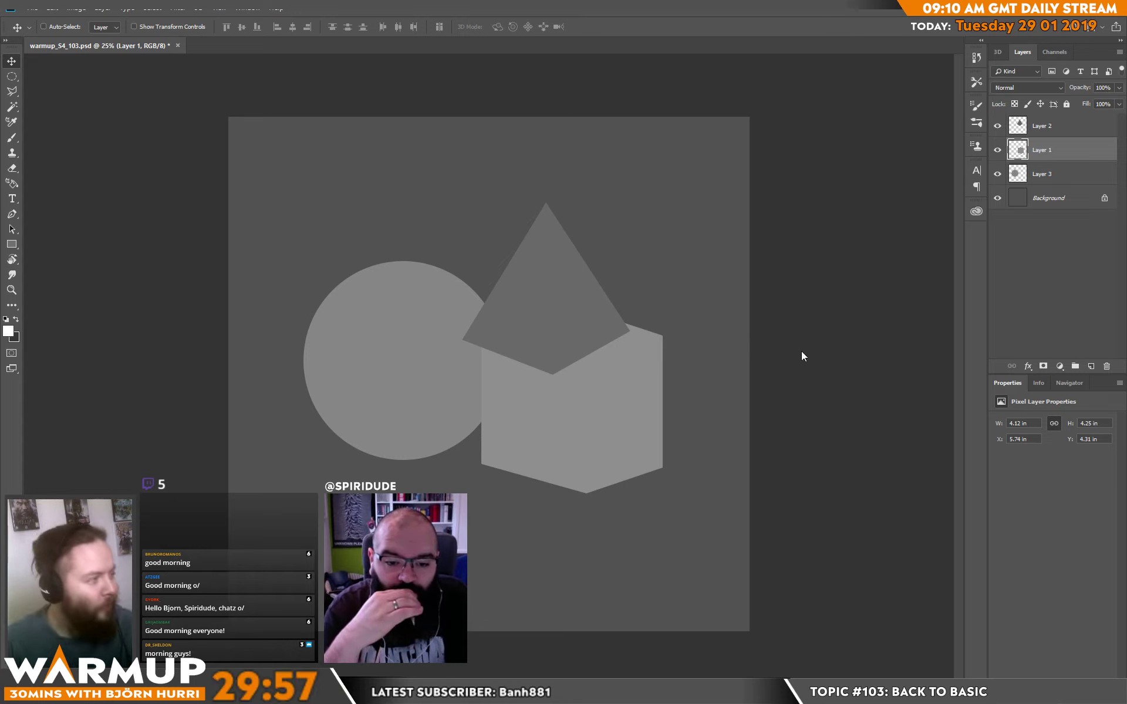
# Add a new empty layer clipped to each of the three shape layers: Layer 2, Layer 1 and Layer 3.
pyautogui.click(1050, 128)
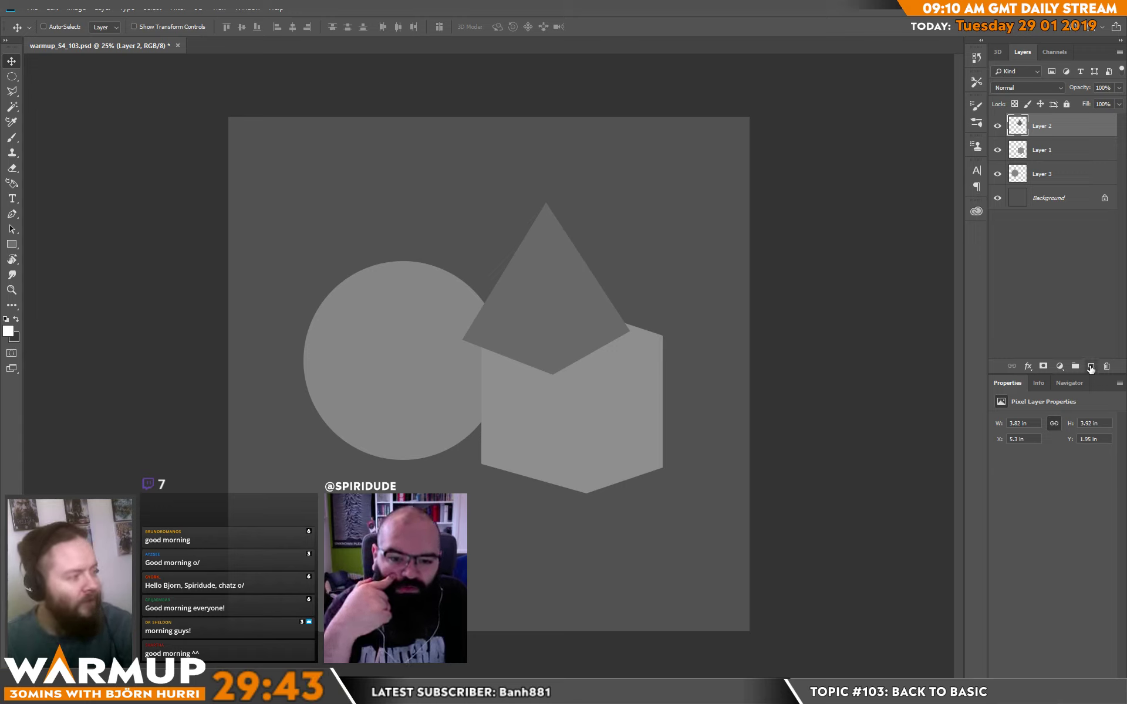
pyautogui.click(1091, 366)
pyautogui.keyDown('alt'); pyautogui.click(1045, 137); pyautogui.keyUp('alt')
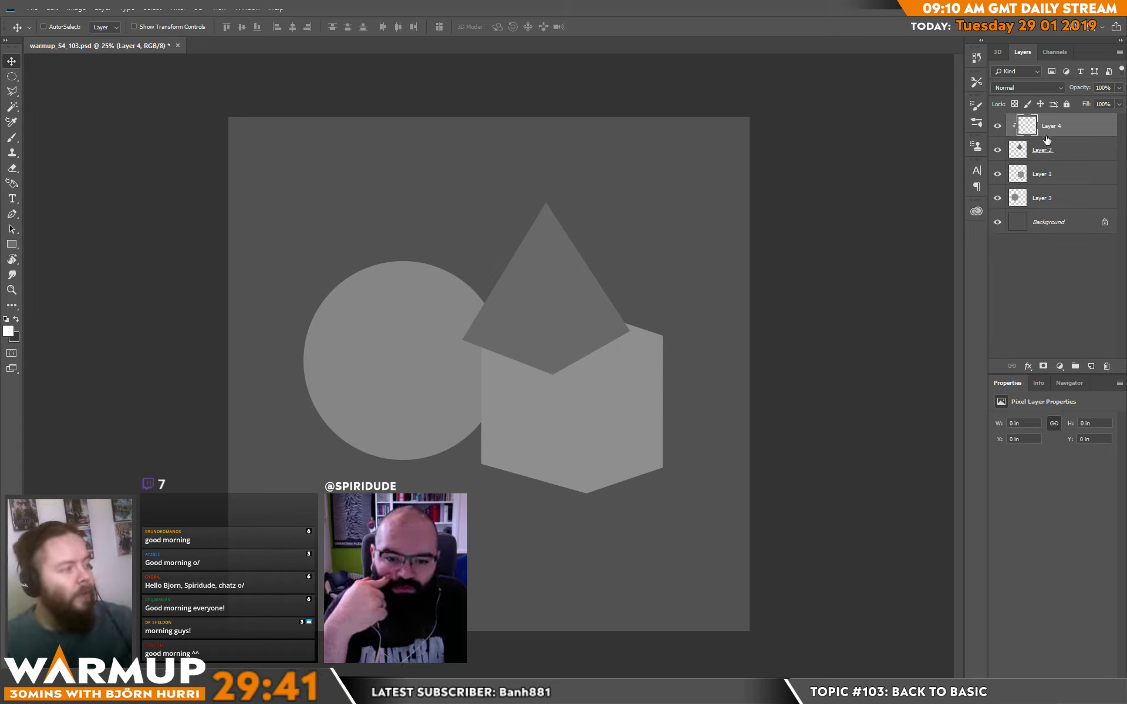
pyautogui.click(1056, 174)
pyautogui.click(1090, 366)
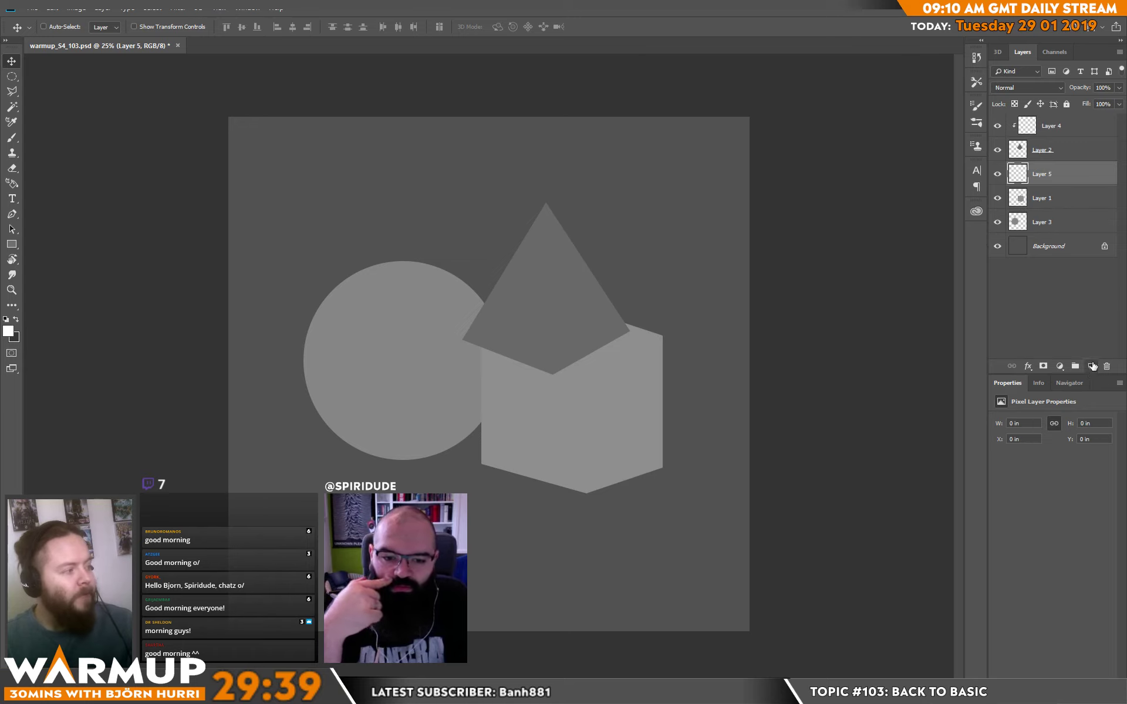
pyautogui.hotkey('ctrl', 'alt', 'g')
pyautogui.click(1057, 222)
pyautogui.hotkey('ctrl', 'shift', 'alt', 'n')
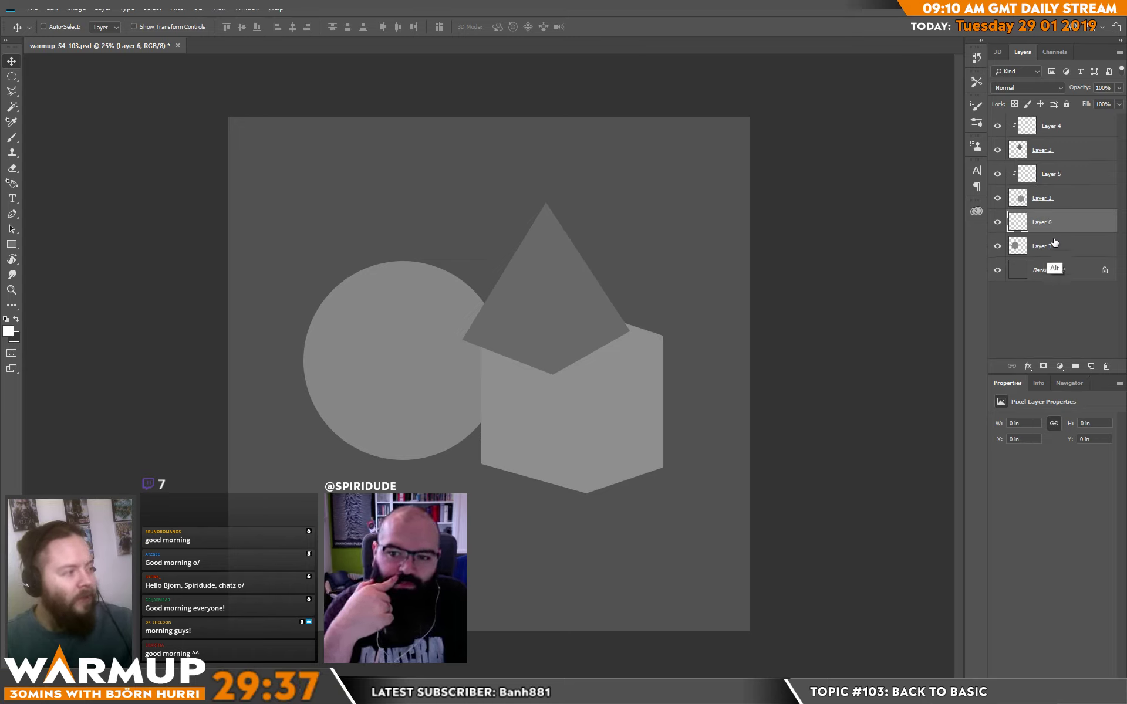
pyautogui.keyDown('alt'); pyautogui.click(1047, 233); pyautogui.keyUp('alt')
pyautogui.press('b')
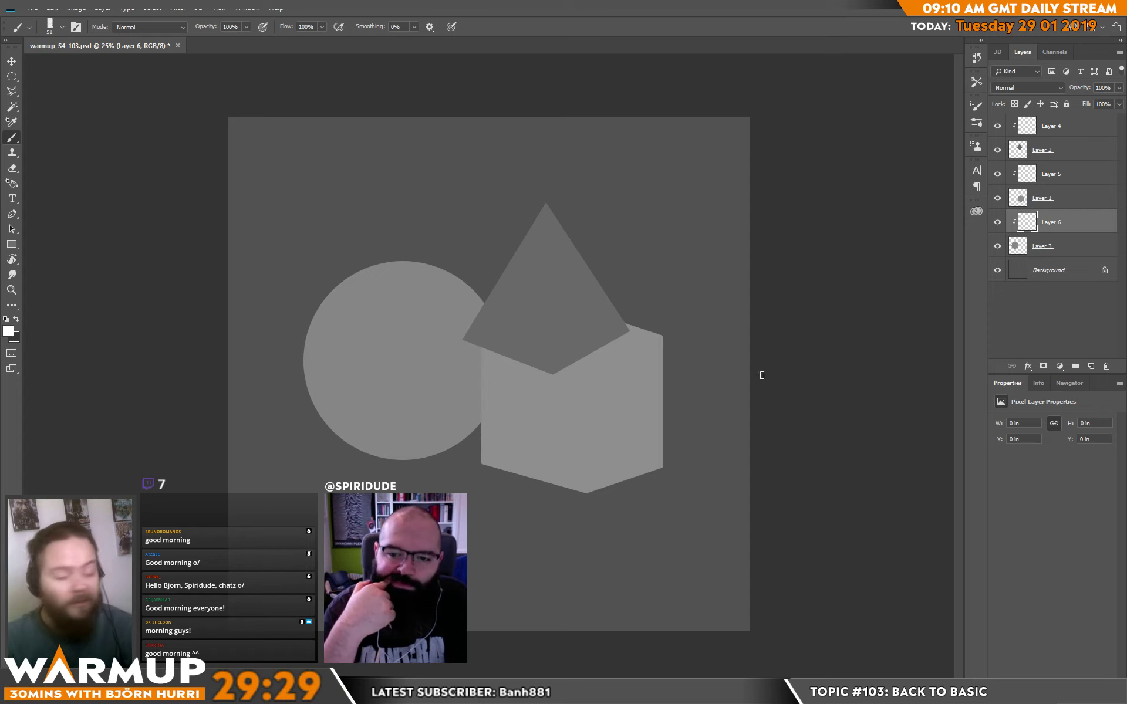
# Colorize the cube on Layer 1 red with Hue/Saturation, using hue 0 and saturation 59.
pyautogui.click(1054, 196)
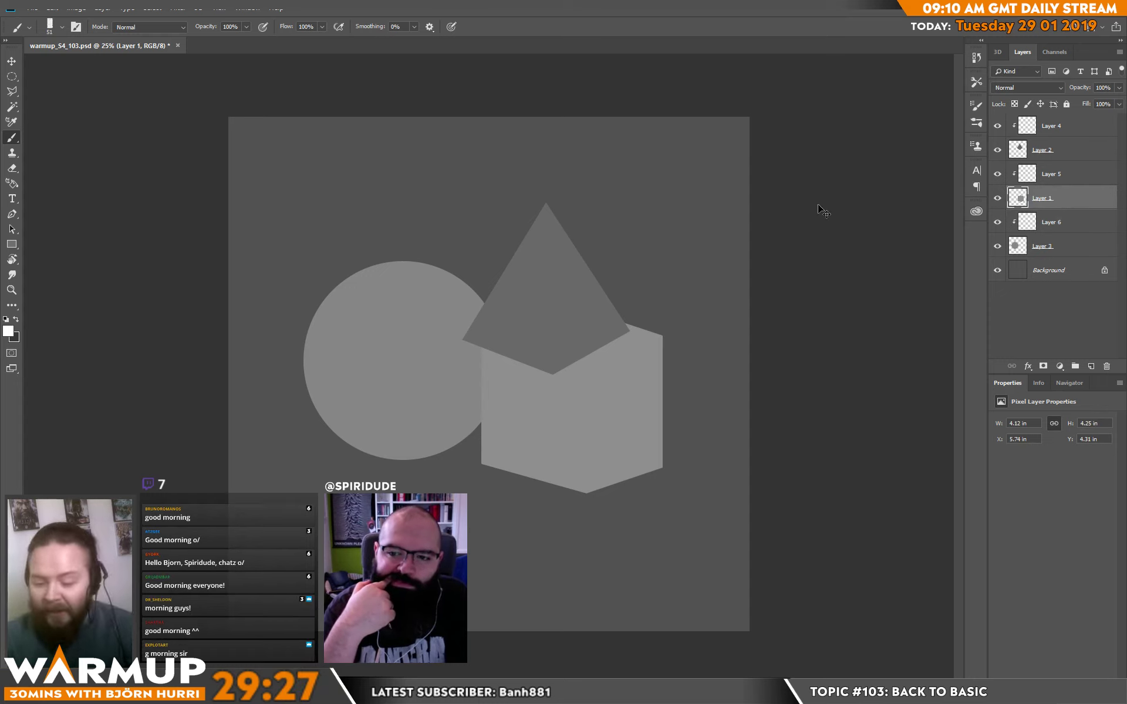
pyautogui.hotkey('ctrl', 'u')
pyautogui.click(275, 420)
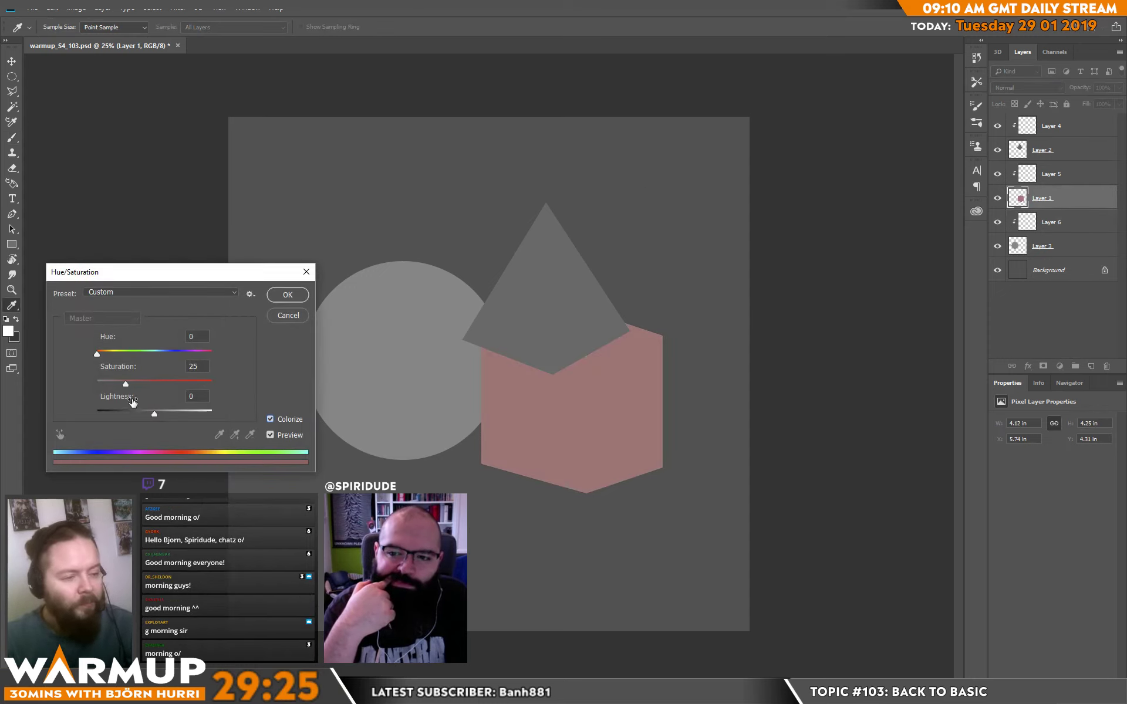
pyautogui.moveTo(125, 384); pyautogui.dragTo(172, 384)
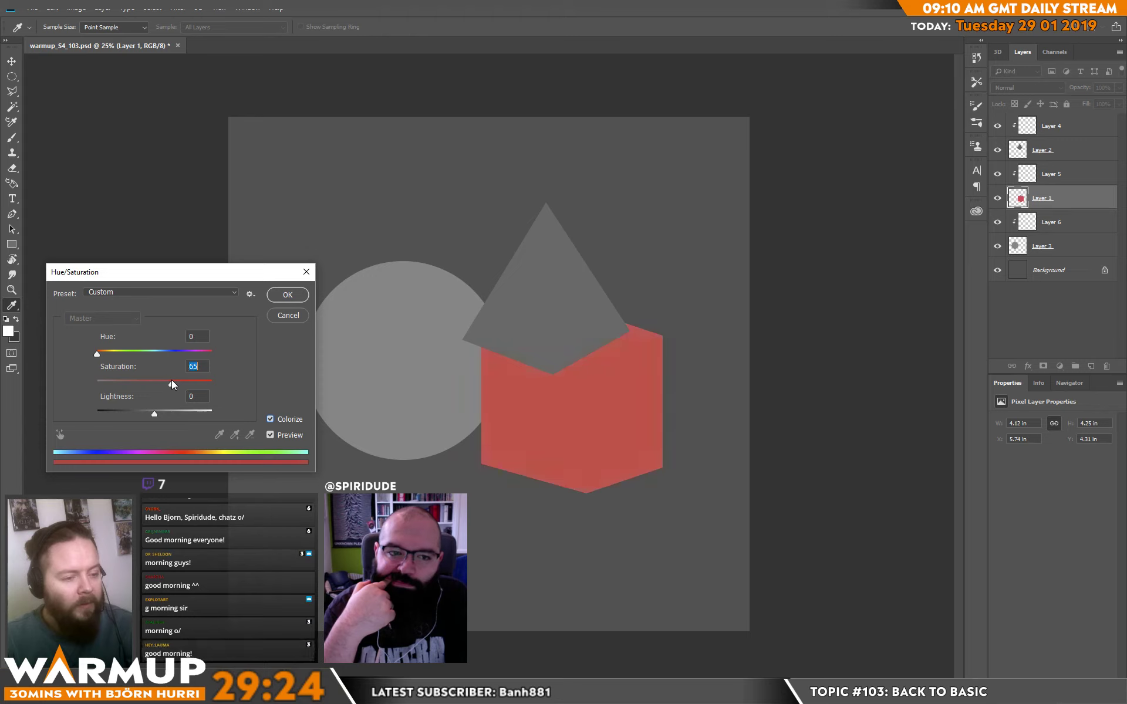
pyautogui.click(287, 295)
pyautogui.press('b')
# Colorize the pyramid on Layer 2 green with Hue/Saturation, using hue 112 and saturation 57.
pyautogui.click(1050, 151)
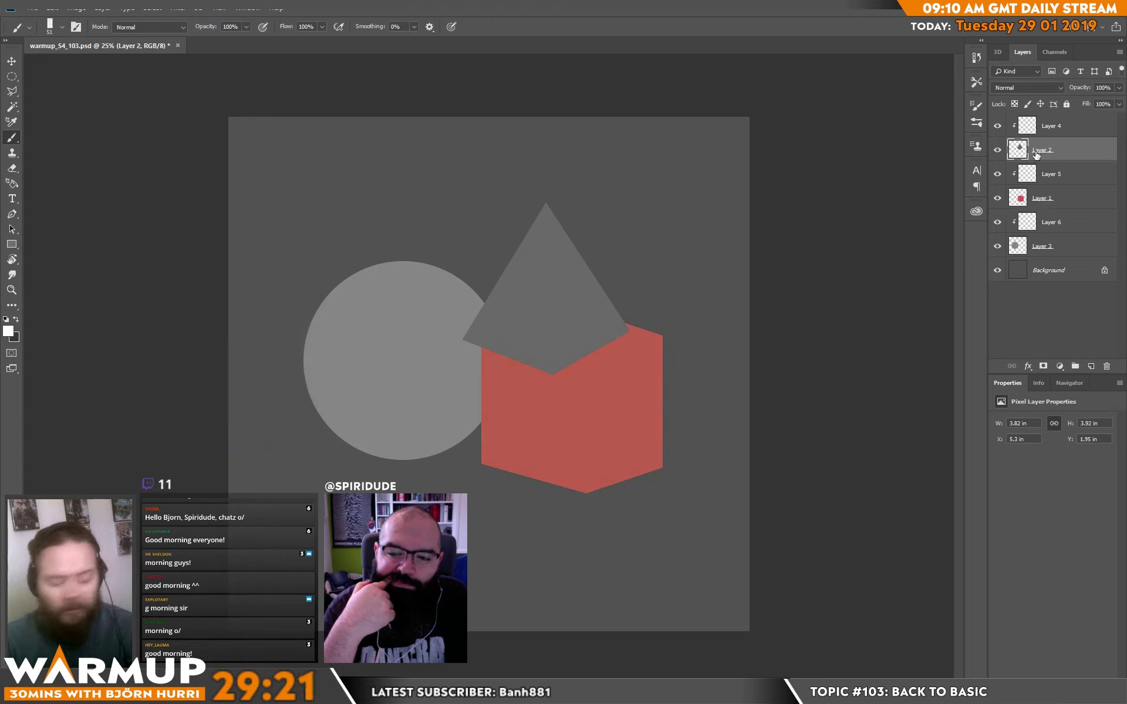
pyautogui.hotkey('ctrl', 'u')
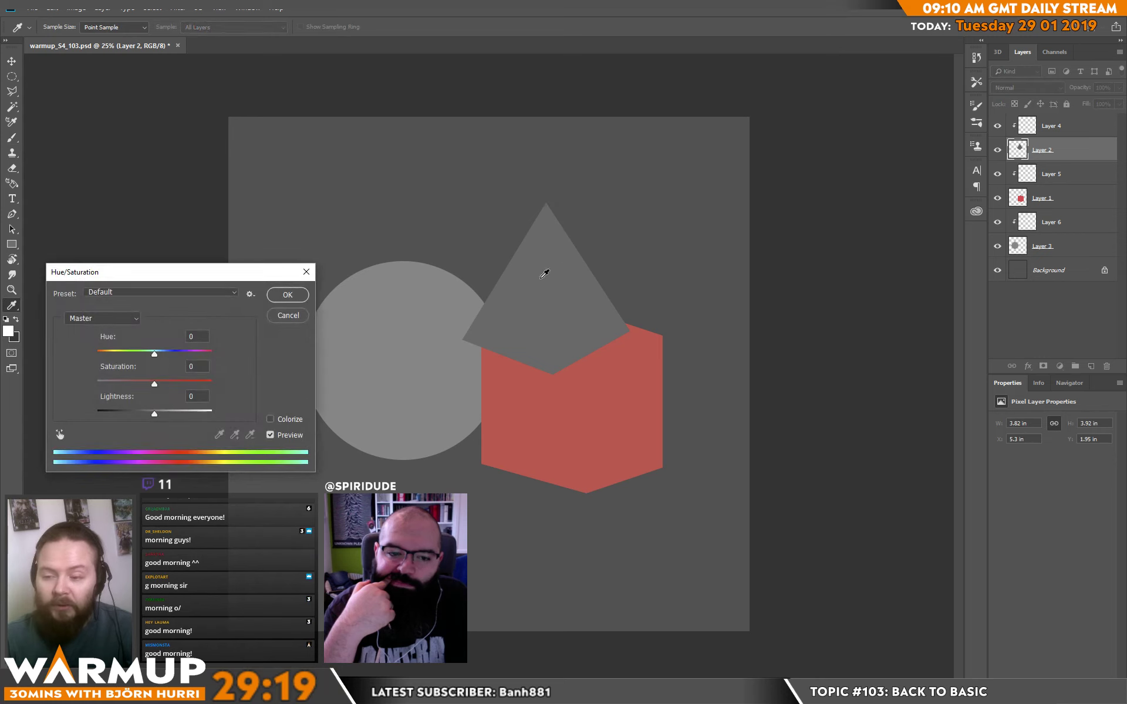
pyautogui.click(290, 418)
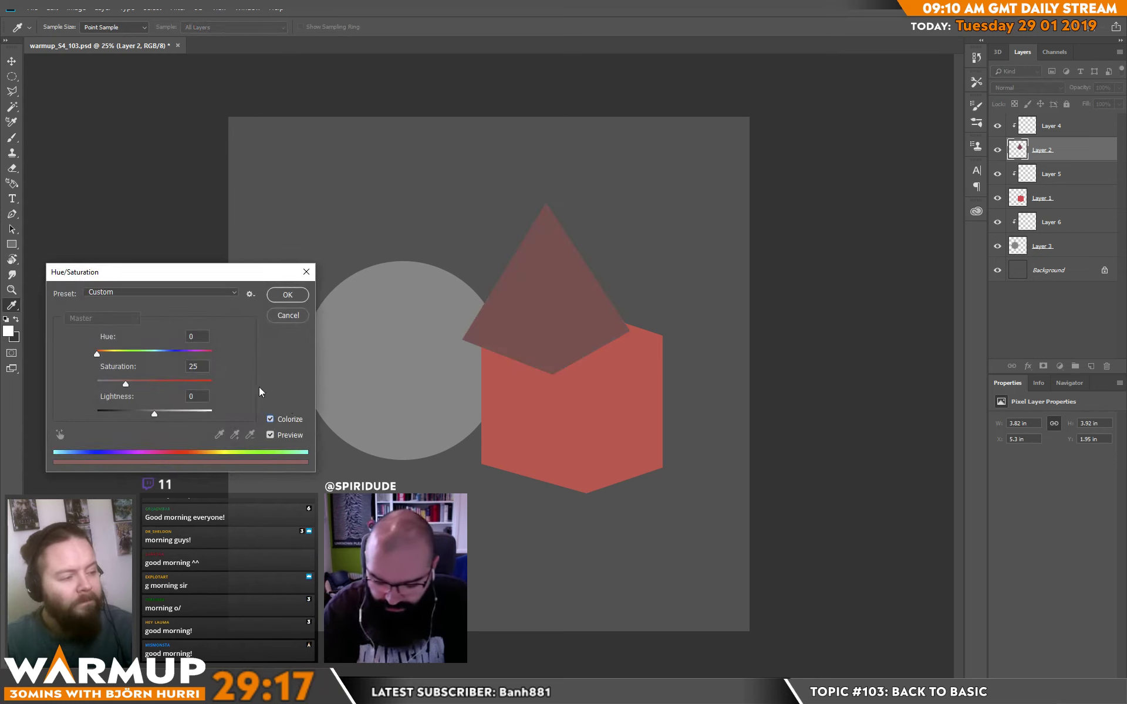
pyautogui.moveTo(98, 354); pyautogui.dragTo(153, 383)
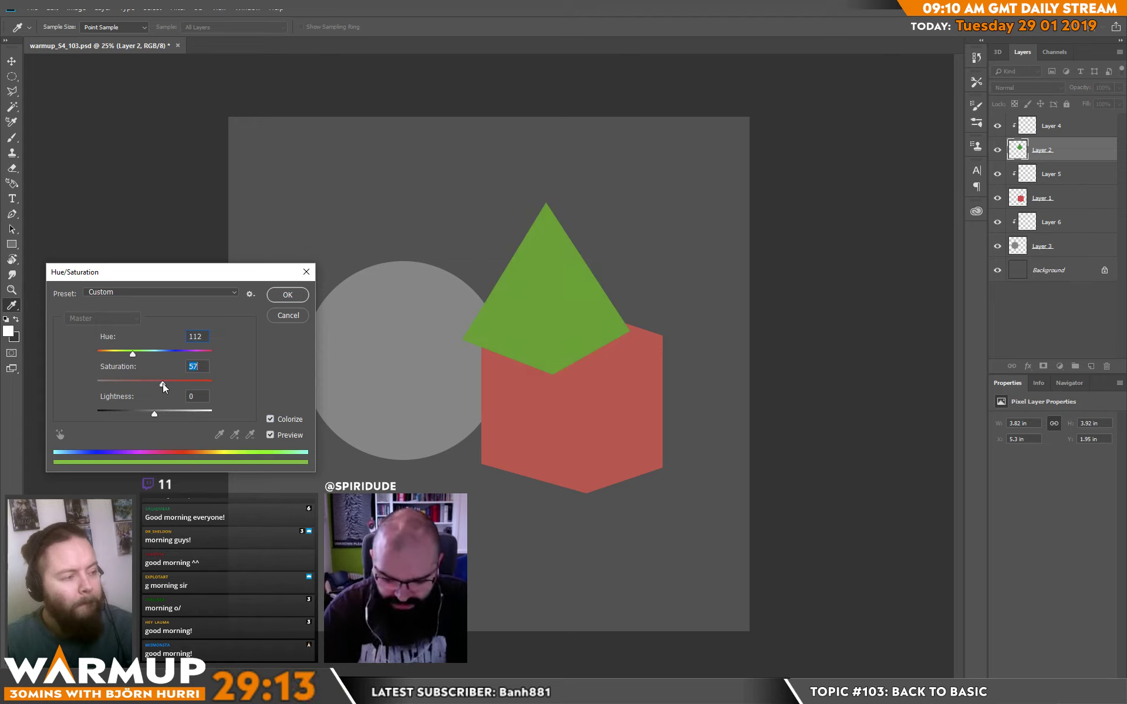
pyautogui.click(288, 295)
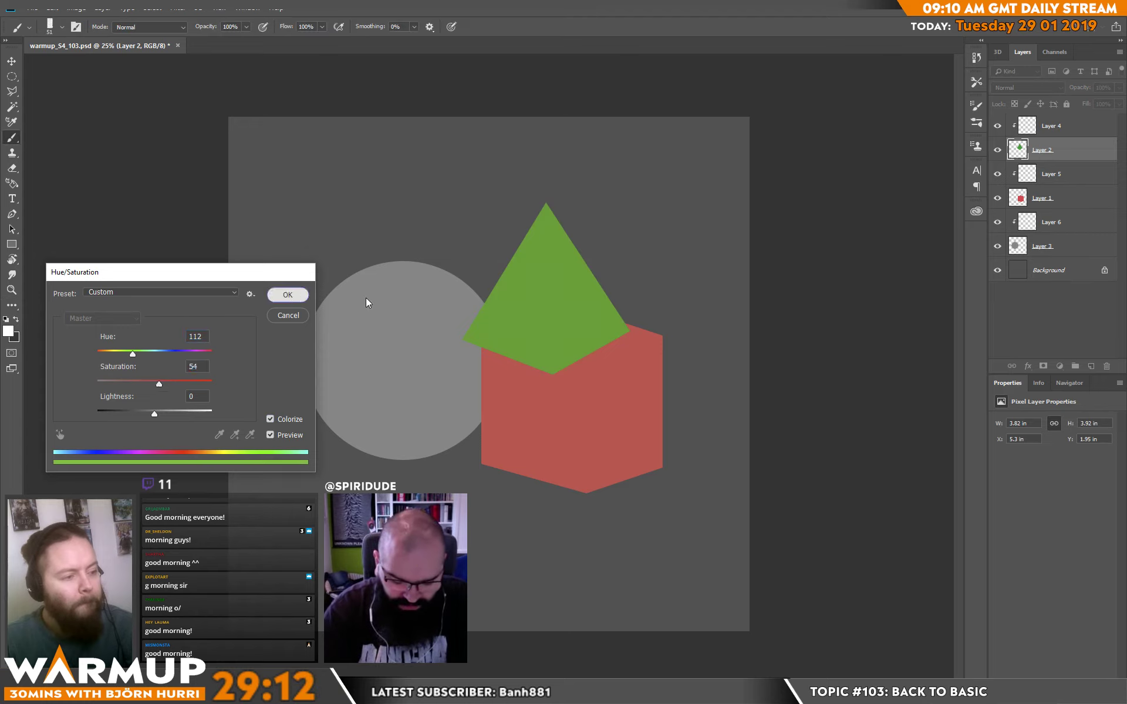
# Colorize the circle on Layer 3 yellow with Hue/Saturation, using hue 51 and saturation 53.
pyautogui.click(1045, 246)
pyautogui.hotkey('ctrl', 'u')
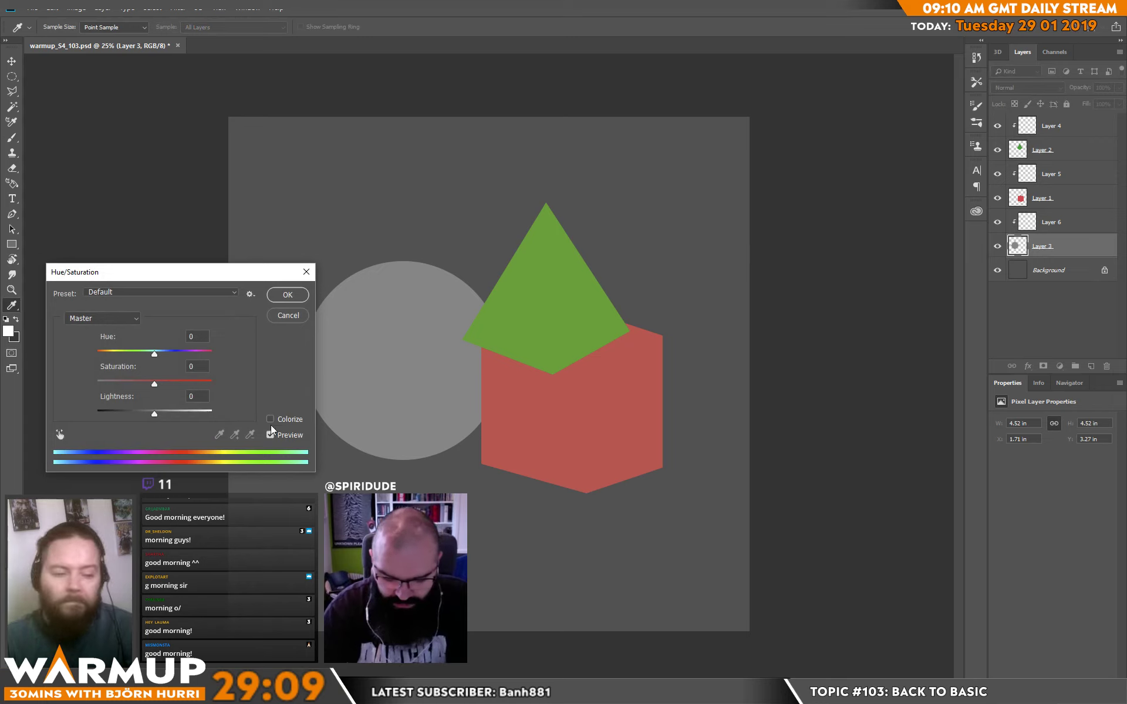
pyautogui.click(276, 418)
pyautogui.click(113, 354)
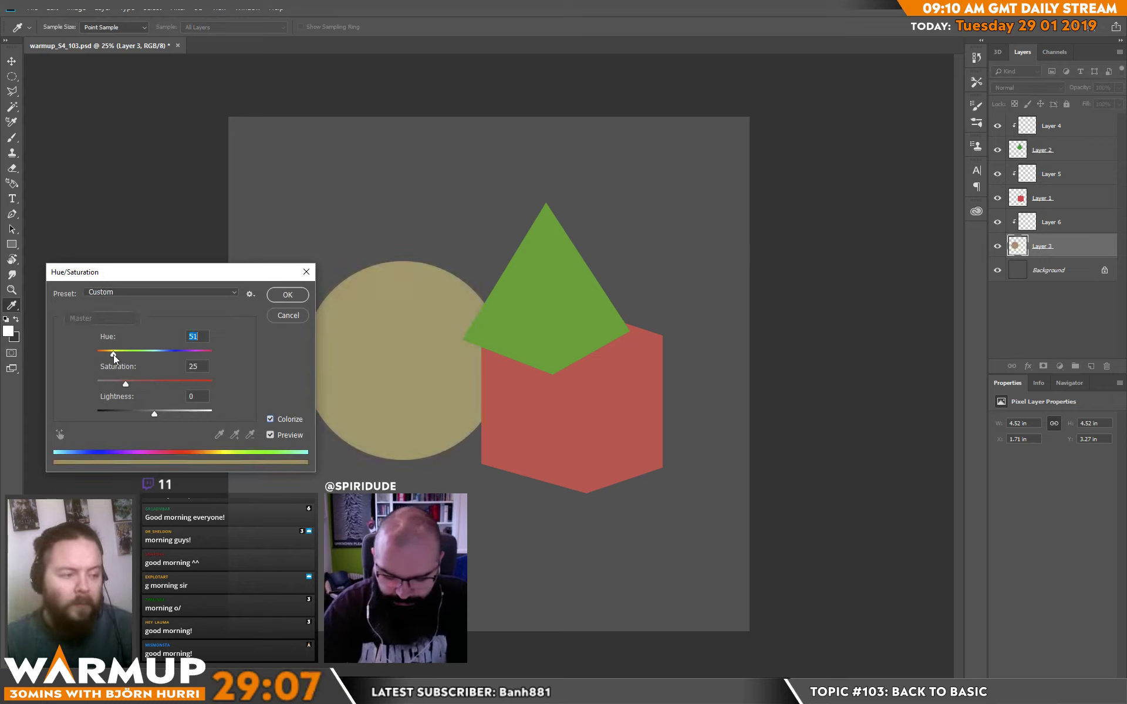
pyautogui.click(163, 381)
pyautogui.moveTo(160, 381); pyautogui.dragTo(158, 381)
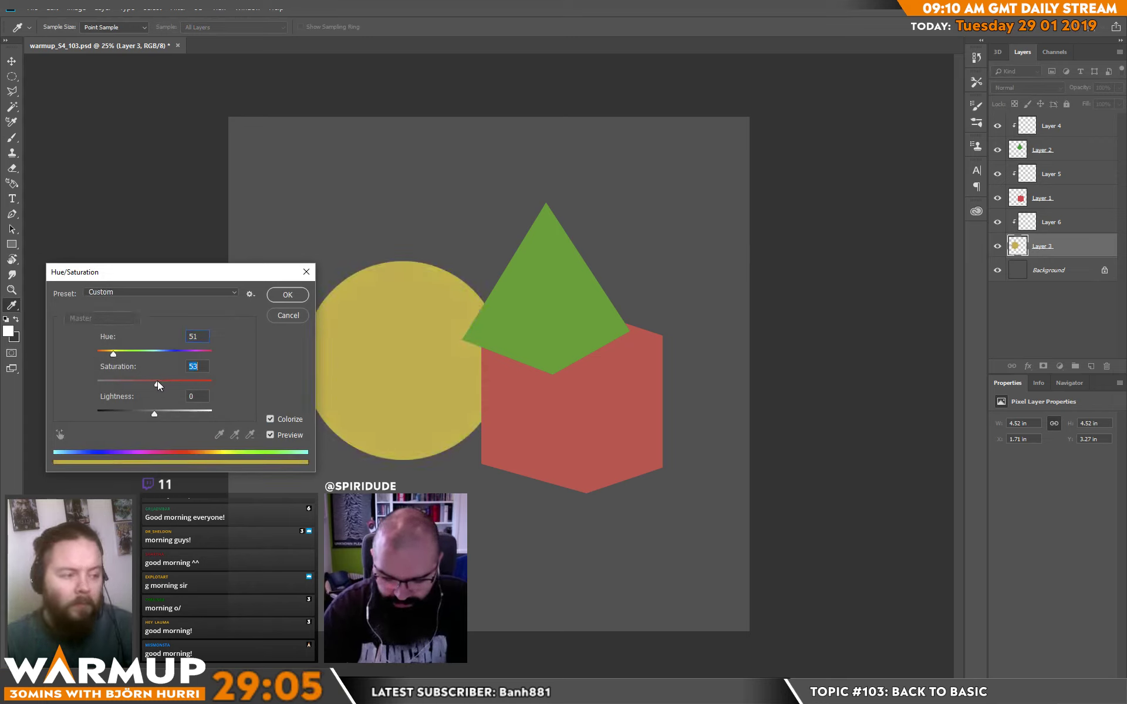
pyautogui.click(287, 295)
pyautogui.press('b')
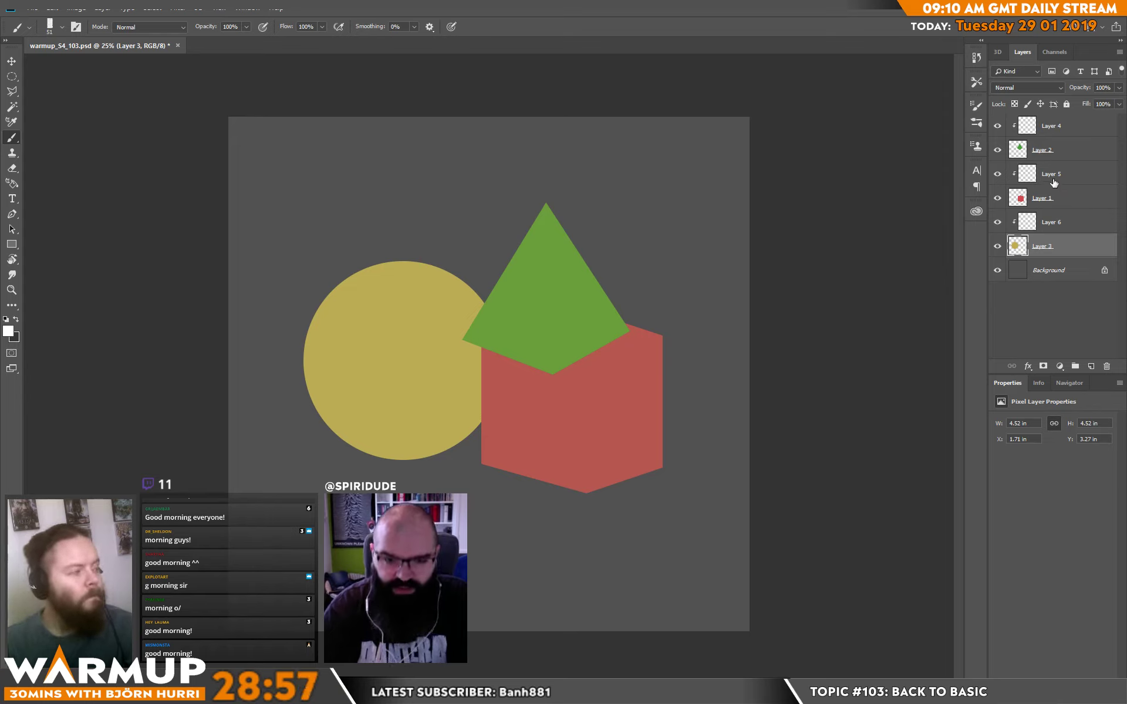
# Paint a dark curved band across the yellow sphere on clipped Layer 6 with a 152 px brush.
pyautogui.click(1050, 223)
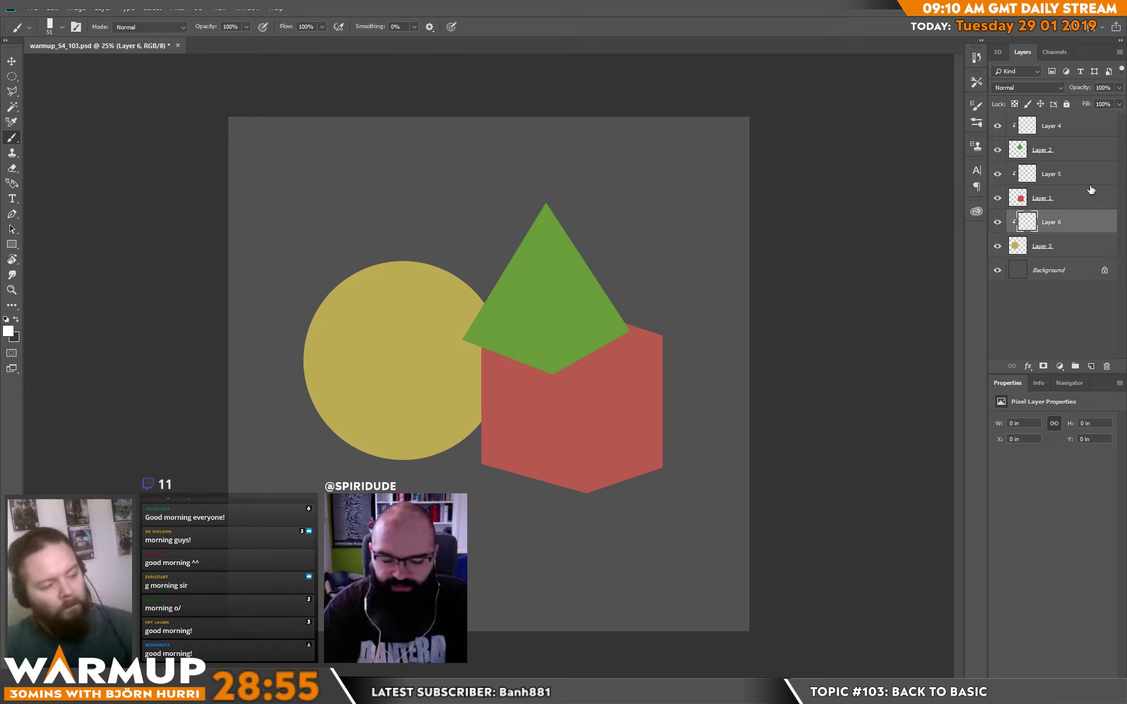
pyautogui.keyDown('alt'); pyautogui.click(799, 346); pyautogui.keyUp('alt')
pyautogui.rightClick(405, 372)
pyautogui.moveTo(490, 187); pyautogui.dragTo(513, 187)
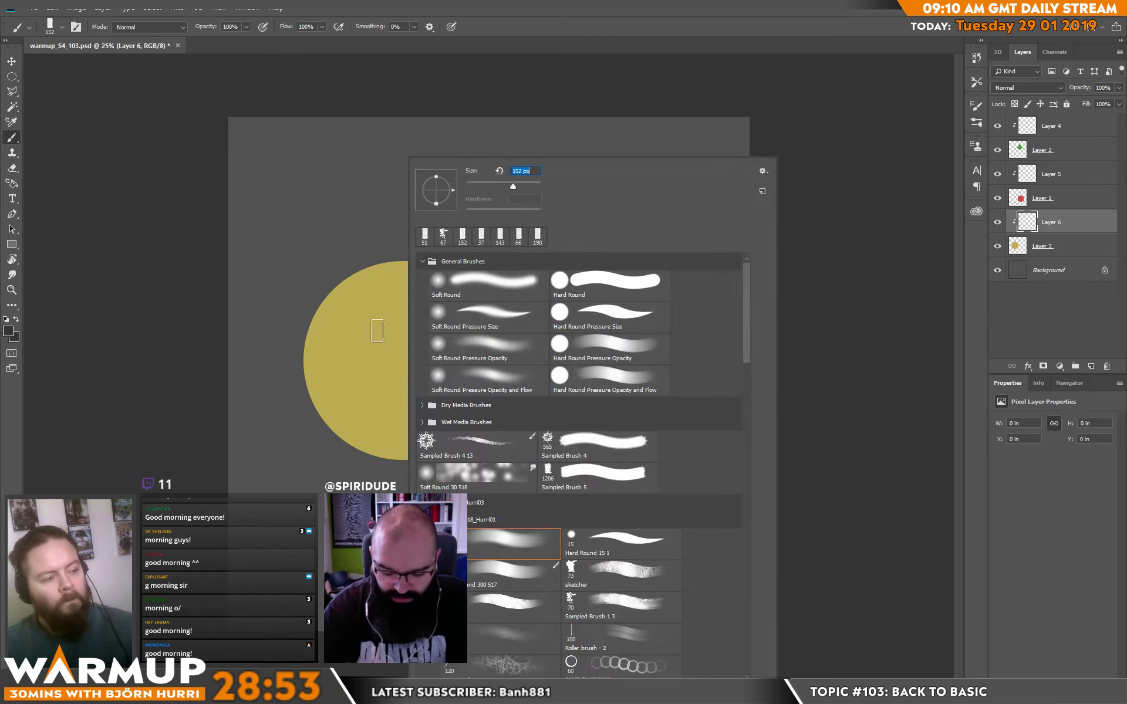
pyautogui.moveTo(312, 301); pyautogui.dragTo(359, 364)
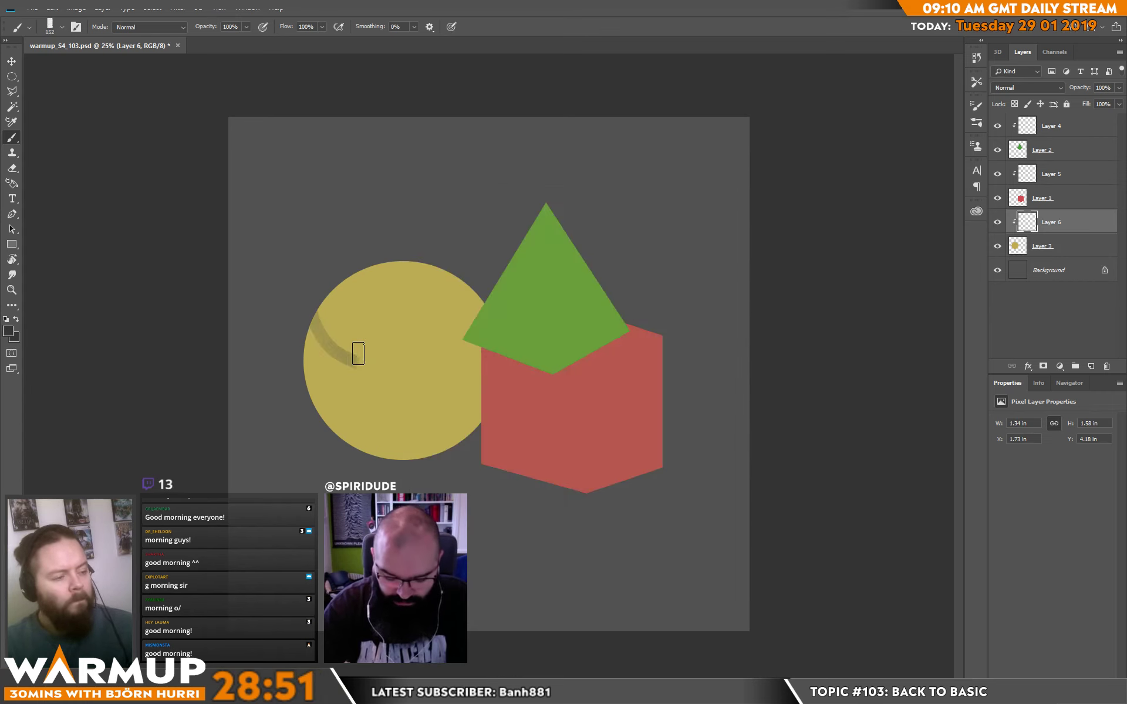
pyautogui.hotkey('ctrl', 'z')
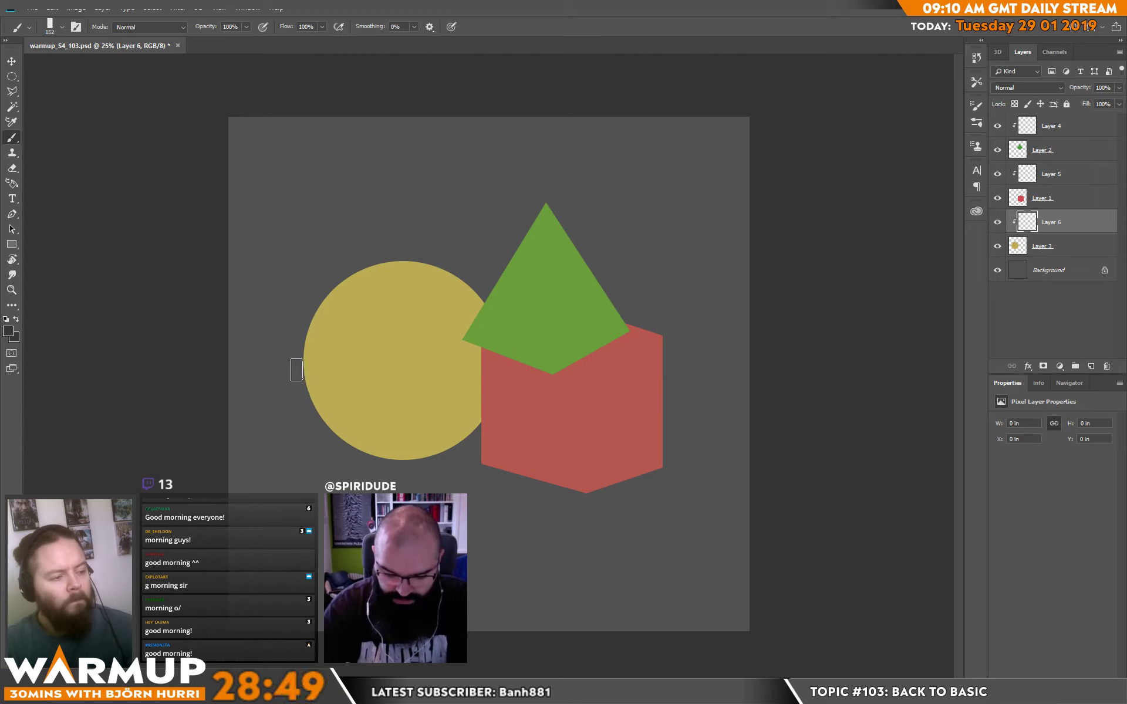
pyautogui.moveTo(298, 371)
pyautogui.mouseDown()
pyautogui.moveTo(332, 387)
pyautogui.moveTo(430, 375)
pyautogui.moveTo(490, 340)
pyautogui.mouseUp()
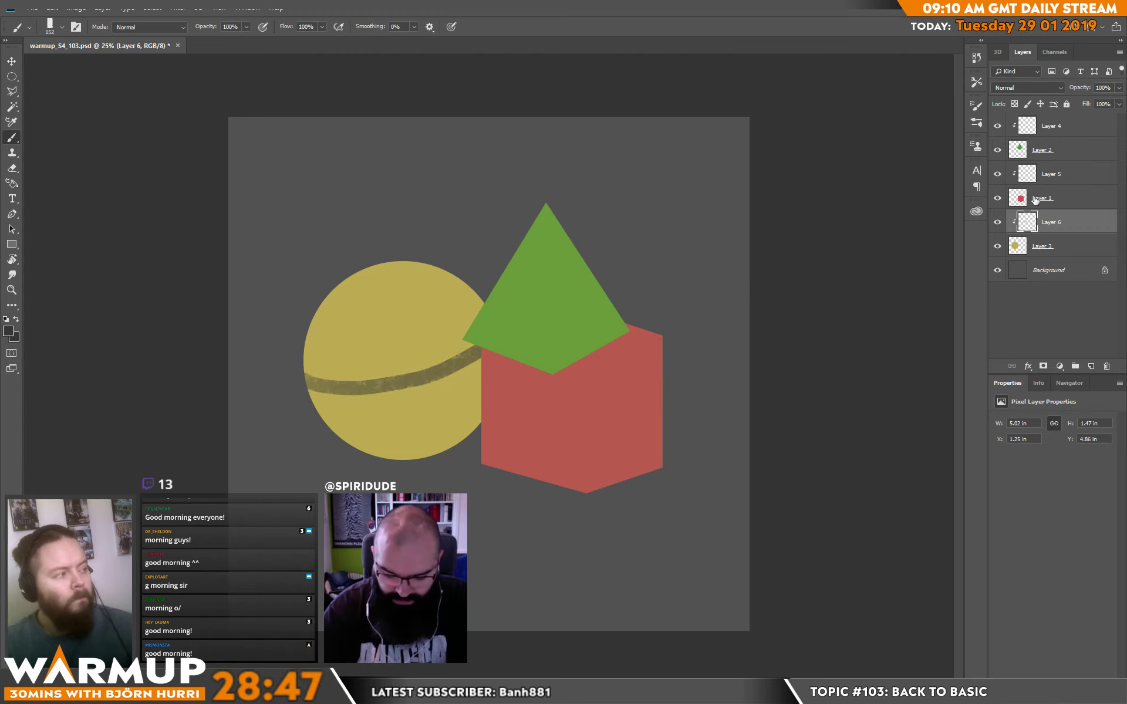
# Shade the right-hand faces of the pyramid on Layer 4 and the cube on Layer 5 with dark strokes.
pyautogui.click(1064, 130)
pyautogui.moveTo(552, 206)
pyautogui.mouseDown()
pyautogui.moveTo(564, 394)
pyautogui.moveTo(555, 198)
pyautogui.moveTo(569, 392)
pyautogui.moveTo(568, 210)
pyautogui.moveTo(595, 256)
pyautogui.moveTo(633, 244)
pyautogui.moveTo(628, 335)
pyautogui.mouseUp()
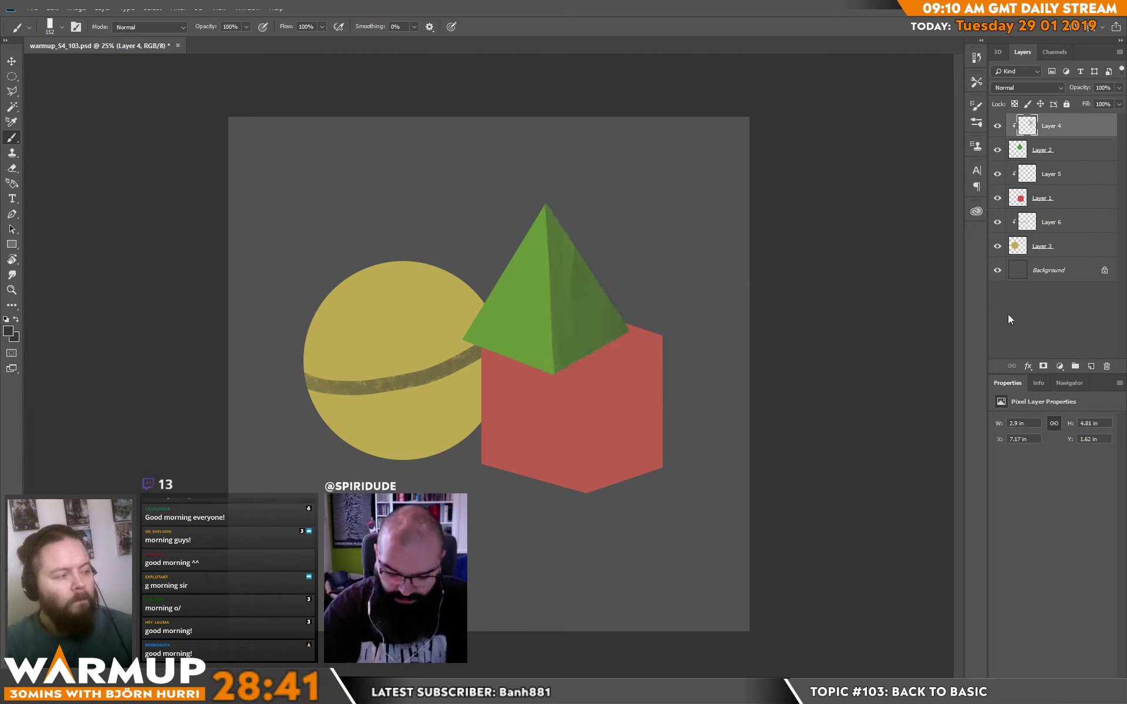
pyautogui.click(1060, 180)
pyautogui.moveTo(594, 371)
pyautogui.mouseDown()
pyautogui.moveTo(594, 517)
pyautogui.moveTo(588, 361)
pyautogui.moveTo(677, 344)
pyautogui.moveTo(586, 365)
pyautogui.moveTo(674, 340)
pyautogui.moveTo(602, 365)
pyautogui.moveTo(670, 351)
pyautogui.moveTo(682, 387)
pyautogui.moveTo(630, 497)
pyautogui.moveTo(639, 430)
pyautogui.moveTo(620, 392)
pyautogui.moveTo(589, 373)
pyautogui.moveTo(596, 504)
pyautogui.mouseUp()
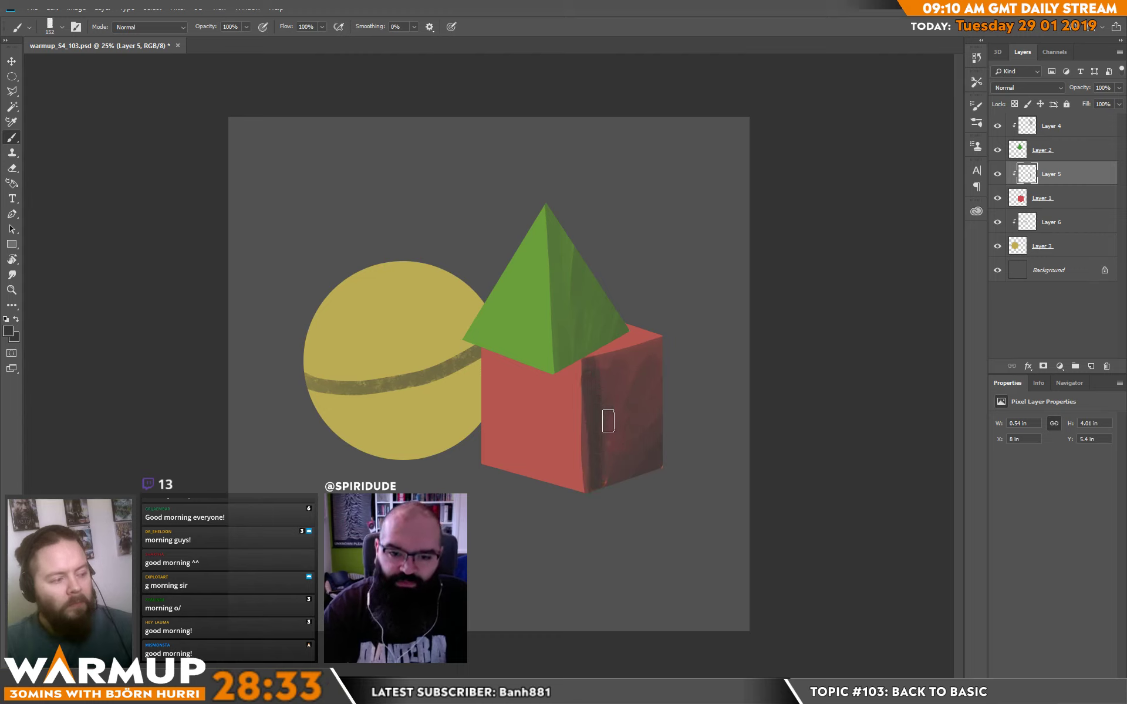
# Paint the pyramid's shadow onto the cube's front face and blend the lower part of that face with sampled reds.
pyautogui.moveTo(486, 350)
pyautogui.mouseDown()
pyautogui.moveTo(549, 404)
pyautogui.moveTo(584, 364)
pyautogui.moveTo(551, 390)
pyautogui.moveTo(509, 359)
pyautogui.mouseUp()
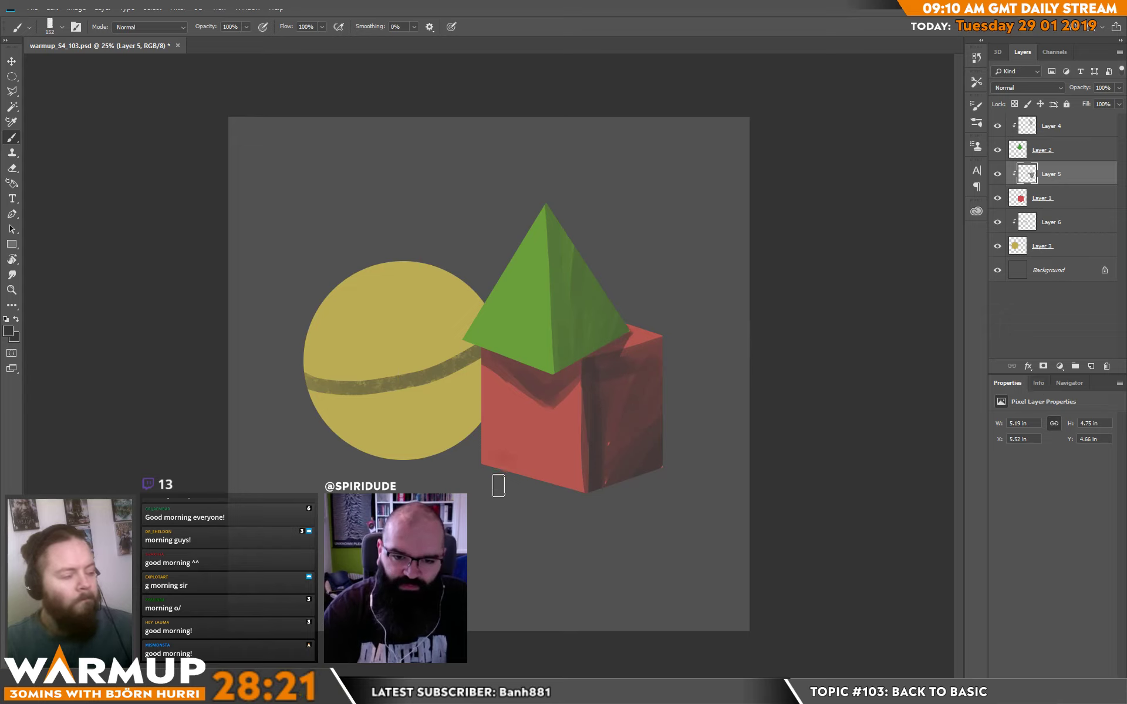
pyautogui.keyDown('alt'); pyautogui.click(493, 453); pyautogui.keyUp('alt')
pyautogui.moveTo(491, 454); pyautogui.dragTo(492, 470)
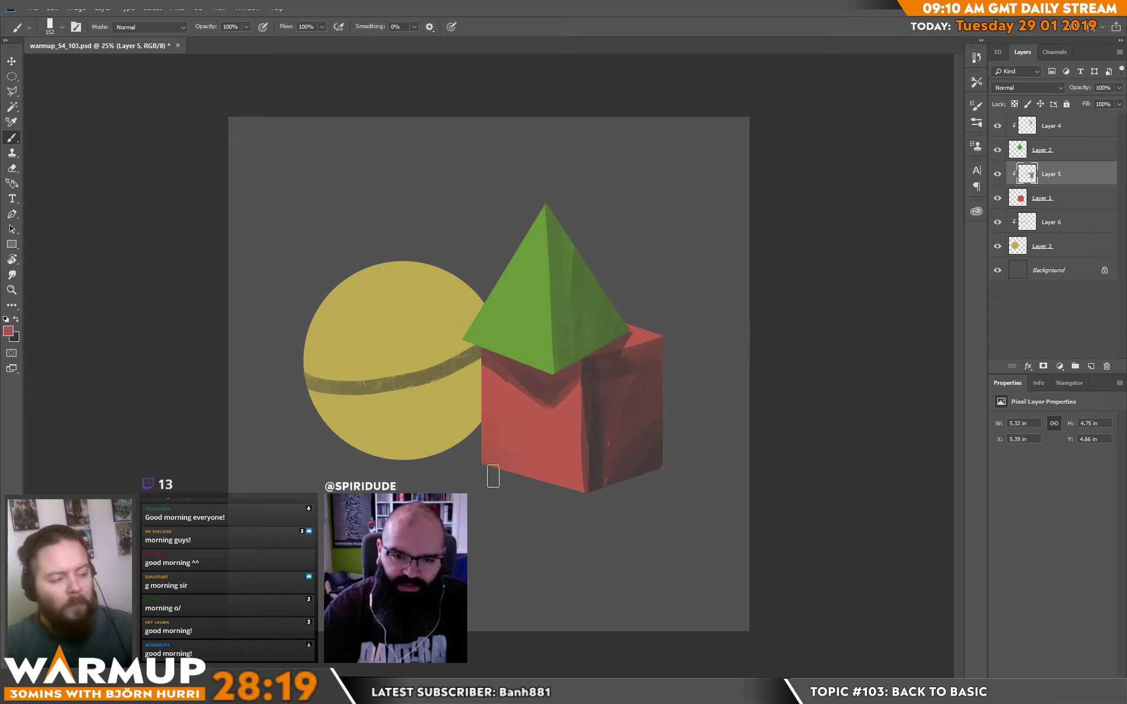
pyautogui.keyDown('alt'); pyautogui.click(531, 433); pyautogui.keyUp('alt')
pyautogui.moveTo(536, 434)
pyautogui.mouseDown()
pyautogui.moveTo(541, 463)
pyautogui.moveTo(576, 458)
pyautogui.moveTo(576, 510)
pyautogui.mouseUp()
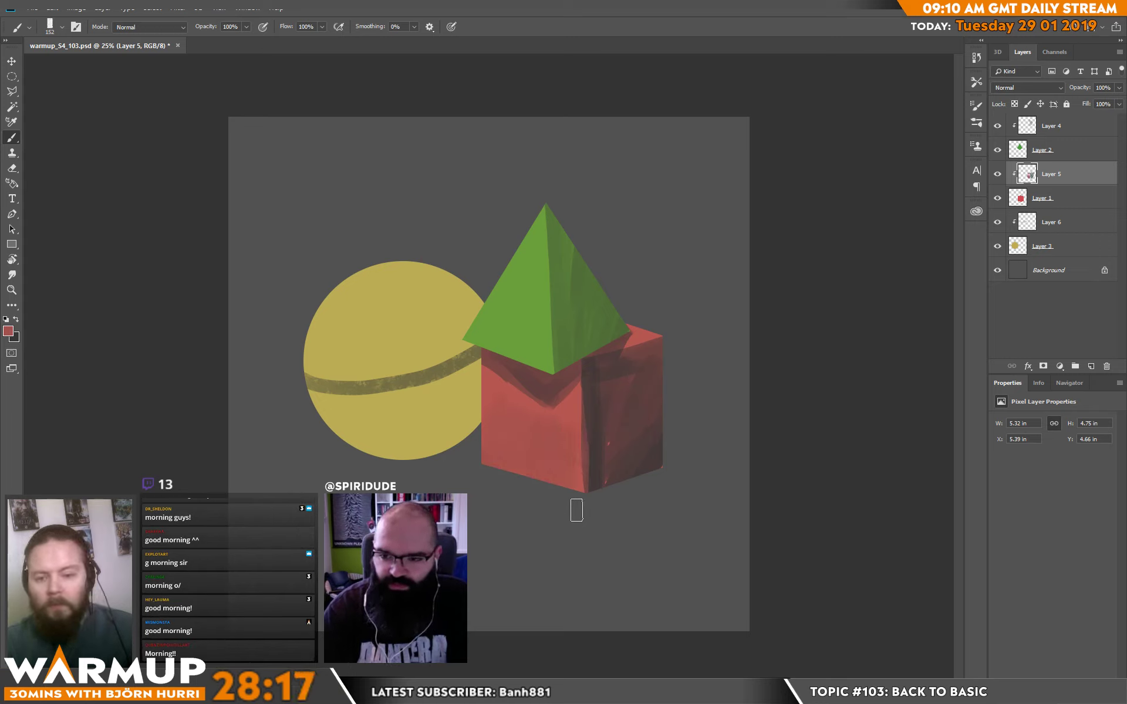
# Refine the cube's front vertical edge and even out its dark right-hand face with colors sampled from the cube.
pyautogui.keyDown('alt'); pyautogui.click(616, 419); pyautogui.keyUp('alt')
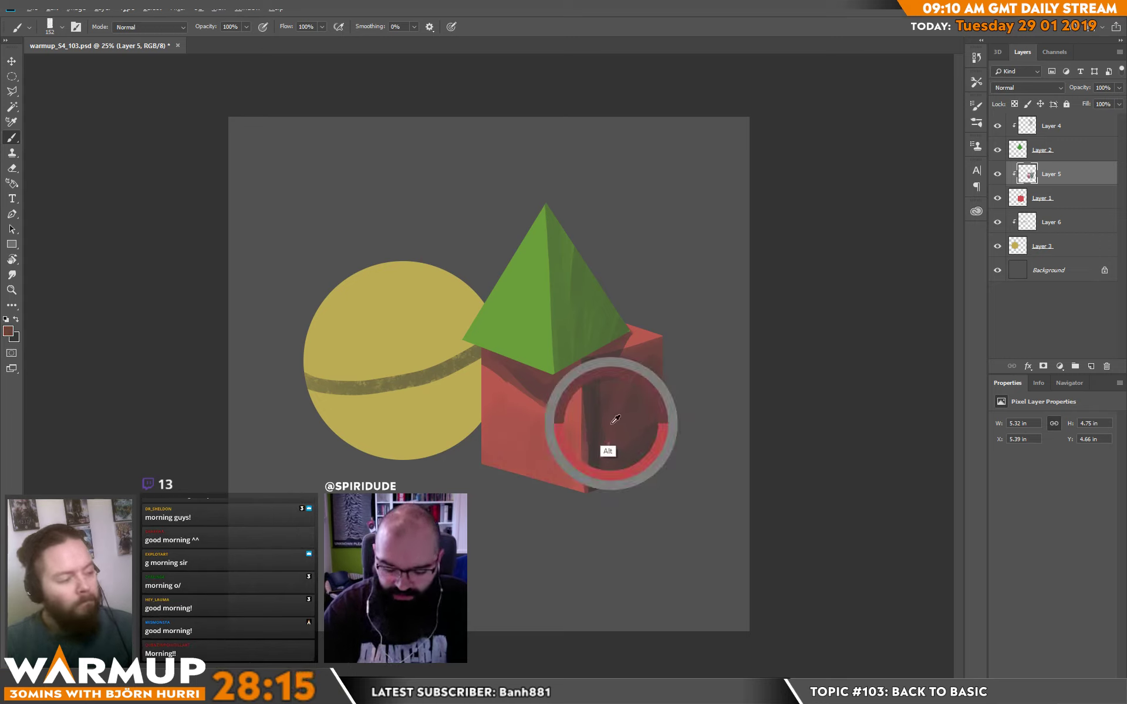
pyautogui.keyDown('alt'); pyautogui.click(600, 425); pyautogui.keyUp('alt')
pyautogui.click(591, 368)
pyautogui.keyDown('shift'); pyautogui.click(598, 506); pyautogui.keyUp('shift')
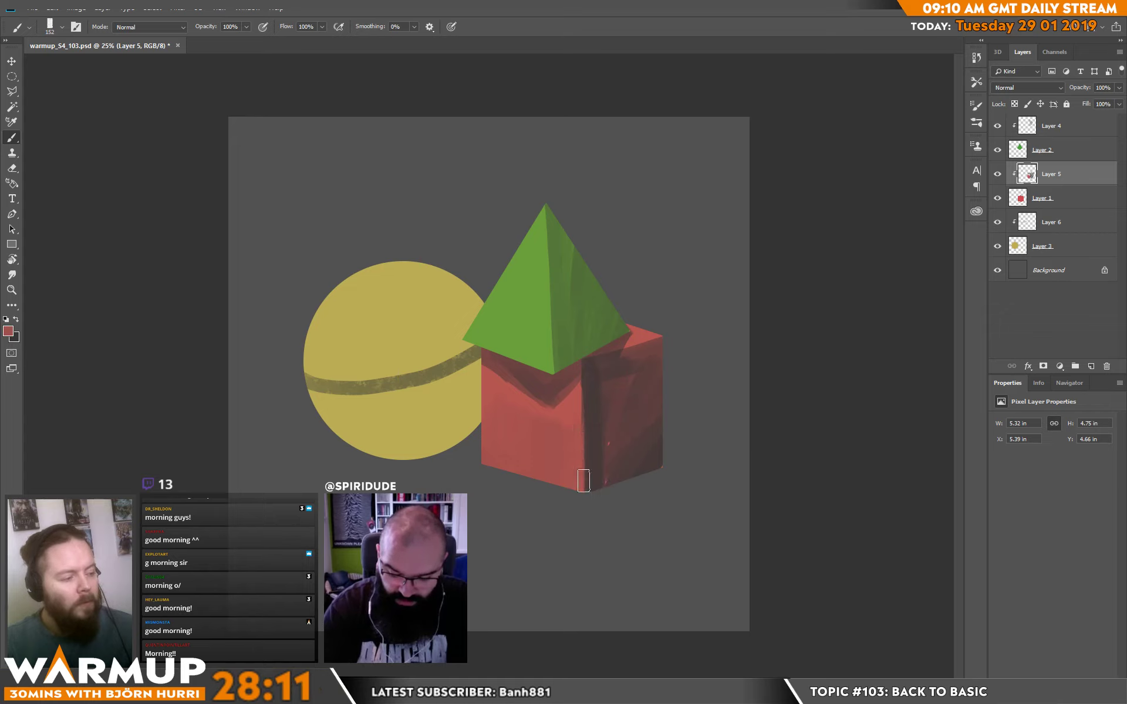
pyautogui.keyDown('alt'); pyautogui.click(605, 386); pyautogui.keyUp('alt')
pyautogui.keyDown('alt'); pyautogui.click(601, 446); pyautogui.keyUp('alt')
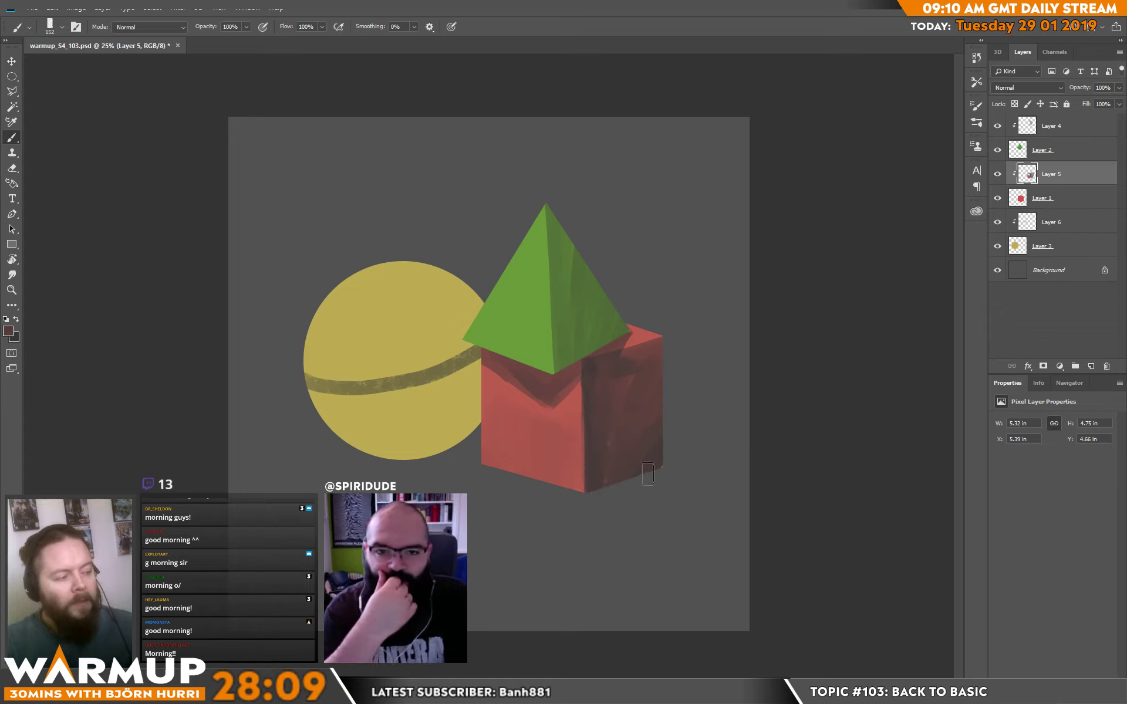
# Add a new layer above the Background and outline the ground area below the horizon with a polygonal selection.
pyautogui.click(1045, 270)
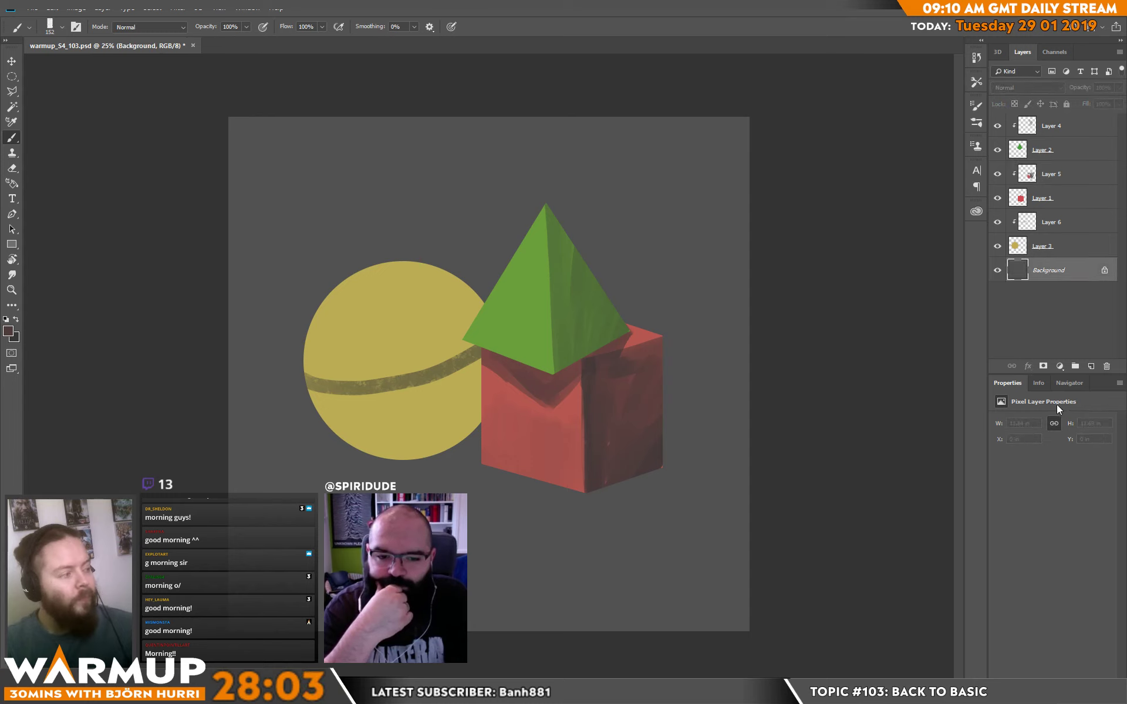
pyautogui.click(1090, 367)
pyautogui.press('l')
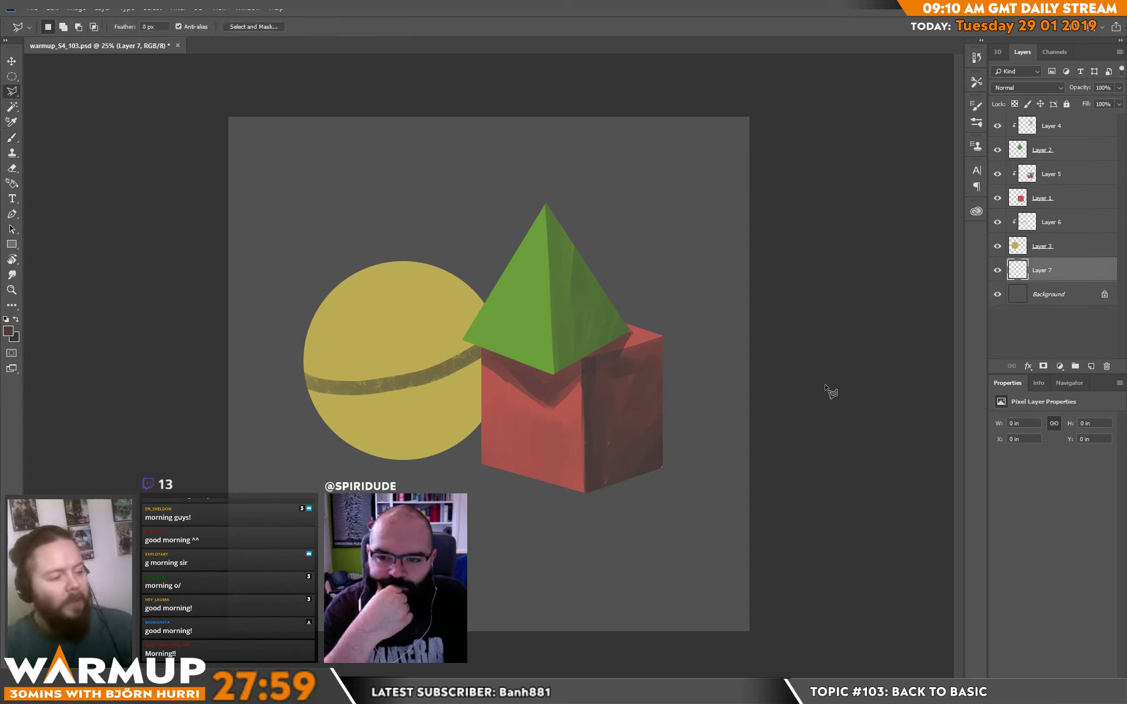
pyautogui.click(190, 341)
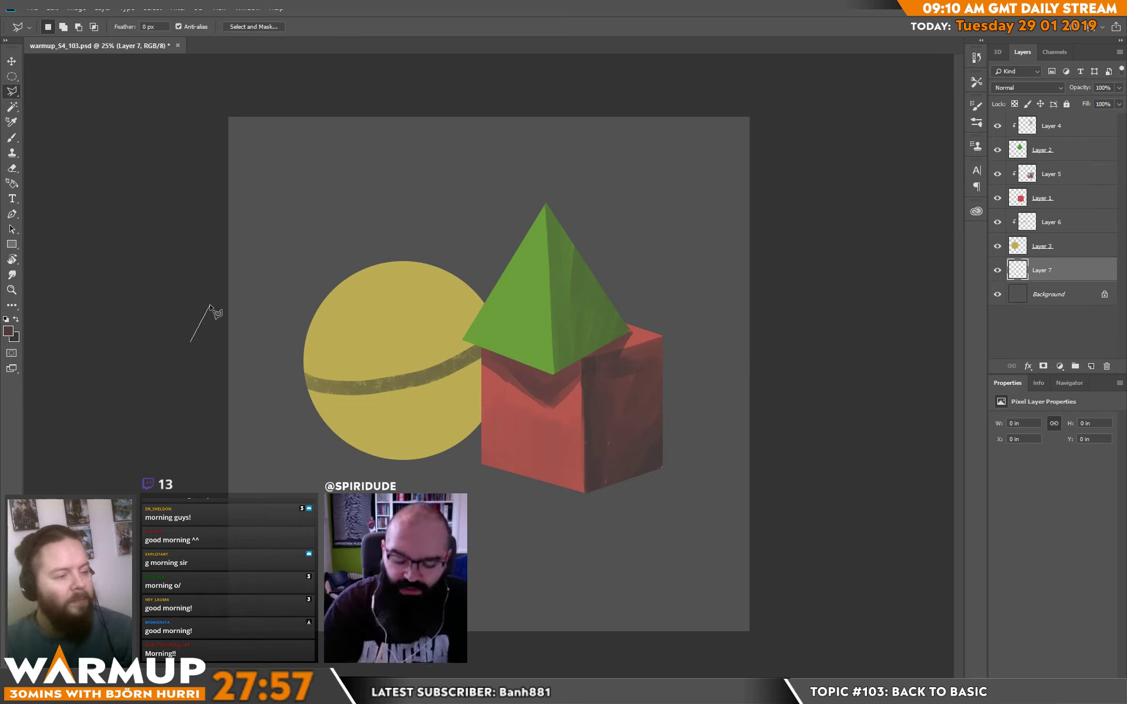
pyautogui.click(210, 305)
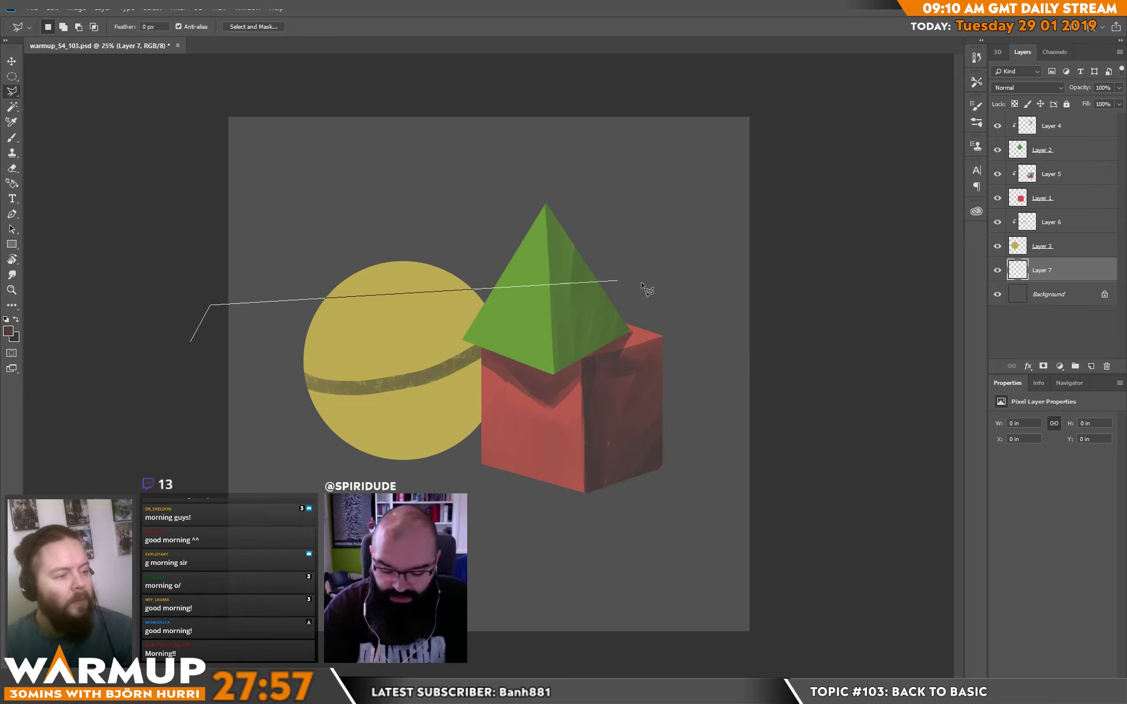
pyautogui.click(775, 303)
pyautogui.click(305, 675)
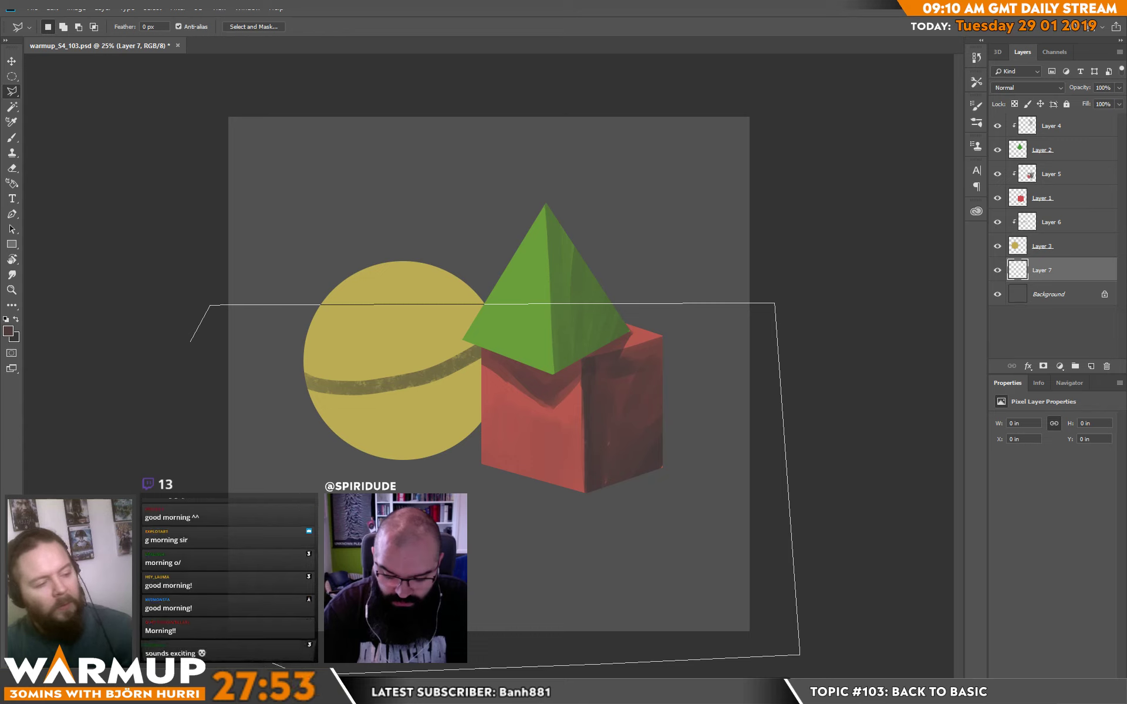
pyautogui.click(166, 623)
pyautogui.click(190, 342)
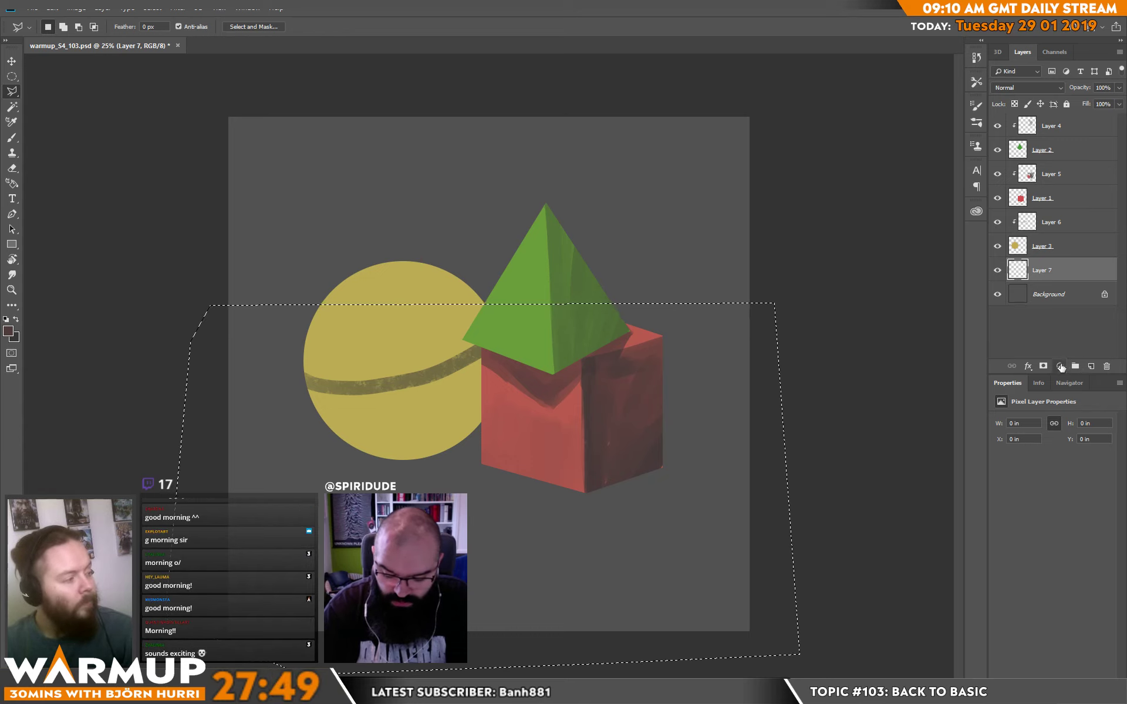
# Turn the selected ground blue with a colorized Hue/Saturation adjustment layer at hue 209, saturation 34 and lightness +12.
pyautogui.click(1059, 365)
pyautogui.click(1061, 473)
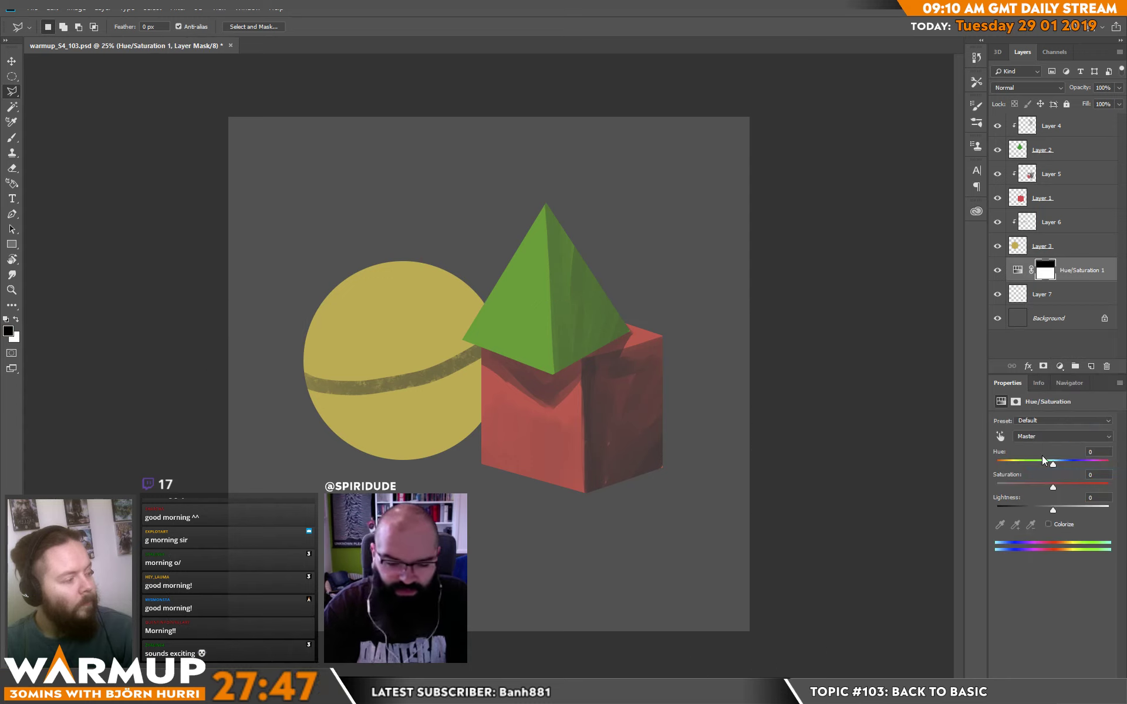
pyautogui.click(1049, 523)
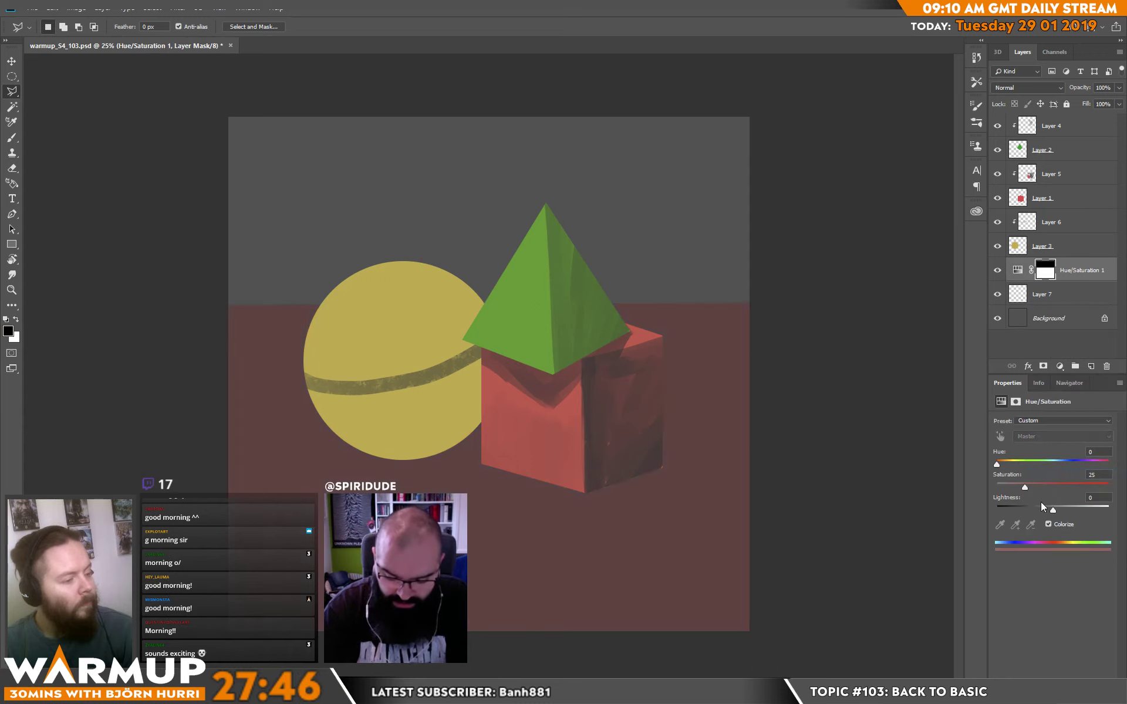
pyautogui.click(1064, 463)
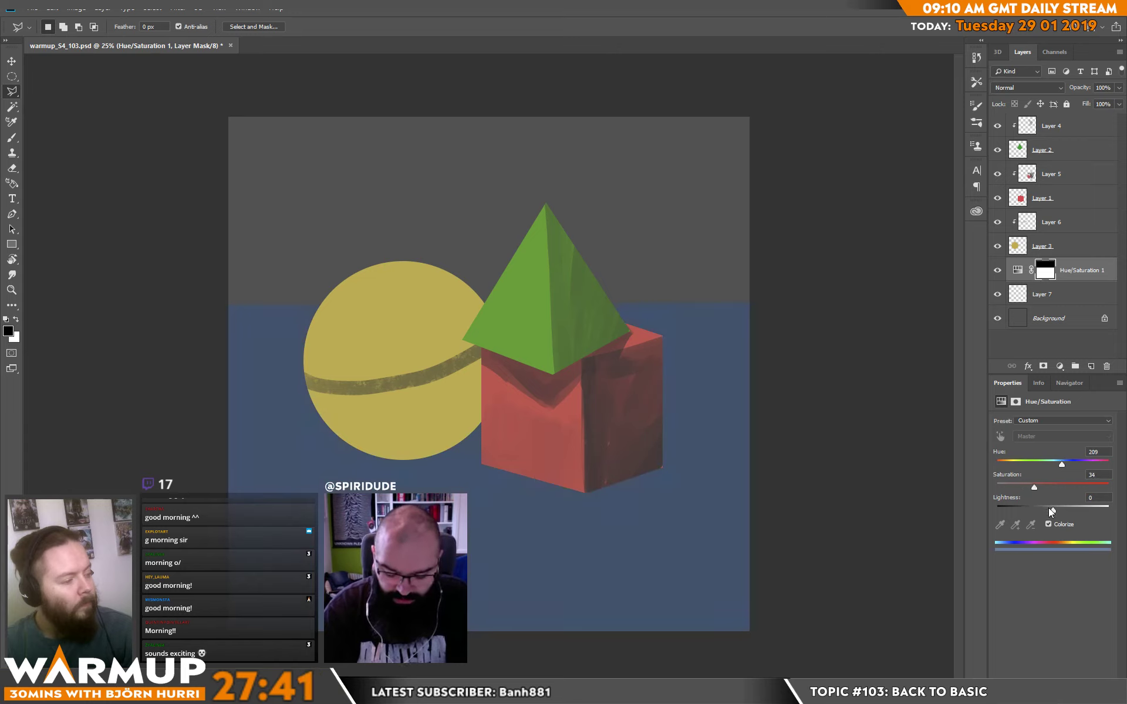
pyautogui.moveTo(1050, 508); pyautogui.dragTo(1061, 509)
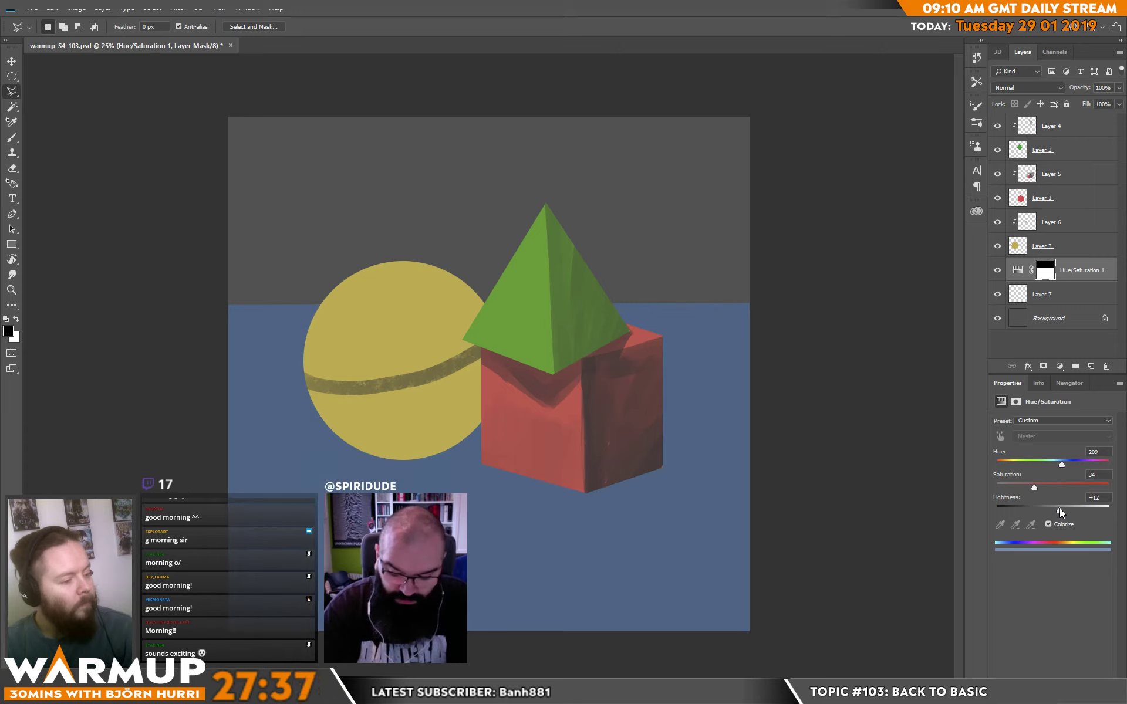
# Paint reflected blue sampled from the ground along the lower parts of both cube faces on a new clipped layer above Layer 5.
pyautogui.click(1067, 184)
pyautogui.hotkey('ctrl', 'shift', 'alt', 'n')
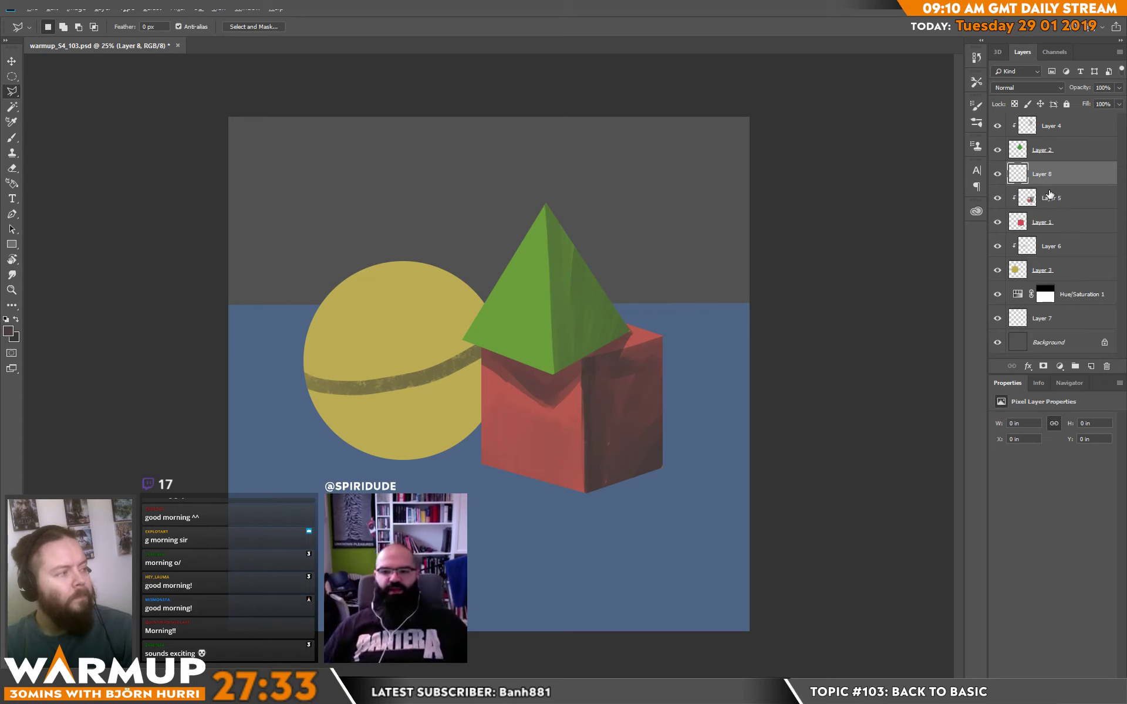
pyautogui.keyDown('alt'); pyautogui.click(1044, 184); pyautogui.keyUp('alt')
pyautogui.press('b')
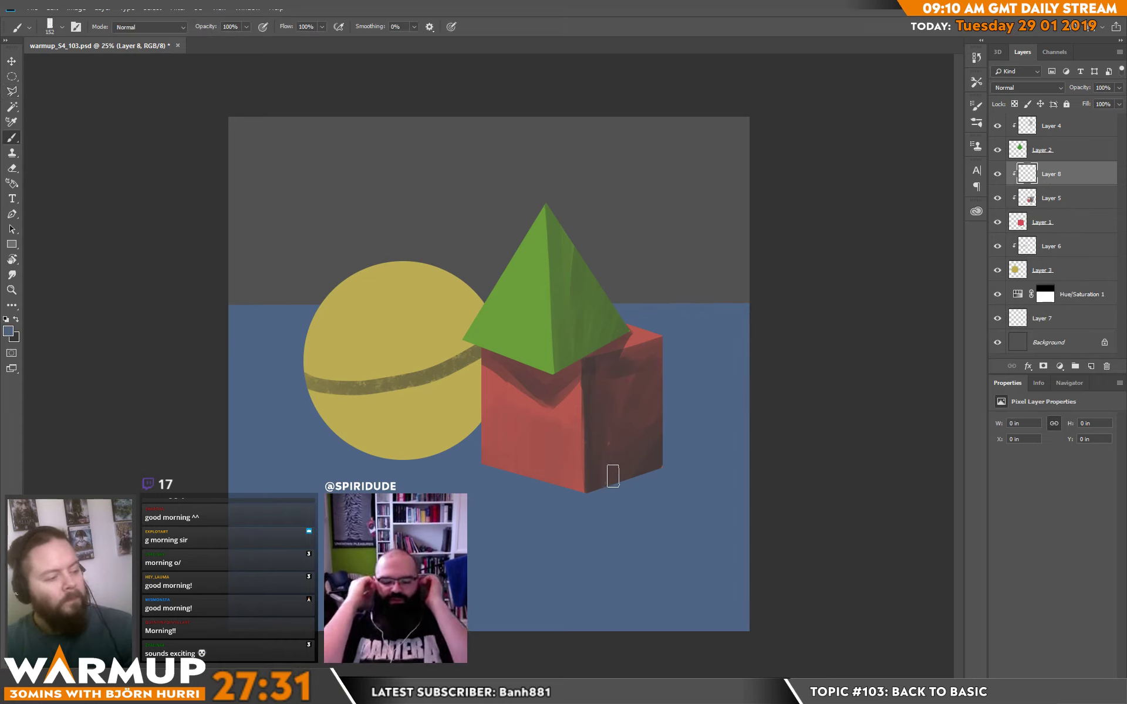
pyautogui.keyDown('alt'); pyautogui.click(584, 483); pyautogui.keyUp('alt')
pyautogui.moveTo(585, 475)
pyautogui.mouseDown()
pyautogui.moveTo(481, 436)
pyautogui.moveTo(550, 462)
pyautogui.moveTo(509, 459)
pyautogui.moveTo(515, 490)
pyautogui.mouseUp()
pyautogui.keyDown('alt'); pyautogui.click(508, 460); pyautogui.keyUp('alt')
pyautogui.moveTo(685, 447); pyautogui.dragTo(638, 495)
pyautogui.keyDown('alt'); pyautogui.click(628, 521); pyautogui.keyUp('alt')
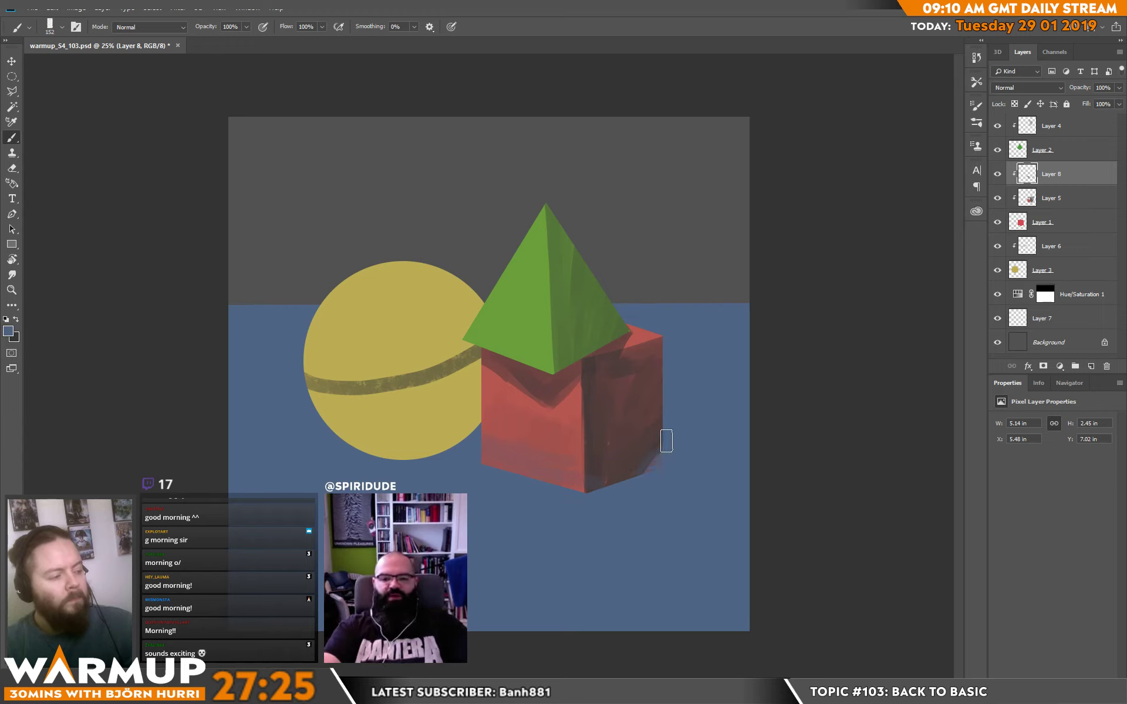
pyautogui.moveTo(666, 441); pyautogui.dragTo(642, 494)
pyautogui.moveTo(662, 444); pyautogui.dragTo(622, 489)
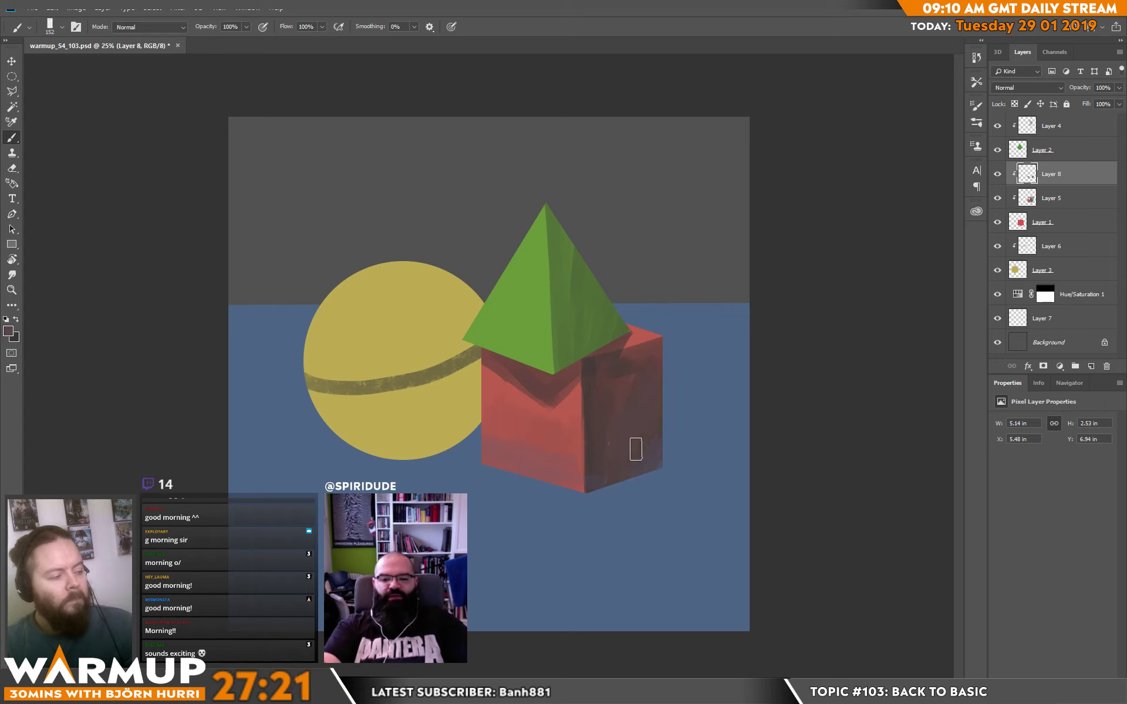
# Darken the upper edge of the cube's right-hand face with a dark red sampled from that face.
pyautogui.keyDown('alt'); pyautogui.click(628, 355); pyautogui.keyUp('alt')
pyautogui.moveTo(607, 372); pyautogui.dragTo(669, 345)
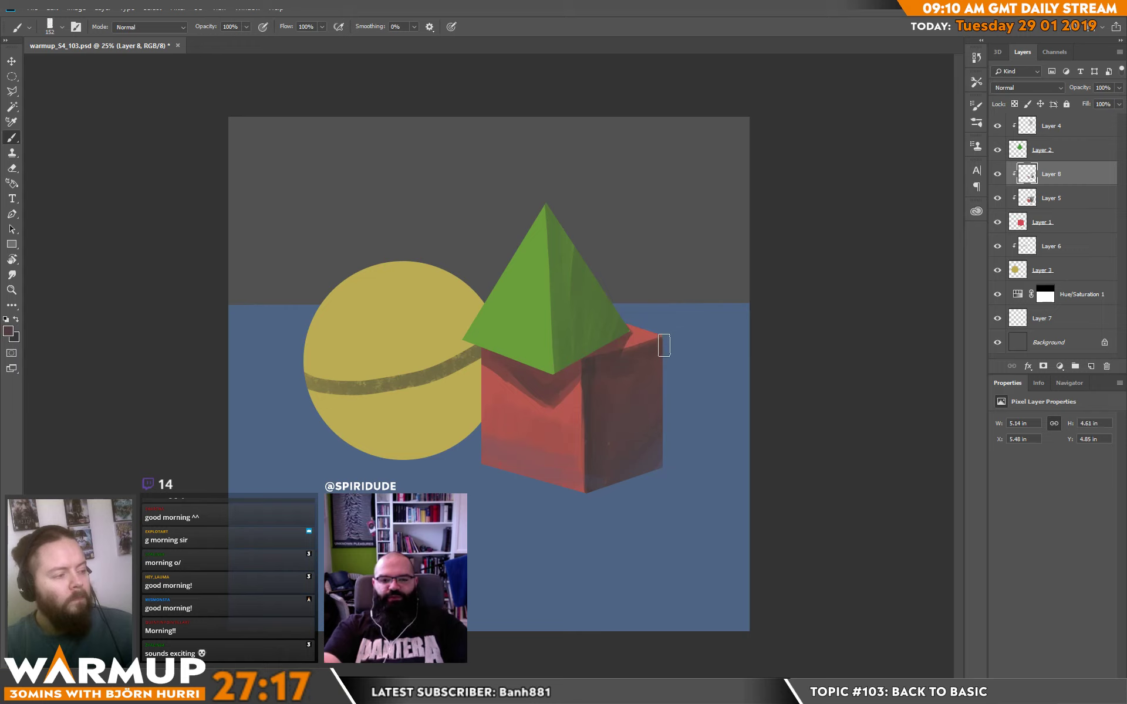
pyautogui.keyDown('alt'); pyautogui.click(590, 393); pyautogui.keyUp('alt')
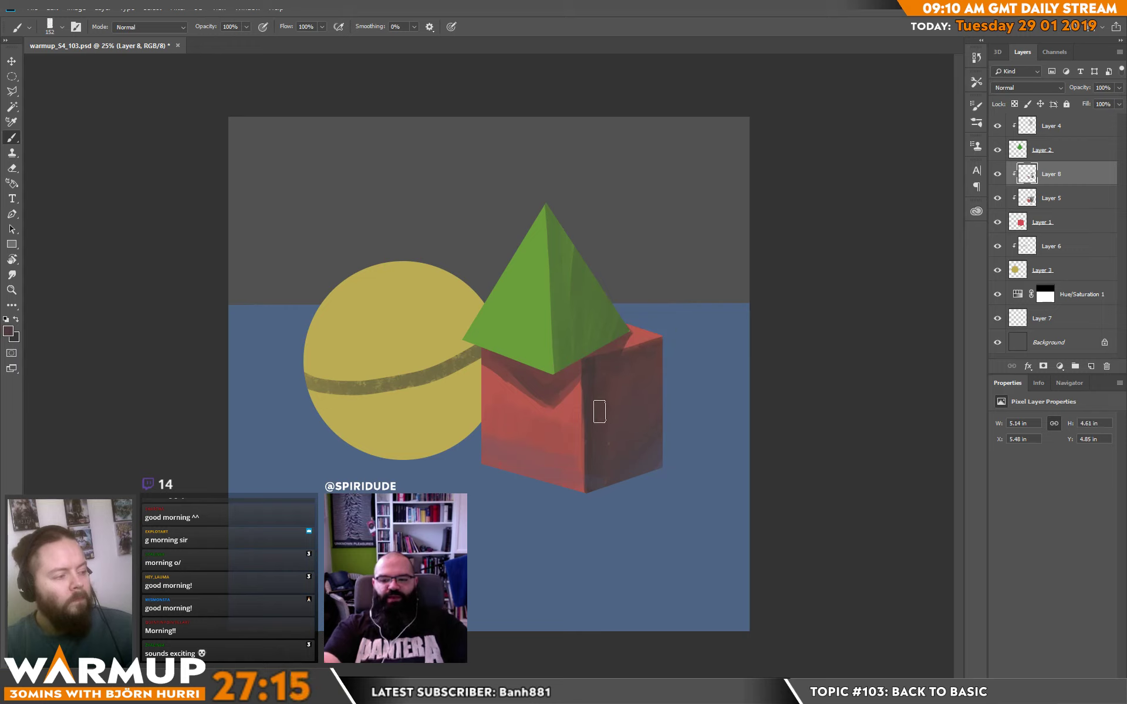
# Paint ground-blue reflected light and dark olive shading over the sphere's lower half on a new clipped layer above Layer 6.
pyautogui.click(1060, 249)
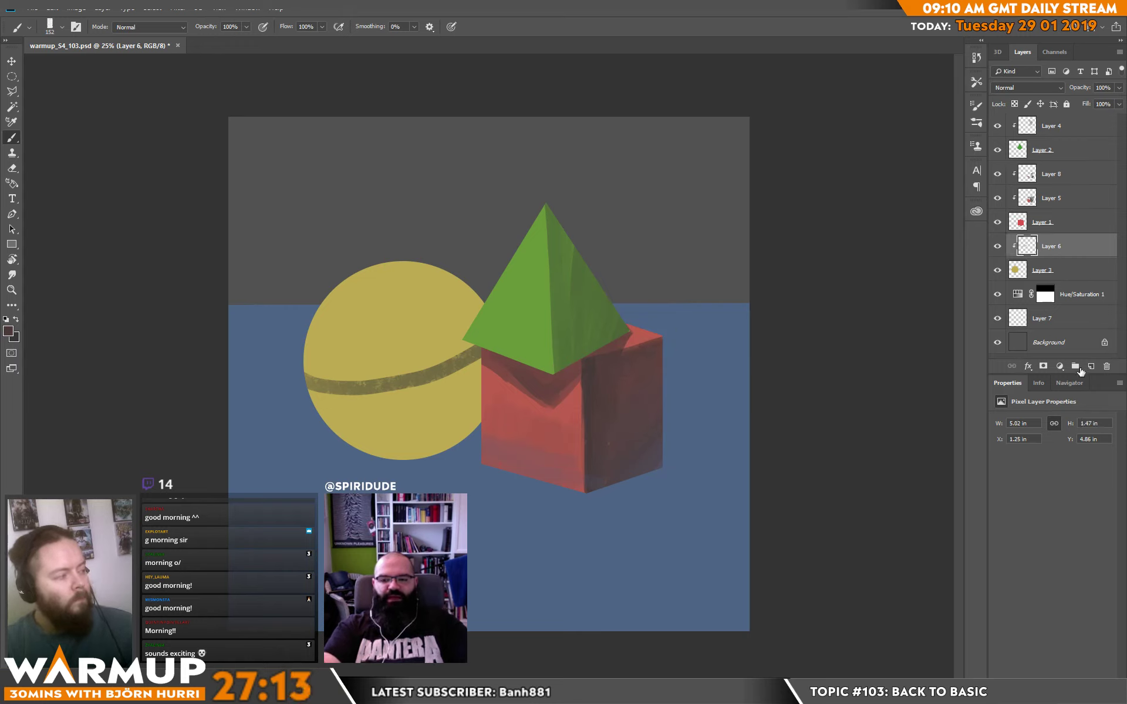
pyautogui.hotkey('ctrl', 'shift', 'alt', 'n')
pyautogui.keyDown('alt'); pyautogui.click(1048, 253); pyautogui.keyUp('alt')
pyautogui.keyDown('alt'); pyautogui.click(494, 581); pyautogui.keyUp('alt')
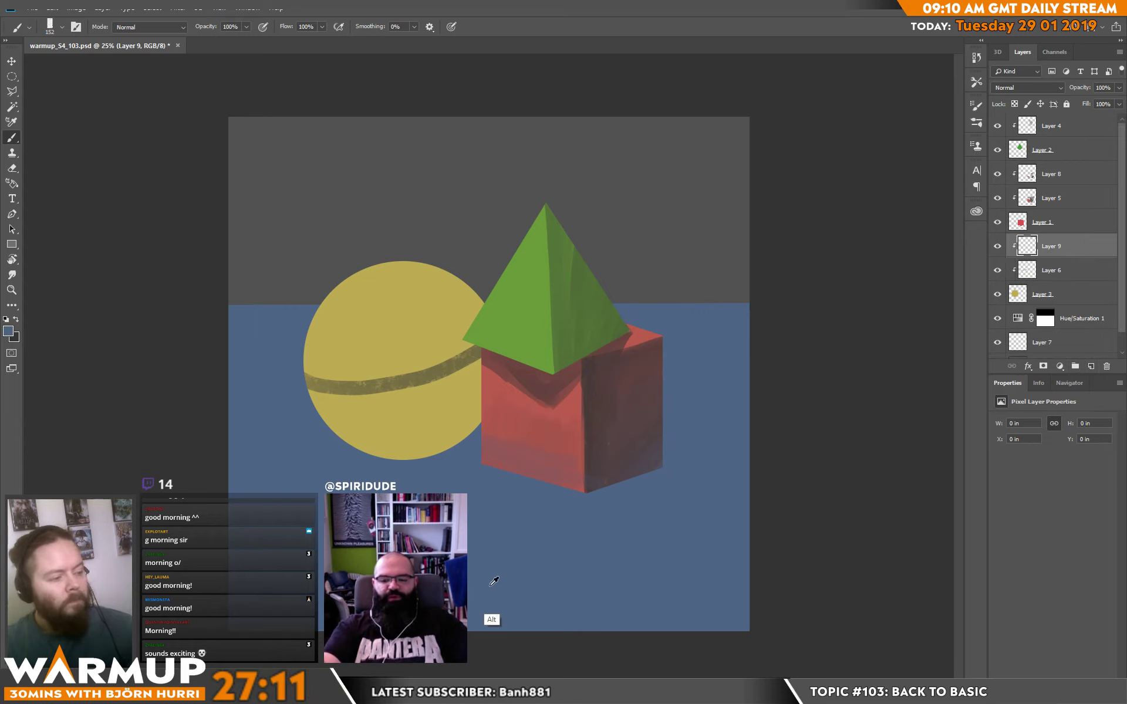
pyautogui.moveTo(349, 445)
pyautogui.mouseDown()
pyautogui.moveTo(410, 460)
pyautogui.moveTo(470, 420)
pyautogui.moveTo(414, 445)
pyautogui.moveTo(326, 425)
pyautogui.mouseUp()
pyautogui.keyDown('alt'); pyautogui.click(775, 331); pyautogui.keyUp('alt')
pyautogui.moveTo(311, 383)
pyautogui.mouseDown()
pyautogui.moveTo(395, 394)
pyautogui.moveTo(339, 400)
pyautogui.moveTo(424, 386)
pyautogui.moveTo(389, 393)
pyautogui.moveTo(493, 357)
pyautogui.moveTo(433, 399)
pyautogui.moveTo(475, 389)
pyautogui.moveTo(465, 361)
pyautogui.moveTo(438, 397)
pyautogui.moveTo(492, 369)
pyautogui.moveTo(361, 392)
pyautogui.moveTo(370, 400)
pyautogui.moveTo(306, 393)
pyautogui.moveTo(381, 415)
pyautogui.moveTo(336, 394)
pyautogui.moveTo(349, 447)
pyautogui.moveTo(406, 388)
pyautogui.moveTo(414, 443)
pyautogui.moveTo(457, 402)
pyautogui.moveTo(441, 438)
pyautogui.moveTo(470, 413)
pyautogui.moveTo(464, 428)
pyautogui.moveTo(476, 395)
pyautogui.moveTo(434, 430)
pyautogui.moveTo(377, 449)
pyautogui.moveTo(448, 433)
pyautogui.mouseUp()
pyautogui.keyDown('alt'); pyautogui.click(468, 424); pyautogui.keyUp('alt')
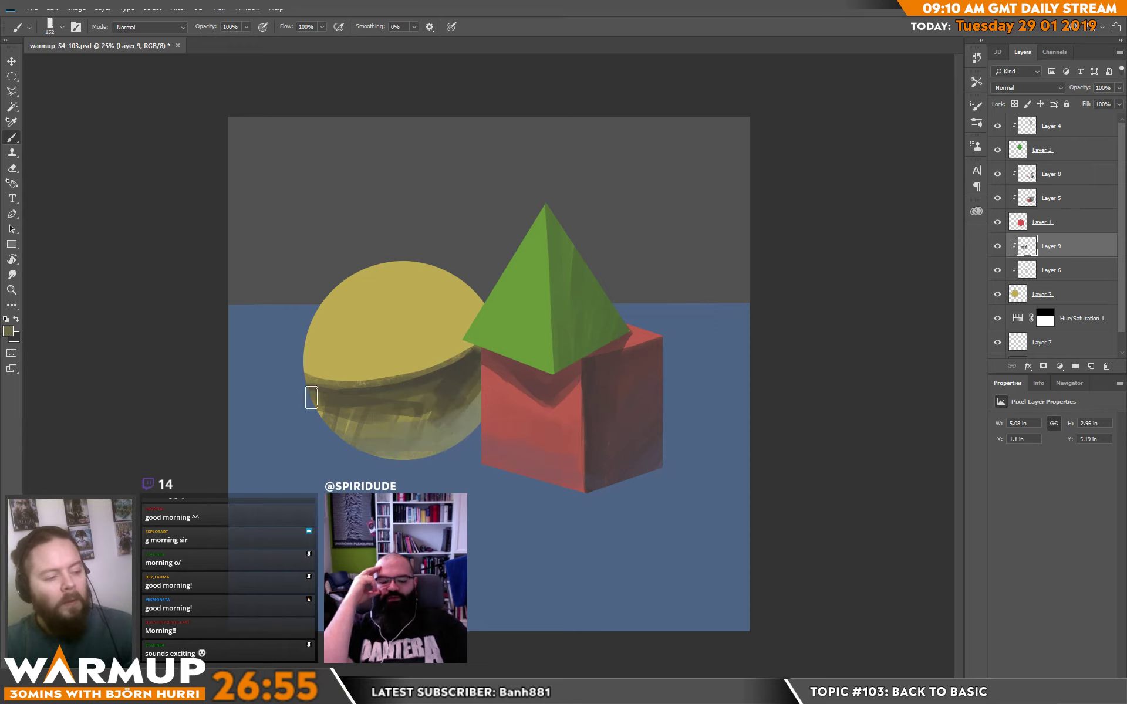
# Blend the edge between the sphere's light and shadow with curved strokes in yellows and olives sampled from the sphere.
pyautogui.moveTo(312, 396); pyautogui.dragTo(423, 414)
pyautogui.keyDown('alt'); pyautogui.click(342, 419); pyautogui.keyUp('alt')
pyautogui.moveTo(299, 384); pyautogui.dragTo(408, 389)
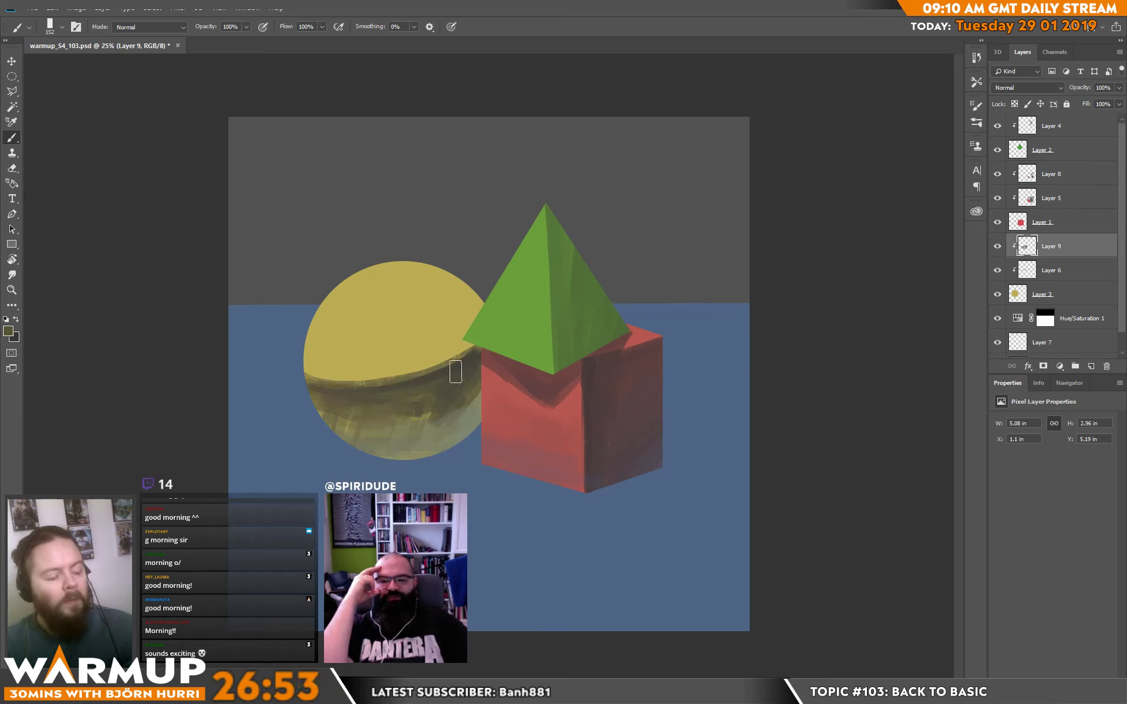
pyautogui.moveTo(466, 355)
pyautogui.mouseDown()
pyautogui.moveTo(424, 380)
pyautogui.moveTo(317, 397)
pyautogui.moveTo(400, 385)
pyautogui.mouseUp()
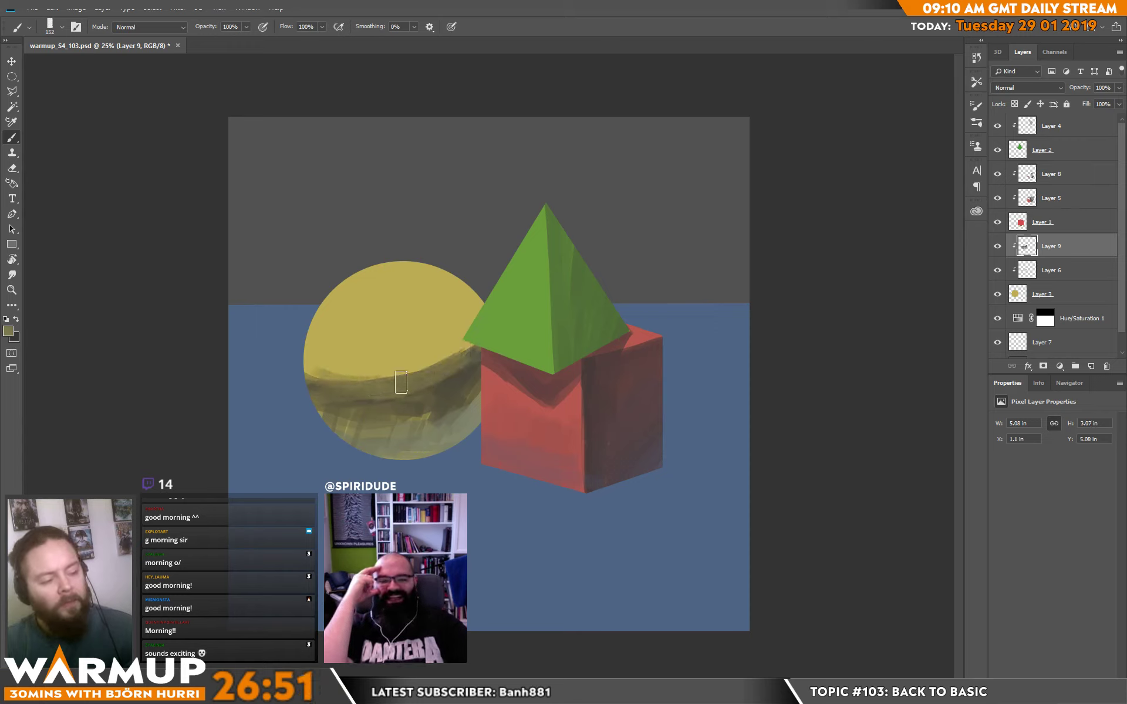
pyautogui.moveTo(323, 374)
pyautogui.mouseDown()
pyautogui.moveTo(404, 386)
pyautogui.moveTo(338, 389)
pyautogui.moveTo(466, 342)
pyautogui.moveTo(375, 380)
pyautogui.mouseUp()
pyautogui.keyDown('alt'); pyautogui.click(382, 373); pyautogui.keyUp('alt')
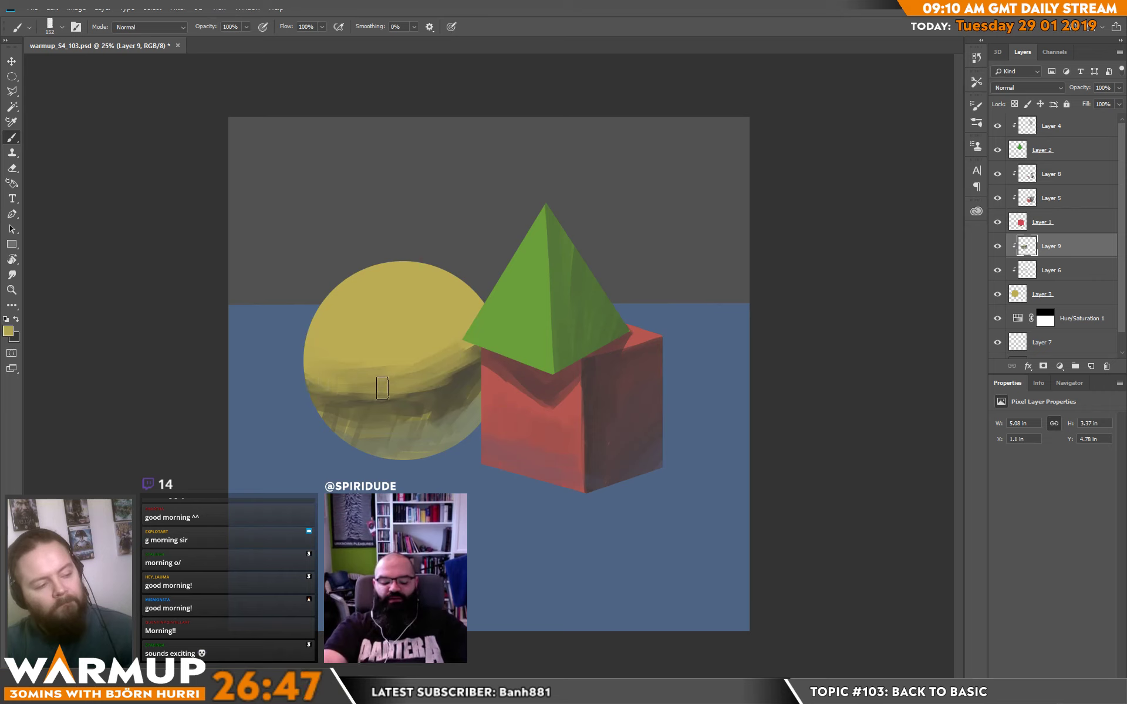
# Set the foreground color to warm yellow ecb82c and brush it over the sphere's upper half.
pyautogui.click(8, 331)
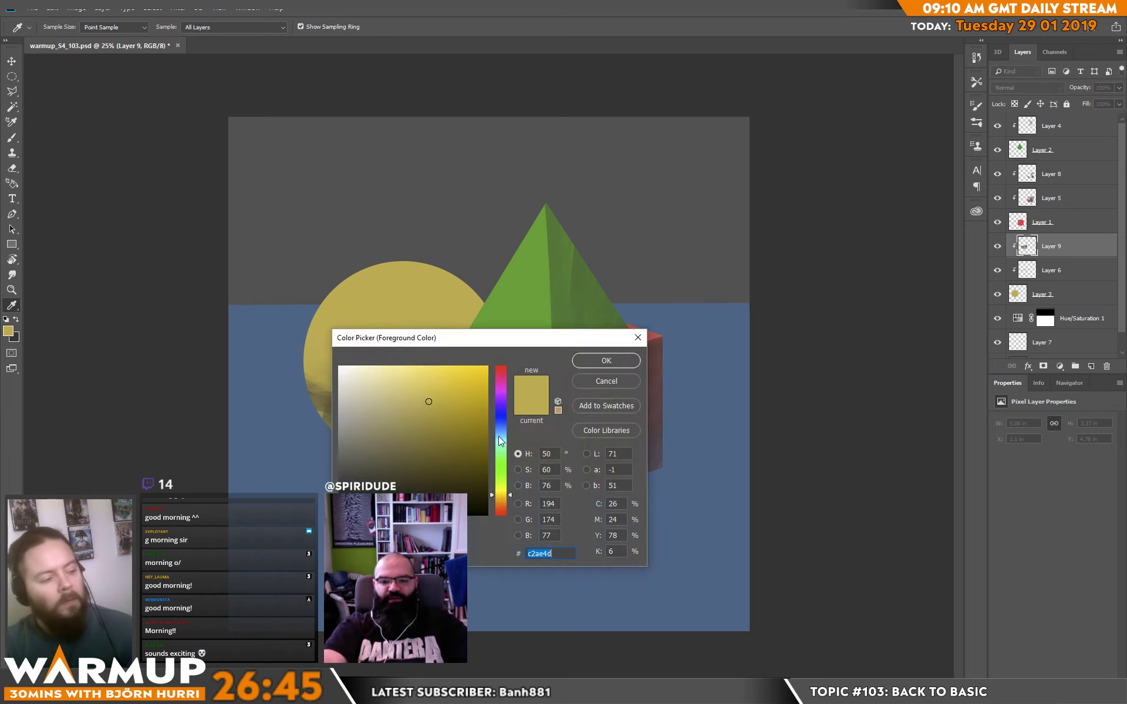
pyautogui.click(504, 497)
pyautogui.click(460, 378)
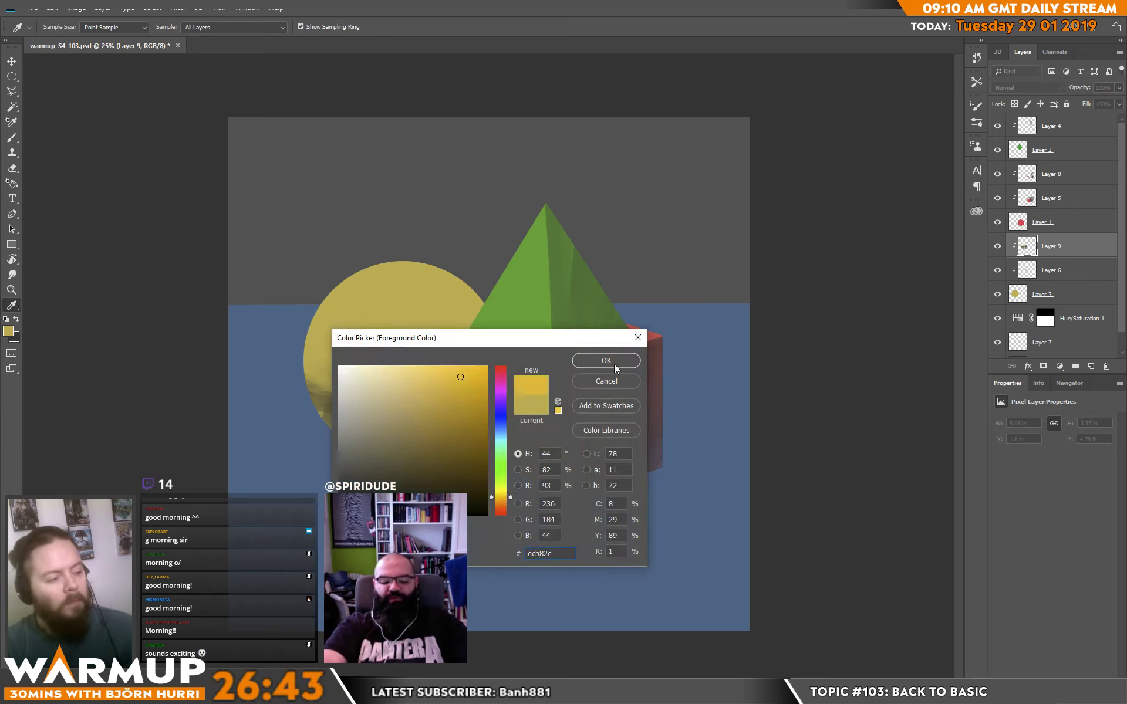
pyautogui.click(614, 363)
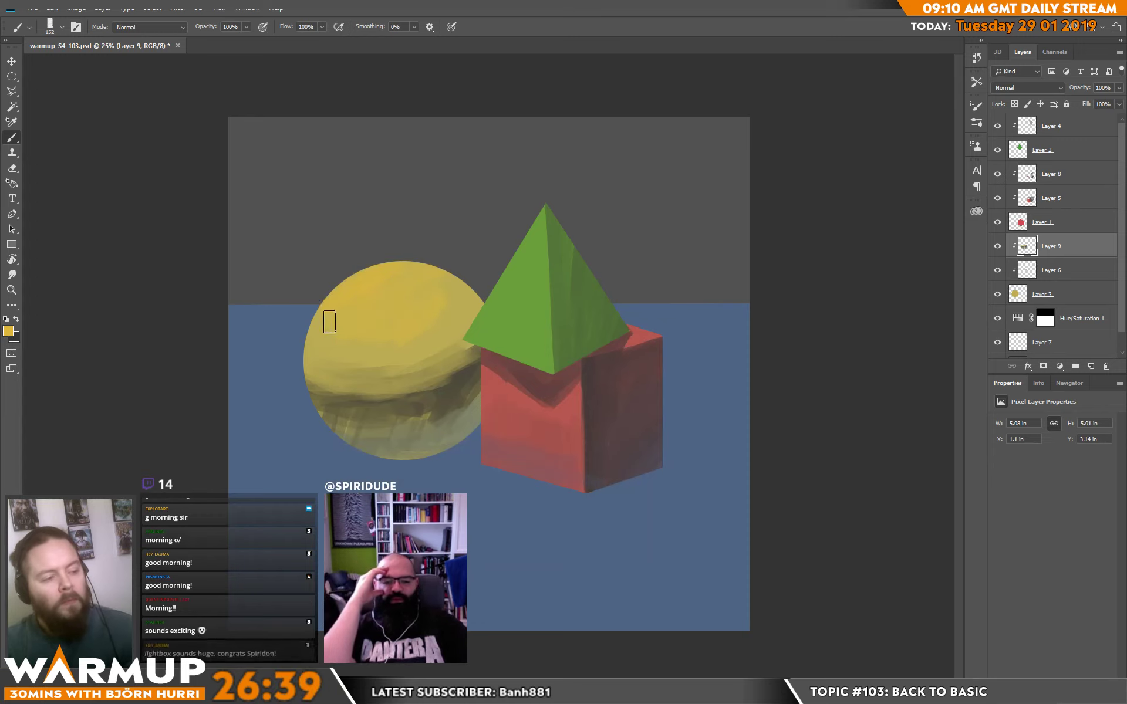
# Set the foreground color to light yellow ffd669 and paint a soft highlight near the top of the sphere.
pyautogui.click(9, 330)
pyautogui.moveTo(424, 374); pyautogui.dragTo(426, 367)
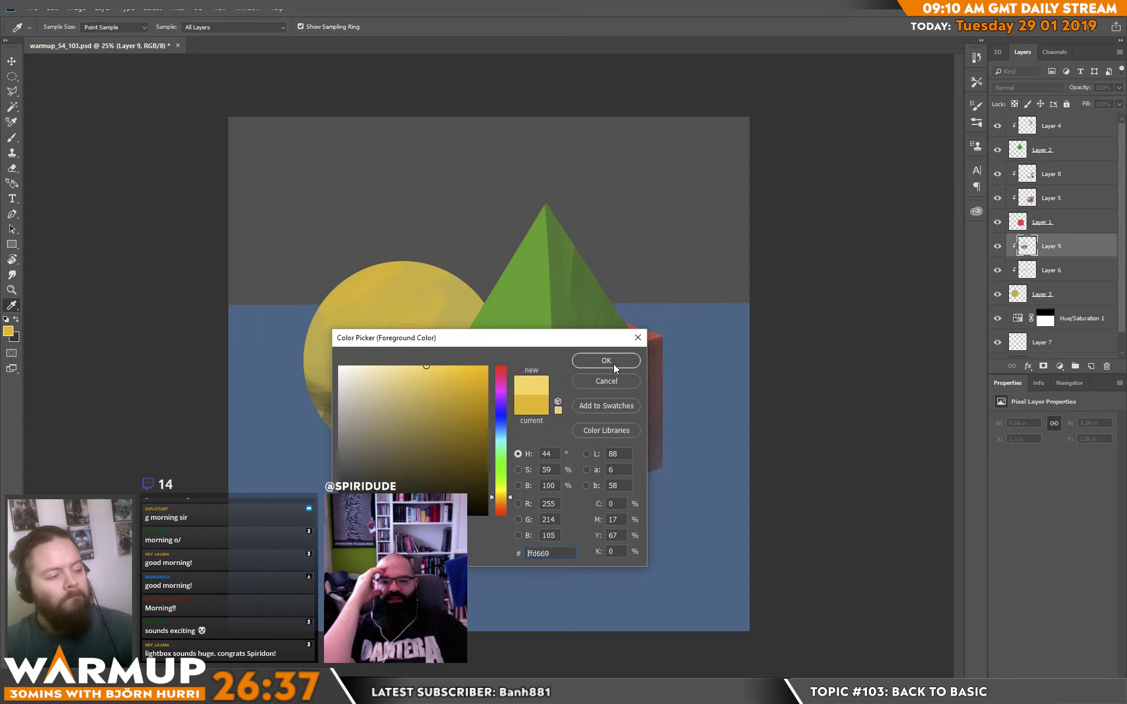
pyautogui.click(613, 363)
pyautogui.moveTo(380, 284)
pyautogui.mouseDown()
pyautogui.moveTo(357, 313)
pyautogui.moveTo(371, 314)
pyautogui.mouseUp()
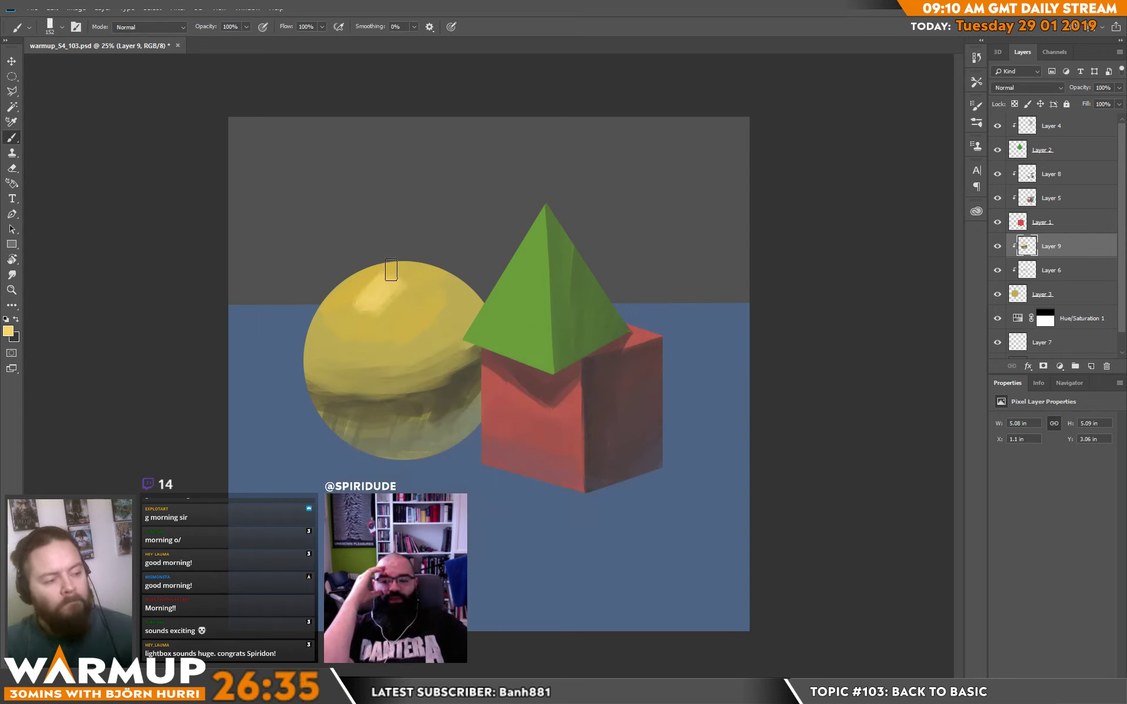
pyautogui.moveTo(391, 269)
pyautogui.mouseDown()
pyautogui.moveTo(357, 289)
pyautogui.moveTo(385, 277)
pyautogui.moveTo(394, 297)
pyautogui.moveTo(411, 286)
pyautogui.moveTo(350, 305)
pyautogui.moveTo(391, 307)
pyautogui.moveTo(408, 287)
pyautogui.moveTo(418, 293)
pyautogui.moveTo(349, 284)
pyautogui.moveTo(387, 271)
pyautogui.mouseUp()
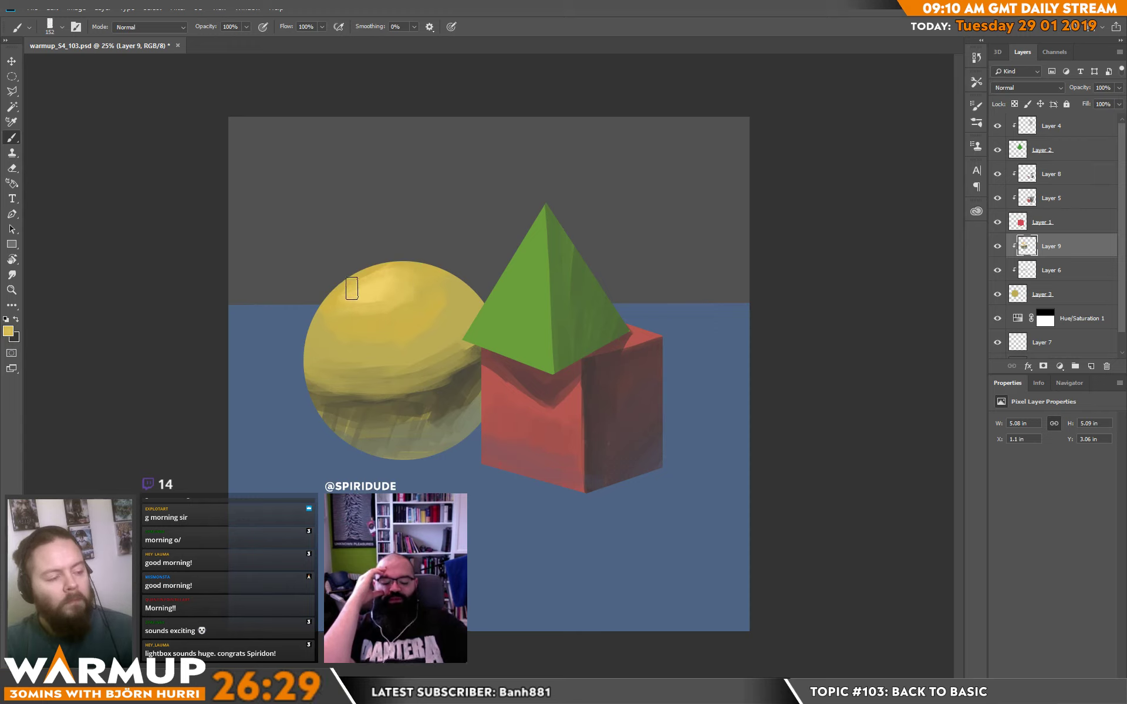
# Deepen the curved core shadow across the sphere's middle with a darker brown and blend it toward the cube.
pyautogui.keyDown('alt'); pyautogui.click(360, 399); pyautogui.keyUp('alt')
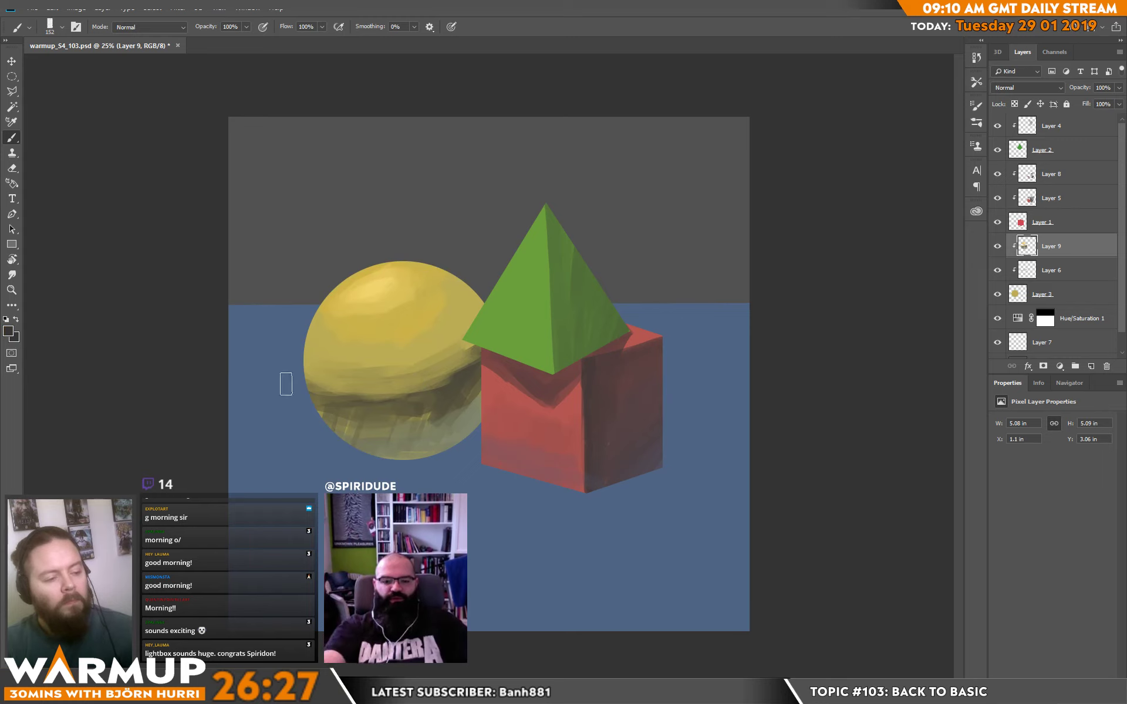
pyautogui.moveTo(357, 408)
pyautogui.mouseDown()
pyautogui.moveTo(399, 408)
pyautogui.moveTo(339, 411)
pyautogui.moveTo(404, 421)
pyautogui.moveTo(416, 402)
pyautogui.moveTo(467, 395)
pyautogui.mouseUp()
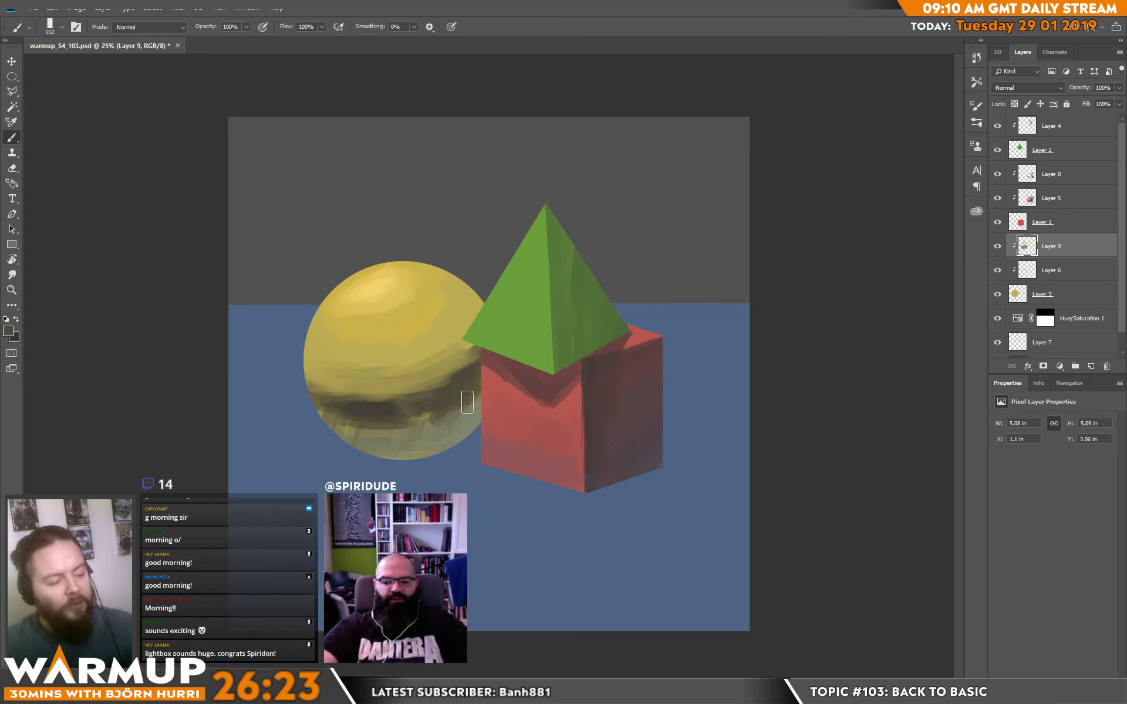
pyautogui.keyDown('alt'); pyautogui.click(470, 408); pyautogui.keyUp('alt')
pyautogui.keyDown('alt'); pyautogui.click(467, 392); pyautogui.keyUp('alt')
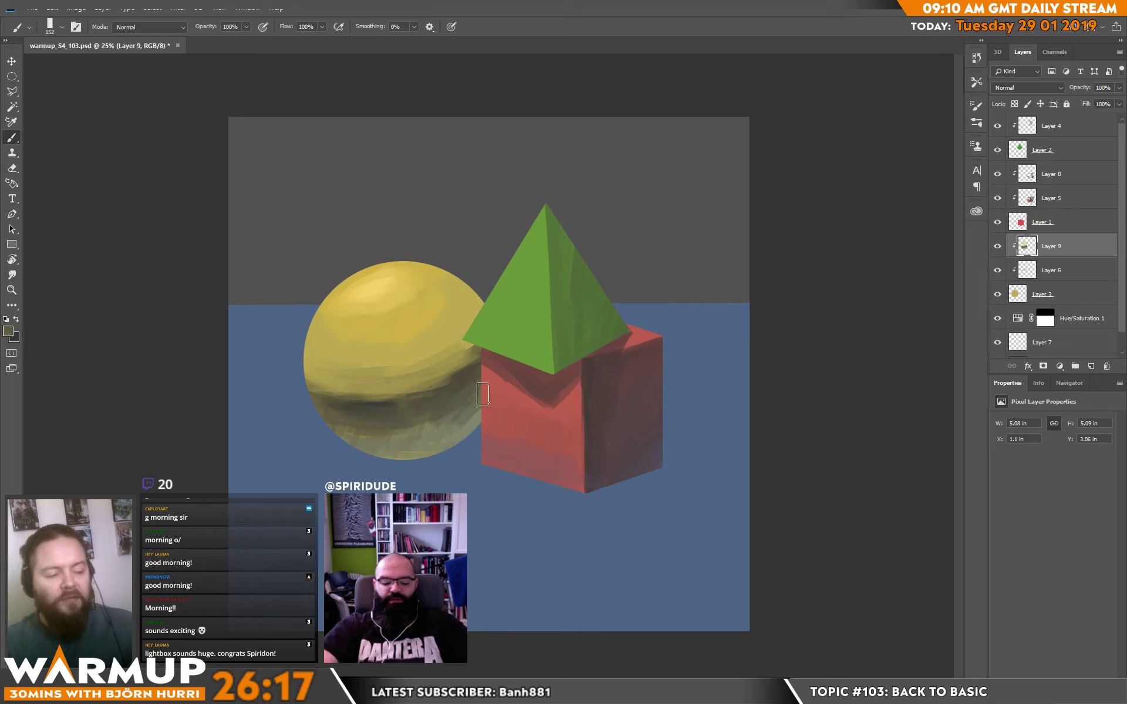
# Smooth the sphere's shadowed lower half and the core shadow's upper edge with colors sampled from the sphere.
pyautogui.keyDown('alt'); pyautogui.click(398, 408); pyautogui.keyUp('alt')
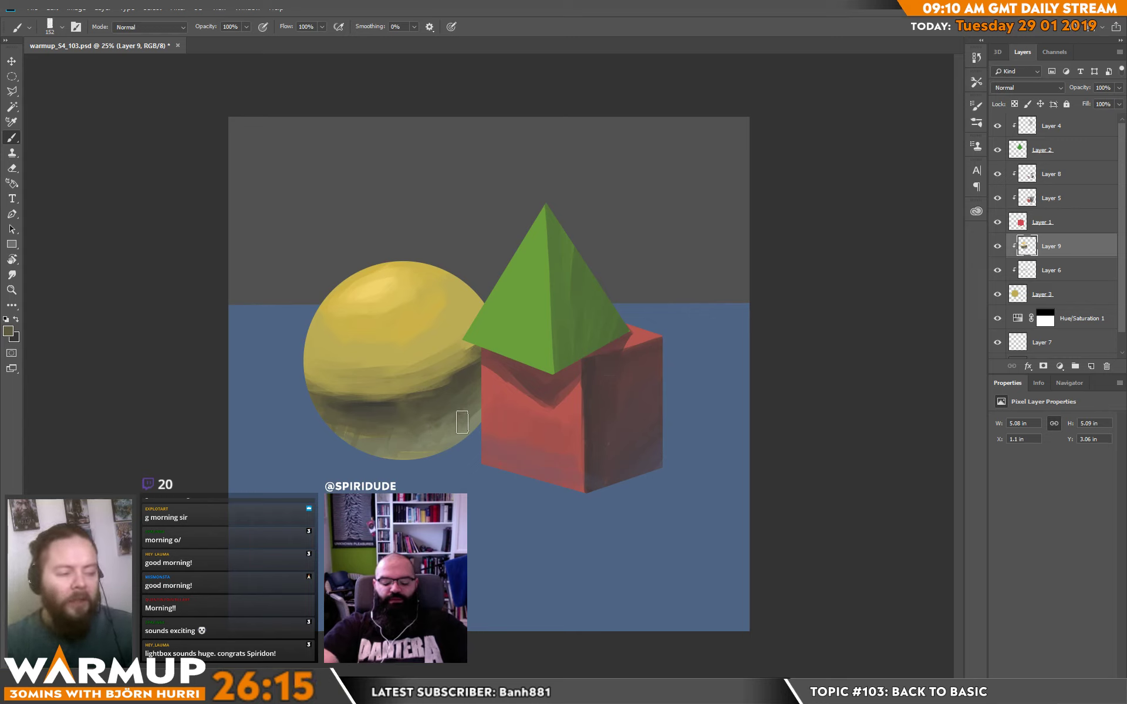
pyautogui.keyDown('alt'); pyautogui.click(437, 473); pyautogui.keyUp('alt')
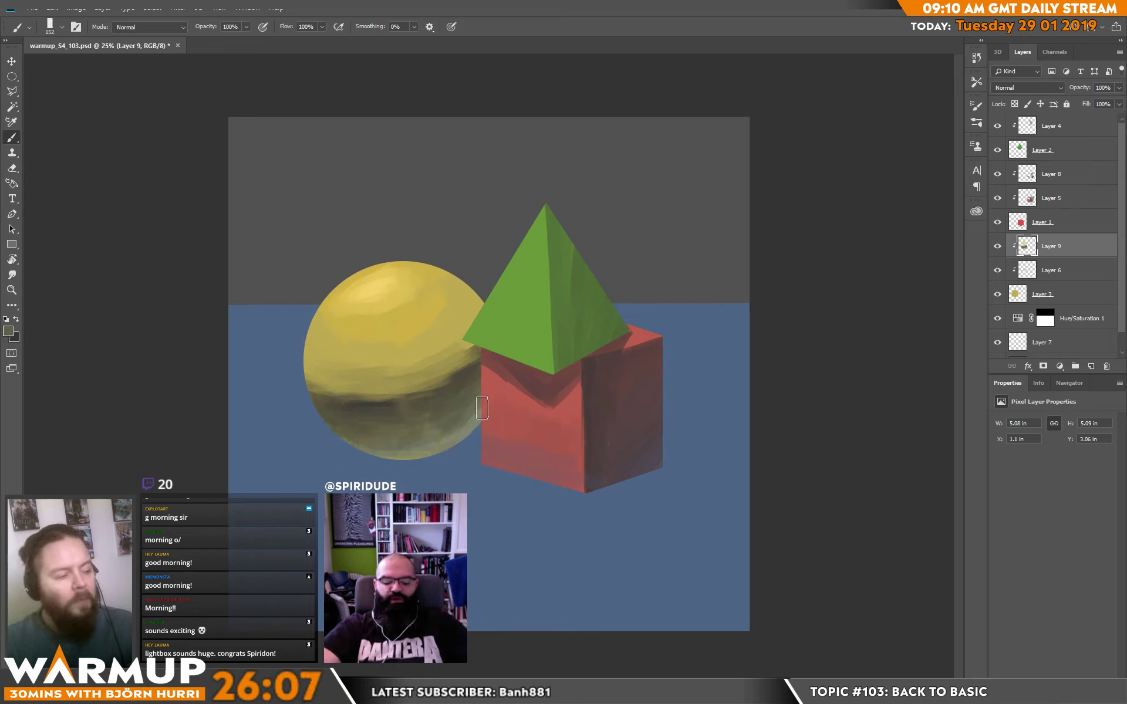
pyautogui.keyDown('alt'); pyautogui.click(390, 402); pyautogui.keyUp('alt')
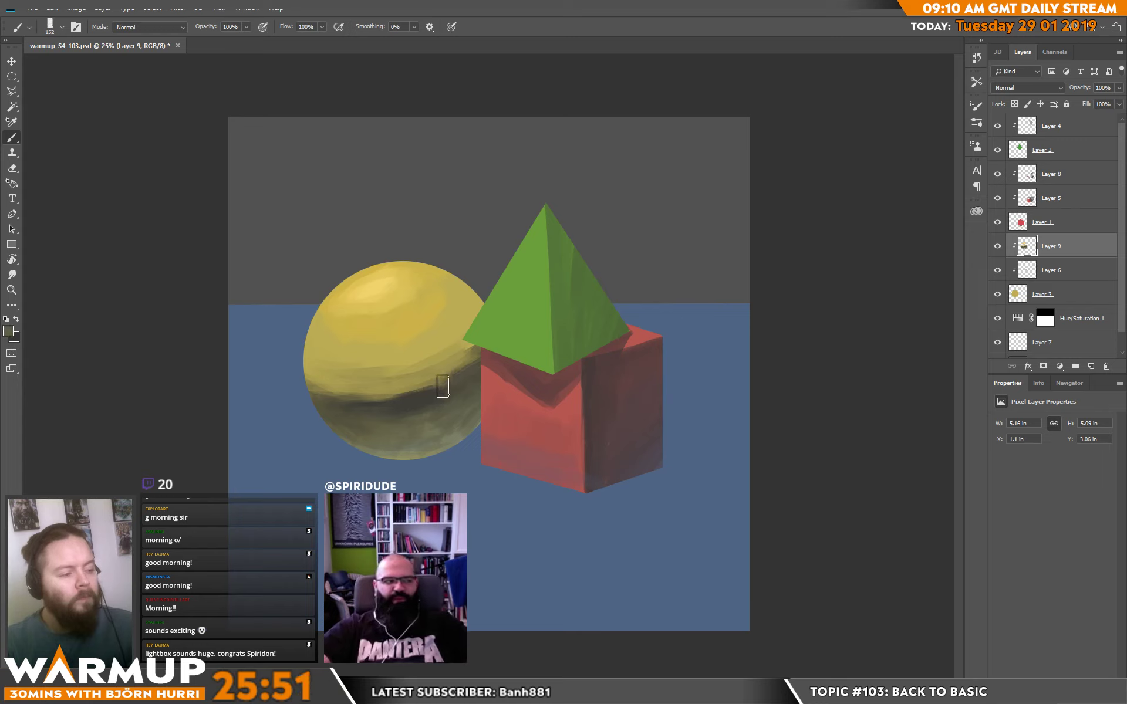
pyautogui.keyDown('alt'); pyautogui.click(469, 359); pyautogui.keyUp('alt')
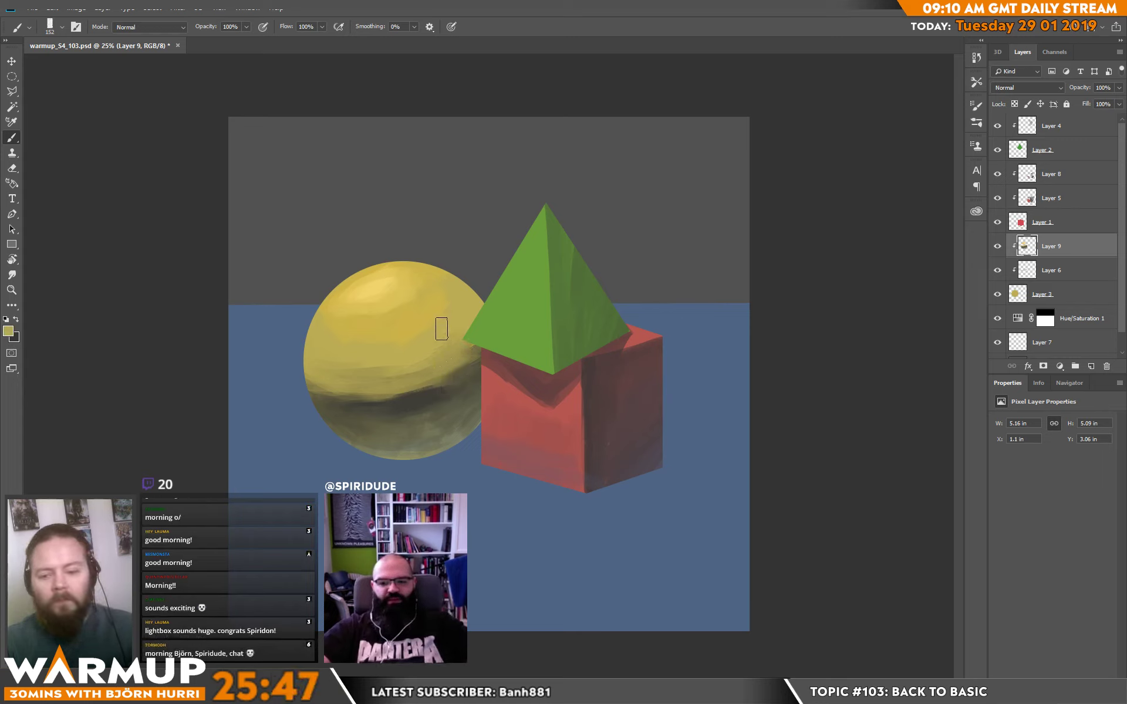
# Smooth the sphere's shadowed lower half with sampled colors and brush faint ground blue along its bottom edge.
pyautogui.keyDown('alt'); pyautogui.click(403, 378); pyautogui.keyUp('alt')
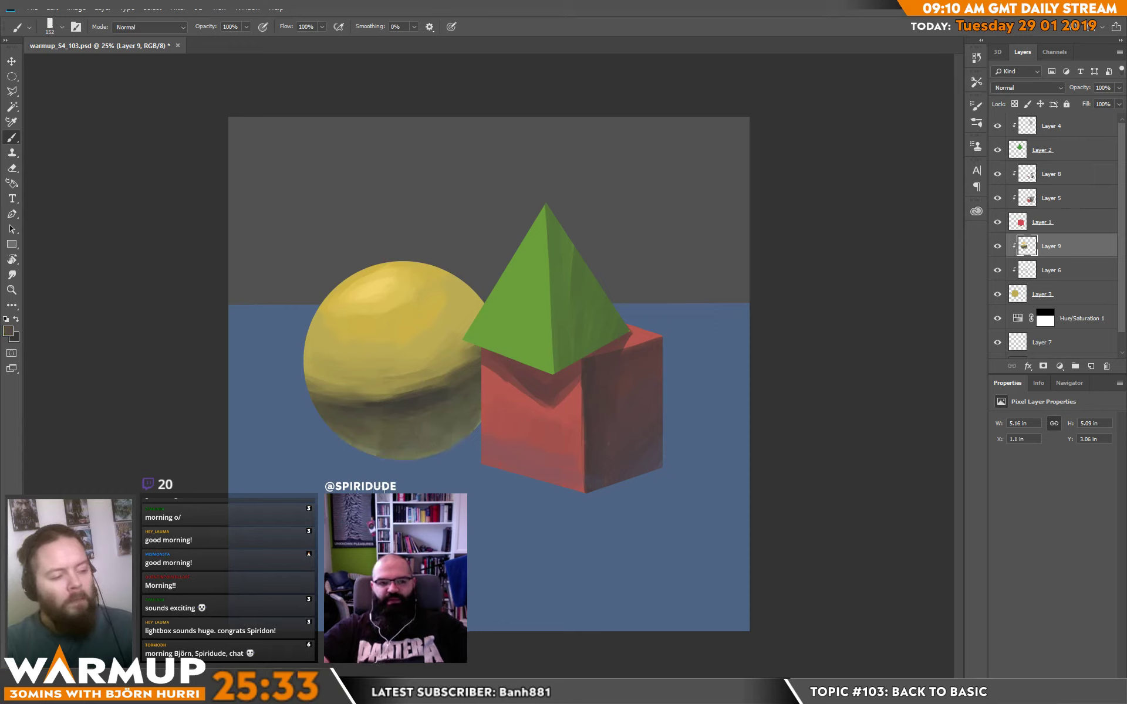
pyautogui.keyDown('alt'); pyautogui.click(342, 426); pyautogui.keyUp('alt')
pyautogui.moveTo(338, 408); pyautogui.dragTo(434, 492)
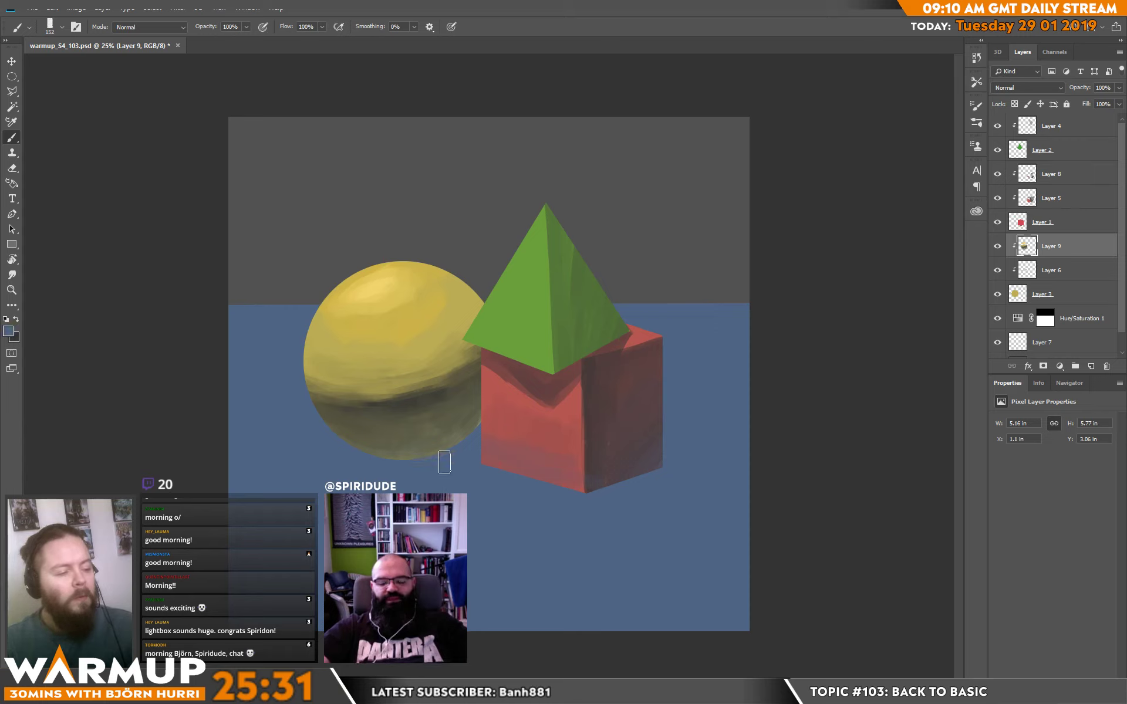
pyautogui.keyDown('alt'); pyautogui.click(398, 439); pyautogui.keyUp('alt')
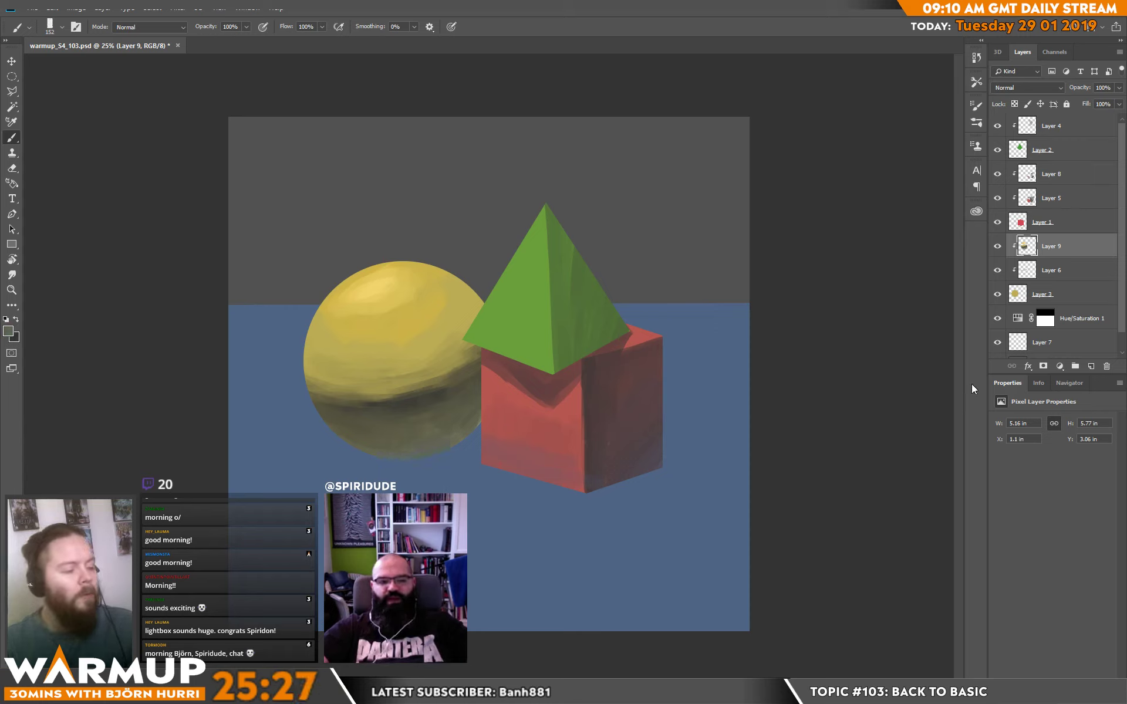
# Add a layer above Hue/Saturation 1 and brush a faint yellow reflection on the ground beneath the sphere at 322 px.
pyautogui.click(1076, 320)
pyautogui.click(1091, 365)
pyautogui.keyDown('alt'); pyautogui.click(400, 330); pyautogui.keyUp('alt')
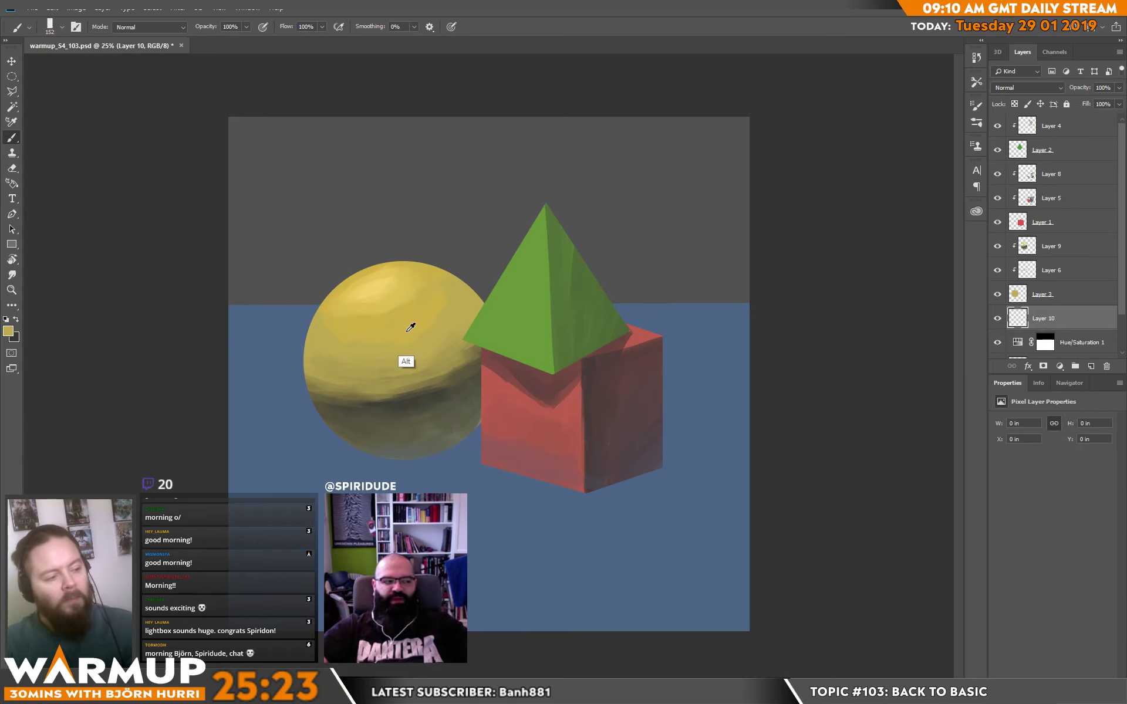
pyautogui.rightClick(604, 181)
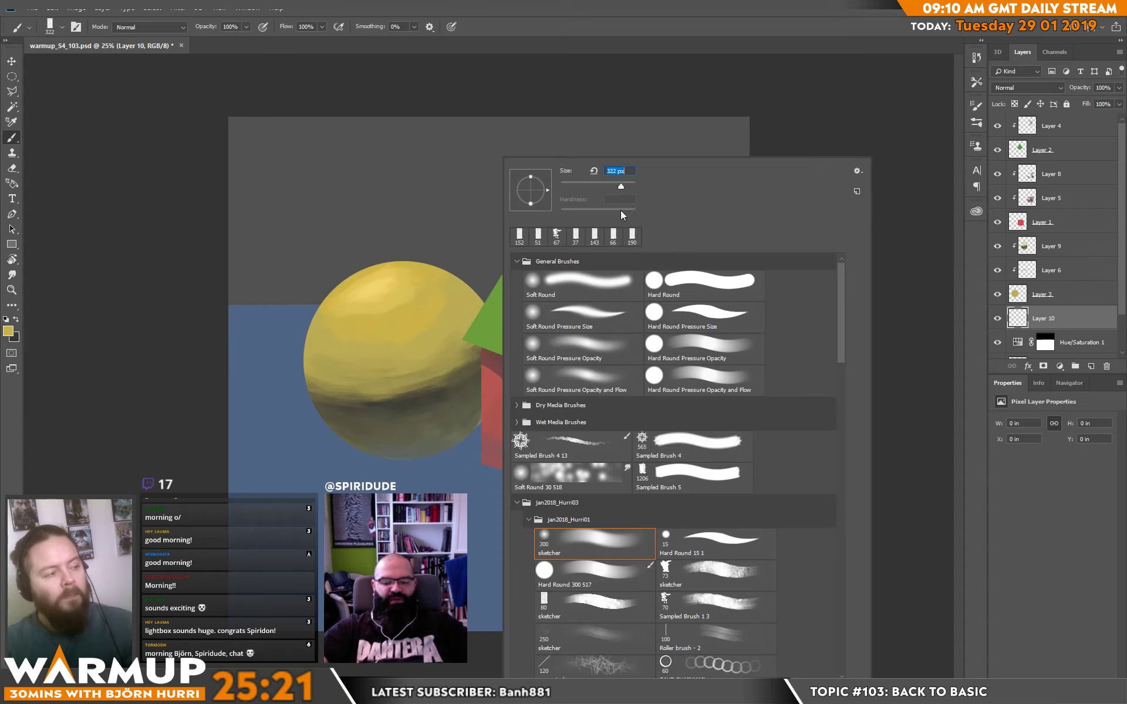
pyautogui.moveTo(336, 478); pyautogui.dragTo(473, 474)
pyautogui.keyDown('alt'); pyautogui.click(397, 467); pyautogui.keyUp('alt')
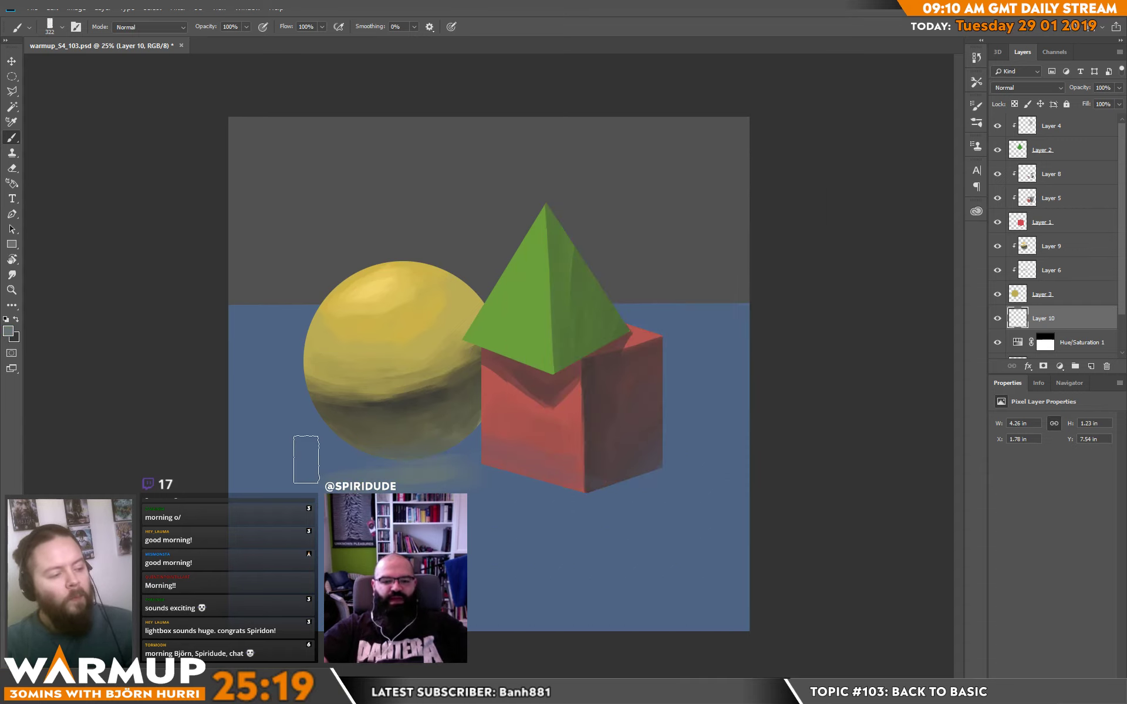
pyautogui.moveTo(305, 460)
pyautogui.mouseDown()
pyautogui.moveTo(455, 456)
pyautogui.moveTo(424, 453)
pyautogui.moveTo(432, 462)
pyautogui.moveTo(367, 484)
pyautogui.moveTo(455, 477)
pyautogui.moveTo(340, 495)
pyautogui.moveTo(476, 486)
pyautogui.moveTo(327, 495)
pyautogui.moveTo(368, 450)
pyautogui.mouseUp()
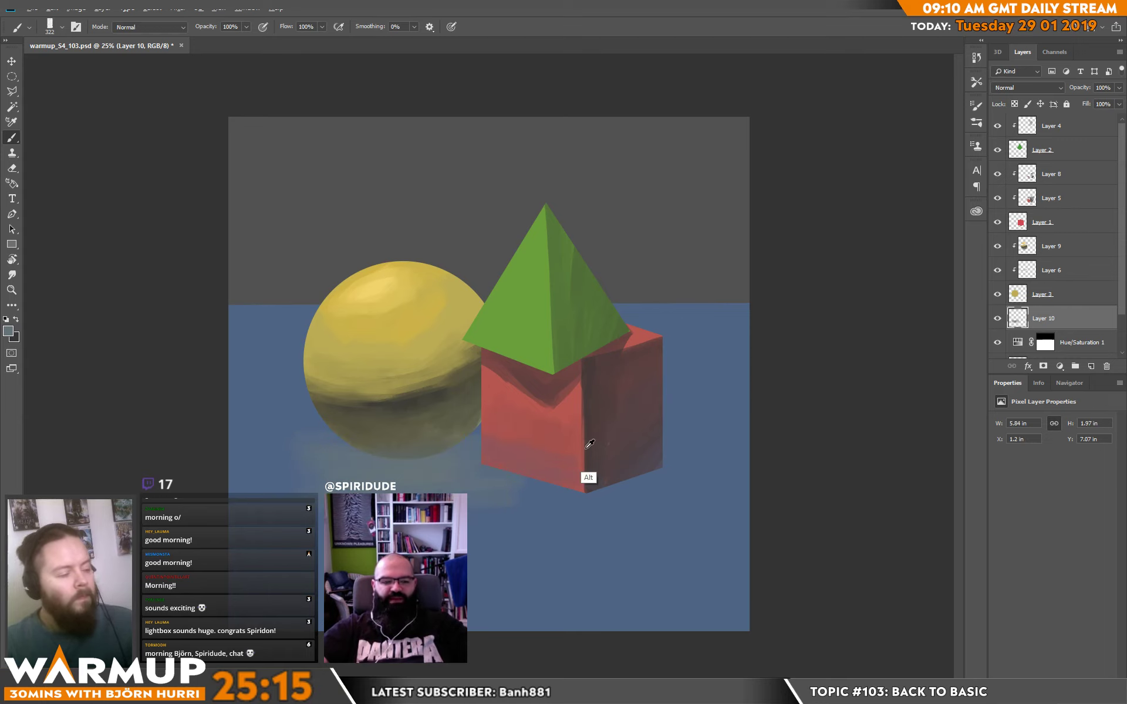
# Brush a red reflection sampled from the cube onto the ground around the cube's base and soften its edges.
pyautogui.keyDown('alt'); pyautogui.click(557, 474); pyautogui.keyUp('alt')
pyautogui.moveTo(588, 470)
pyautogui.mouseDown()
pyautogui.moveTo(640, 510)
pyautogui.moveTo(472, 493)
pyautogui.moveTo(635, 519)
pyautogui.moveTo(562, 503)
pyautogui.moveTo(705, 483)
pyautogui.moveTo(559, 521)
pyautogui.moveTo(719, 479)
pyautogui.mouseUp()
pyautogui.moveTo(450, 500); pyautogui.dragTo(633, 522)
pyautogui.moveTo(485, 472); pyautogui.dragTo(631, 522)
pyautogui.keyDown('alt'); pyautogui.click(531, 534); pyautogui.keyUp('alt')
pyautogui.moveTo(634, 466)
pyautogui.mouseDown()
pyautogui.moveTo(606, 542)
pyautogui.moveTo(658, 484)
pyautogui.moveTo(692, 494)
pyautogui.moveTo(707, 476)
pyautogui.moveTo(647, 507)
pyautogui.mouseUp()
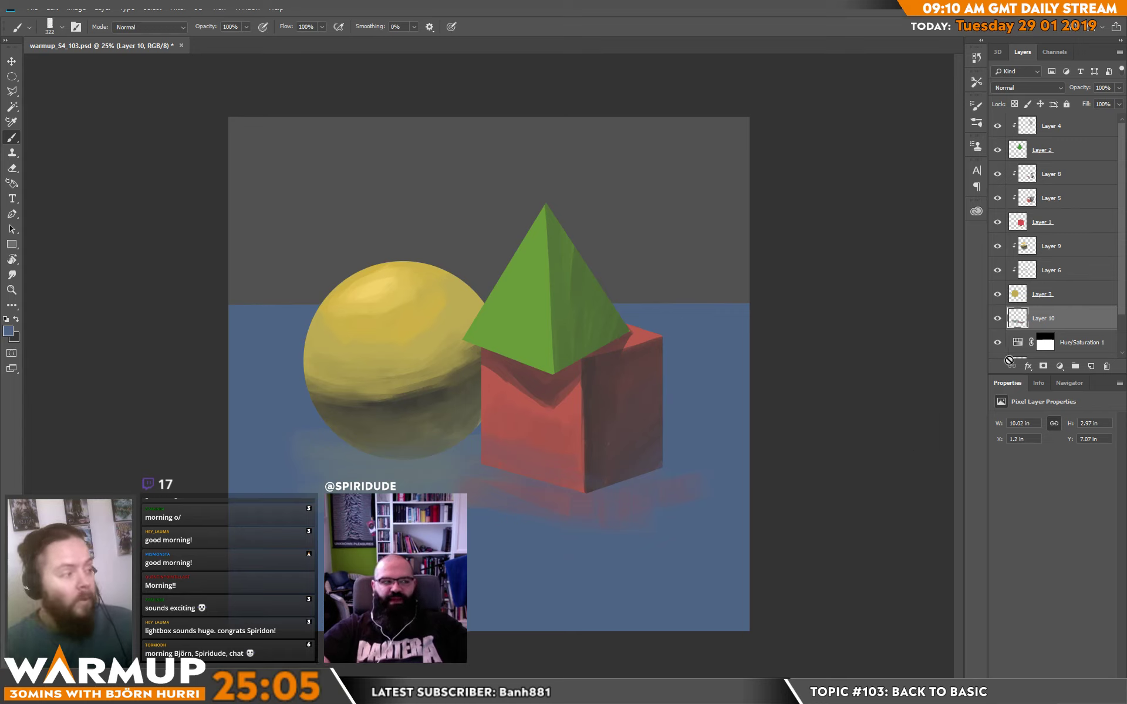
# Add a layer above the ground reflections and paint dark contact shadows beneath the sphere and the cube.
pyautogui.click(1089, 366)
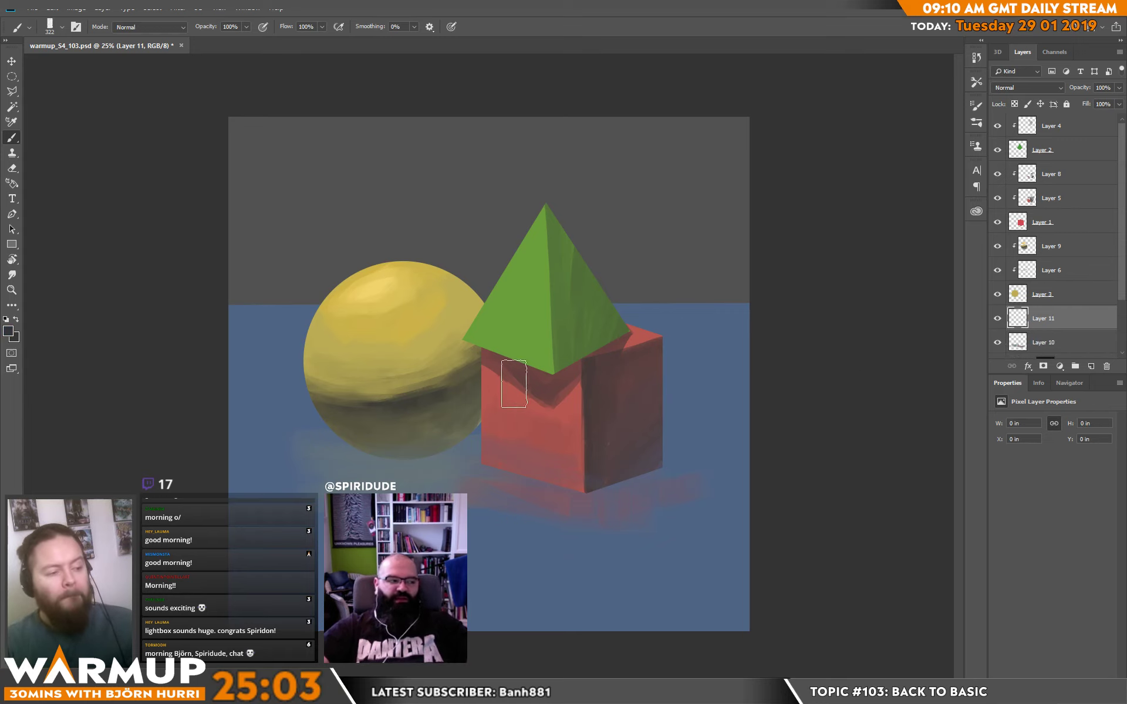
pyautogui.moveTo(418, 457)
pyautogui.mouseDown()
pyautogui.moveTo(493, 456)
pyautogui.moveTo(441, 440)
pyautogui.moveTo(326, 460)
pyautogui.moveTo(459, 464)
pyautogui.mouseUp()
pyautogui.moveTo(589, 453)
pyautogui.mouseDown()
pyautogui.moveTo(486, 465)
pyautogui.moveTo(617, 496)
pyautogui.moveTo(581, 478)
pyautogui.mouseUp()
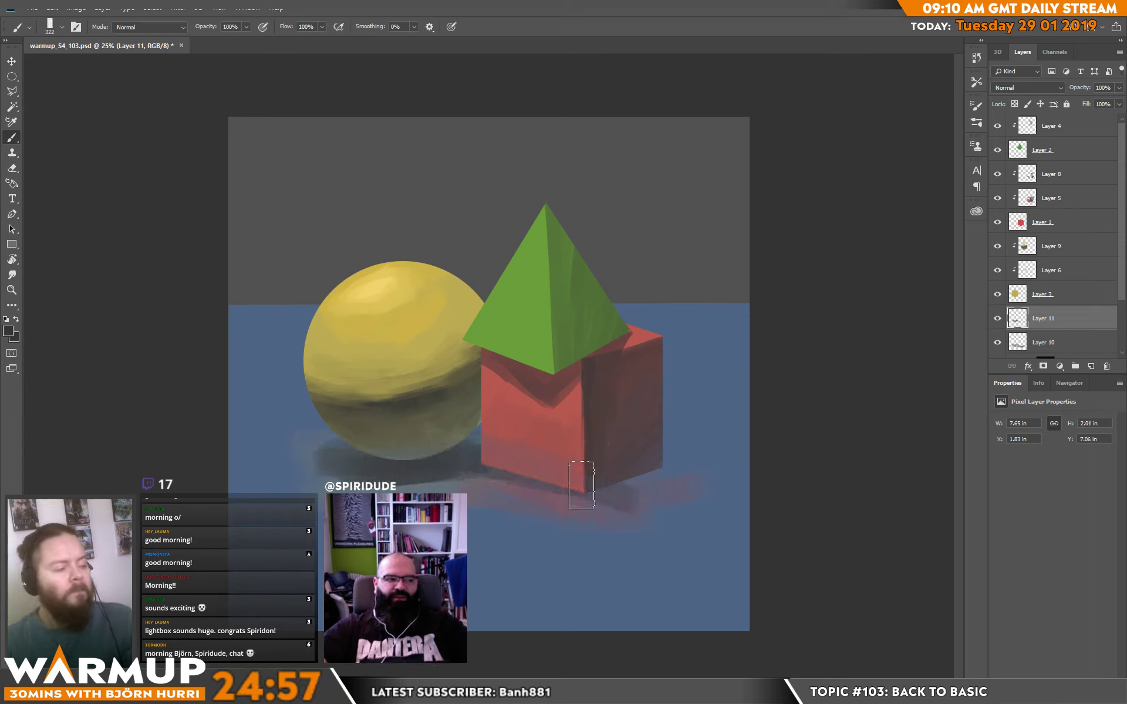
pyautogui.moveTo(713, 444)
pyautogui.mouseDown()
pyautogui.moveTo(607, 478)
pyautogui.moveTo(625, 484)
pyautogui.moveTo(593, 481)
pyautogui.moveTo(650, 479)
pyautogui.moveTo(580, 480)
pyautogui.moveTo(614, 487)
pyautogui.moveTo(522, 469)
pyautogui.moveTo(618, 502)
pyautogui.moveTo(544, 476)
pyautogui.moveTo(603, 499)
pyautogui.moveTo(654, 477)
pyautogui.moveTo(643, 470)
pyautogui.moveTo(677, 482)
pyautogui.moveTo(614, 497)
pyautogui.moveTo(692, 496)
pyautogui.mouseUp()
pyautogui.keyDown('alt'); pyautogui.click(613, 520); pyautogui.keyUp('alt')
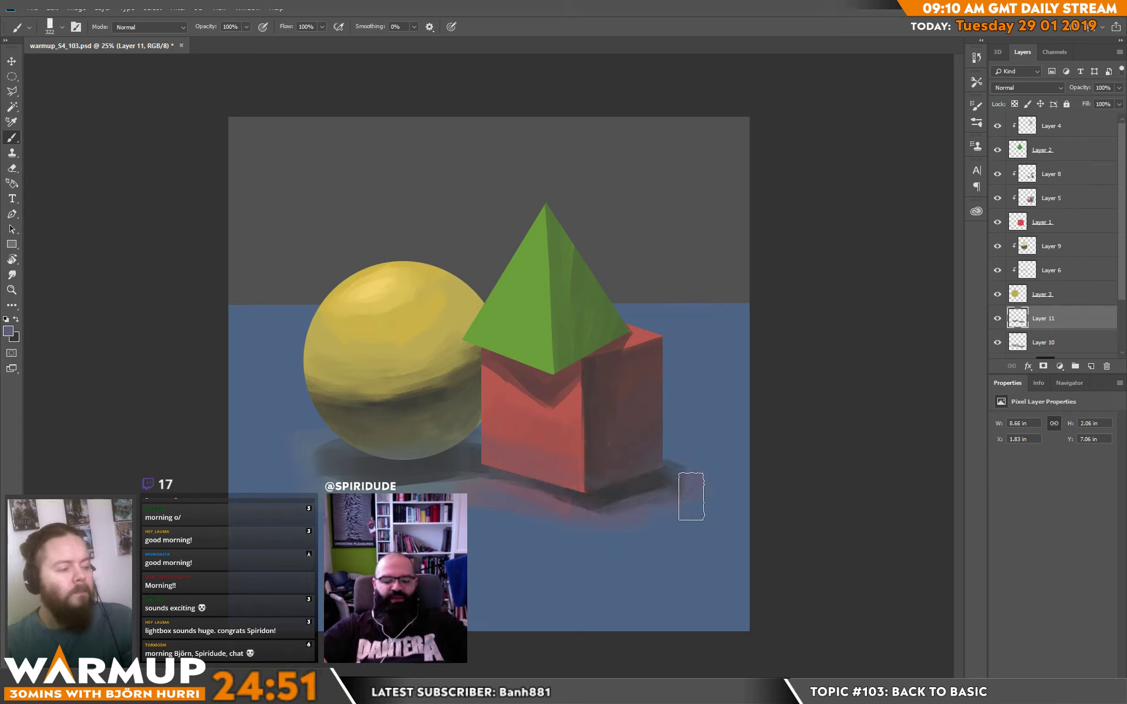
# Widen the cube's ground shadow and soften the outer edges of both shadows with sampled ground and shadow colors.
pyautogui.moveTo(595, 526)
pyautogui.mouseDown()
pyautogui.moveTo(662, 480)
pyautogui.moveTo(603, 507)
pyautogui.moveTo(668, 478)
pyautogui.moveTo(617, 497)
pyautogui.moveTo(673, 477)
pyautogui.mouseUp()
pyautogui.keyDown('alt'); pyautogui.click(679, 471); pyautogui.keyUp('alt')
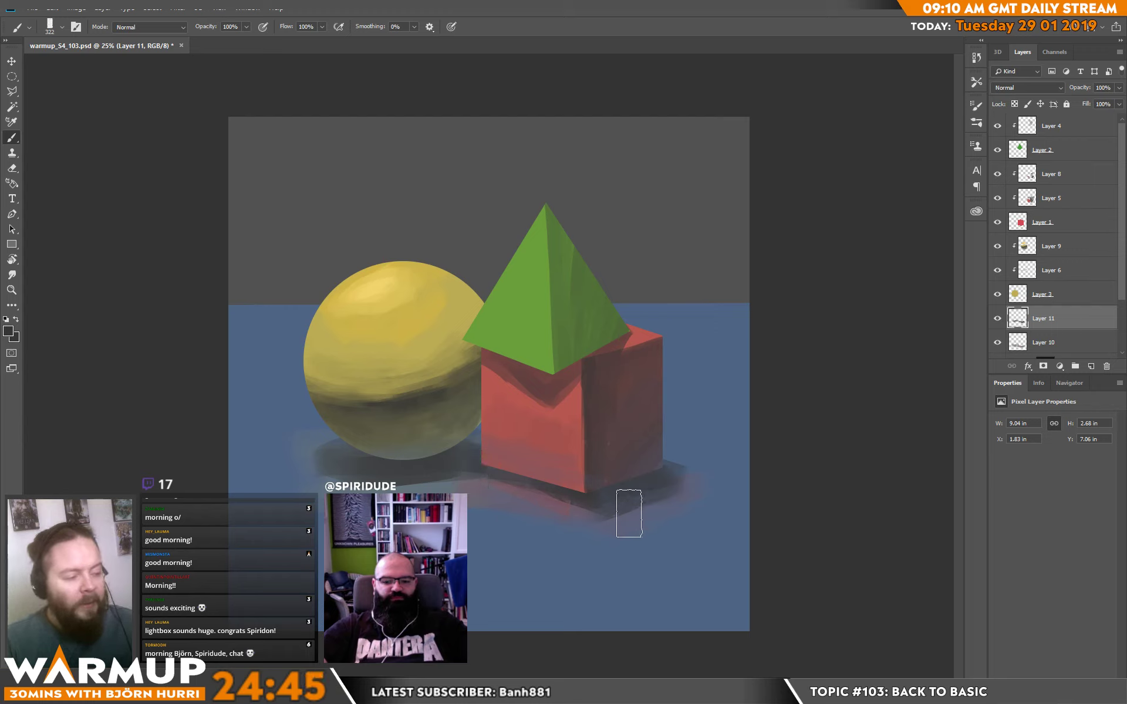
pyautogui.keyDown('alt'); pyautogui.click(658, 531); pyautogui.keyUp('alt')
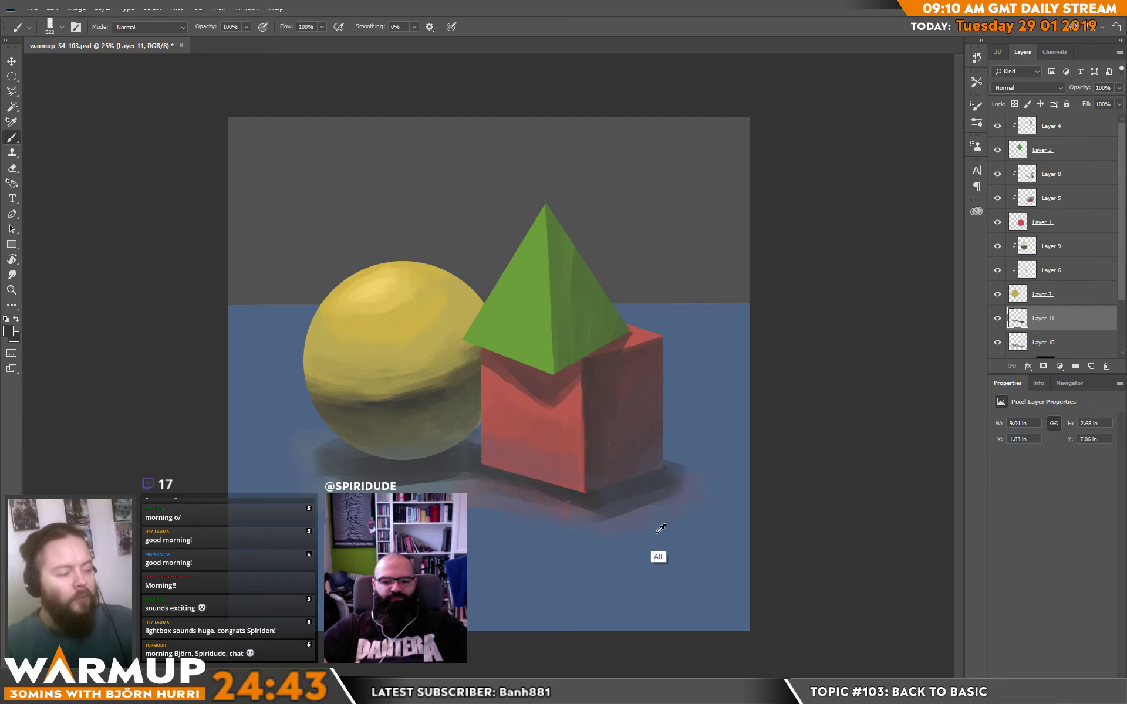
pyautogui.moveTo(735, 510)
pyautogui.mouseDown()
pyautogui.moveTo(607, 523)
pyautogui.moveTo(710, 503)
pyautogui.moveTo(609, 526)
pyautogui.moveTo(684, 503)
pyautogui.mouseUp()
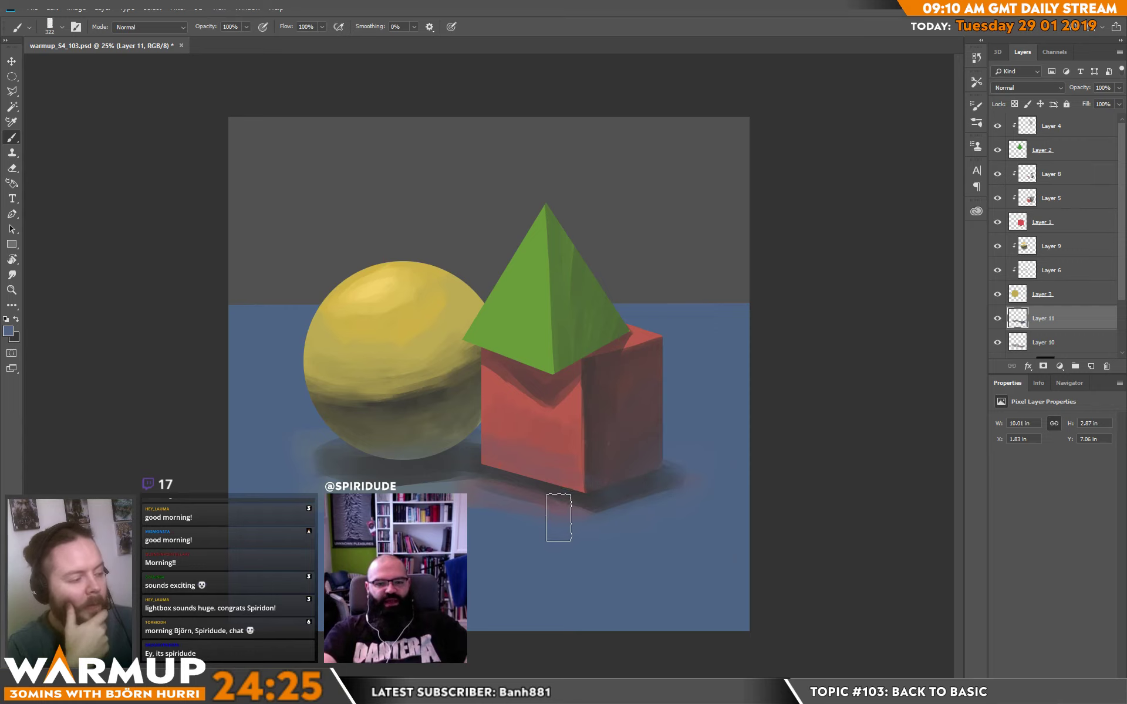
pyautogui.keyDown('alt'); pyautogui.click(603, 373); pyautogui.keyUp('alt')
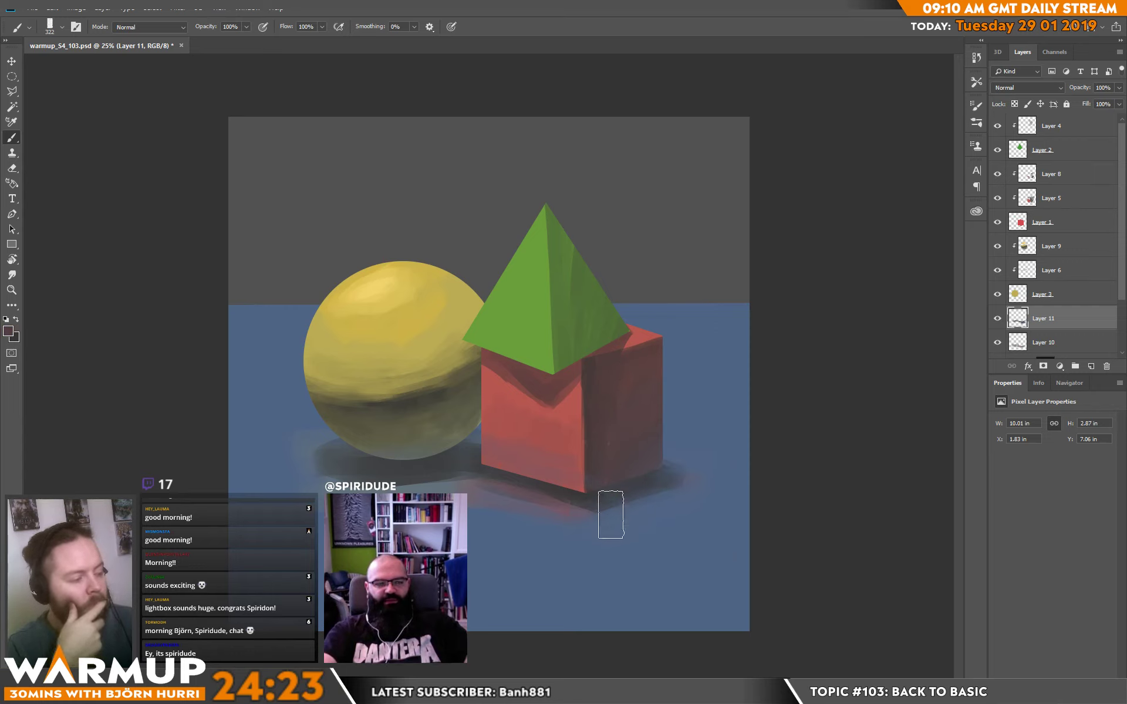
pyautogui.keyDown('alt'); pyautogui.click(619, 525); pyautogui.keyUp('alt')
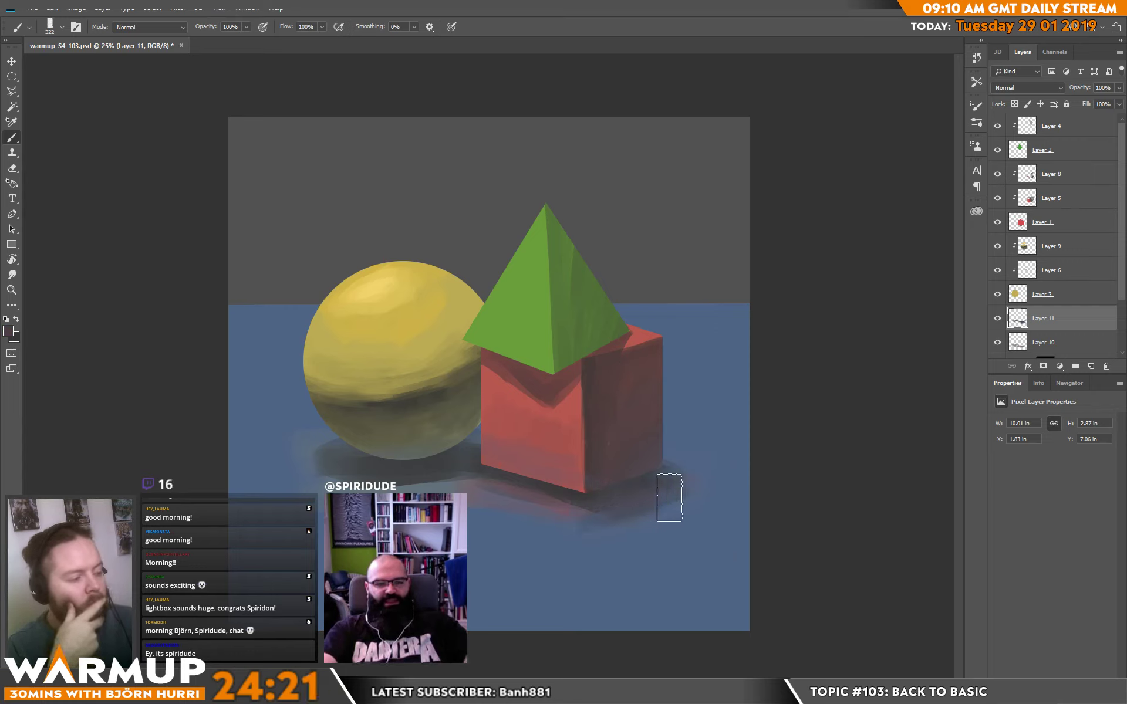
pyautogui.keyDown('alt'); pyautogui.click(575, 523); pyautogui.keyUp('alt')
pyautogui.keyDown('alt'); pyautogui.moveTo(353, 478); pyautogui.dragTo(380, 385); pyautogui.keyUp('alt')
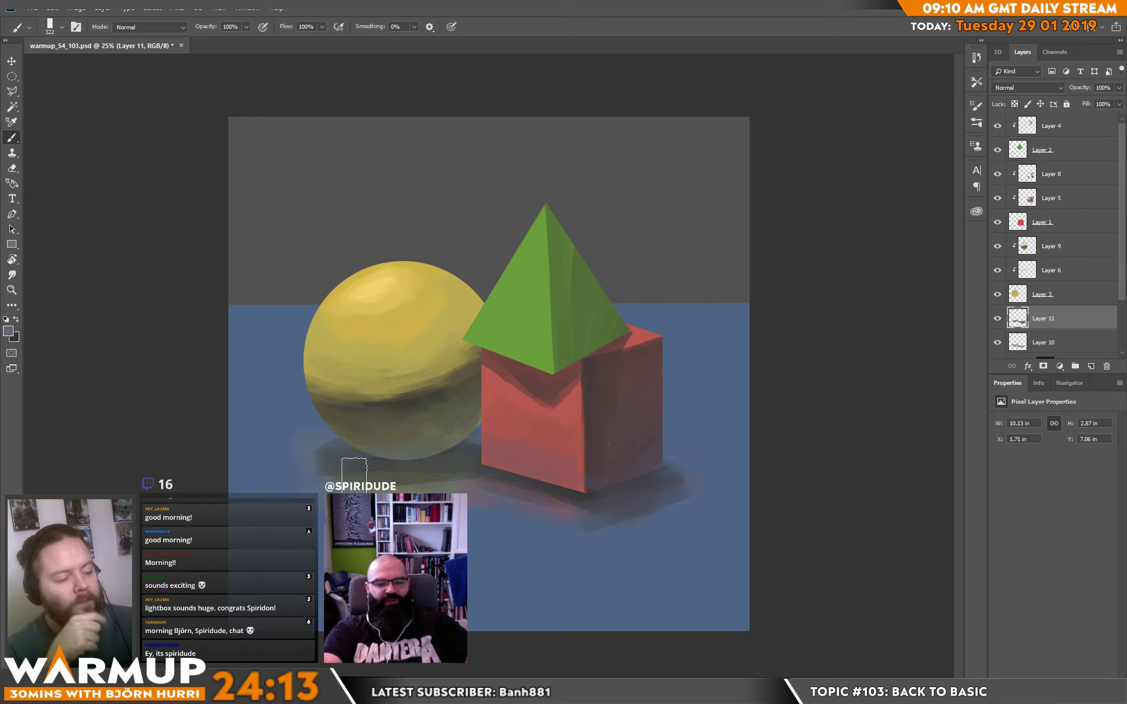
# Set the foreground color to bright blue 1590bd and brush a lit area on the ground around the sphere and cube.
pyautogui.click(9, 332)
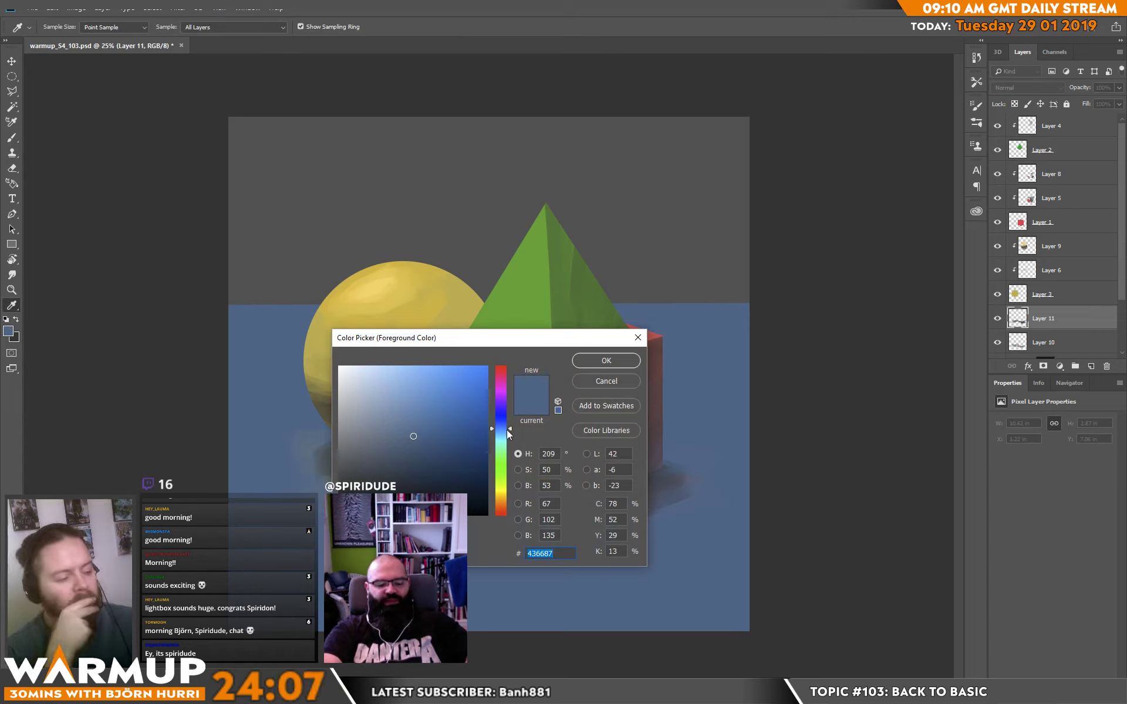
pyautogui.click(507, 434)
pyautogui.moveTo(436, 408); pyautogui.dragTo(471, 405)
pyautogui.press('Return')
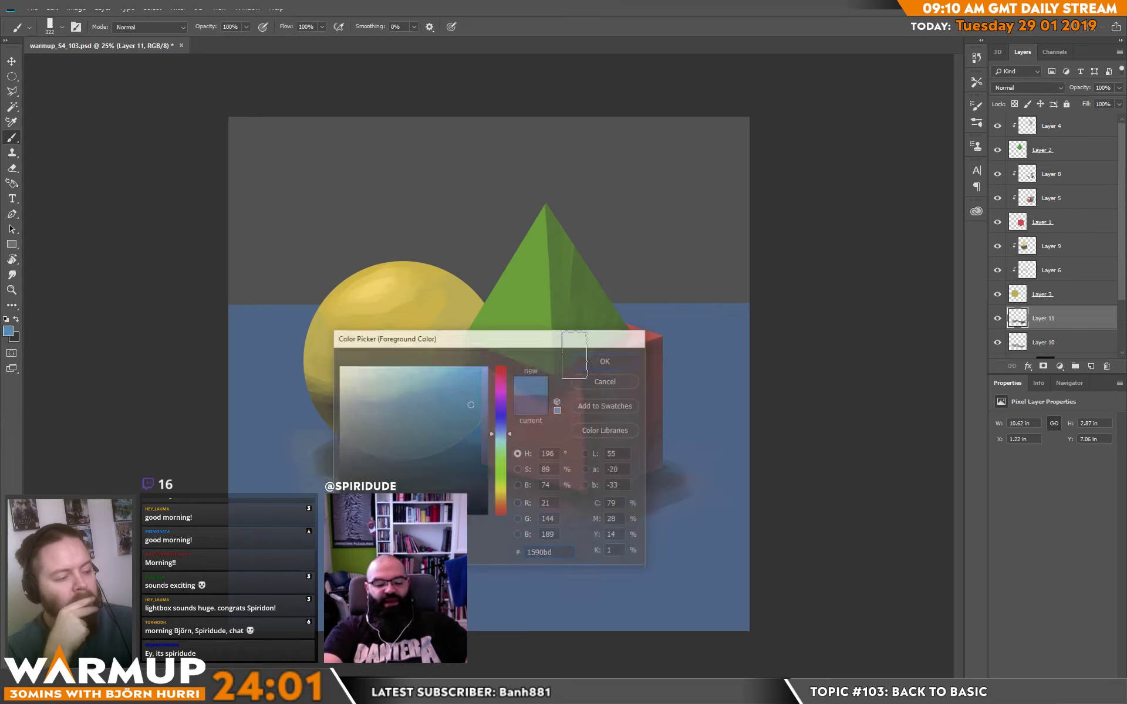
pyautogui.press('b')
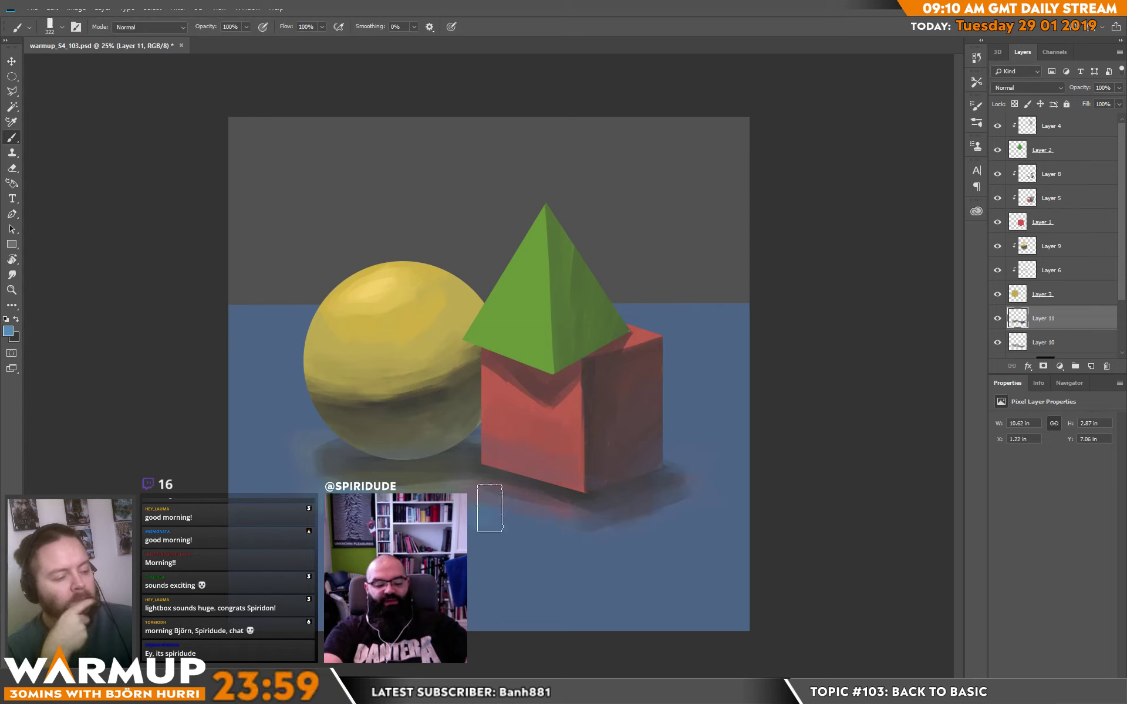
pyautogui.moveTo(490, 508); pyautogui.dragTo(608, 547)
pyautogui.moveTo(261, 431)
pyautogui.mouseDown()
pyautogui.moveTo(391, 402)
pyautogui.moveTo(261, 441)
pyautogui.moveTo(399, 420)
pyautogui.moveTo(258, 448)
pyautogui.moveTo(387, 419)
pyautogui.moveTo(273, 454)
pyautogui.moveTo(362, 388)
pyautogui.moveTo(292, 431)
pyautogui.moveTo(296, 453)
pyautogui.moveTo(270, 521)
pyautogui.moveTo(252, 502)
pyautogui.moveTo(322, 529)
pyautogui.mouseUp()
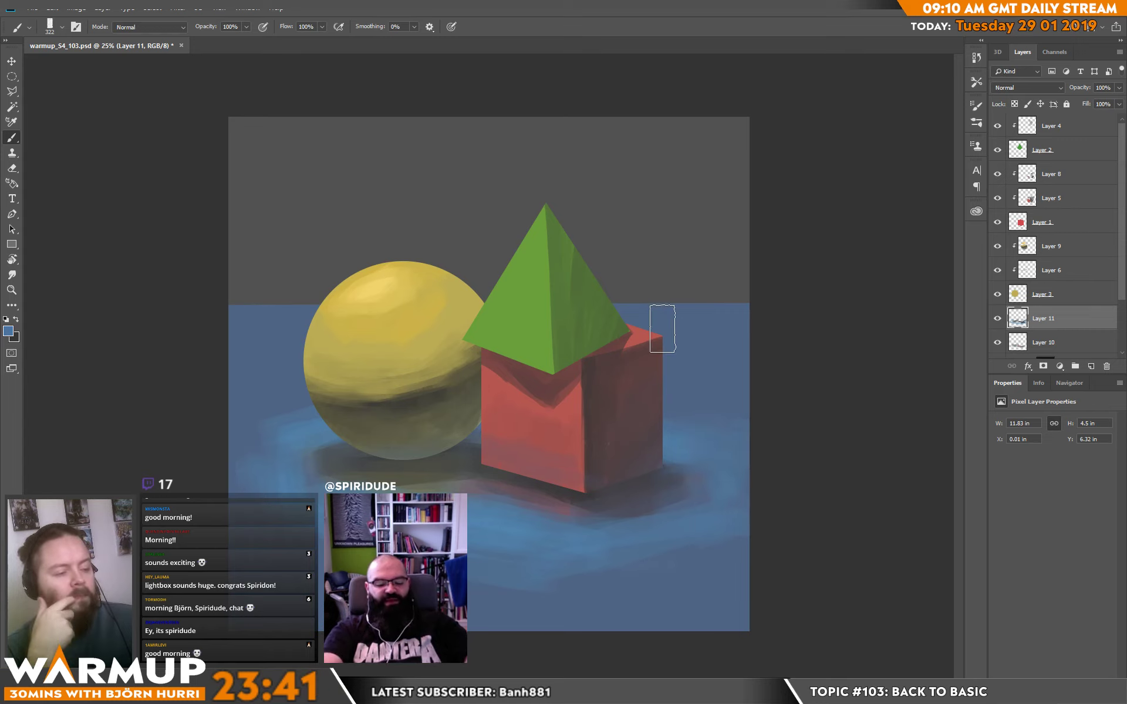
# Extend and blend the lighter blue on the ground beside the sphere's left edge toward the horizon.
pyautogui.moveTo(269, 423); pyautogui.dragTo(276, 410)
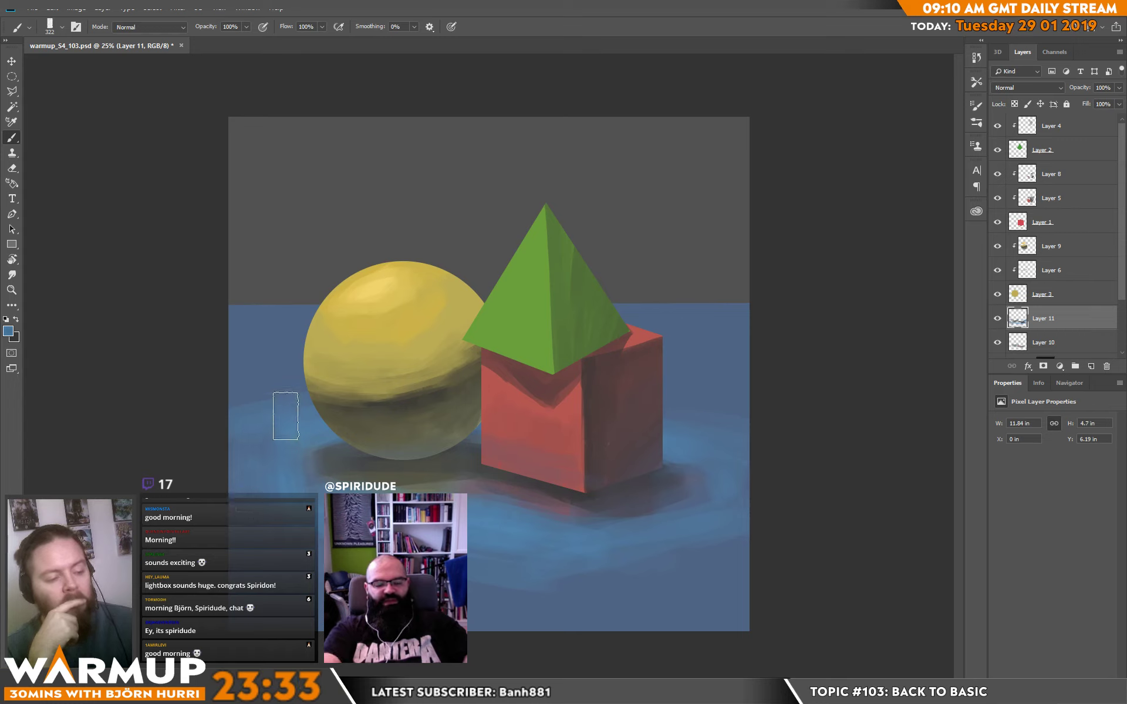
pyautogui.keyDown('alt'); pyautogui.click(286, 416); pyautogui.keyUp('alt')
pyautogui.moveTo(228, 400); pyautogui.dragTo(344, 382)
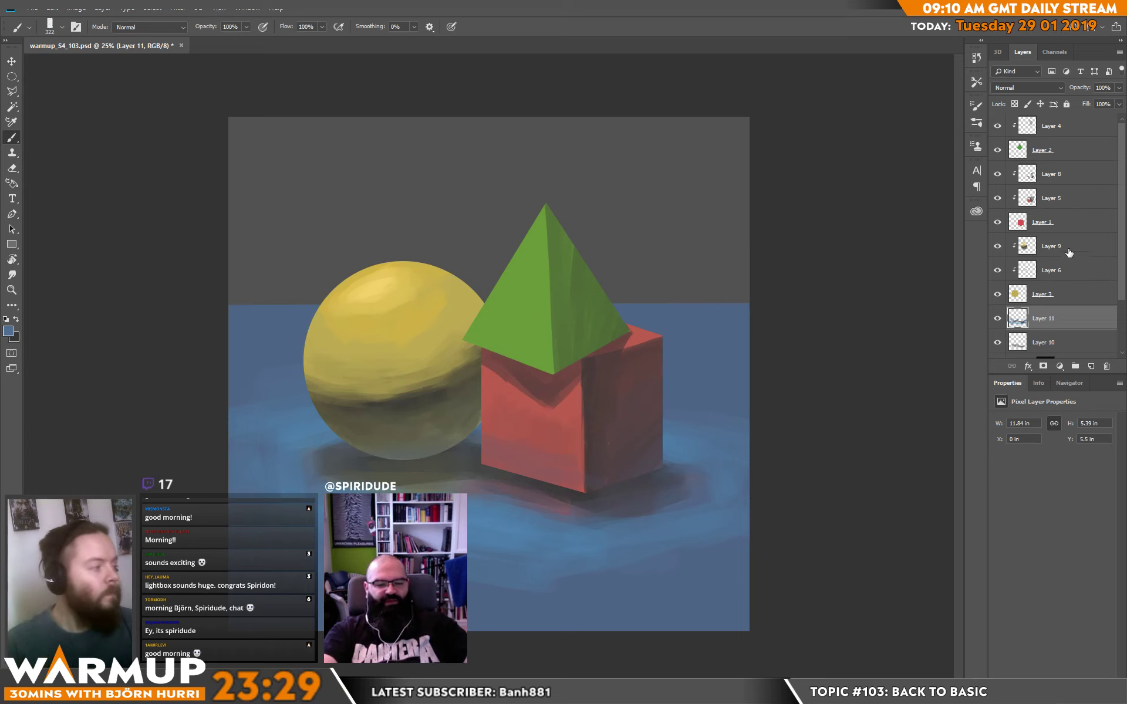
# Add a clipped layer above Layer 9 and paint blue reflected light along the sphere's lower-left edge with a 44 px brush.
pyautogui.click(1072, 256)
pyautogui.click(1087, 366)
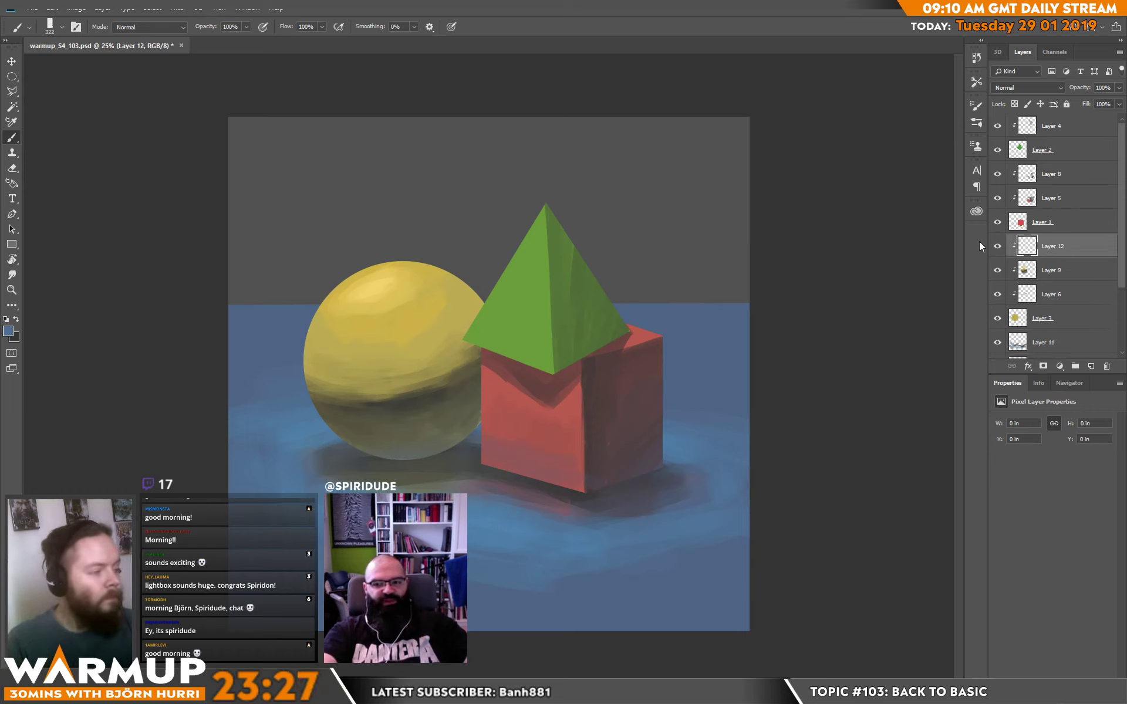
pyautogui.rightClick(371, 405)
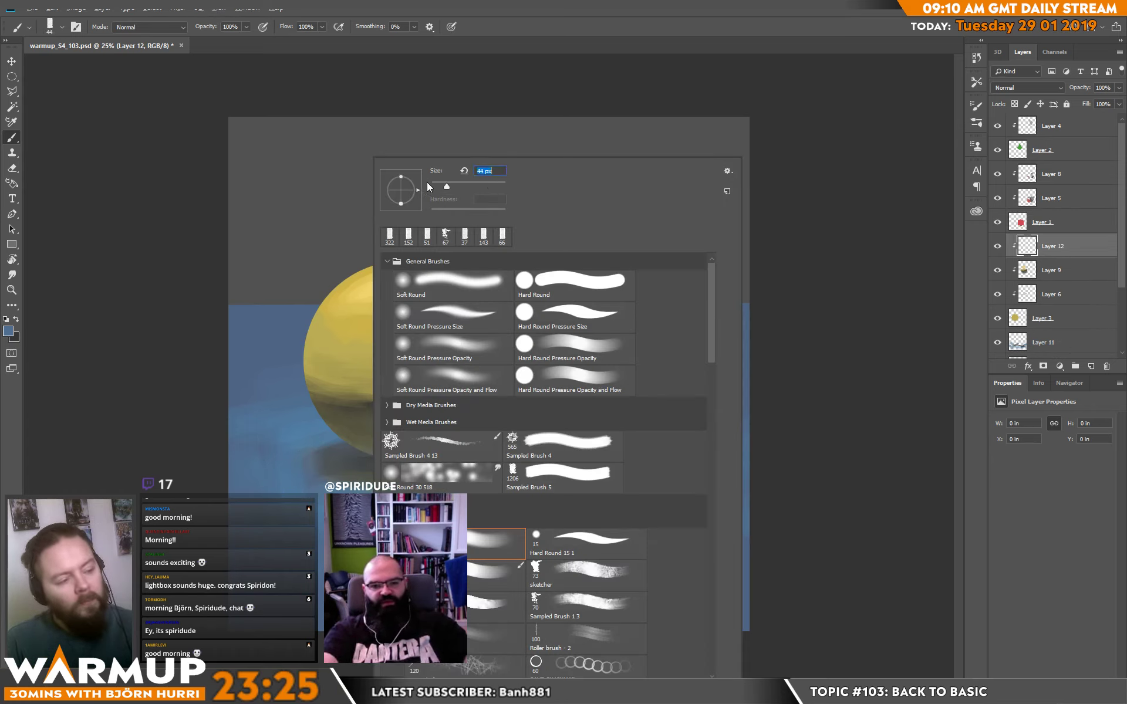
pyautogui.keyDown('alt'); pyautogui.click(275, 446); pyautogui.keyUp('alt')
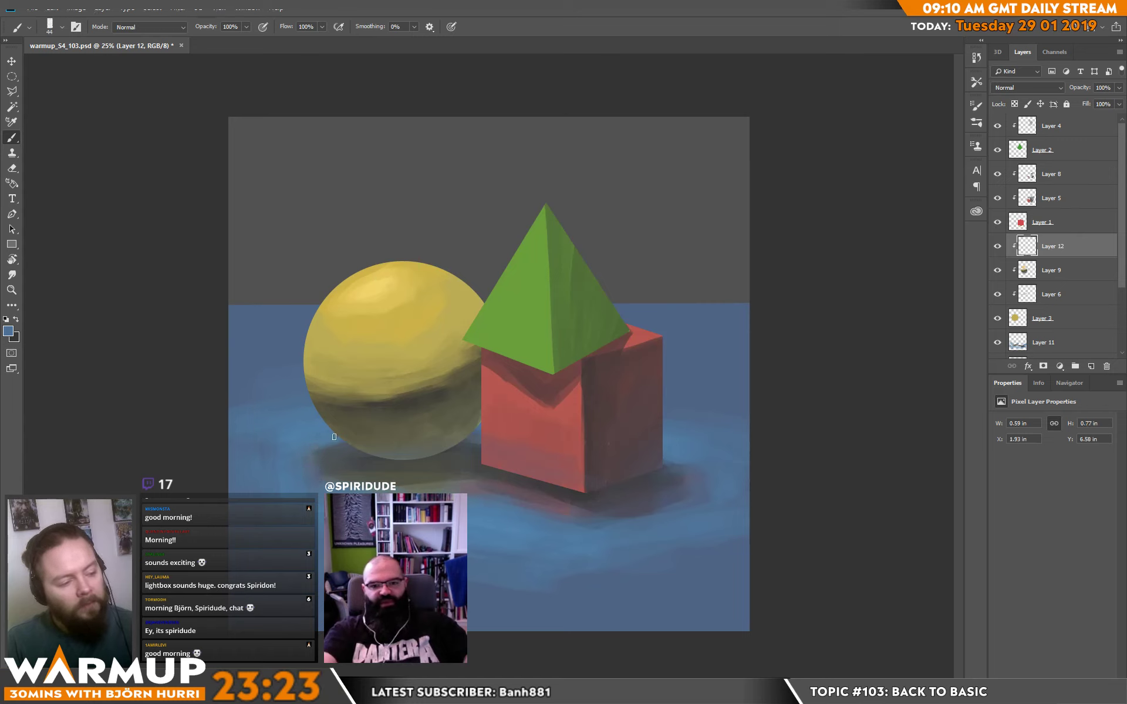
pyautogui.moveTo(310, 359); pyautogui.dragTo(308, 380)
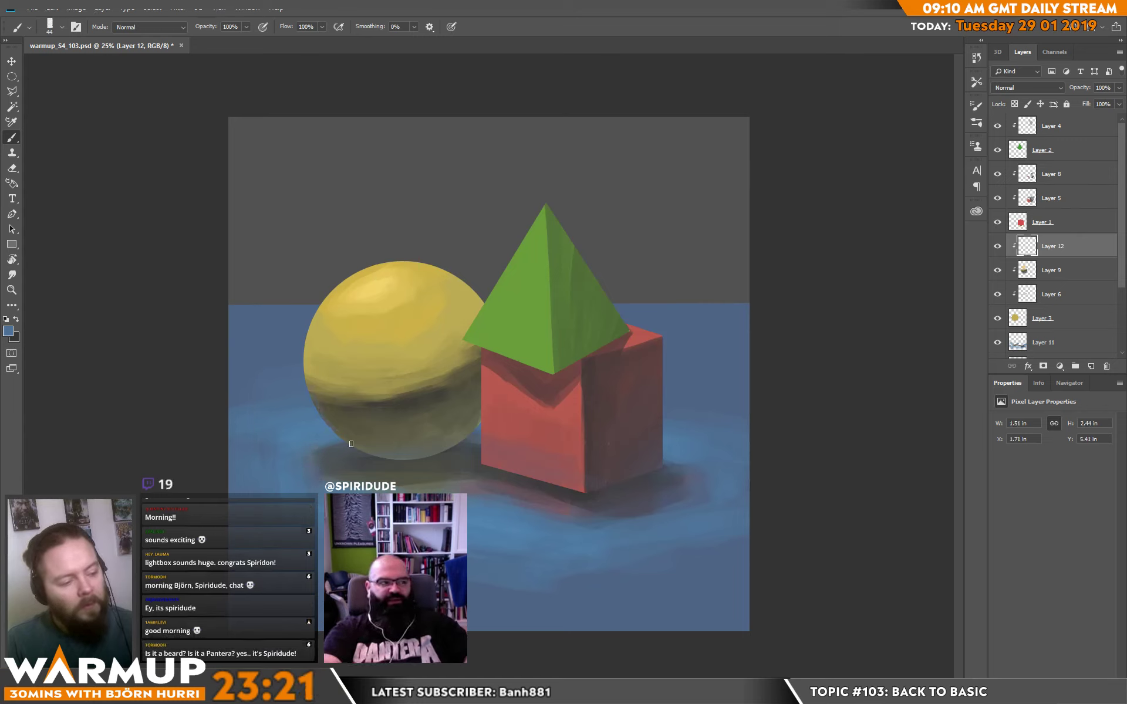
# Touch up the sphere's core shadow and refine the yellow tones around the highlight with colors sampled from the sphere.
pyautogui.keyDown('alt'); pyautogui.click(394, 397); pyautogui.keyUp('alt')
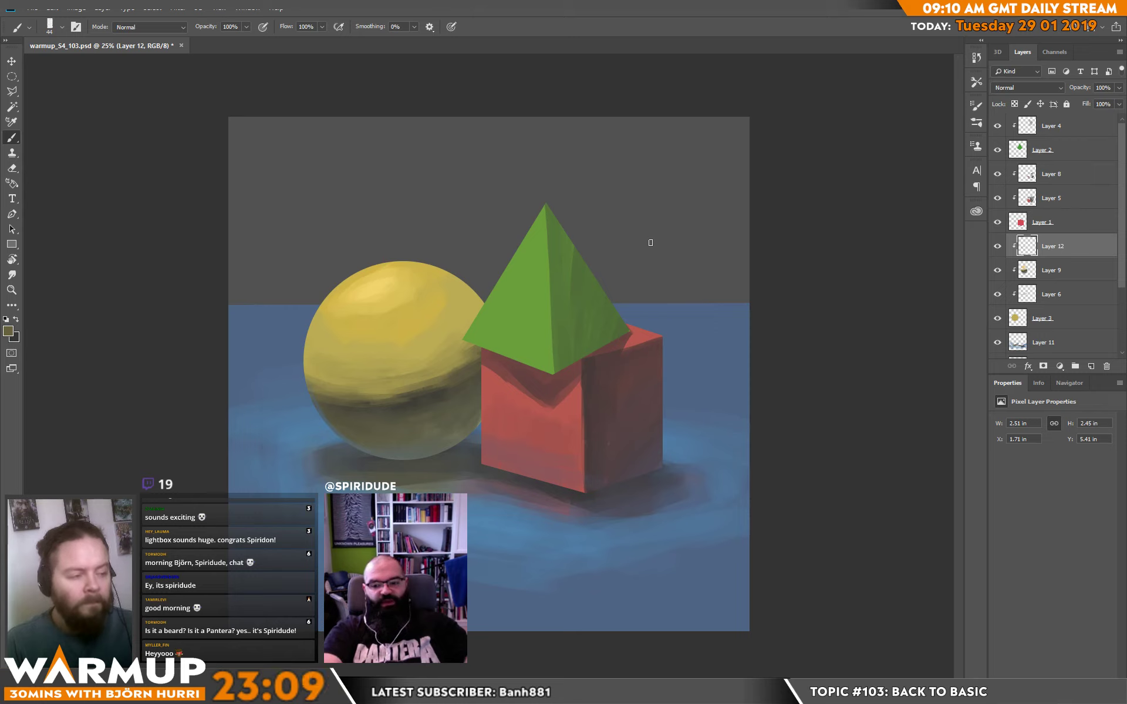
pyautogui.keyDown('alt'); pyautogui.click(392, 301); pyautogui.keyUp('alt')
pyautogui.moveTo(391, 291); pyautogui.dragTo(360, 287)
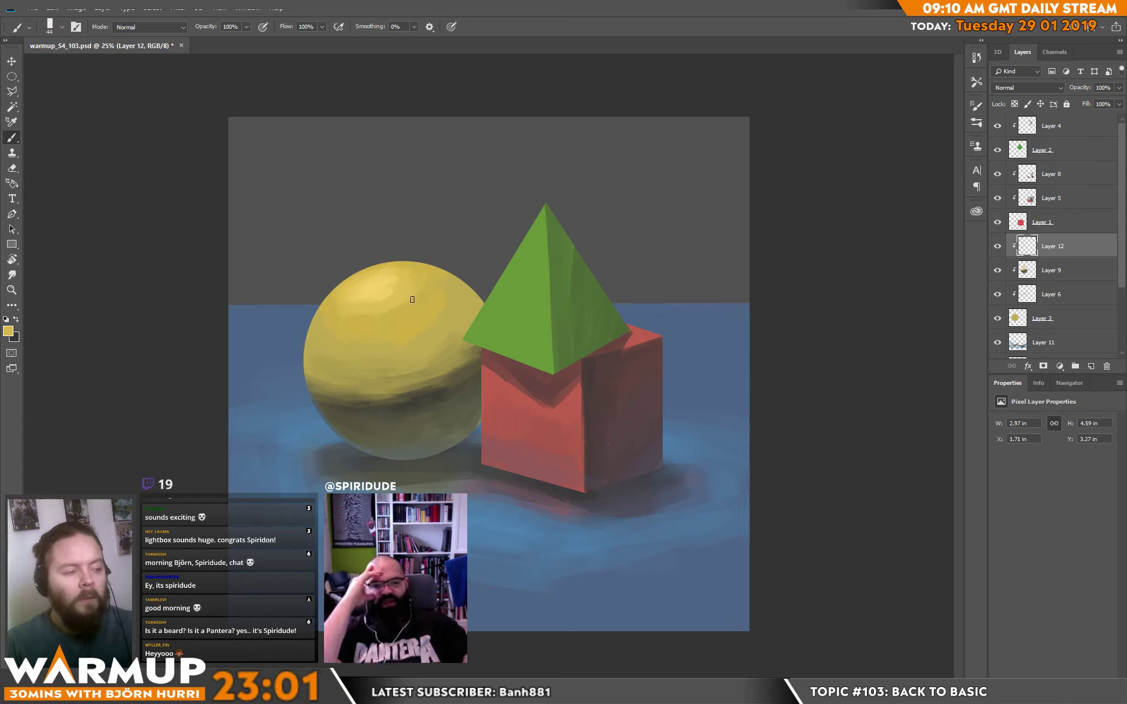
pyautogui.moveTo(431, 278); pyautogui.dragTo(447, 301)
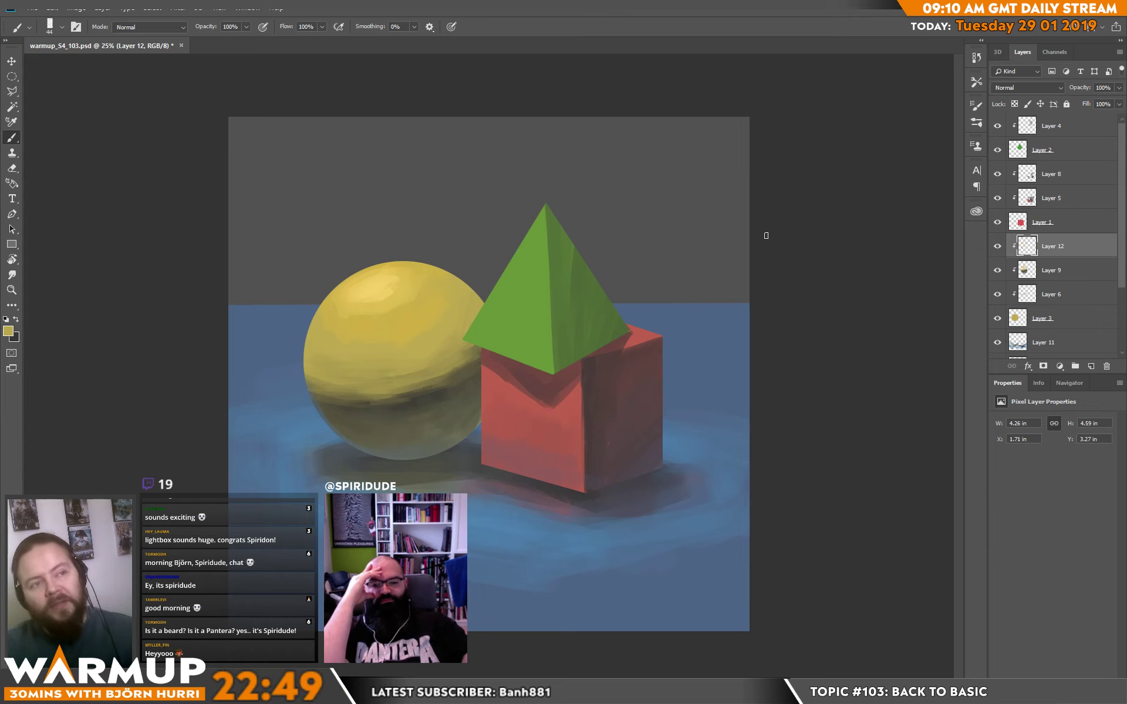
# Set the brush size to 146 px and smooth the sphere's shading on the side next to the pyramid and cube.
pyautogui.rightClick(456, 339)
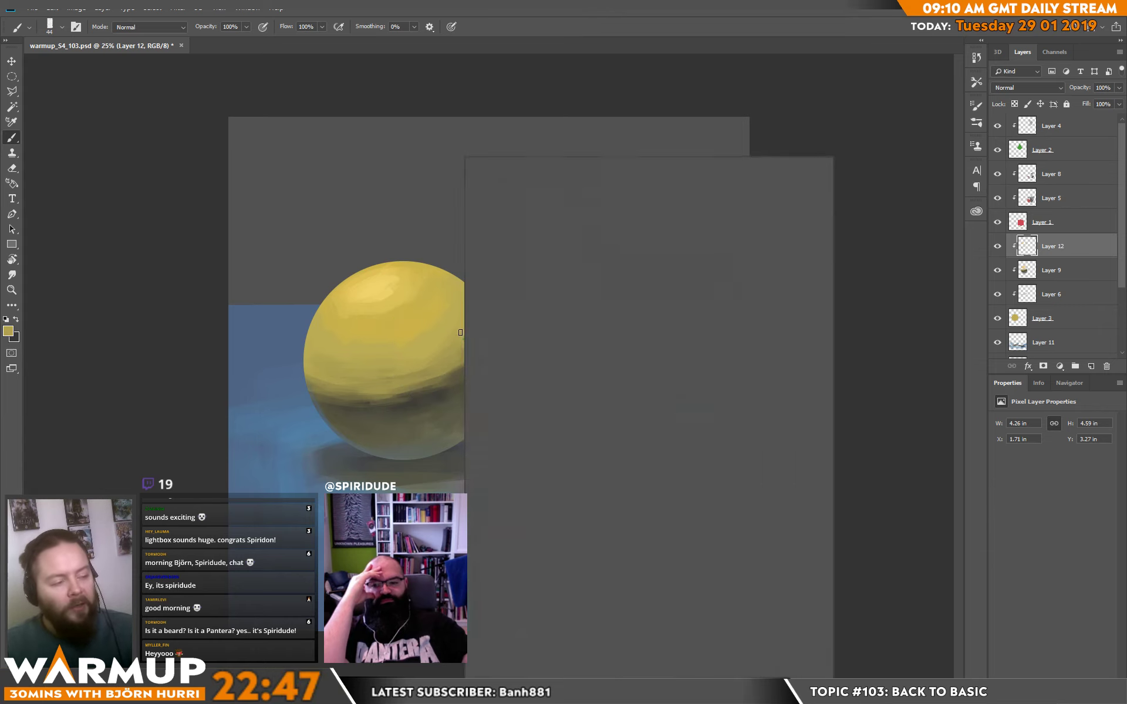
pyautogui.click(568, 185)
pyautogui.keyDown('alt'); pyautogui.click(446, 351); pyautogui.keyUp('alt')
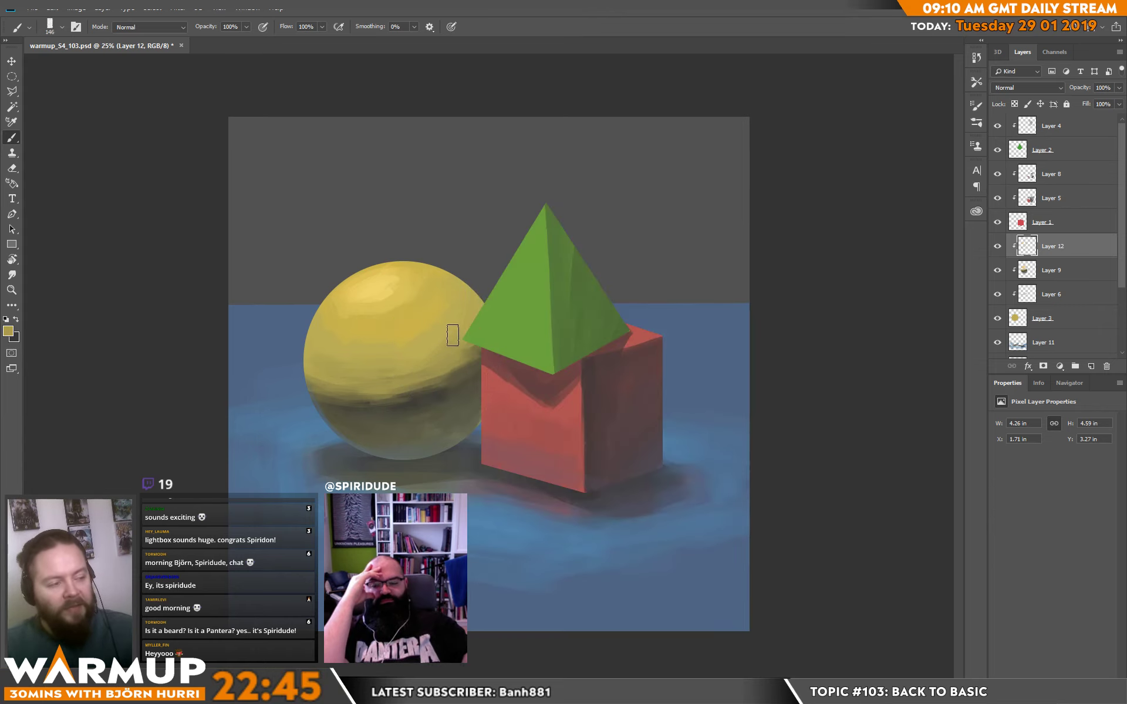
pyautogui.moveTo(446, 330)
pyautogui.mouseDown()
pyautogui.moveTo(467, 354)
pyautogui.moveTo(485, 340)
pyautogui.moveTo(456, 361)
pyautogui.moveTo(485, 328)
pyautogui.mouseUp()
pyautogui.keyDown('alt'); pyautogui.click(467, 383); pyautogui.keyUp('alt')
pyautogui.keyDown('alt'); pyautogui.click(439, 388); pyautogui.keyUp('alt')
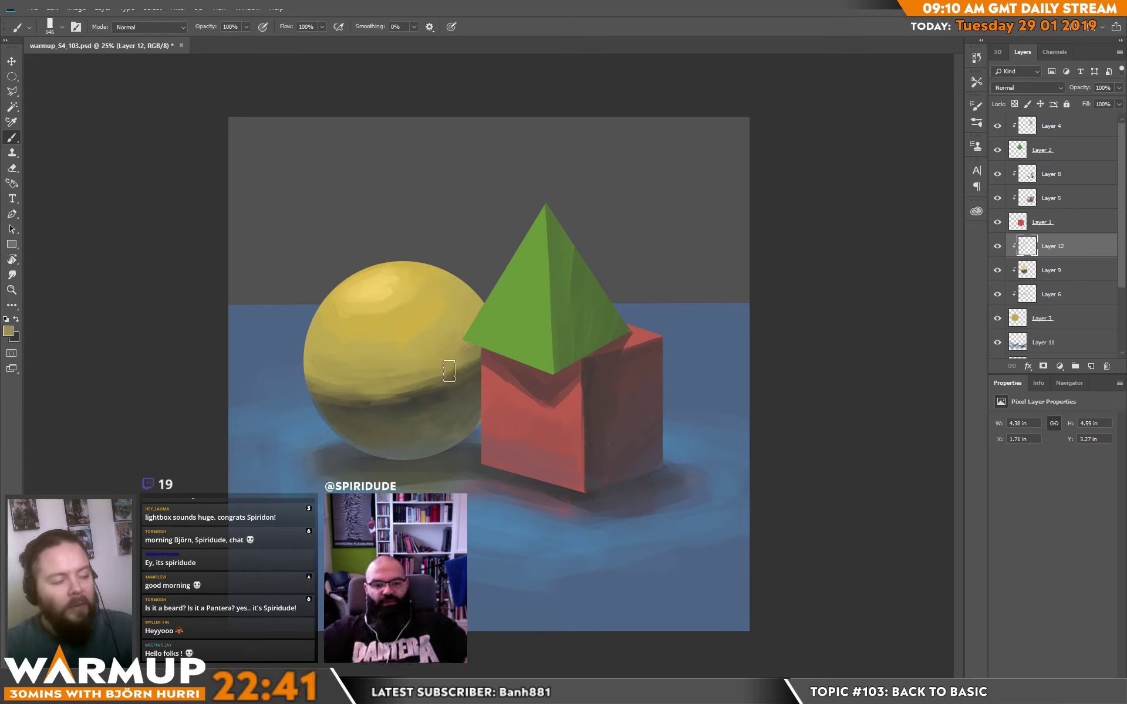
# Blend the transition above the sphere's core shadow across the middle and out to its left edge.
pyautogui.moveTo(448, 373)
pyautogui.mouseDown()
pyautogui.moveTo(408, 392)
pyautogui.moveTo(460, 359)
pyautogui.moveTo(379, 382)
pyautogui.mouseUp()
pyautogui.keyDown('alt'); pyautogui.click(445, 356); pyautogui.keyUp('alt')
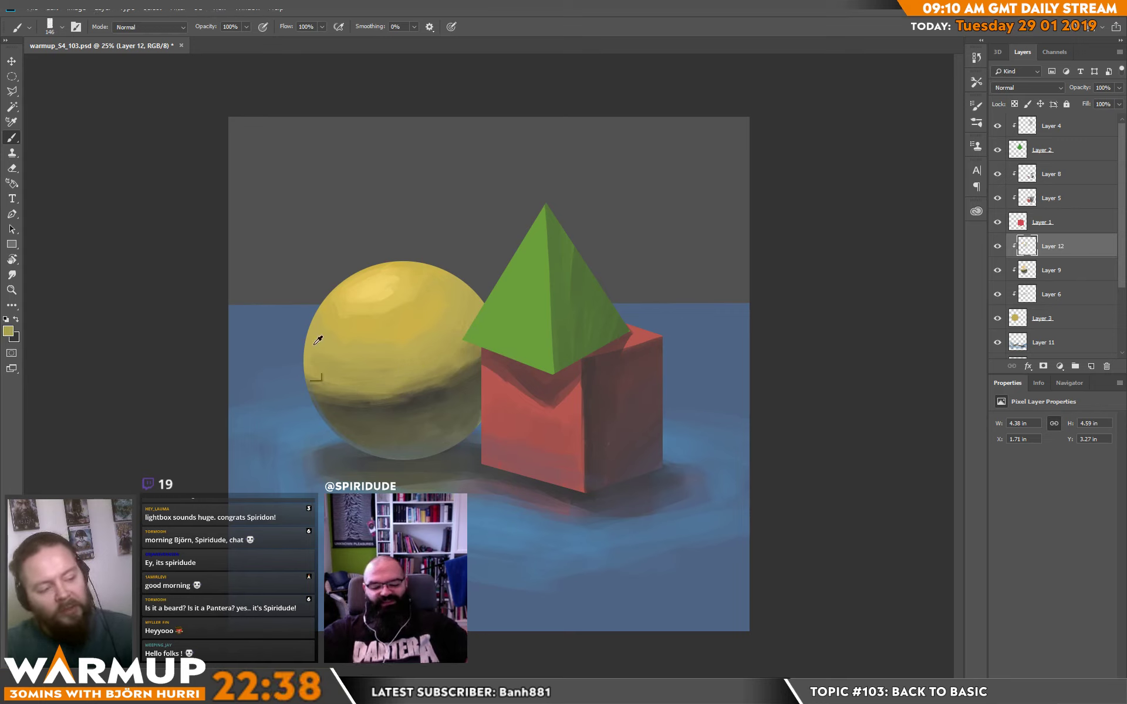
pyautogui.keyDown('alt'); pyautogui.click(333, 378); pyautogui.keyUp('alt')
pyautogui.moveTo(332, 380); pyautogui.dragTo(319, 385)
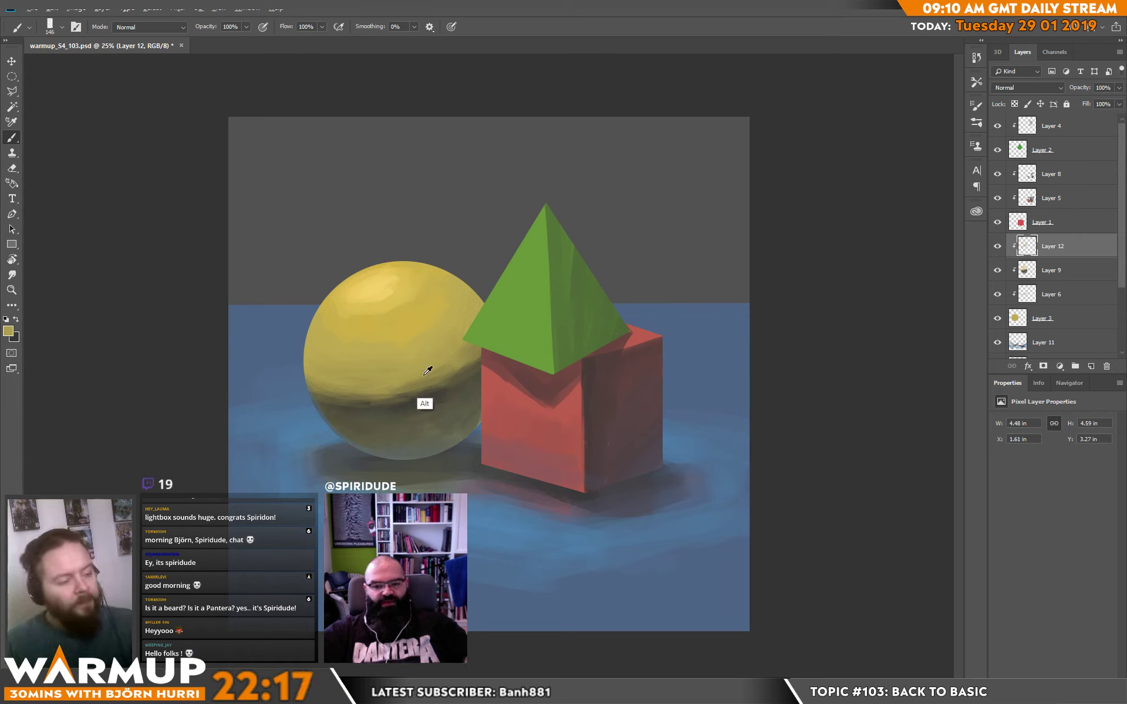
# Pick a darker, more saturated yellow and blend the upper edge of the sphere's core shadow from beside the cube to its outer edge.
pyautogui.click(9, 332)
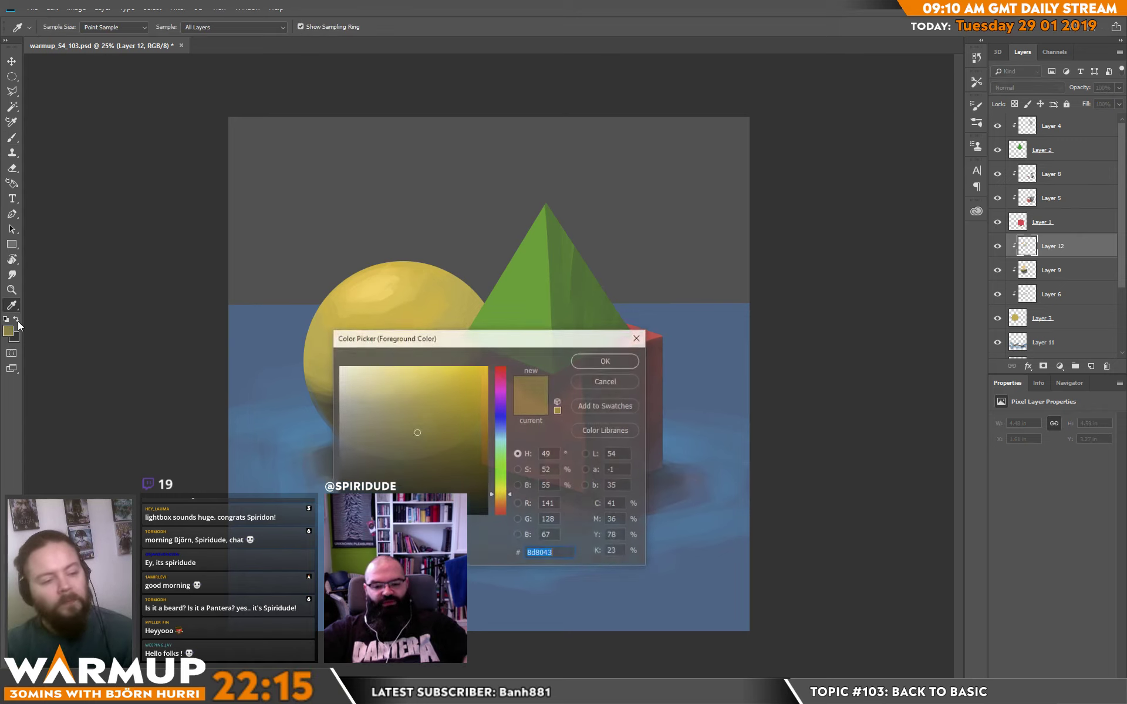
pyautogui.click(474, 433)
pyautogui.press('Return')
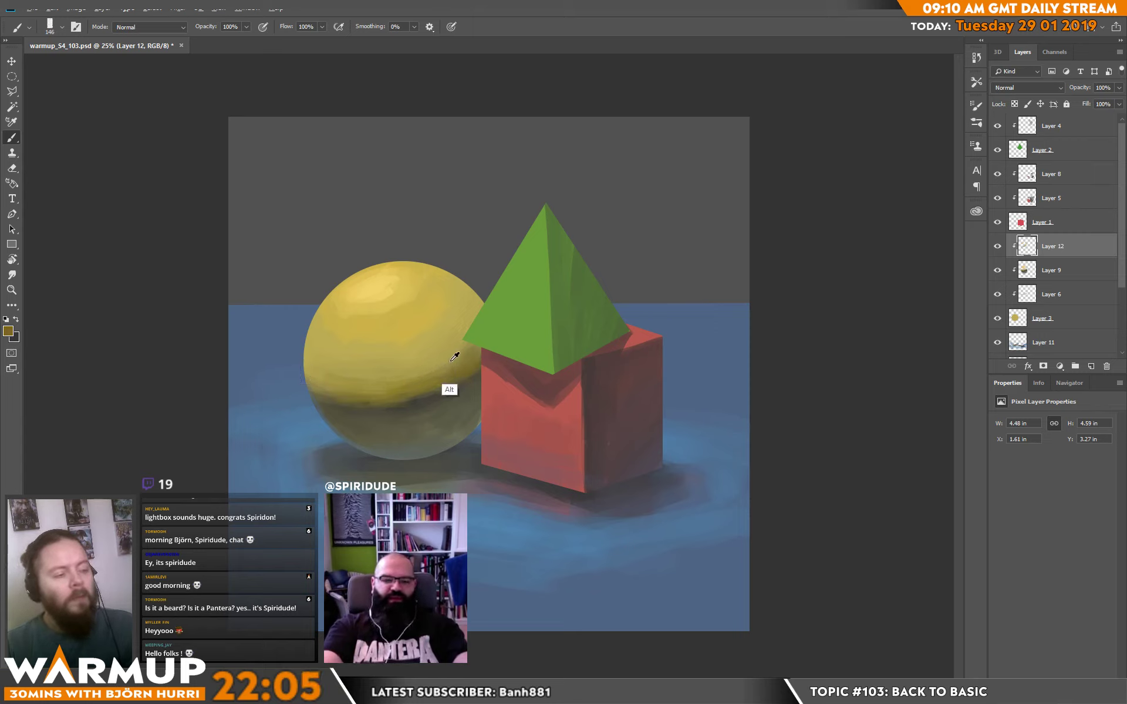
pyautogui.moveTo(437, 392); pyautogui.dragTo(482, 367)
pyautogui.keyDown('alt'); pyautogui.click(411, 393); pyautogui.keyUp('alt')
pyautogui.moveTo(348, 398)
pyautogui.mouseDown()
pyautogui.moveTo(337, 395)
pyautogui.moveTo(360, 382)
pyautogui.moveTo(314, 393)
pyautogui.mouseUp()
pyautogui.keyDown('alt'); pyautogui.click(344, 378); pyautogui.keyUp('alt')
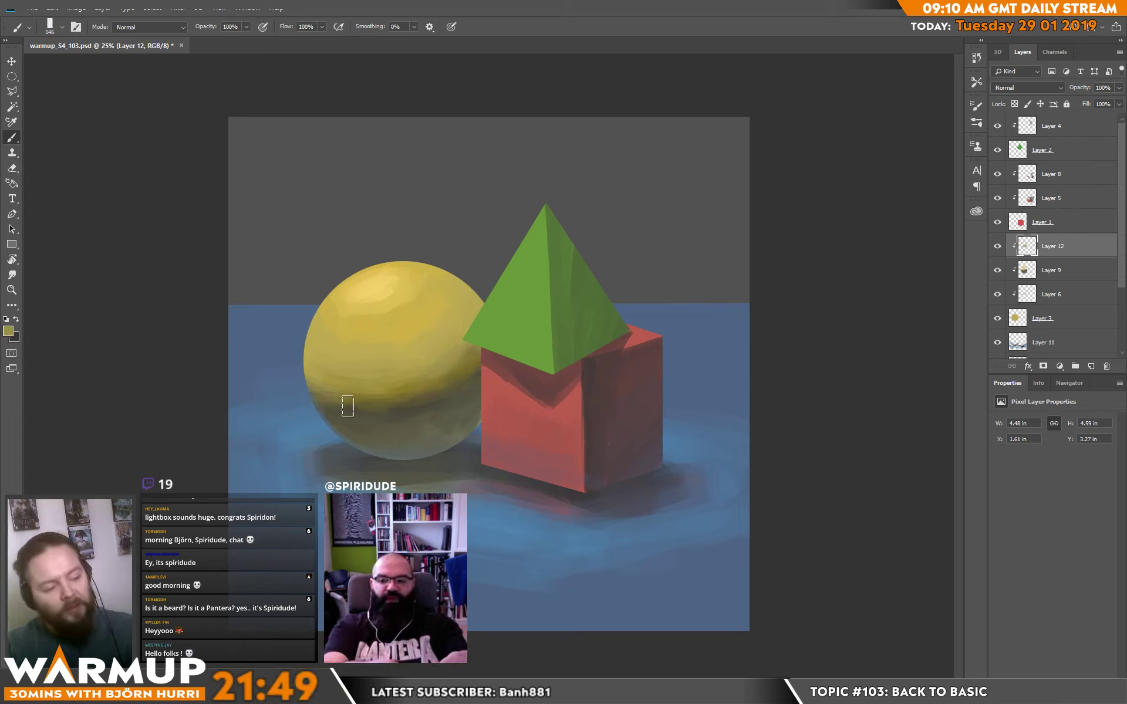
pyautogui.keyDown('alt'); pyautogui.click(333, 397); pyautogui.keyUp('alt')
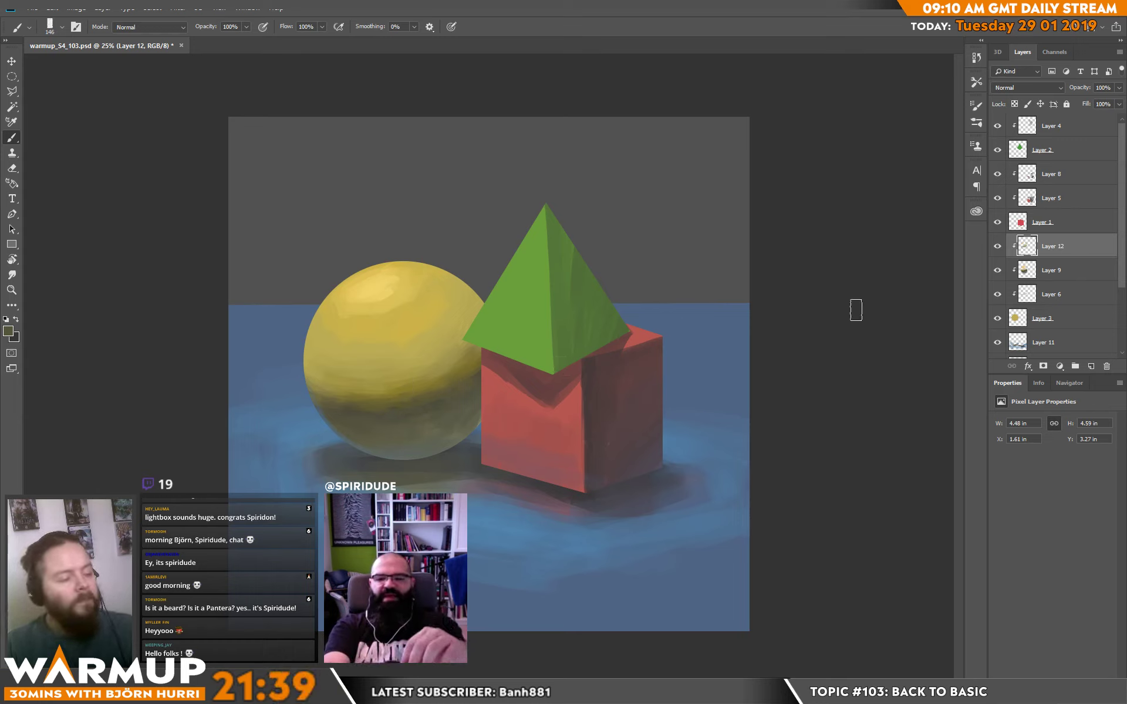
# Add a clipped layer above Layer 4 and deepen the pyramid's shaded face with darker green strokes along its upper half.
pyautogui.moveTo(567, 312); pyautogui.dragTo(572, 307)
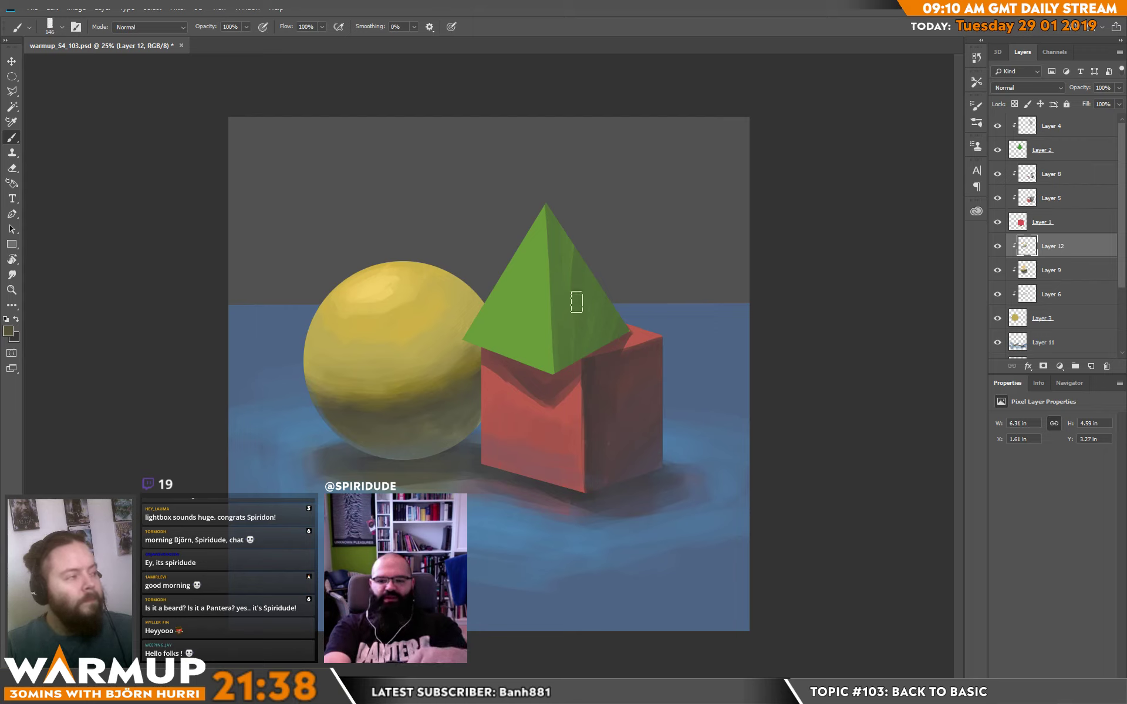
pyautogui.click(1057, 134)
pyautogui.click(1089, 366)
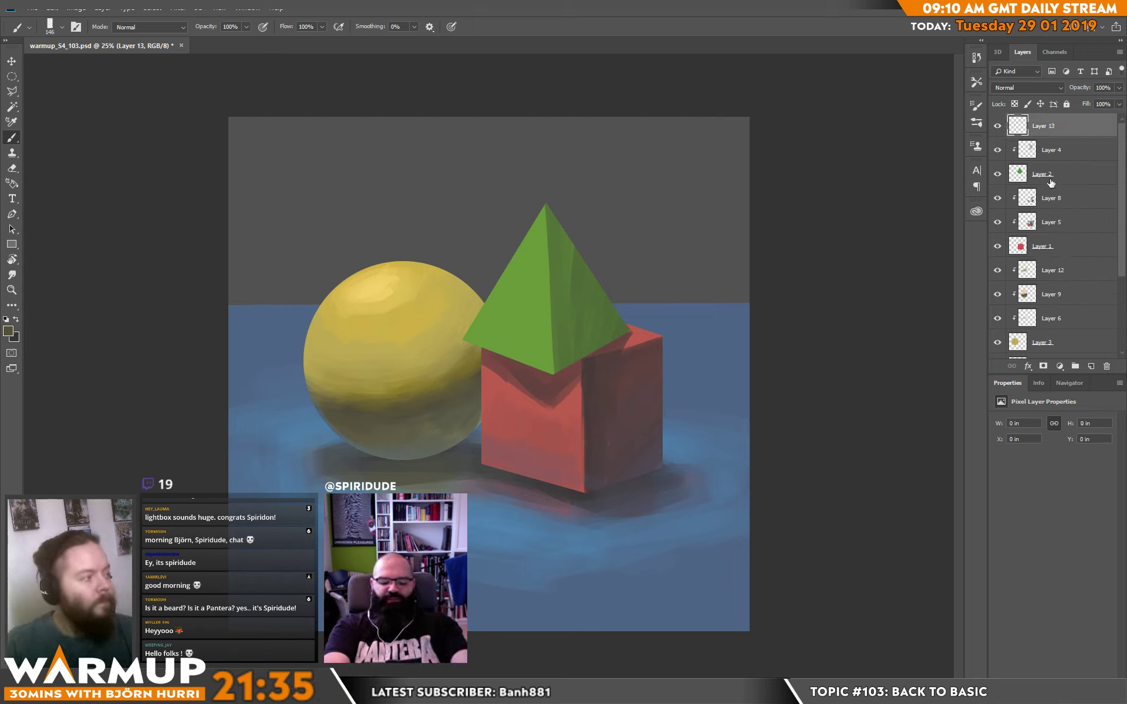
pyautogui.keyDown('alt'); pyautogui.click(576, 284); pyautogui.keyUp('alt')
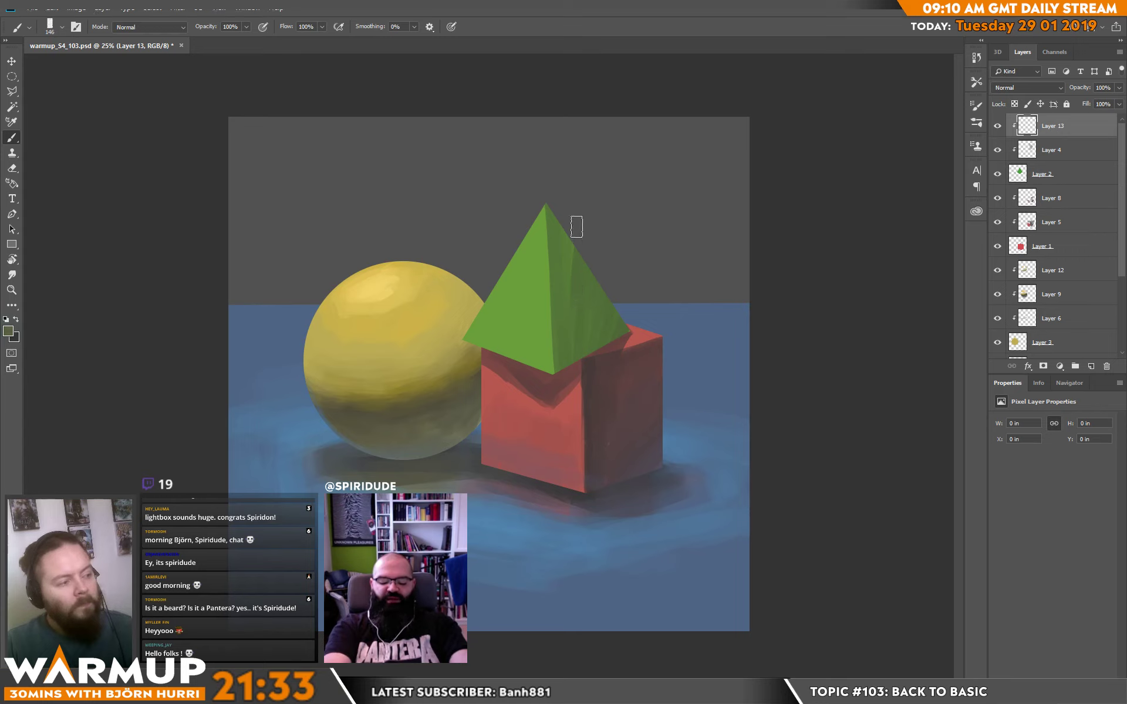
pyautogui.moveTo(577, 227)
pyautogui.mouseDown()
pyautogui.moveTo(564, 251)
pyautogui.moveTo(553, 220)
pyautogui.moveTo(594, 313)
pyautogui.mouseUp()
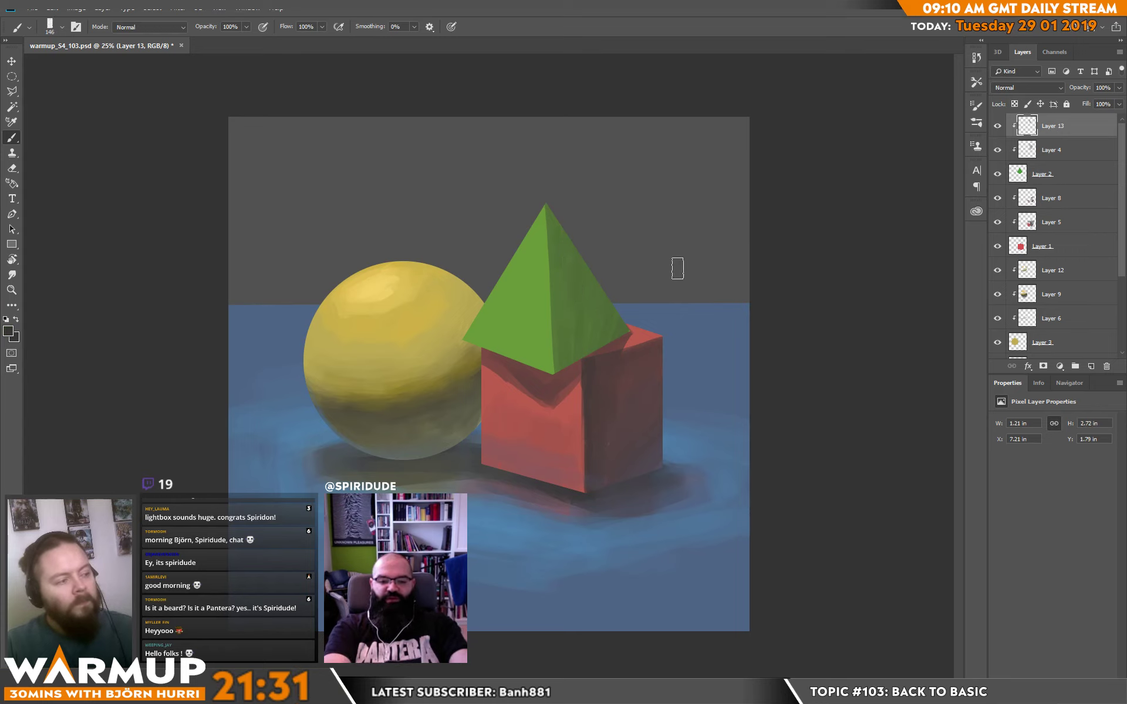
pyautogui.moveTo(552, 215)
pyautogui.mouseDown()
pyautogui.moveTo(563, 305)
pyautogui.moveTo(570, 295)
pyautogui.mouseUp()
pyautogui.keyDown('alt'); pyautogui.click(553, 237); pyautogui.keyUp('alt')
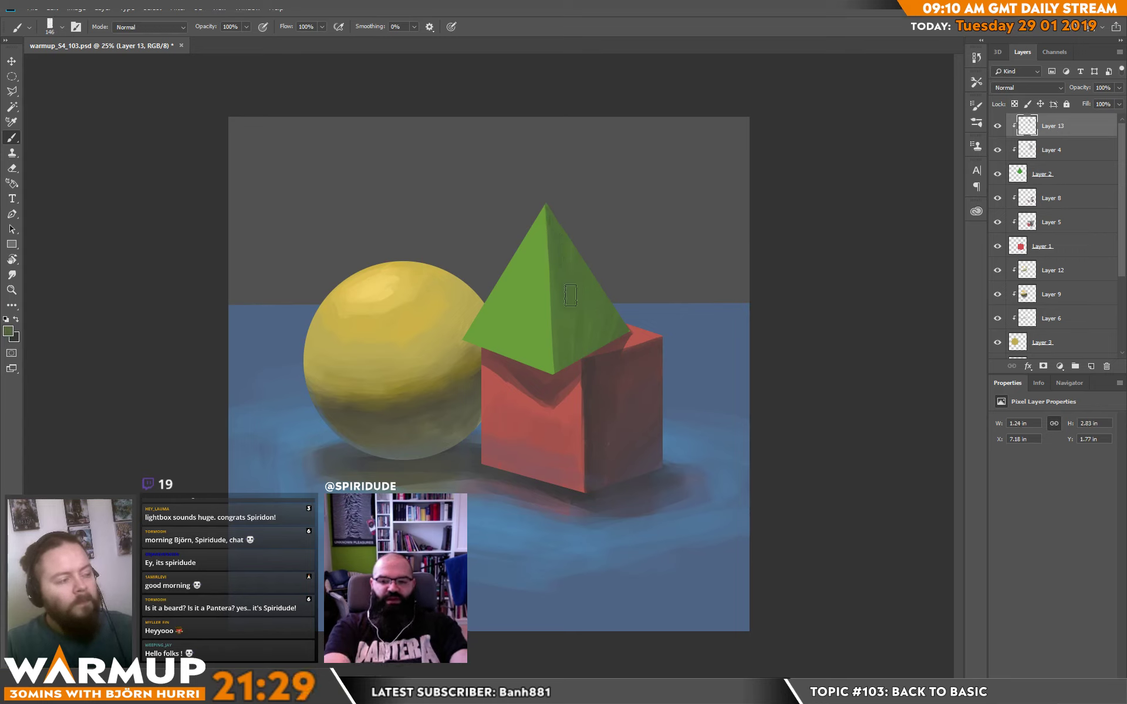
# Tint the pyramid's lit face with yellow sampled from the sphere, blending it into a warmer green from the tip to the base.
pyautogui.keyDown('alt'); pyautogui.click(376, 338); pyautogui.keyUp('alt')
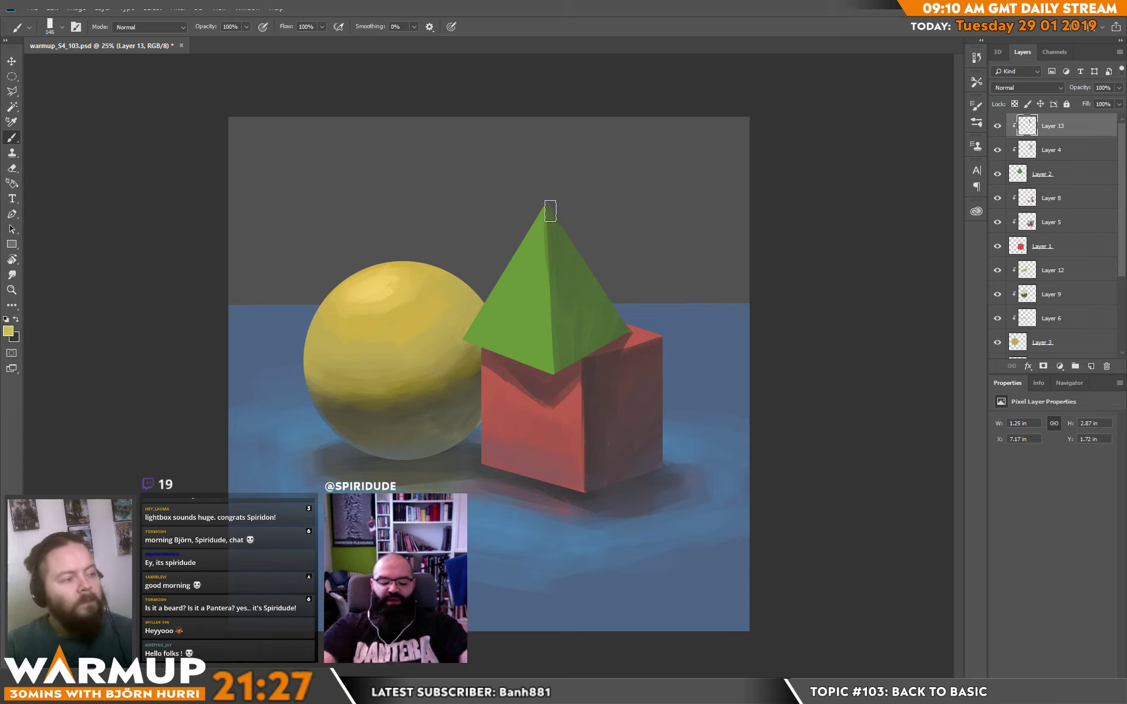
pyautogui.moveTo(551, 209)
pyautogui.mouseDown()
pyautogui.moveTo(535, 216)
pyautogui.moveTo(526, 280)
pyautogui.mouseUp()
pyautogui.keyDown('alt'); pyautogui.click(542, 237); pyautogui.keyUp('alt')
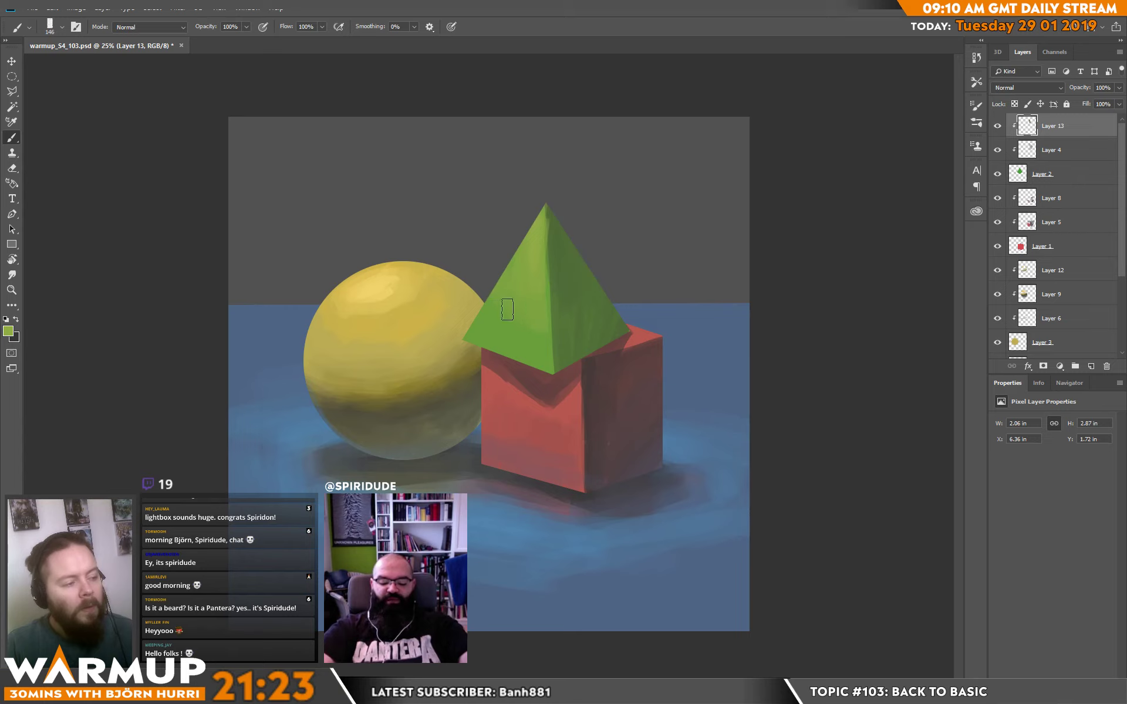
pyautogui.moveTo(533, 347)
pyautogui.mouseDown()
pyautogui.moveTo(471, 328)
pyautogui.moveTo(506, 351)
pyautogui.moveTo(494, 324)
pyautogui.moveTo(479, 343)
pyautogui.moveTo(516, 264)
pyautogui.mouseUp()
pyautogui.keyDown('alt'); pyautogui.click(545, 356); pyautogui.keyUp('alt')
pyautogui.keyDown('alt'); pyautogui.click(521, 259); pyautogui.keyUp('alt')
pyautogui.keyDown('alt'); pyautogui.click(540, 255); pyautogui.keyUp('alt')
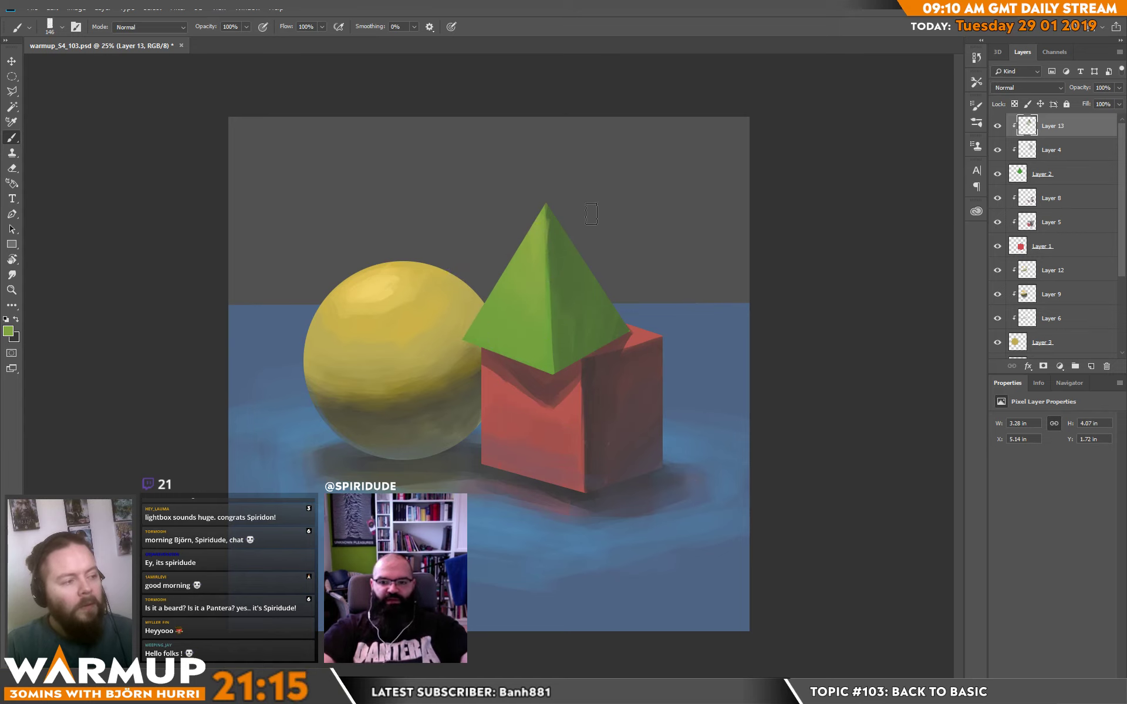
# Set the brush size to 31 px and refine the pyramid's front edge between the lit and shaded faces.
pyautogui.keyDown('alt'); pyautogui.click(558, 227); pyautogui.keyUp('alt')
pyautogui.rightClick(579, 233)
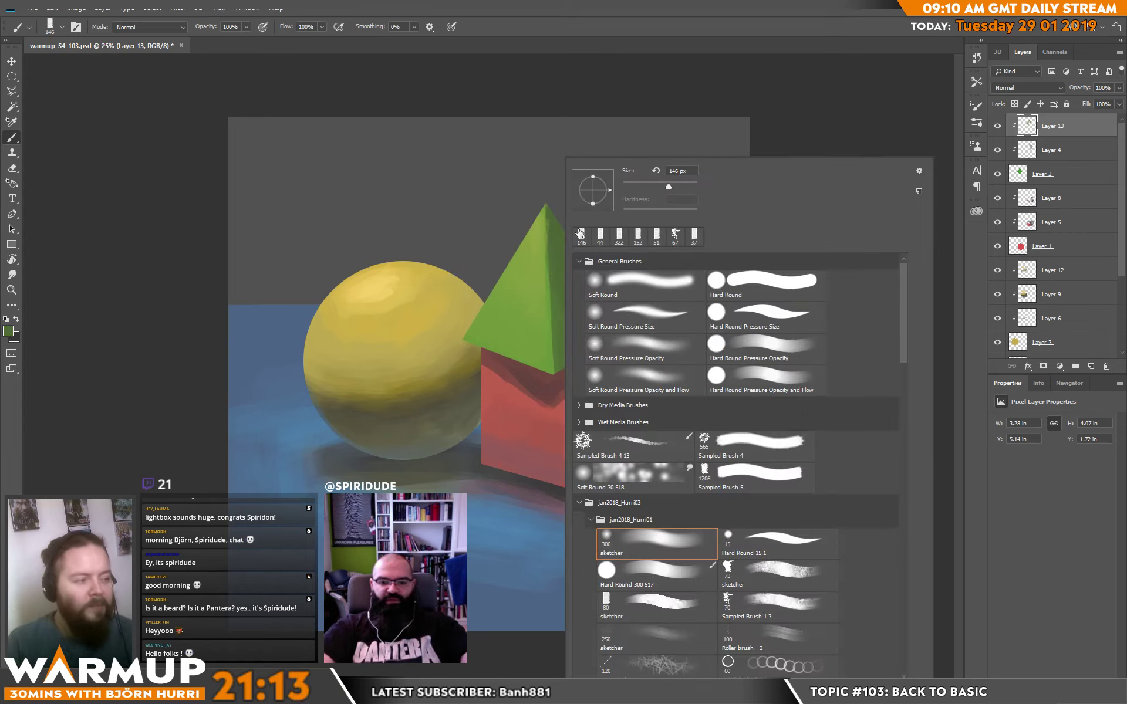
pyautogui.click(635, 186)
pyautogui.keyDown('alt'); pyautogui.click(552, 264); pyautogui.keyUp('alt')
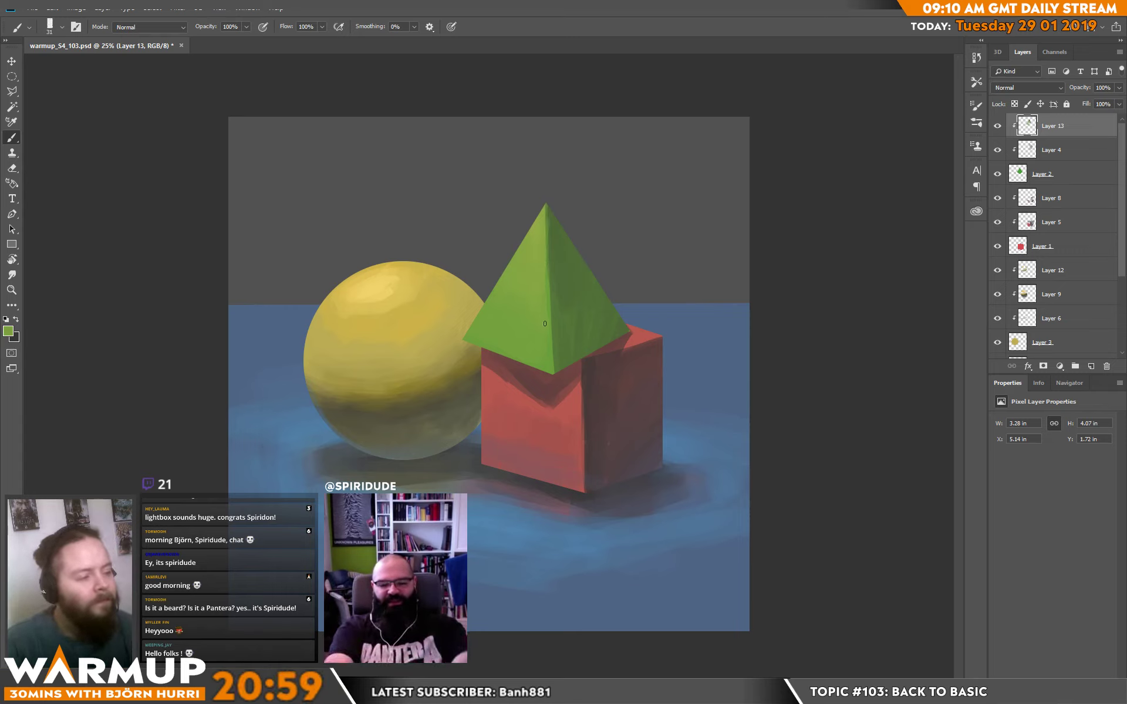
pyautogui.press('alt')
pyautogui.keyDown('alt'); pyautogui.click(545, 232); pyautogui.keyUp('alt')
pyautogui.moveTo(546, 282); pyautogui.dragTo(548, 201)
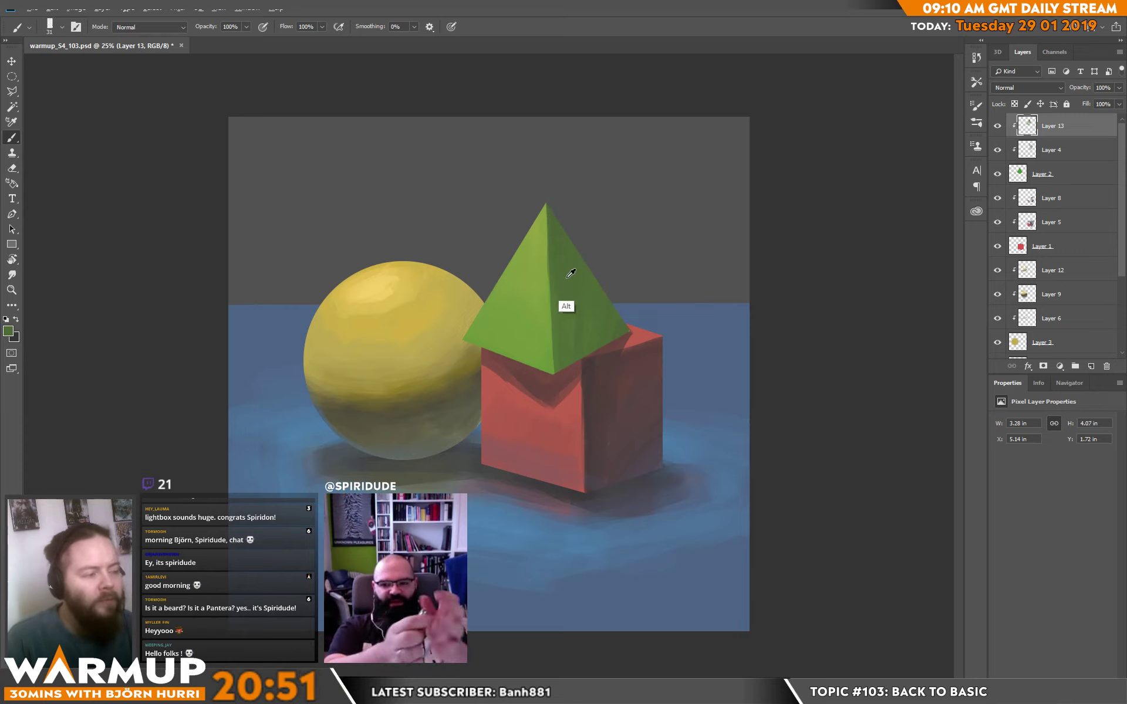
# Sample the plane's blue, set the brush size to 77 px and blend blue reflected light into the pyramid's shaded face.
pyautogui.keyDown('alt'); pyautogui.click(734, 377); pyautogui.keyUp('alt')
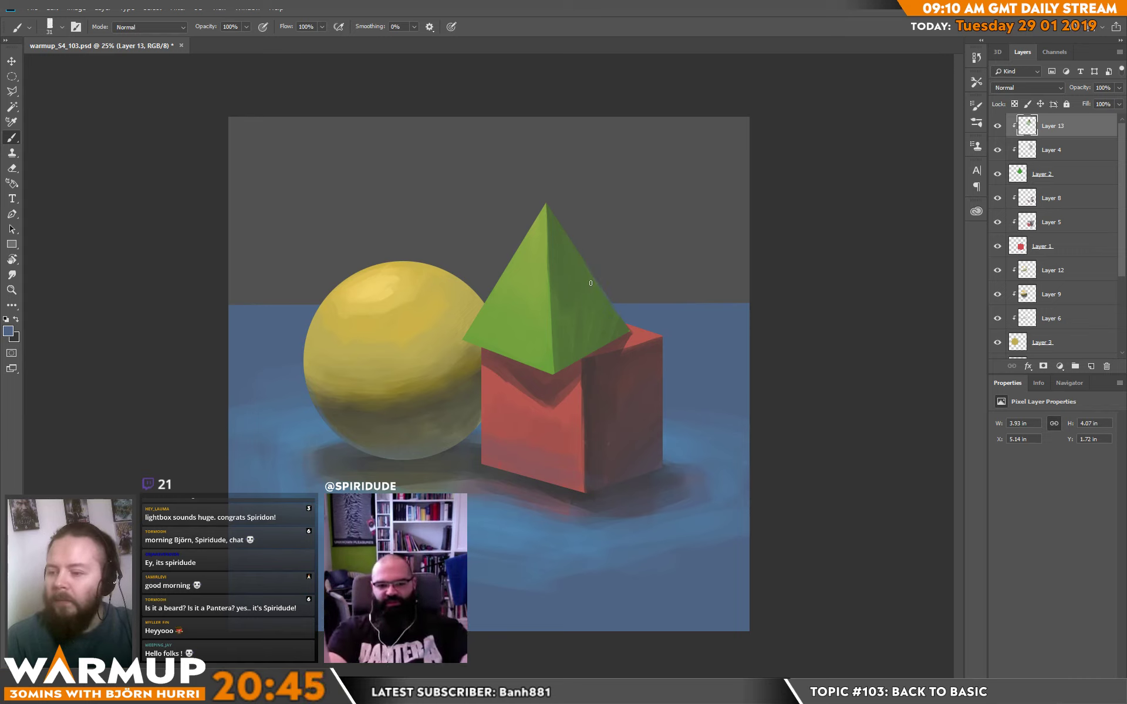
pyautogui.rightClick(610, 313)
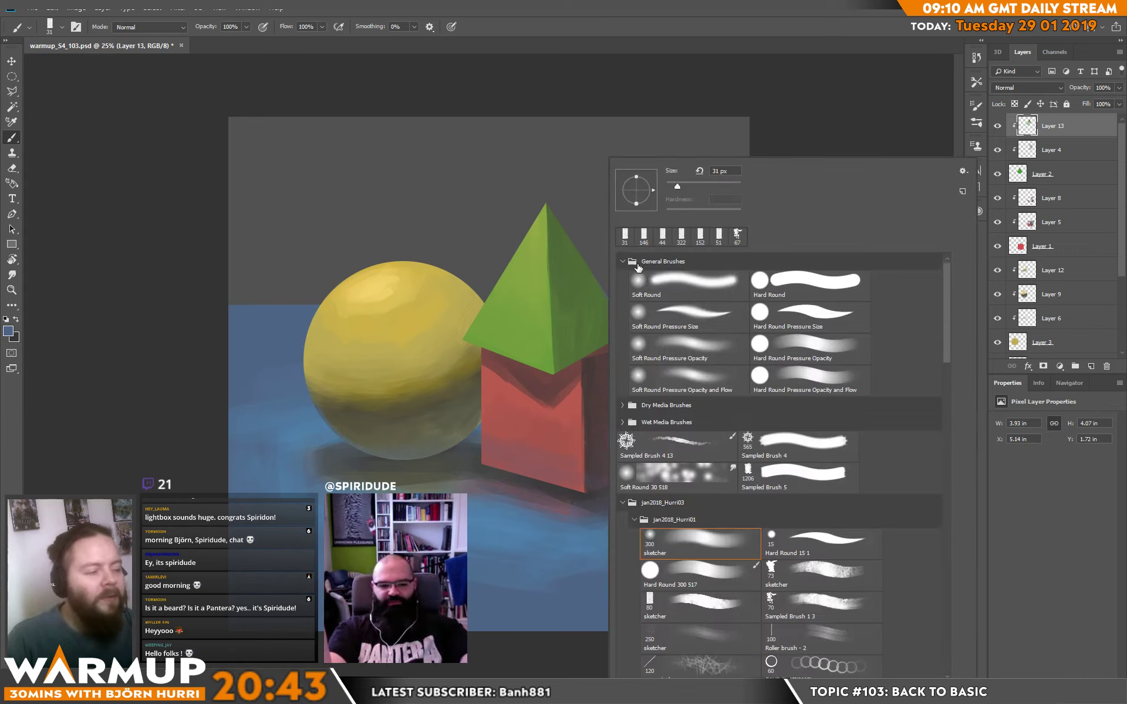
pyautogui.click(694, 187)
pyautogui.moveTo(560, 312)
pyautogui.mouseDown()
pyautogui.moveTo(571, 314)
pyautogui.moveTo(566, 337)
pyautogui.mouseUp()
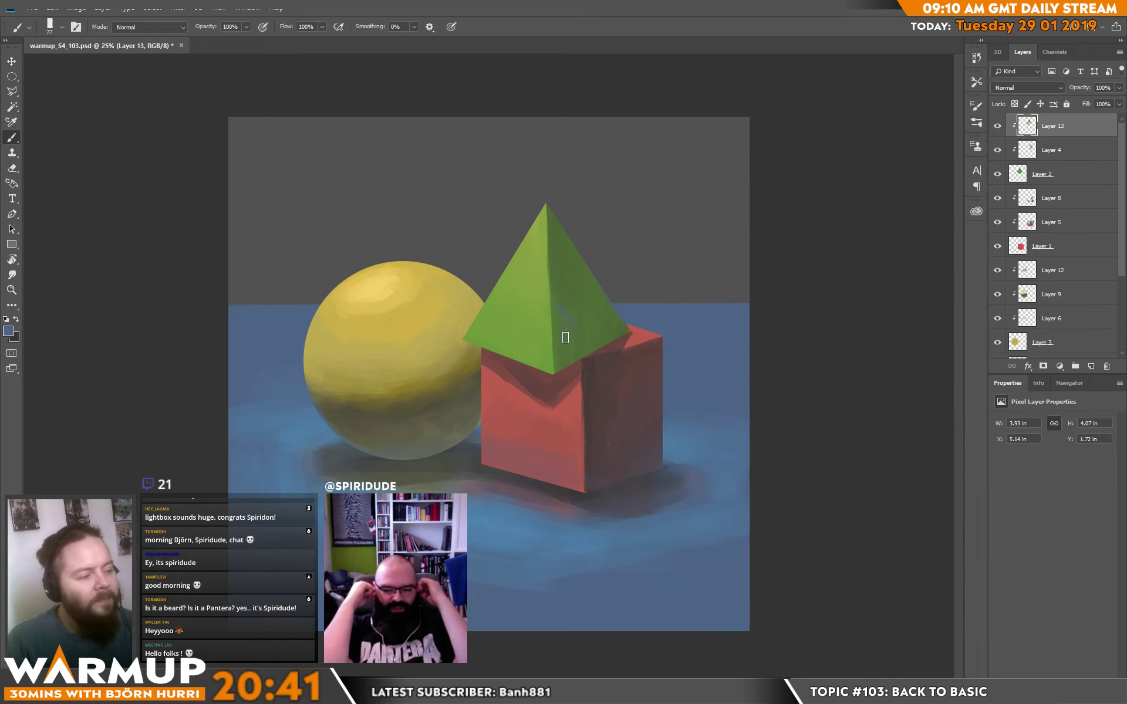
pyautogui.keyDown('alt'); pyautogui.click(565, 339); pyautogui.keyUp('alt')
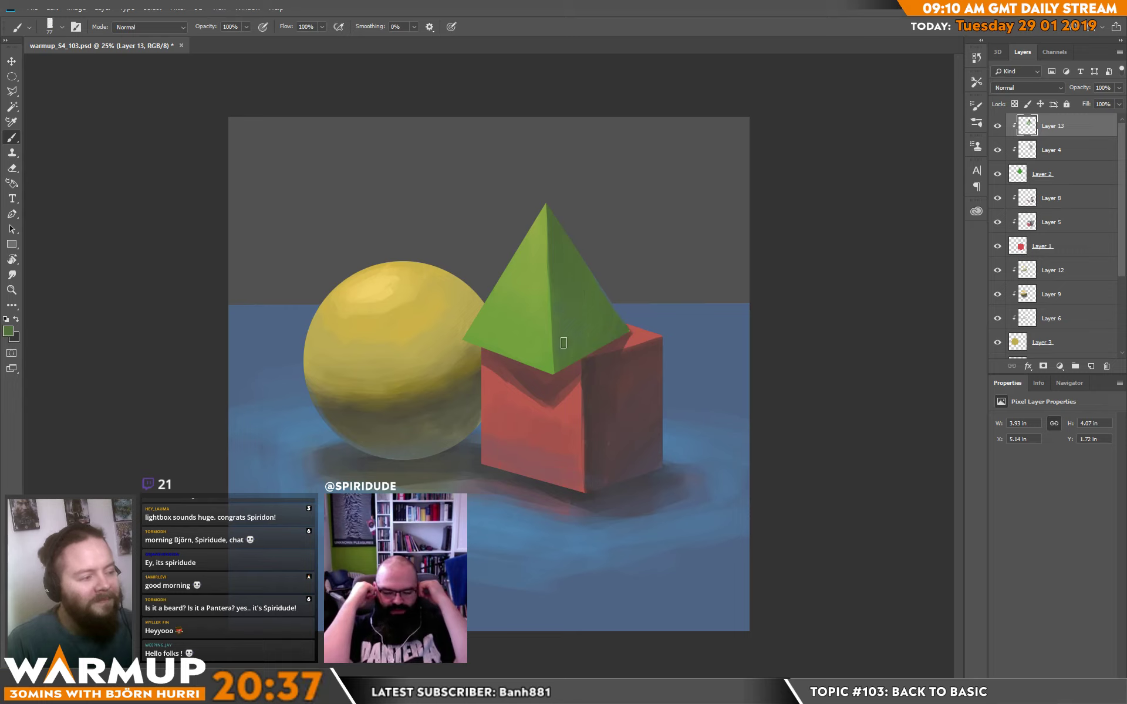
pyautogui.keyDown('alt'); pyautogui.click(544, 267); pyautogui.keyUp('alt')
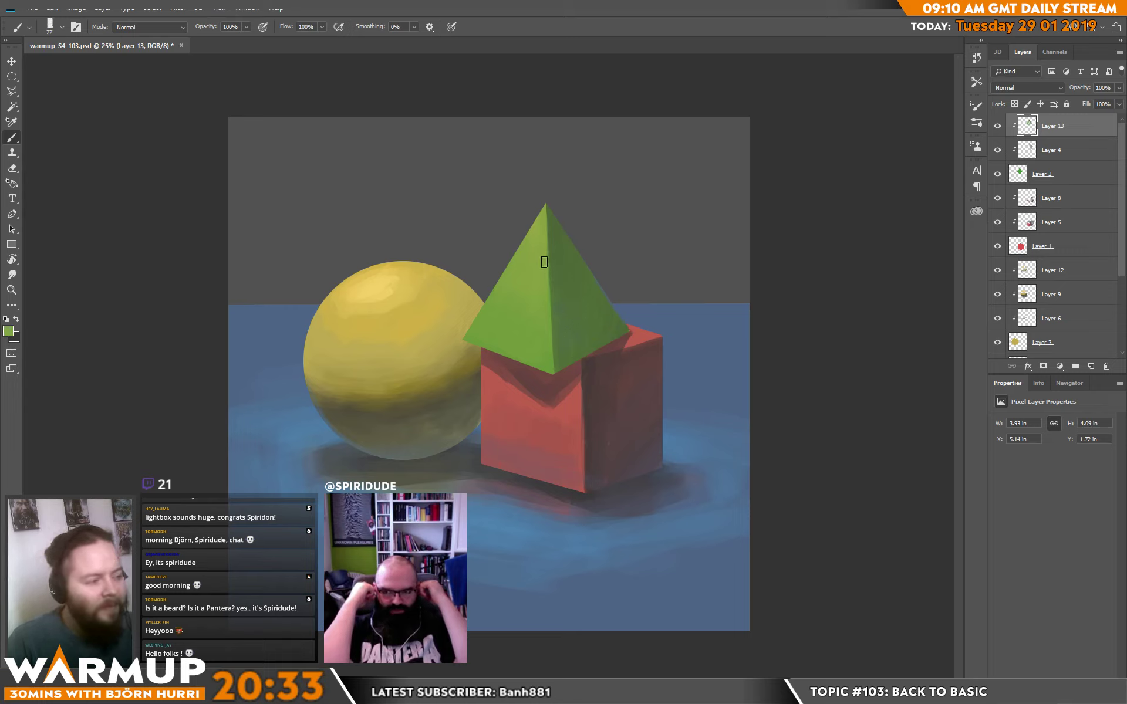
pyautogui.keyDown('alt'); pyautogui.click(562, 312); pyautogui.keyUp('alt')
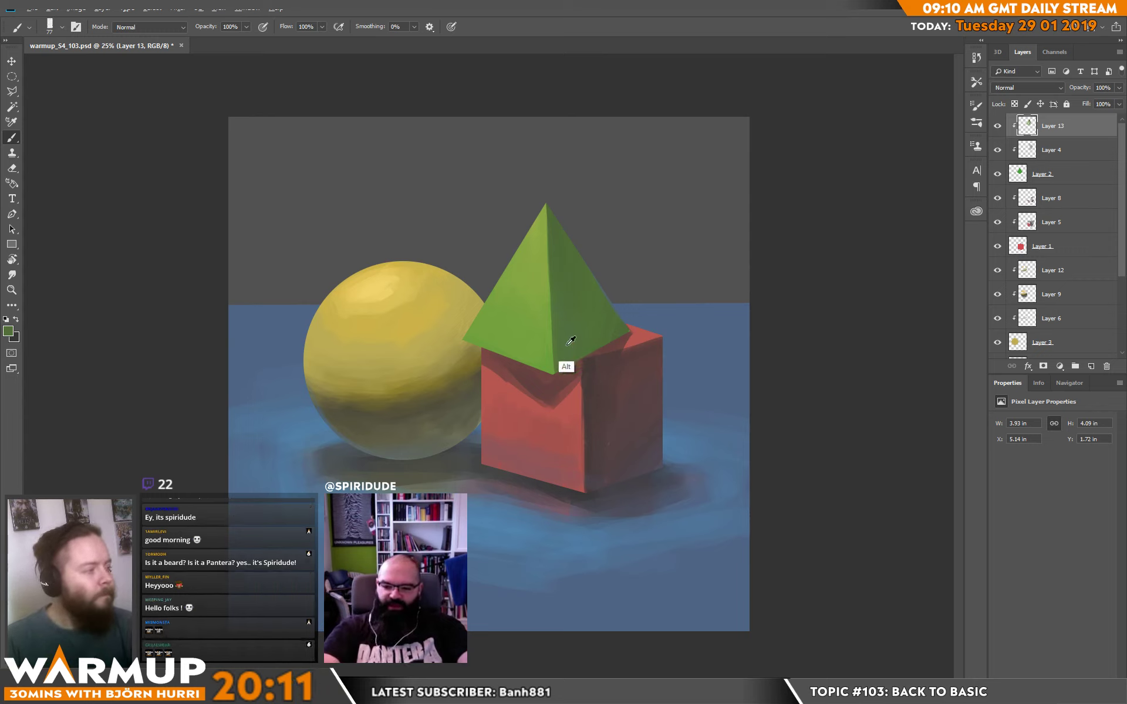
# Paint red reflected light sampled from the cube along the base of the pyramid's lit face up to the front corner.
pyautogui.keyDown('alt'); pyautogui.click(528, 453); pyautogui.keyUp('alt')
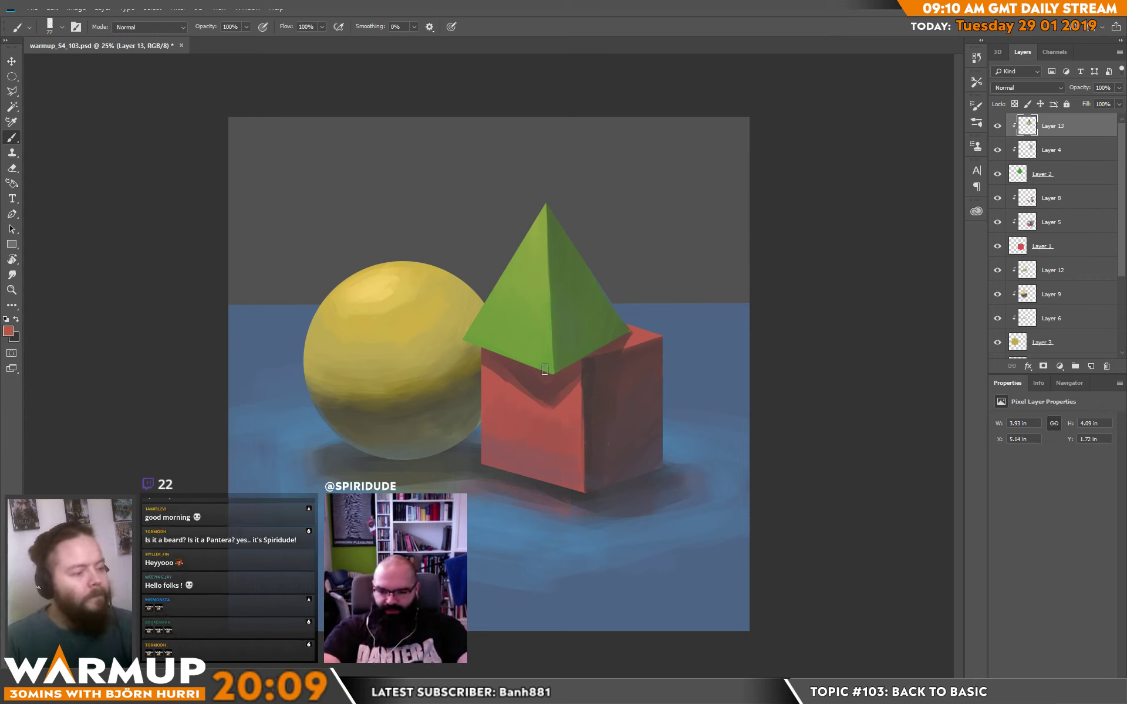
pyautogui.moveTo(509, 356); pyautogui.dragTo(539, 374)
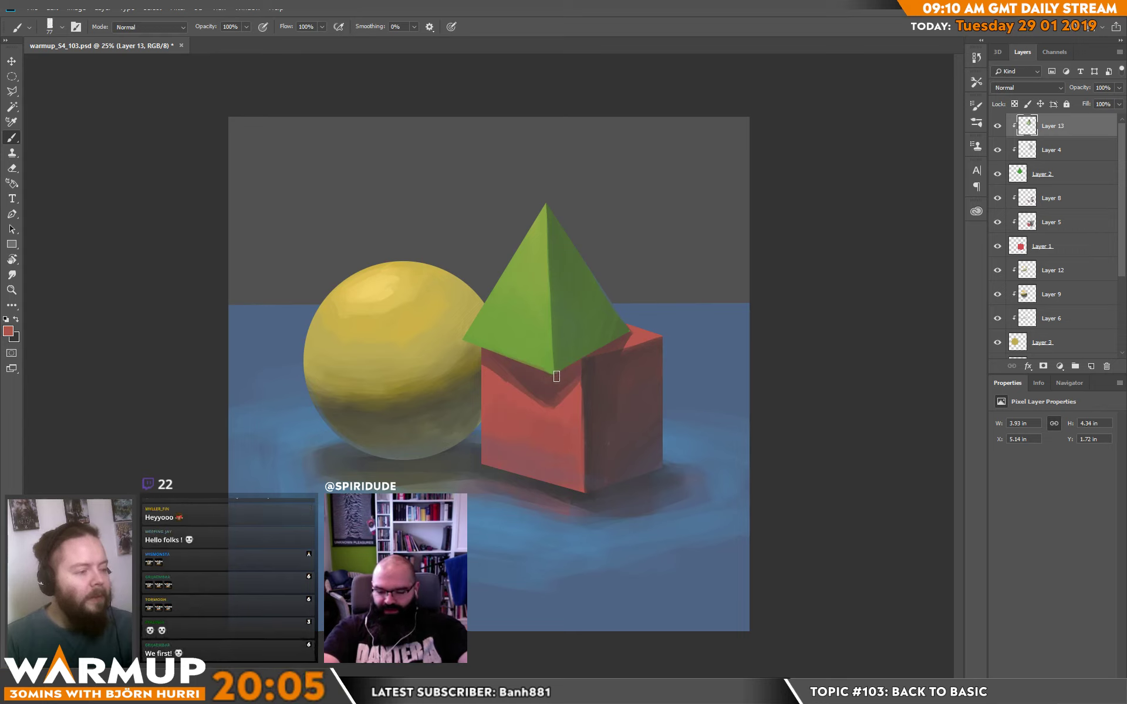
pyautogui.keyDown('alt'); pyautogui.click(569, 388); pyautogui.keyUp('alt')
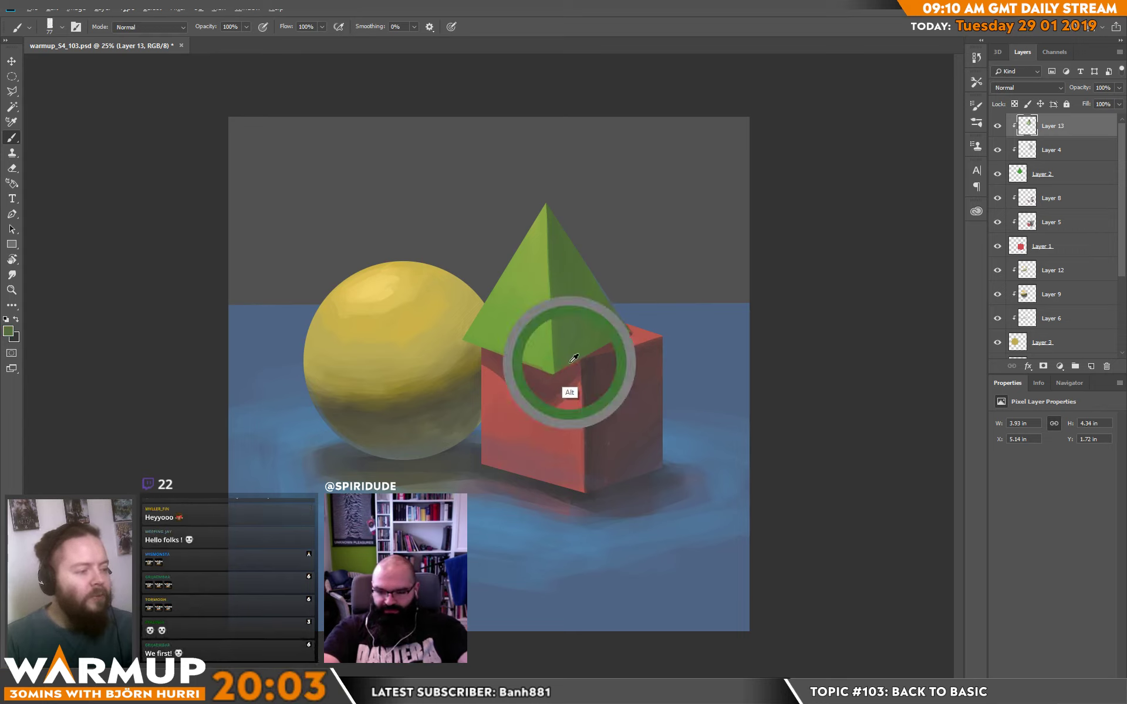
pyautogui.keyDown('alt'); pyautogui.click(559, 369); pyautogui.keyUp('alt')
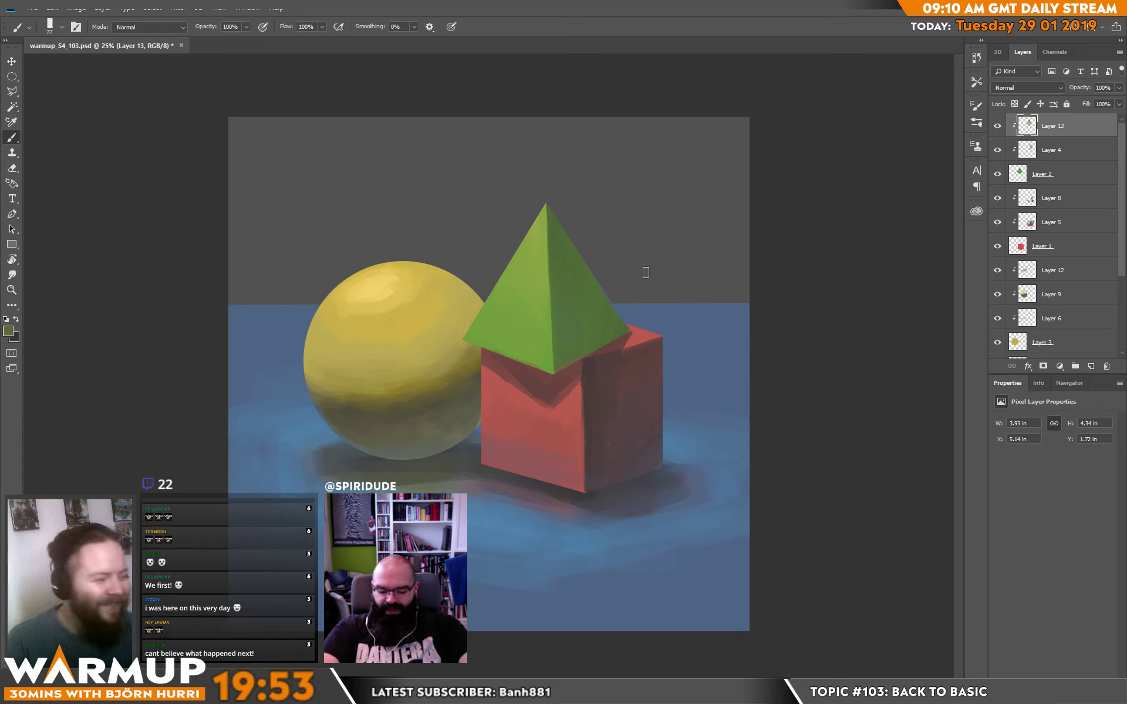
# Sample the cube's dark red and blend reflected light into the outer base corner of the pyramid's shaded face.
pyautogui.keyDown('alt'); pyautogui.click(623, 368); pyautogui.keyUp('alt')
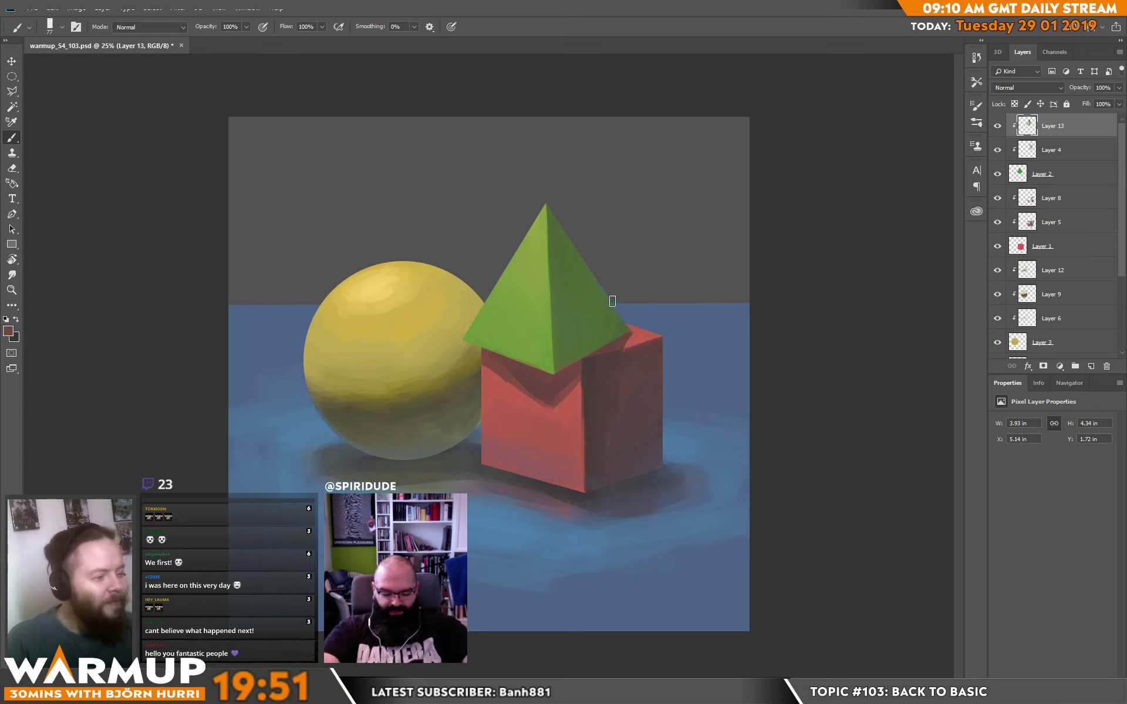
pyautogui.keyDown('alt'); pyautogui.click(638, 338); pyautogui.keyUp('alt')
pyautogui.moveTo(624, 344)
pyautogui.mouseDown()
pyautogui.moveTo(626, 329)
pyautogui.moveTo(609, 338)
pyautogui.moveTo(630, 330)
pyautogui.mouseUp()
pyautogui.keyDown('alt'); pyautogui.click(621, 332); pyautogui.keyUp('alt')
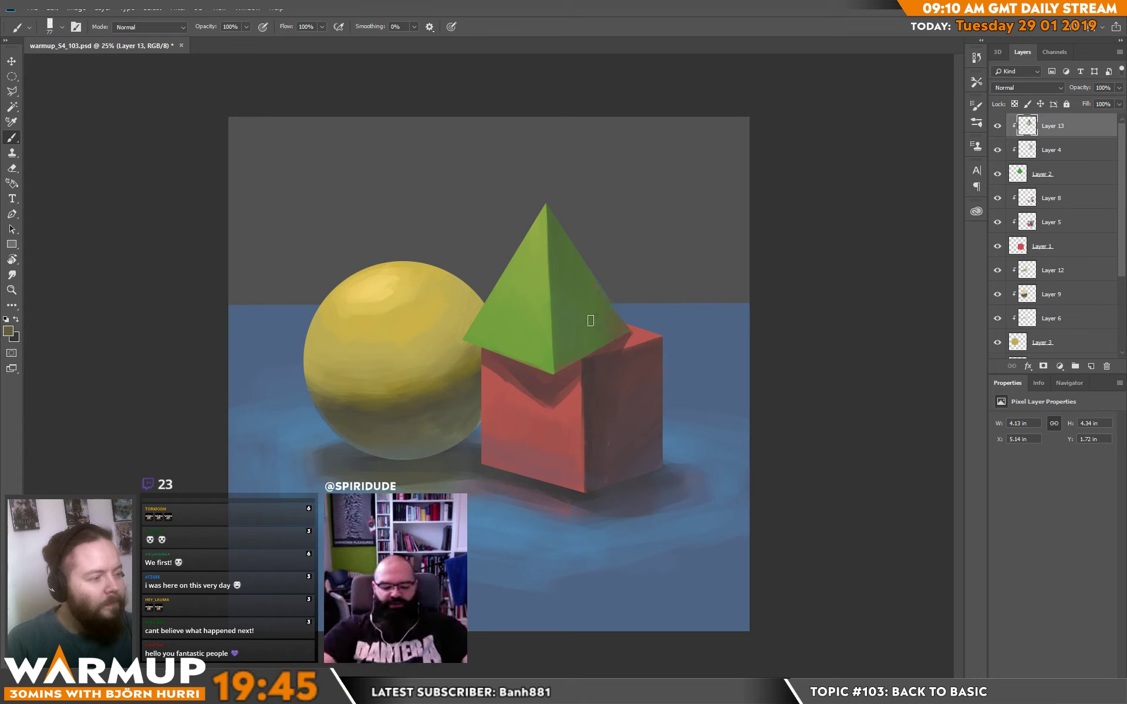
pyautogui.keyDown('alt'); pyautogui.click(598, 308); pyautogui.keyUp('alt')
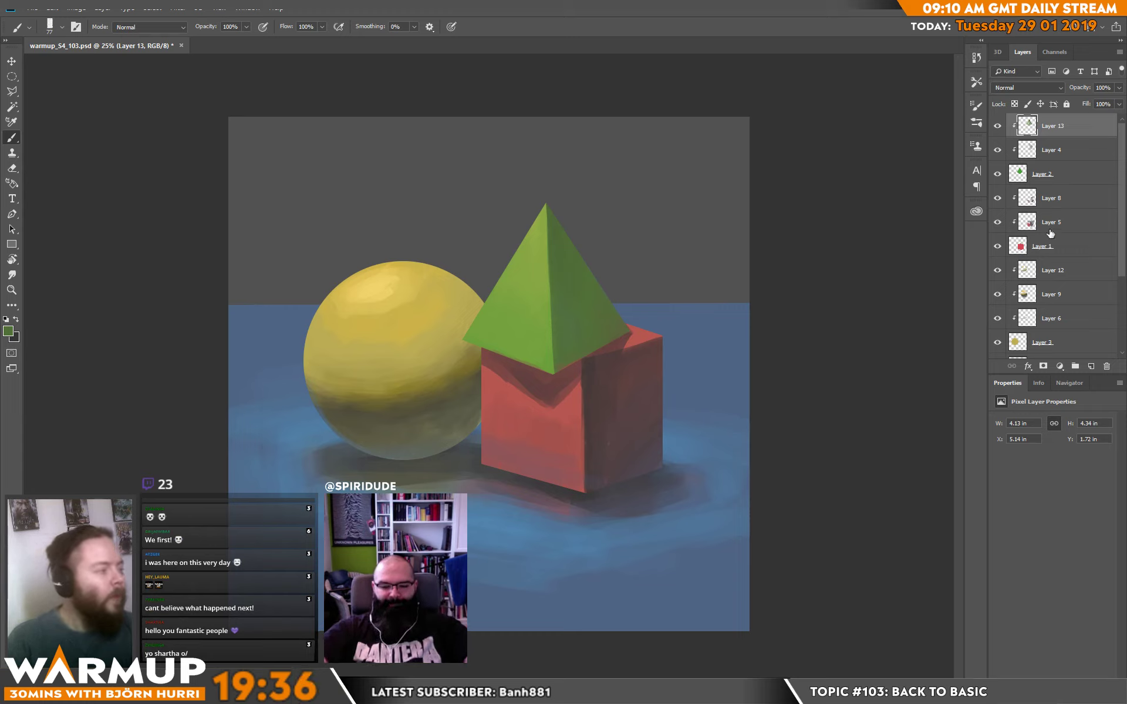
# Add a clipped layer above Layer 8 and soften the pyramid's cast shadow on the cube's front face with sampled reds.
pyautogui.click(1061, 207)
pyautogui.hotkey('ctrl', 'shift', 'alt', 'n')
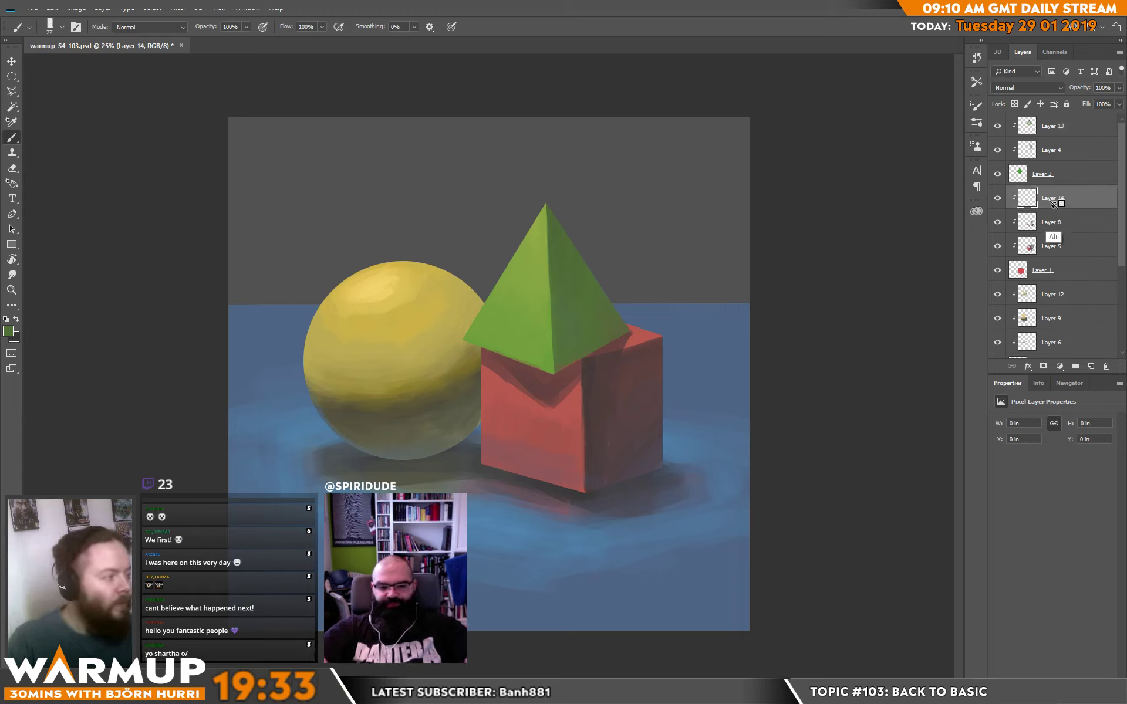
pyautogui.keyDown('alt'); pyautogui.click(565, 405); pyautogui.keyUp('alt')
pyautogui.moveTo(571, 396); pyautogui.dragTo(539, 407)
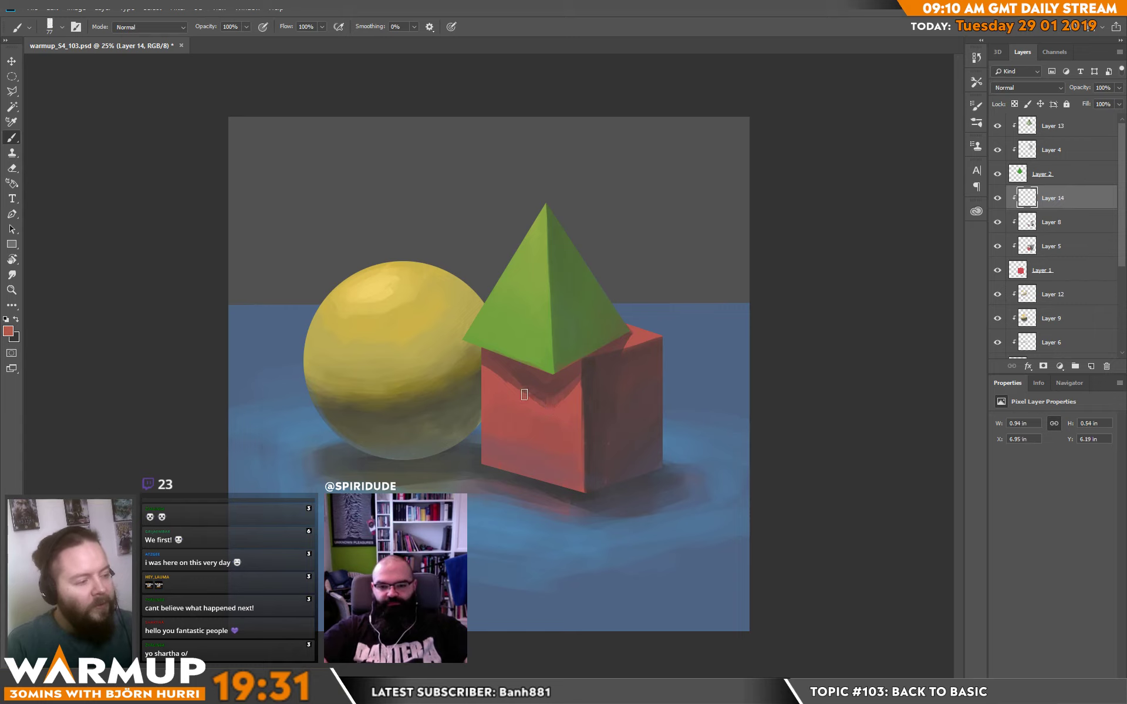
pyautogui.keyDown('alt'); pyautogui.click(549, 382); pyautogui.keyUp('alt')
pyautogui.moveTo(505, 368)
pyautogui.mouseDown()
pyautogui.moveTo(529, 383)
pyautogui.moveTo(501, 359)
pyautogui.moveTo(530, 383)
pyautogui.moveTo(520, 325)
pyautogui.moveTo(534, 346)
pyautogui.moveTo(503, 359)
pyautogui.moveTo(532, 375)
pyautogui.mouseUp()
# Blend green sampled from the pyramid into the cast shadow directly beneath its base on the cube's front face.
pyautogui.keyDown('alt'); pyautogui.click(571, 322); pyautogui.keyUp('alt')
pyautogui.keyDown('alt'); pyautogui.click(511, 365); pyautogui.keyUp('alt')
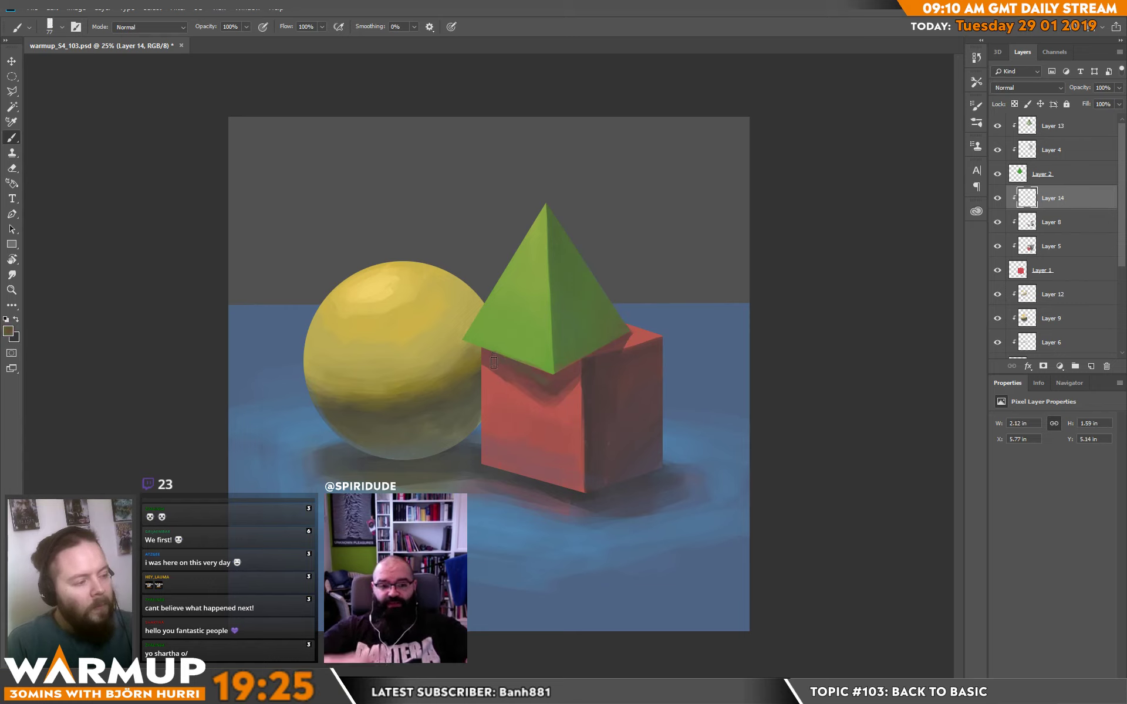
pyautogui.keyDown('alt'); pyautogui.click(530, 377); pyautogui.keyUp('alt')
pyautogui.moveTo(543, 385); pyautogui.dragTo(556, 363)
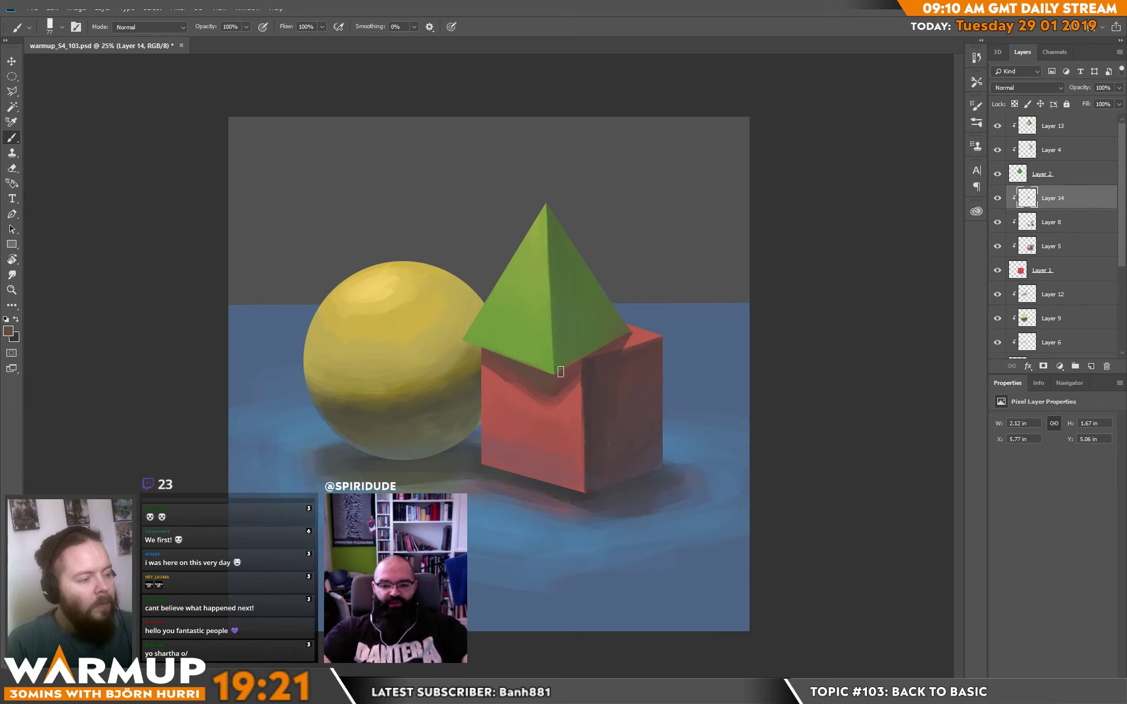
pyautogui.moveTo(577, 354); pyautogui.dragTo(579, 282)
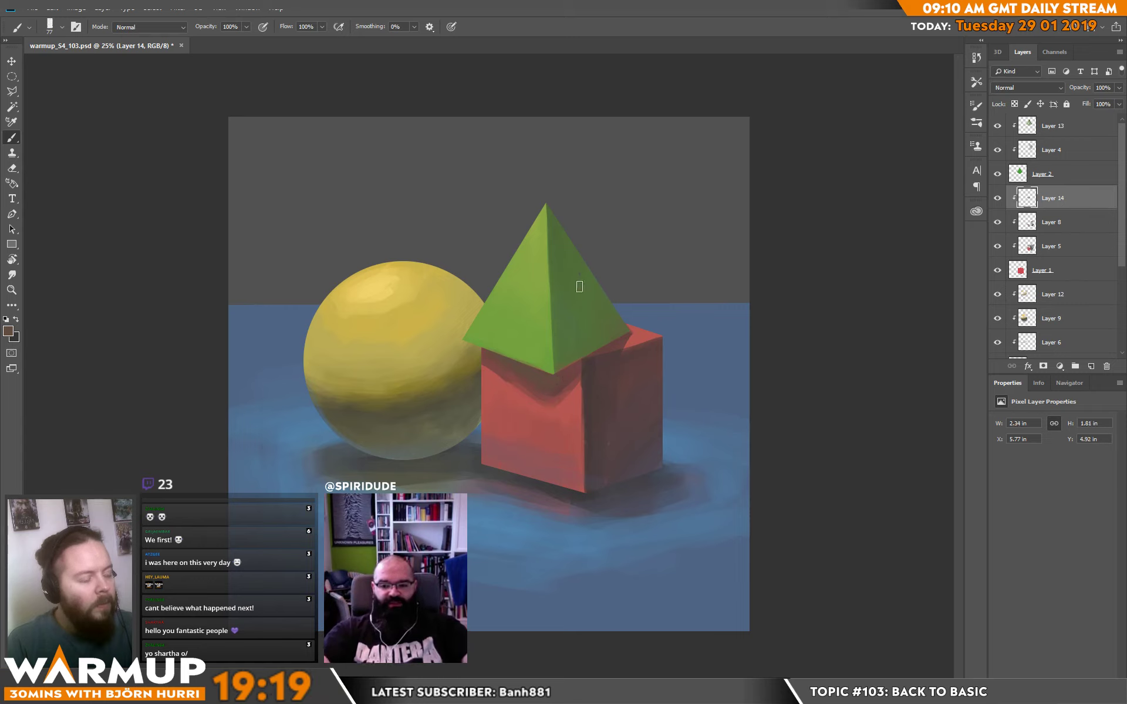
# Touch up the lower cast shadow on the cube, then pick a more saturated red and paint it along the shadow's edge.
pyautogui.keyDown('alt'); pyautogui.click(570, 397); pyautogui.keyUp('alt')
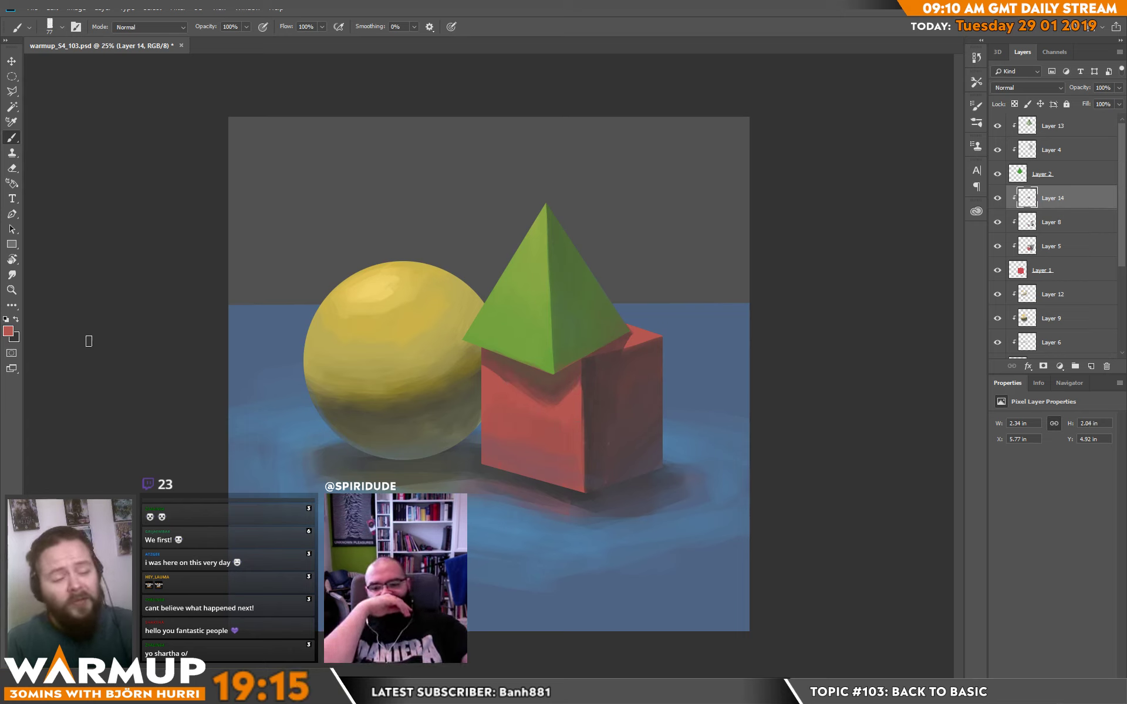
pyautogui.click(9, 331)
pyautogui.moveTo(454, 405); pyautogui.dragTo(464, 377)
pyautogui.click(605, 362)
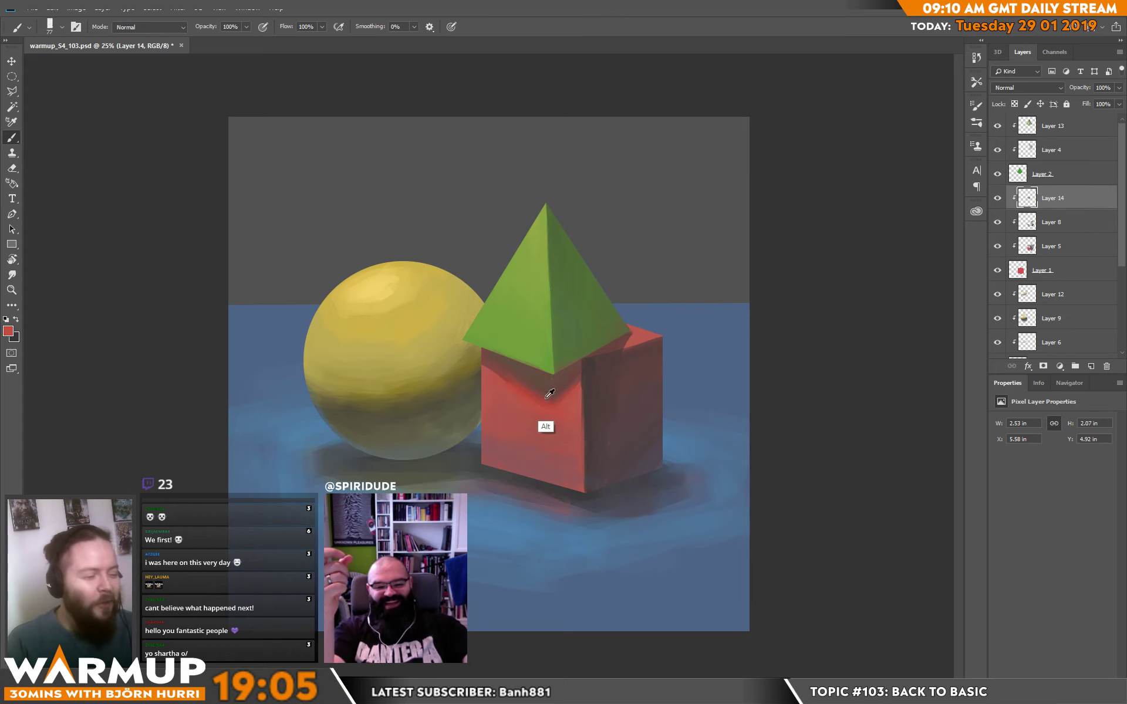
# Enlarge the brush to 190 px and smooth the cube's front face below the pyramid's cast shadow with sampled reds.
pyautogui.rightClick(558, 340)
pyautogui.moveTo(530, 430)
pyautogui.mouseDown()
pyautogui.moveTo(571, 416)
pyautogui.moveTo(513, 424)
pyautogui.moveTo(531, 448)
pyautogui.moveTo(493, 421)
pyautogui.moveTo(502, 450)
pyautogui.moveTo(545, 459)
pyautogui.moveTo(500, 451)
pyautogui.moveTo(555, 470)
pyautogui.mouseUp()
pyautogui.keyDown('alt'); pyautogui.click(570, 418); pyautogui.keyUp('alt')
pyautogui.keyDown('alt'); pyautogui.click(530, 469); pyautogui.keyUp('alt')
pyautogui.moveTo(488, 459)
pyautogui.mouseDown()
pyautogui.moveTo(568, 489)
pyautogui.moveTo(610, 448)
pyautogui.mouseUp()
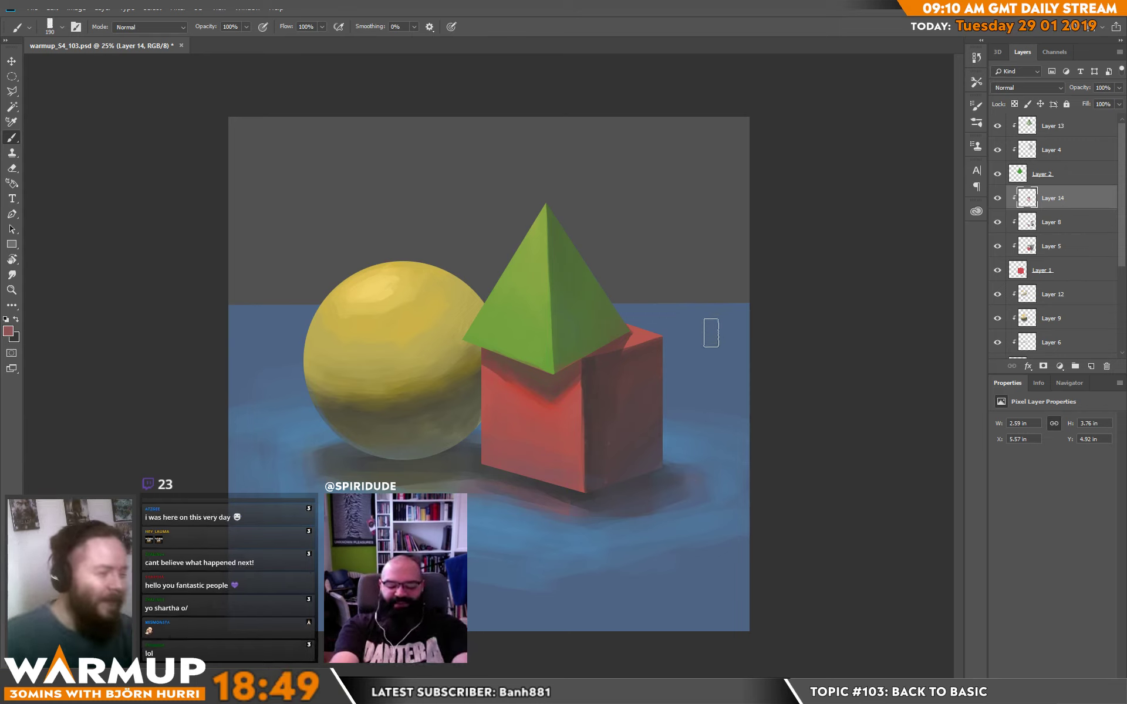
pyautogui.keyDown('alt'); pyautogui.click(553, 424); pyautogui.keyUp('alt')
pyautogui.keyDown('alt'); pyautogui.moveTo(554, 424); pyautogui.dragTo(556, 398); pyautogui.keyUp('alt')
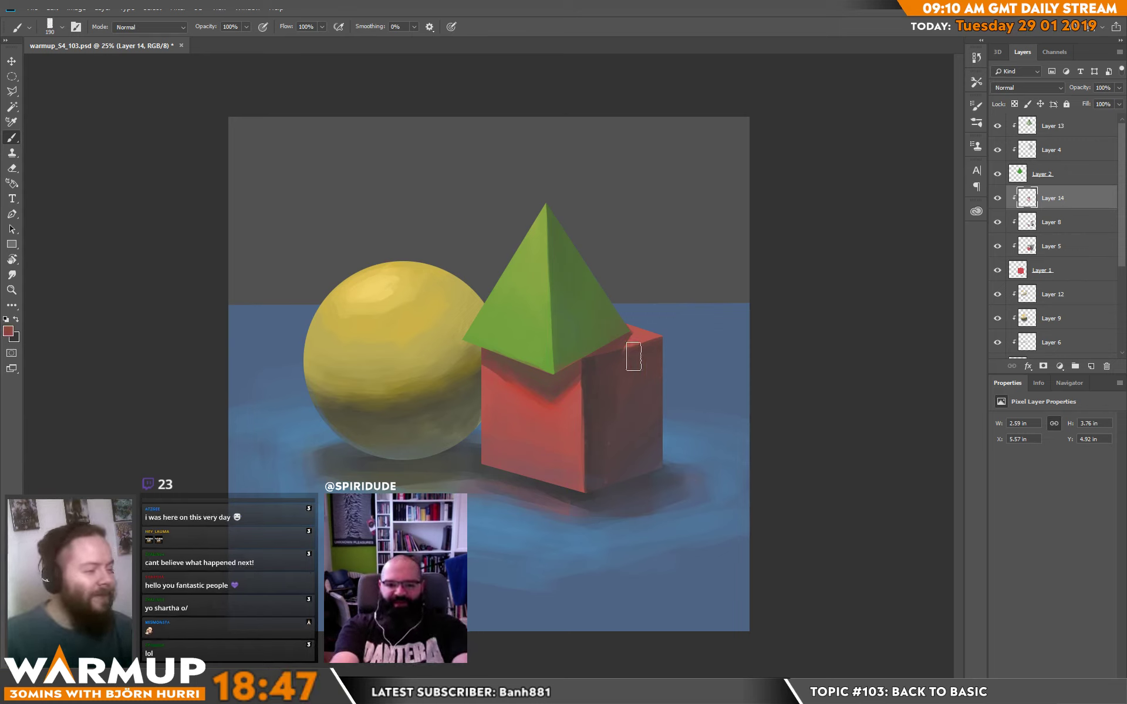
# Blend sampled dark reds across the upper and middle areas of the cube's shaded side face.
pyautogui.moveTo(618, 363)
pyautogui.mouseDown()
pyautogui.moveTo(599, 372)
pyautogui.moveTo(667, 352)
pyautogui.moveTo(661, 380)
pyautogui.mouseUp()
pyautogui.keyDown('alt'); pyautogui.click(614, 405); pyautogui.keyUp('alt')
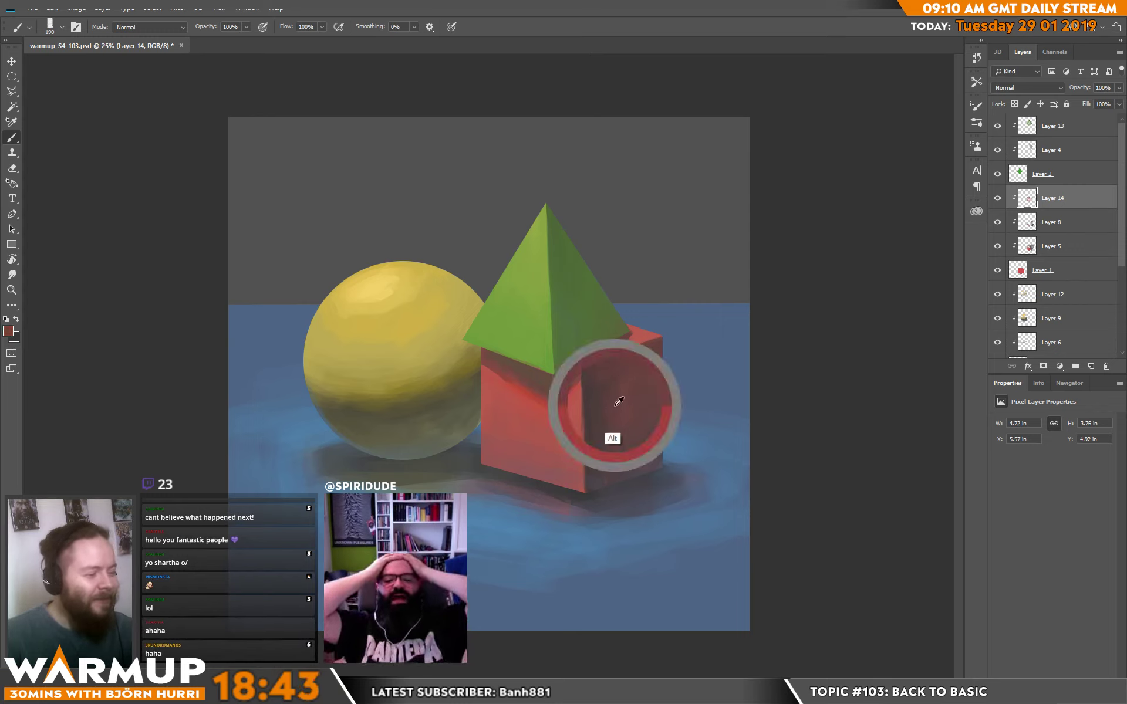
pyautogui.moveTo(597, 401)
pyautogui.mouseDown()
pyautogui.moveTo(628, 460)
pyautogui.moveTo(611, 453)
pyautogui.moveTo(596, 425)
pyautogui.moveTo(635, 453)
pyautogui.mouseUp()
pyautogui.keyDown('alt'); pyautogui.click(595, 432); pyautogui.keyUp('alt')
pyautogui.keyDown('alt'); pyautogui.click(618, 370); pyautogui.keyUp('alt')
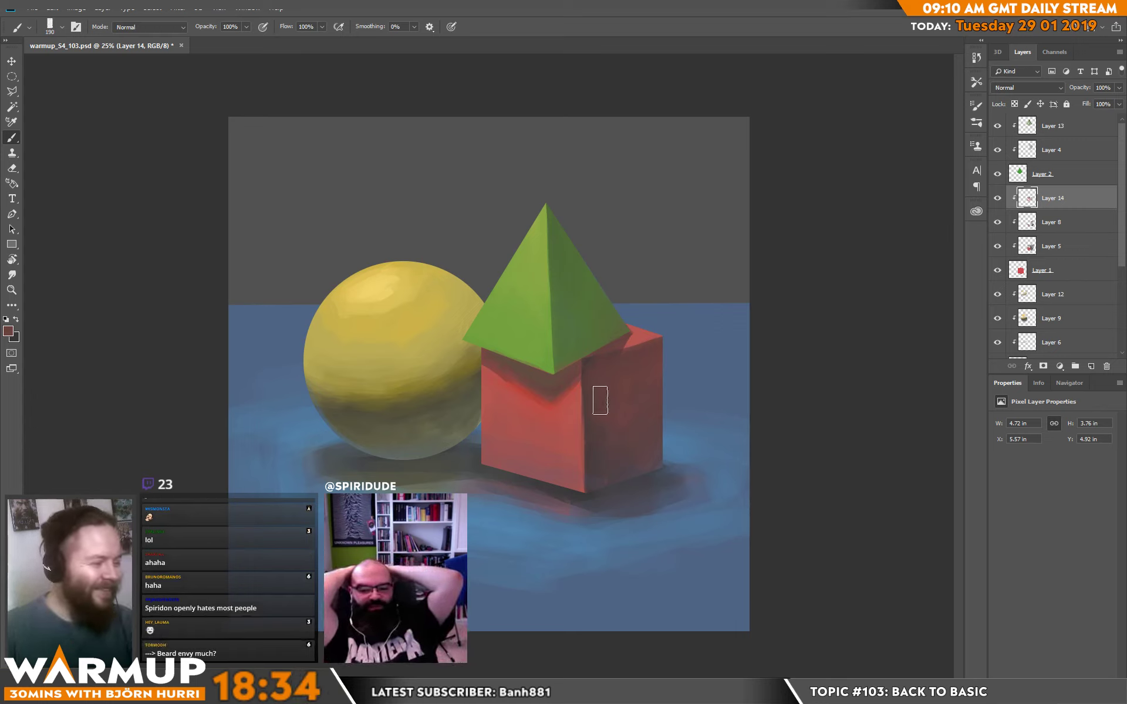
# Even out the cube's shaded side face along its front vertical edge, lower corner and the area under the pyramid.
pyautogui.keyDown('alt'); pyautogui.click(591, 421); pyautogui.keyUp('alt')
pyautogui.moveTo(591, 490); pyautogui.dragTo(593, 499)
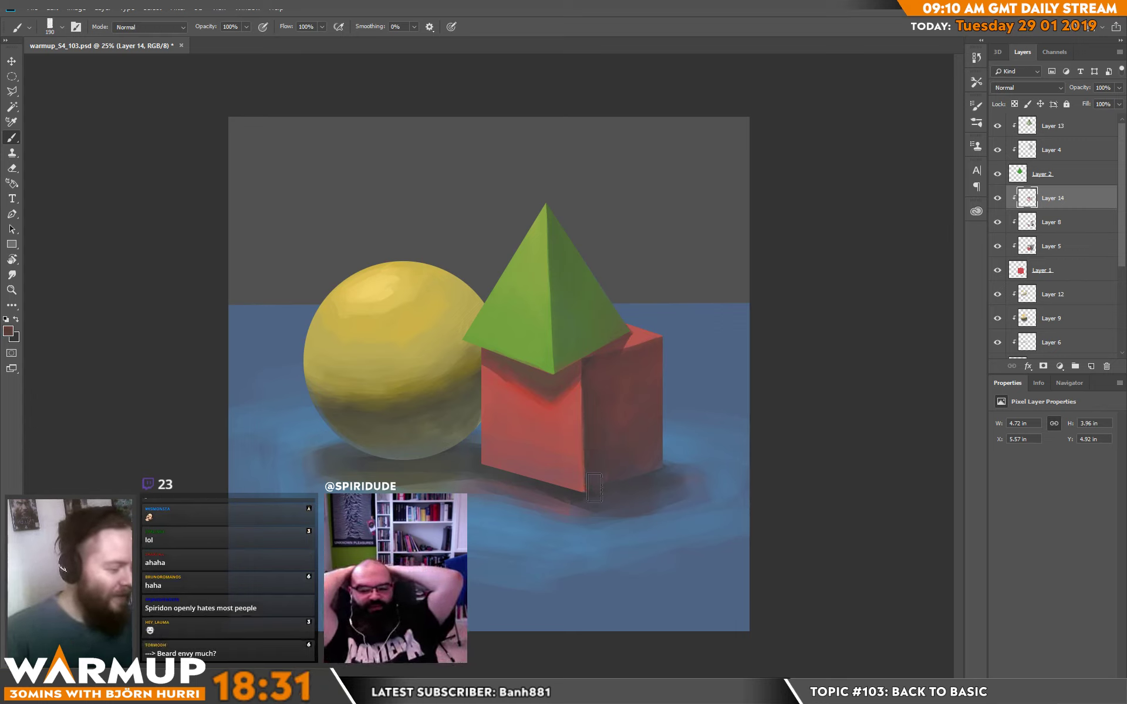
pyautogui.keyDown('alt'); pyautogui.click(606, 512); pyautogui.keyUp('alt')
pyautogui.moveTo(594, 447)
pyautogui.mouseDown()
pyautogui.moveTo(594, 514)
pyautogui.moveTo(596, 497)
pyautogui.mouseUp()
pyautogui.moveTo(604, 452); pyautogui.dragTo(615, 517)
pyautogui.keyDown('alt'); pyautogui.click(610, 402); pyautogui.keyUp('alt')
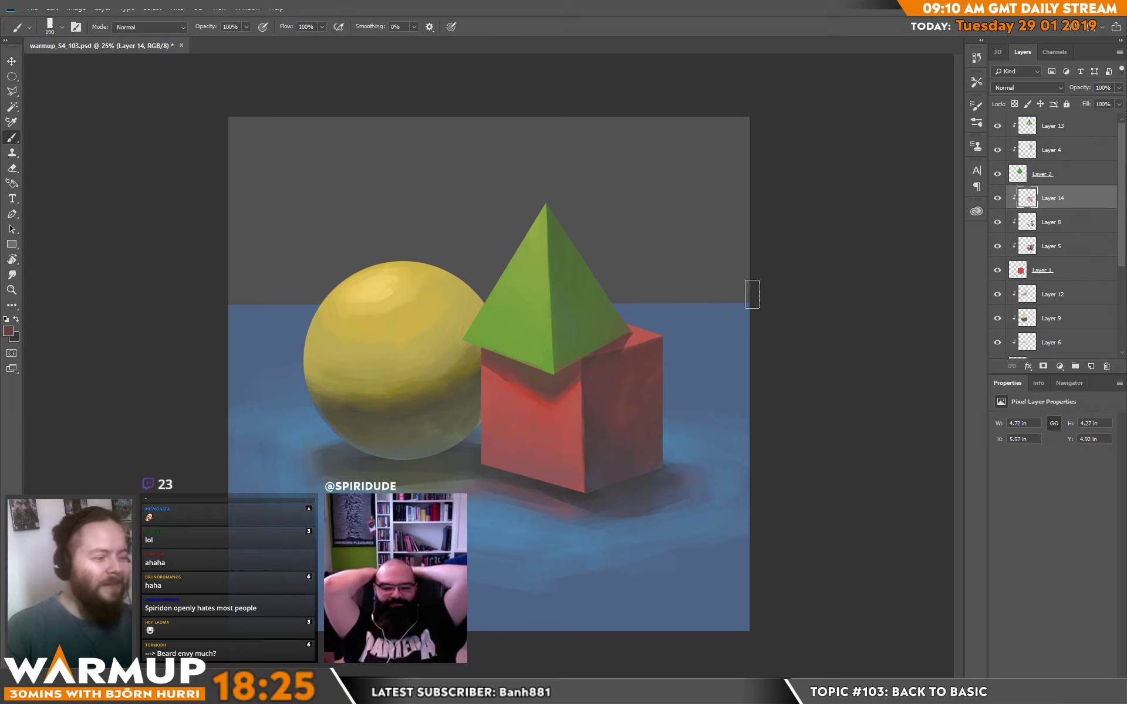
pyautogui.moveTo(611, 348); pyautogui.dragTo(586, 362)
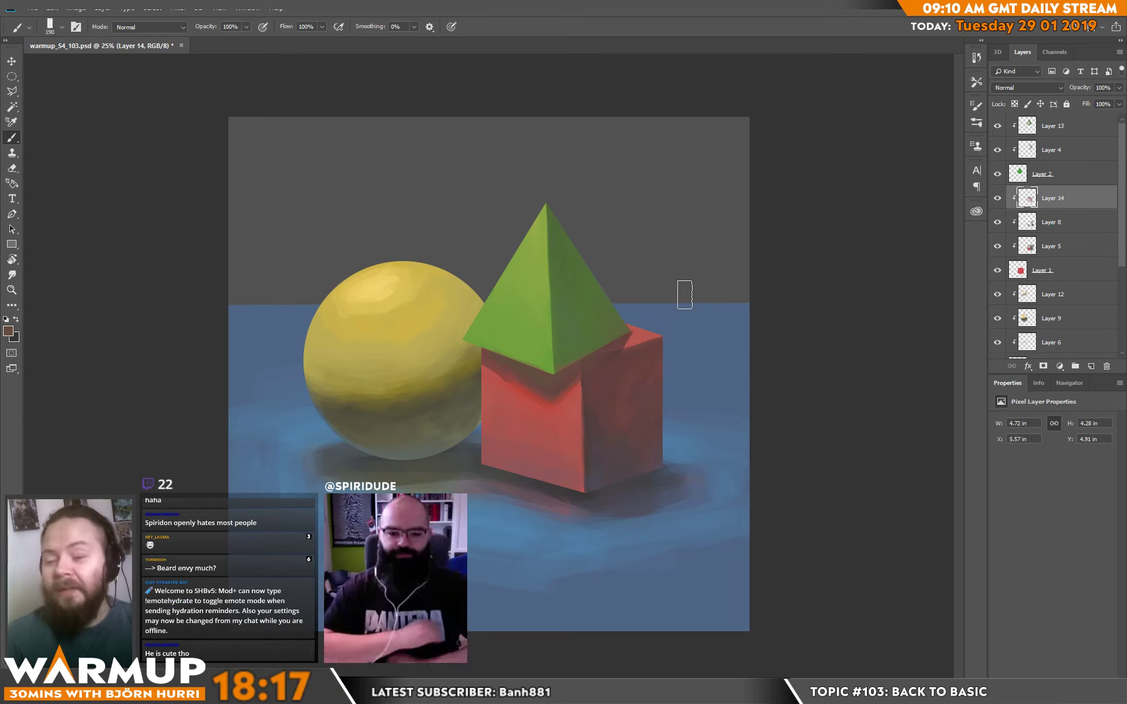
# Blend sampled reds into the pyramid's cast shadow on the cube's front face, towards the sphere-side edge.
pyautogui.keyDown('alt'); pyautogui.click(521, 390); pyautogui.keyUp('alt')
pyautogui.moveTo(476, 360)
pyautogui.mouseDown()
pyautogui.moveTo(506, 386)
pyautogui.moveTo(473, 346)
pyautogui.moveTo(486, 344)
pyautogui.moveTo(509, 368)
pyautogui.moveTo(500, 390)
pyautogui.moveTo(479, 367)
pyautogui.mouseUp()
pyautogui.keyDown('alt'); pyautogui.click(508, 360); pyautogui.keyUp('alt')
pyautogui.keyDown('alt'); pyautogui.click(553, 381); pyautogui.keyUp('alt')
pyautogui.keyDown('alt'); pyautogui.click(511, 391); pyautogui.keyUp('alt')
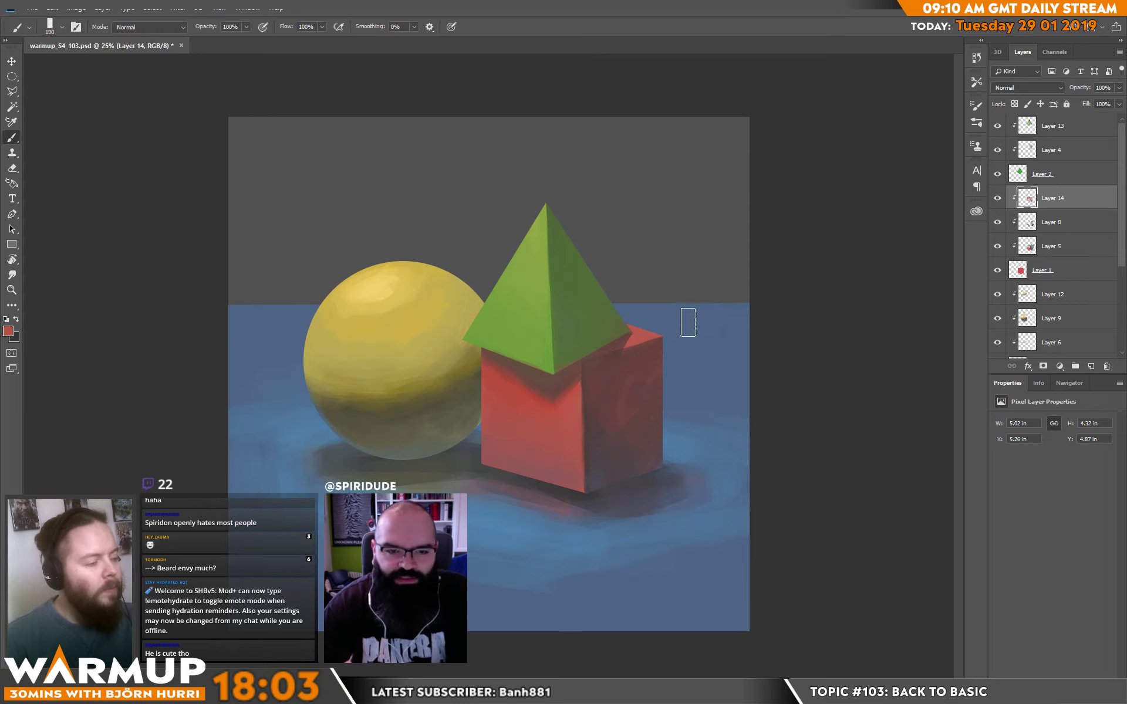
# Reduce the brush to 23 px and refine the tip of the pyramid's cast shadow on the cube's front face.
pyautogui.rightClick(650, 361)
pyautogui.click(713, 185)
pyautogui.keyDown('alt'); pyautogui.click(554, 401); pyautogui.keyUp('alt')
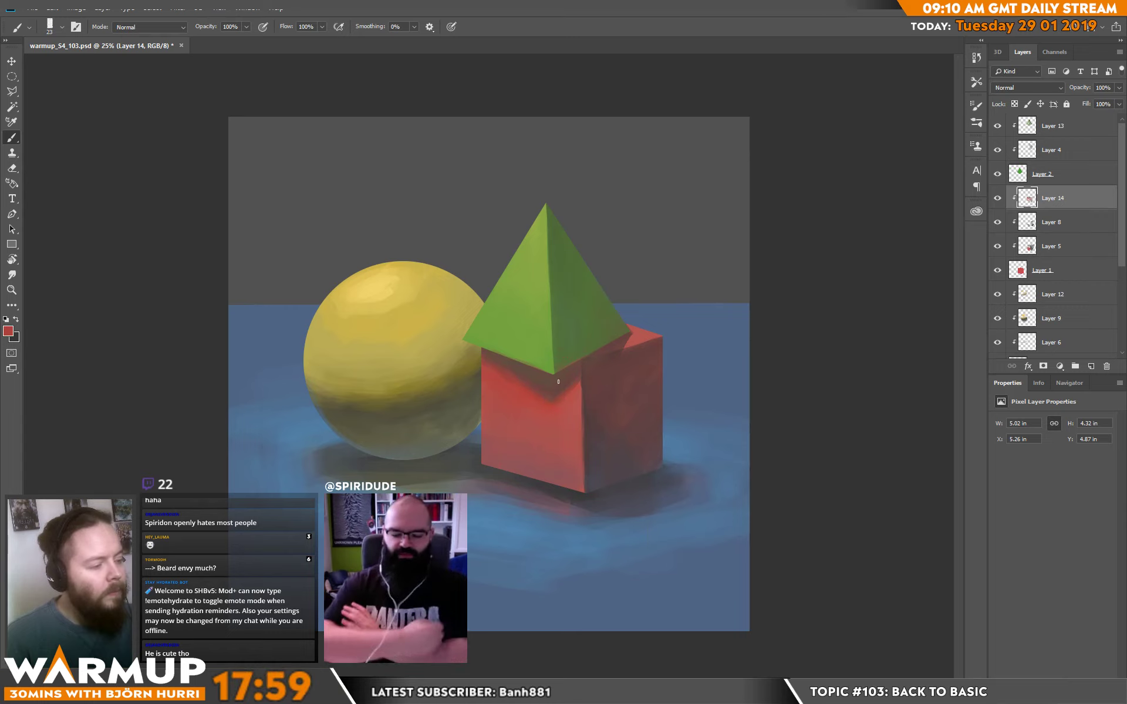
pyautogui.keyDown('alt'); pyautogui.click(557, 397); pyautogui.keyUp('alt')
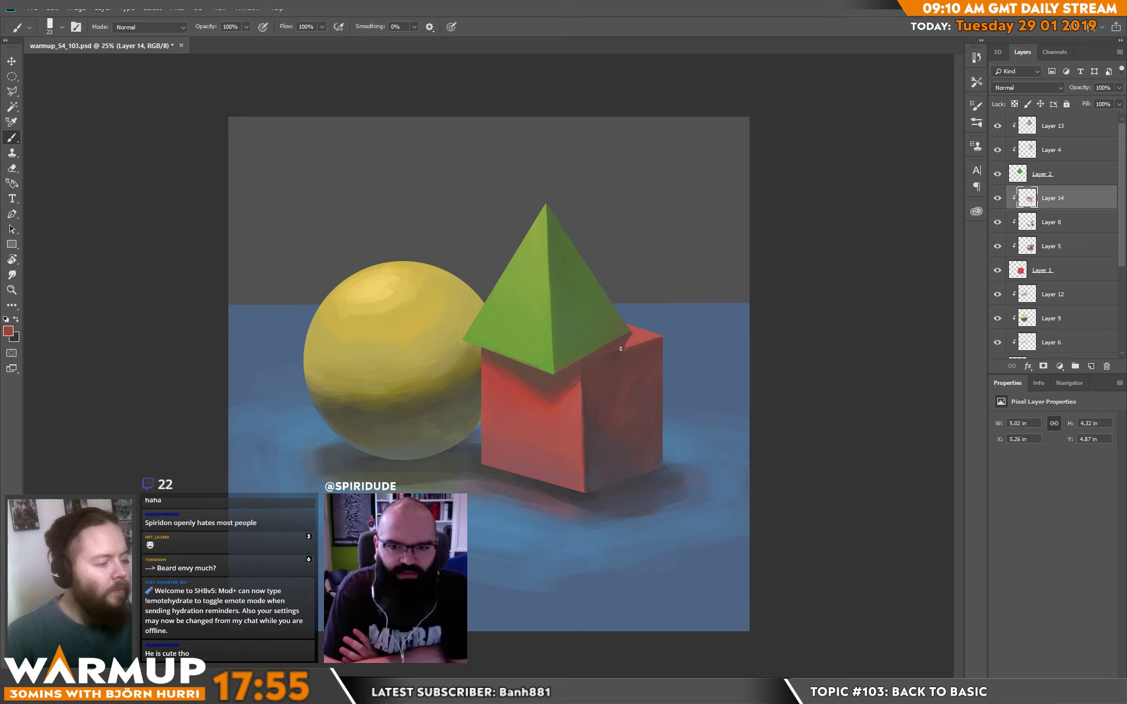
# Refine the small shadow edge on the cube's top face beside the pyramid's outer base corner with sampled reds.
pyautogui.moveTo(625, 346); pyautogui.dragTo(621, 348)
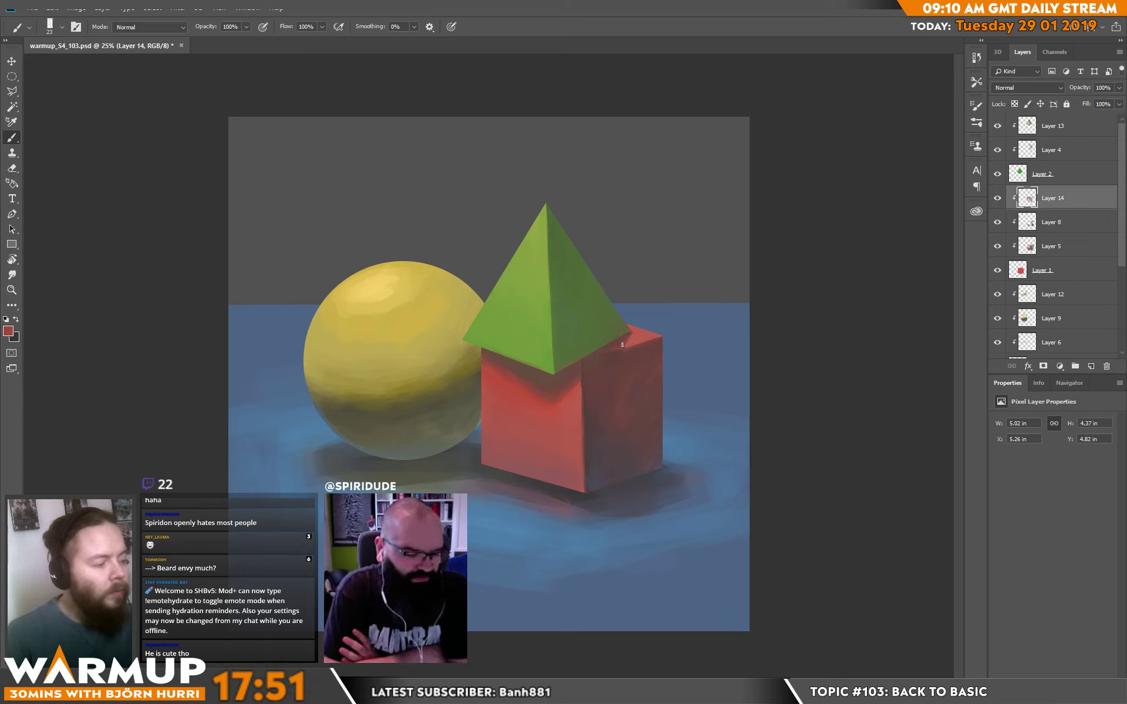
pyautogui.keyDown('alt'); pyautogui.click(631, 336); pyautogui.keyUp('alt')
pyautogui.moveTo(632, 332); pyautogui.dragTo(623, 349)
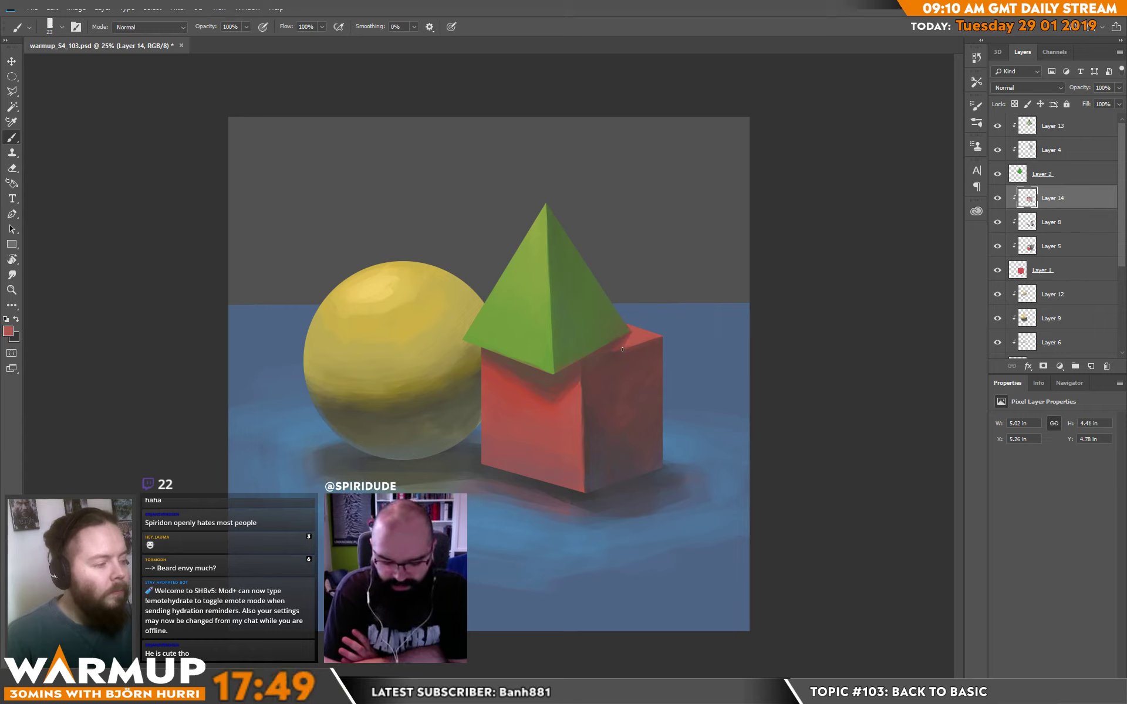
pyautogui.keyDown('alt'); pyautogui.click(624, 350); pyautogui.keyUp('alt')
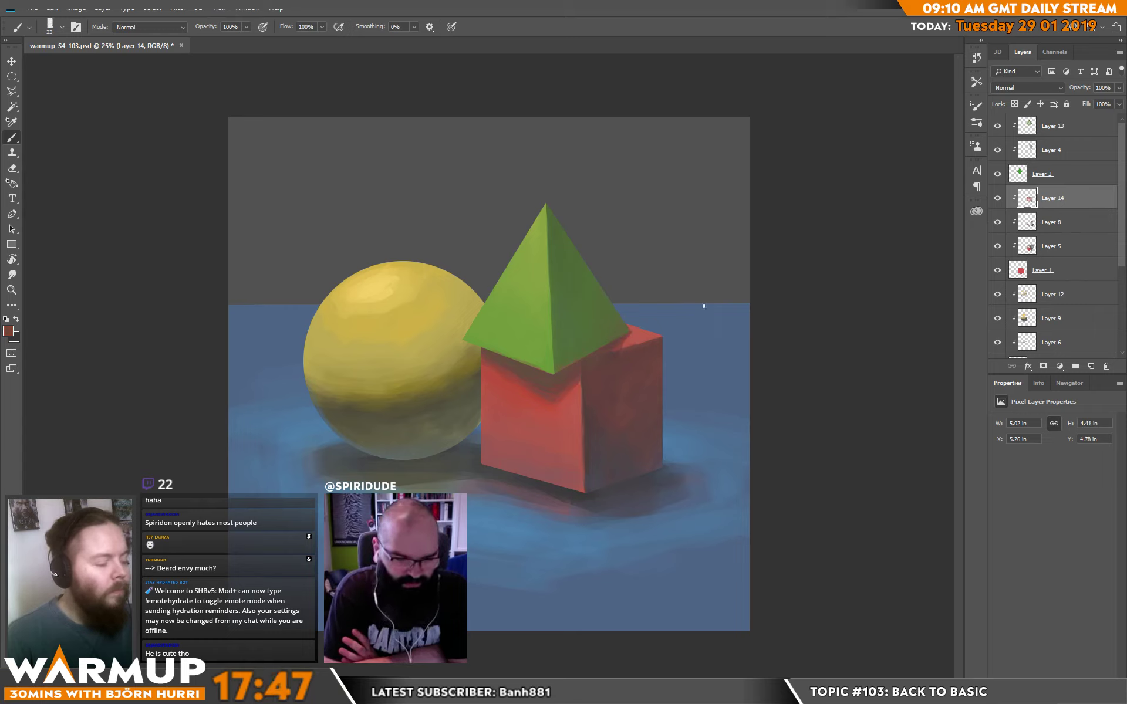
# Sample dark tones and deepen the contact shadow beneath the pyramid's base, enlarging the brush to 69 px.
pyautogui.keyDown('alt'); pyautogui.click(588, 465); pyautogui.keyUp('alt')
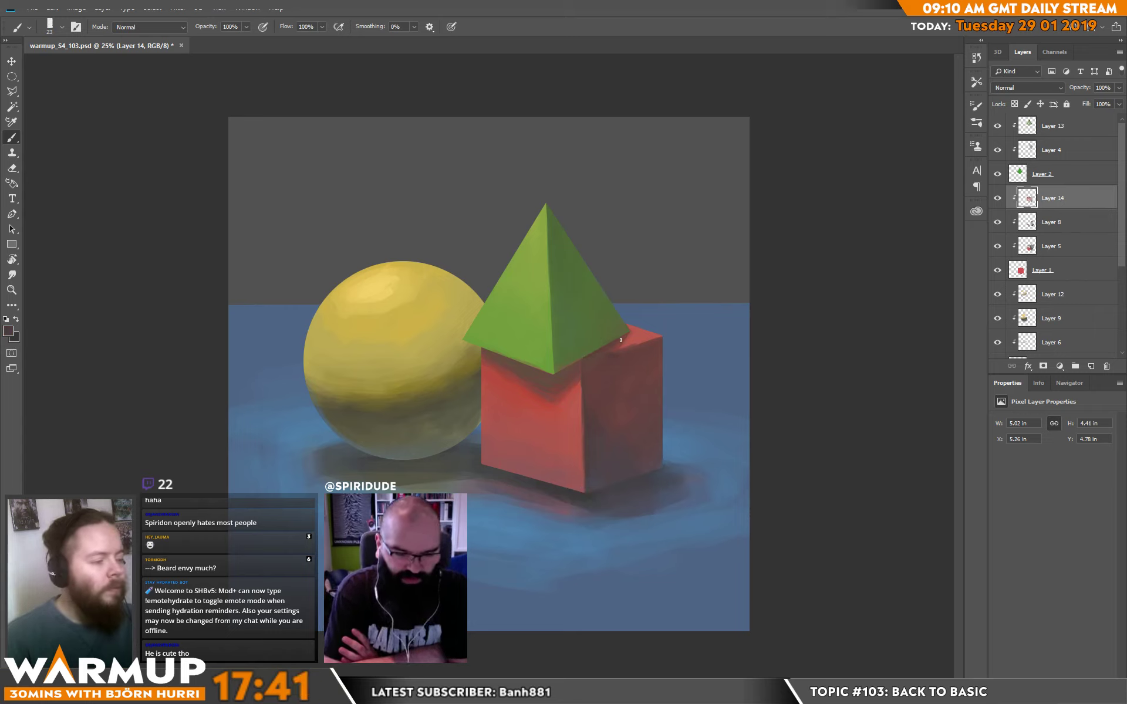
pyautogui.keyDown('alt'); pyautogui.click(579, 390); pyautogui.keyUp('alt')
pyautogui.keyDown('alt'); pyautogui.click(827, 364); pyautogui.keyUp('alt')
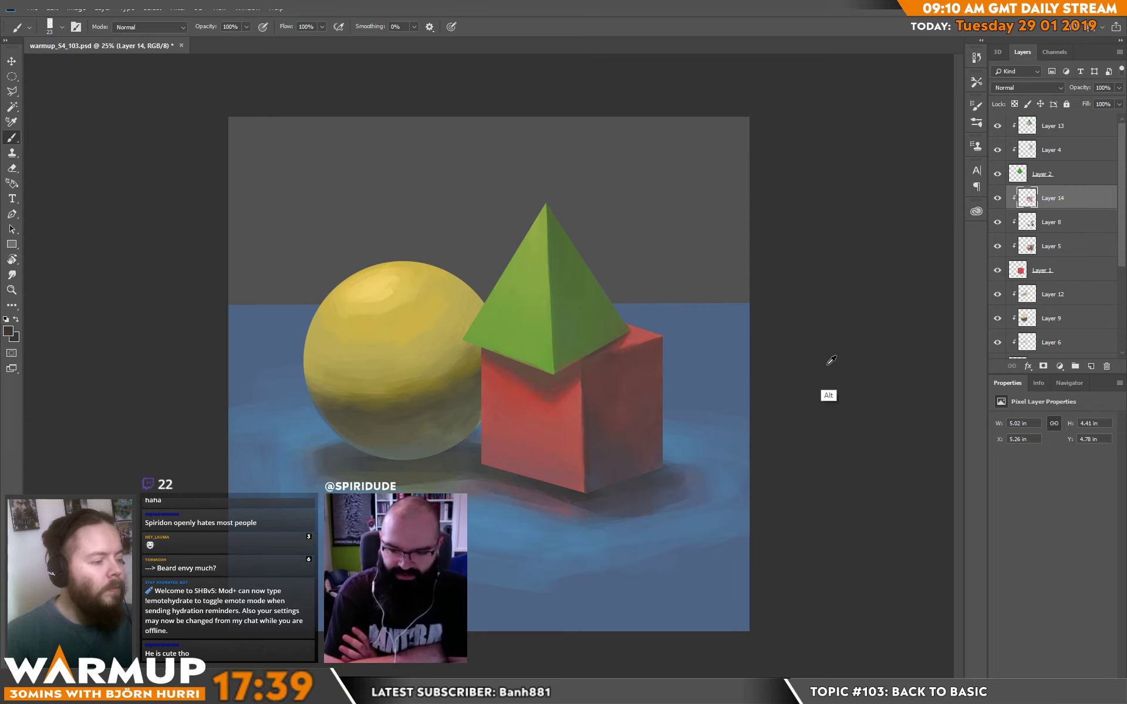
pyautogui.rightClick(593, 348)
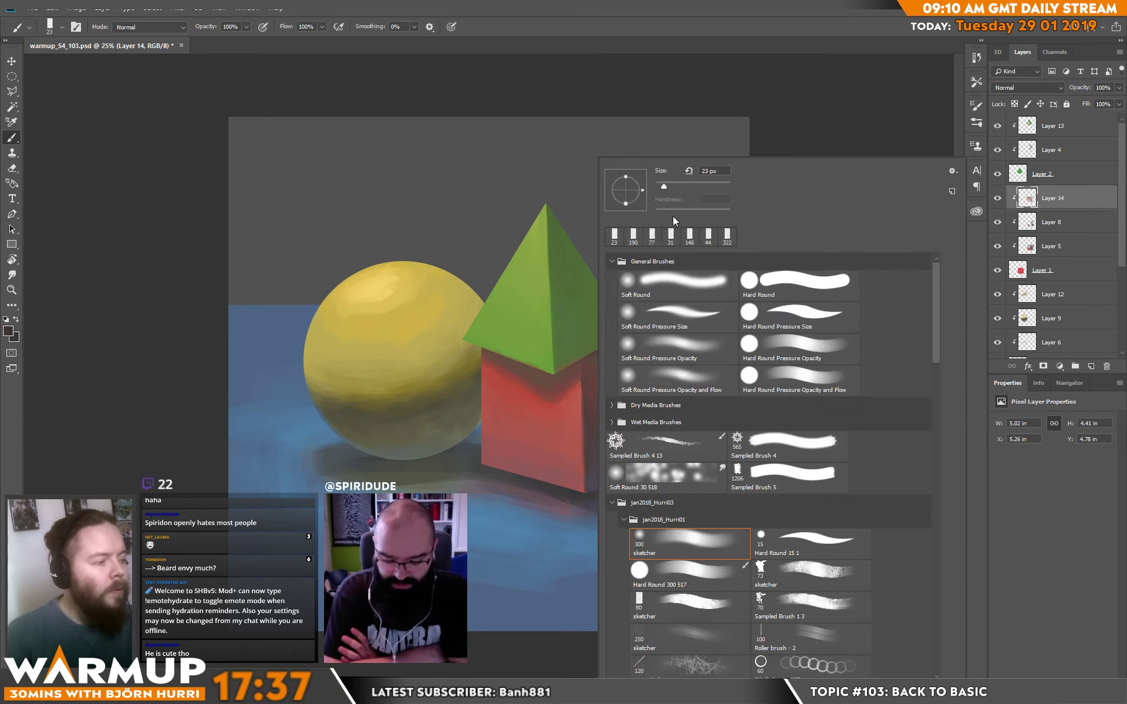
pyautogui.click(565, 377)
pyautogui.keyDown('alt'); pyautogui.click(575, 366); pyautogui.keyUp('alt')
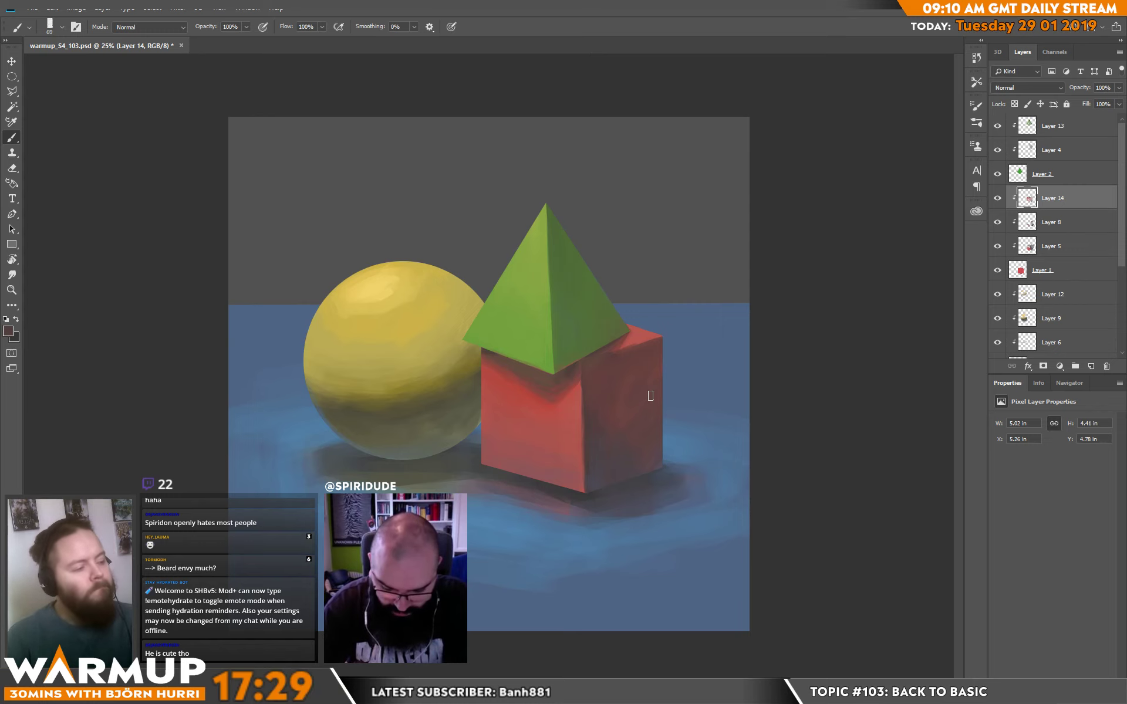
# Enlarge the brush to 168 px and soften the pyramid's cast shadow into the cube's front face with sampled reds.
pyautogui.rightClick(542, 402)
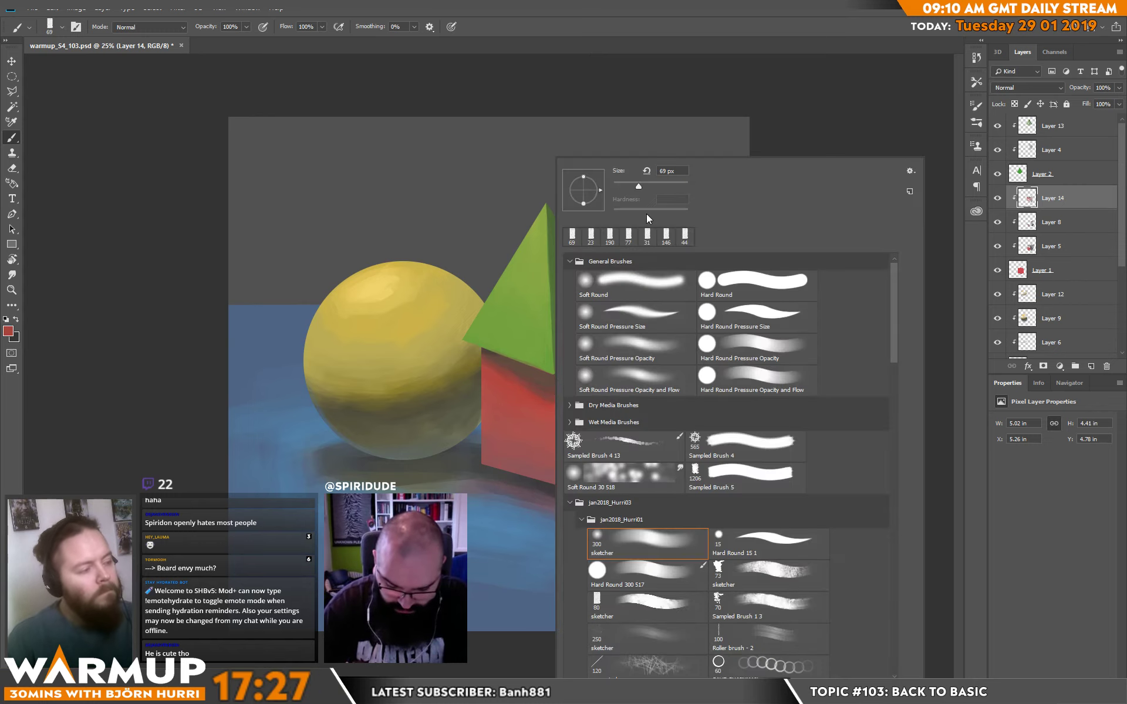
pyautogui.moveTo(647, 186); pyautogui.dragTo(662, 186)
pyautogui.click(544, 392)
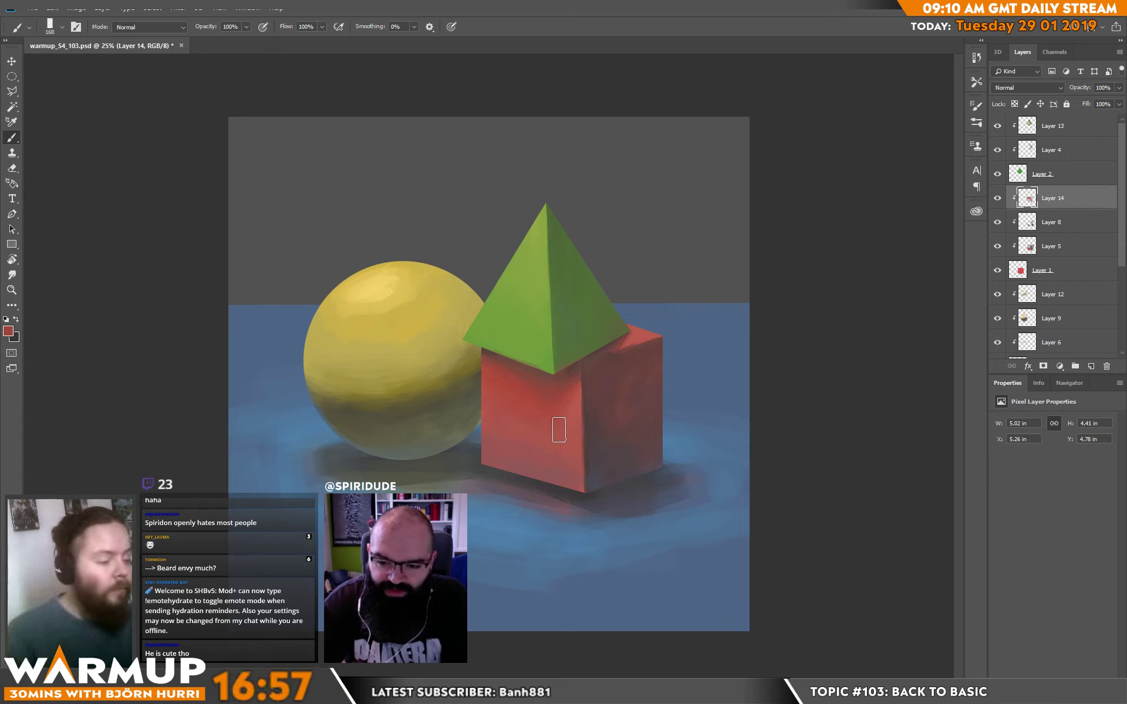
pyautogui.keyDown('alt'); pyautogui.click(549, 406); pyautogui.keyUp('alt')
pyautogui.keyDown('alt'); pyautogui.click(559, 411); pyautogui.keyUp('alt')
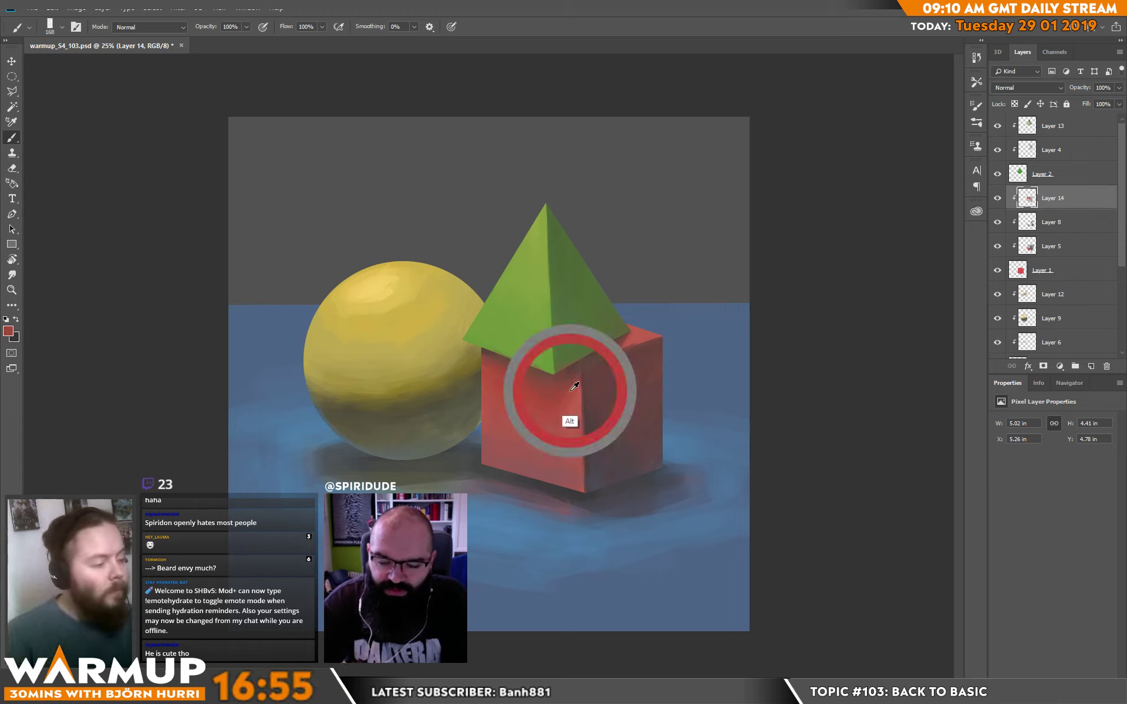
# Set the foreground colour to red e24142 and paint and blend it over the cube's front face.
pyautogui.click(8, 331)
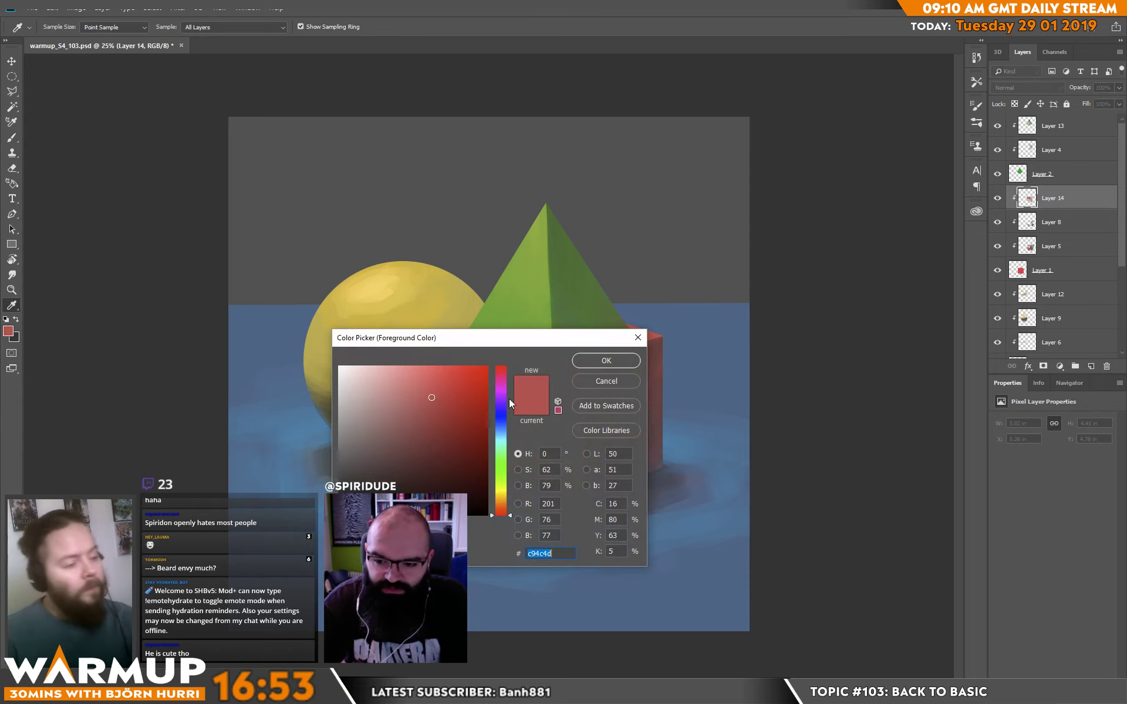
pyautogui.click(616, 361)
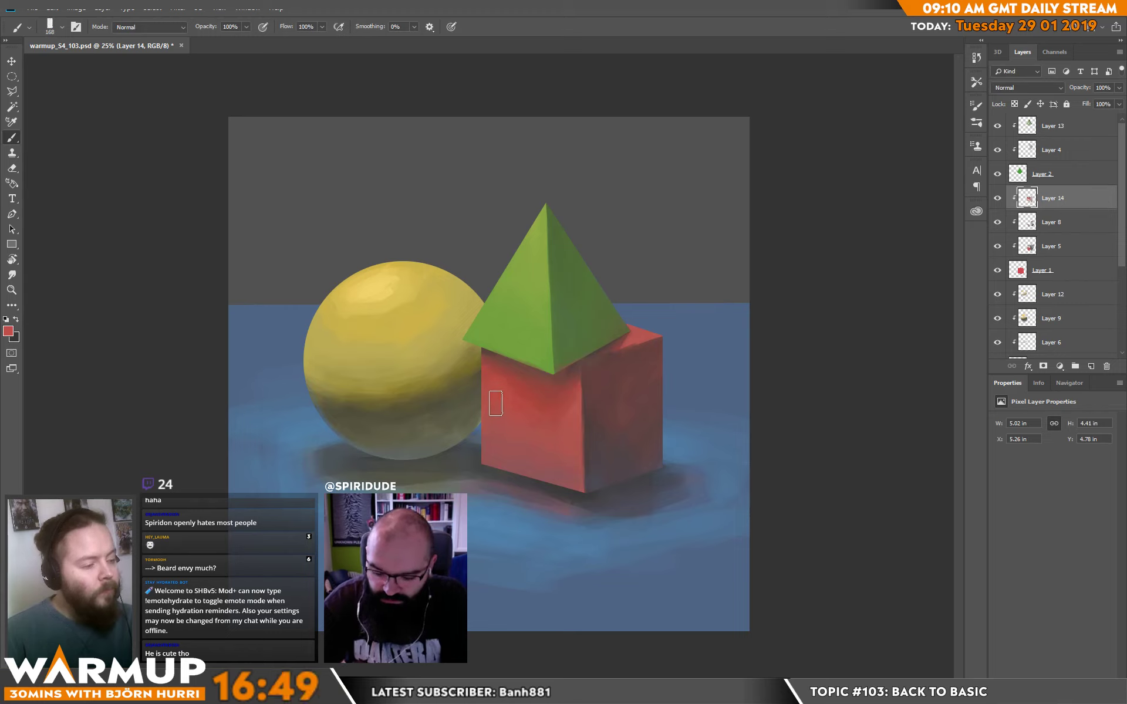
pyautogui.moveTo(542, 413)
pyautogui.mouseDown()
pyautogui.moveTo(571, 437)
pyautogui.moveTo(575, 464)
pyautogui.mouseUp()
pyautogui.keyDown('alt'); pyautogui.click(589, 430); pyautogui.keyUp('alt')
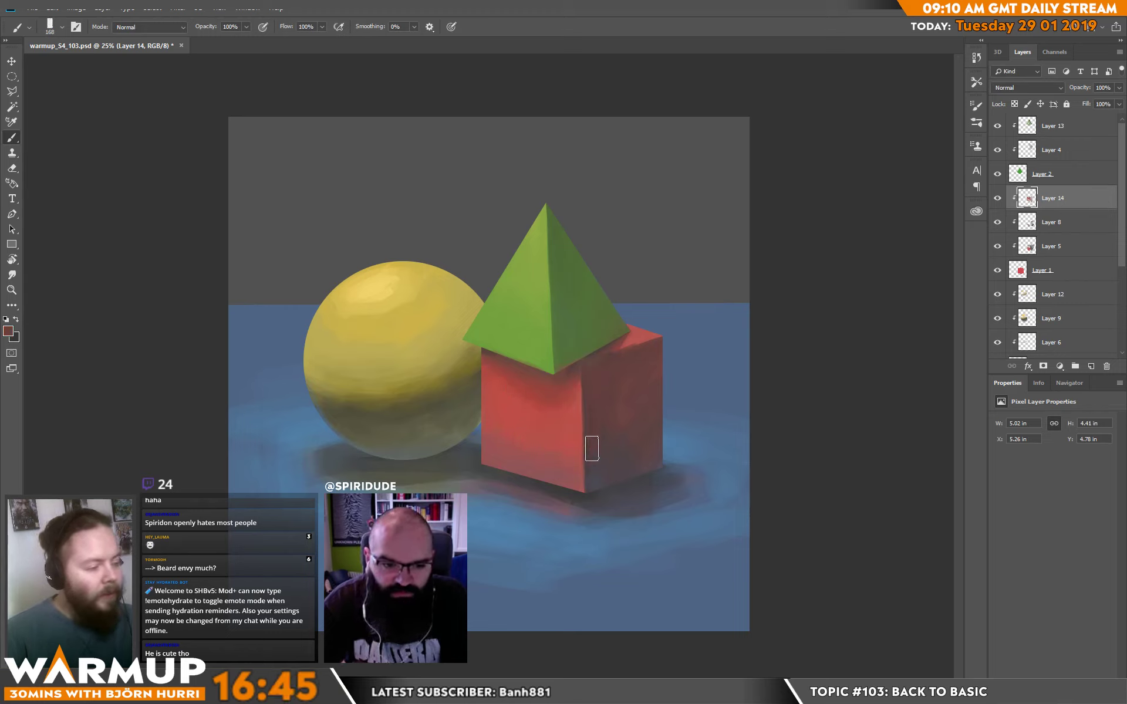
pyautogui.keyDown('alt'); pyautogui.click(555, 443); pyautogui.keyUp('alt')
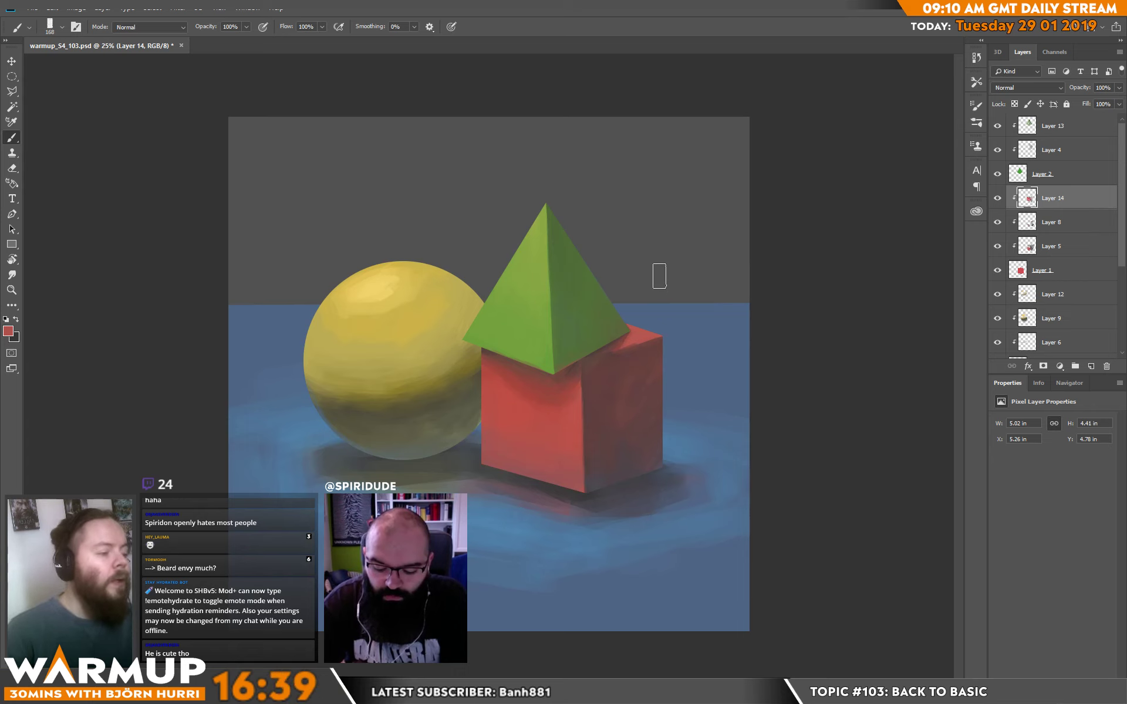
# Paint the cube's top face orange-red ff2400 with a 32 px brush on a new clipped layer above Layer 14.
pyautogui.keyDown('alt'); pyautogui.click(509, 412); pyautogui.keyUp('alt')
pyautogui.click(8, 332)
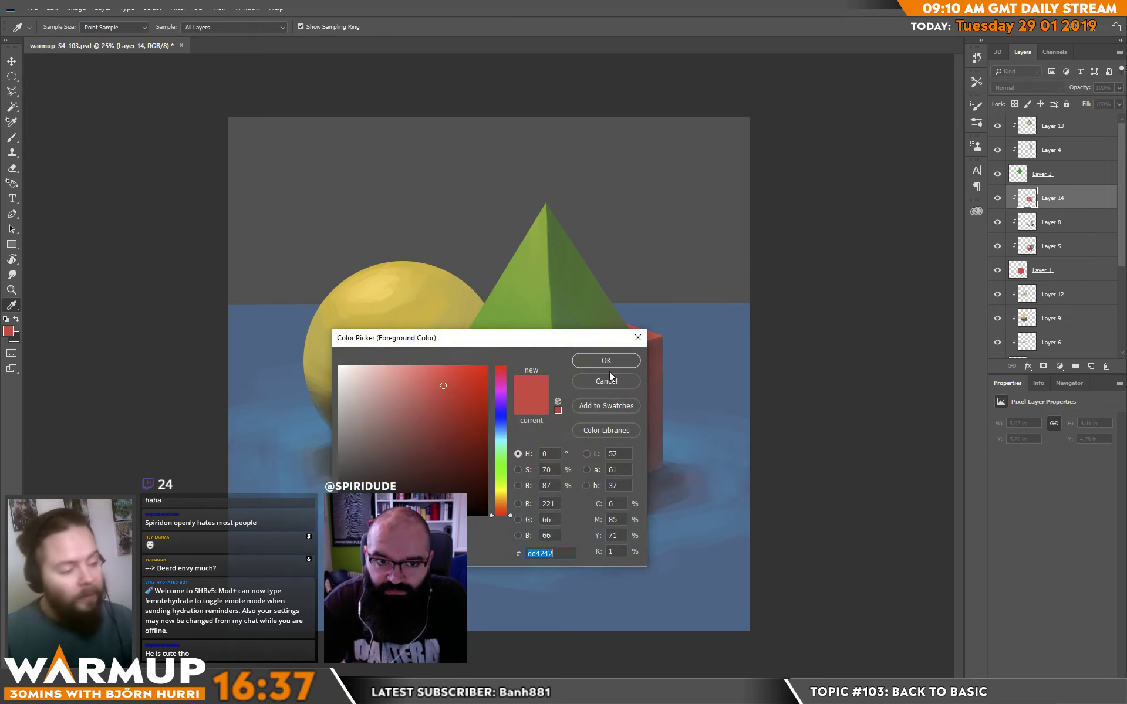
pyautogui.moveTo(501, 511); pyautogui.dragTo(501, 505)
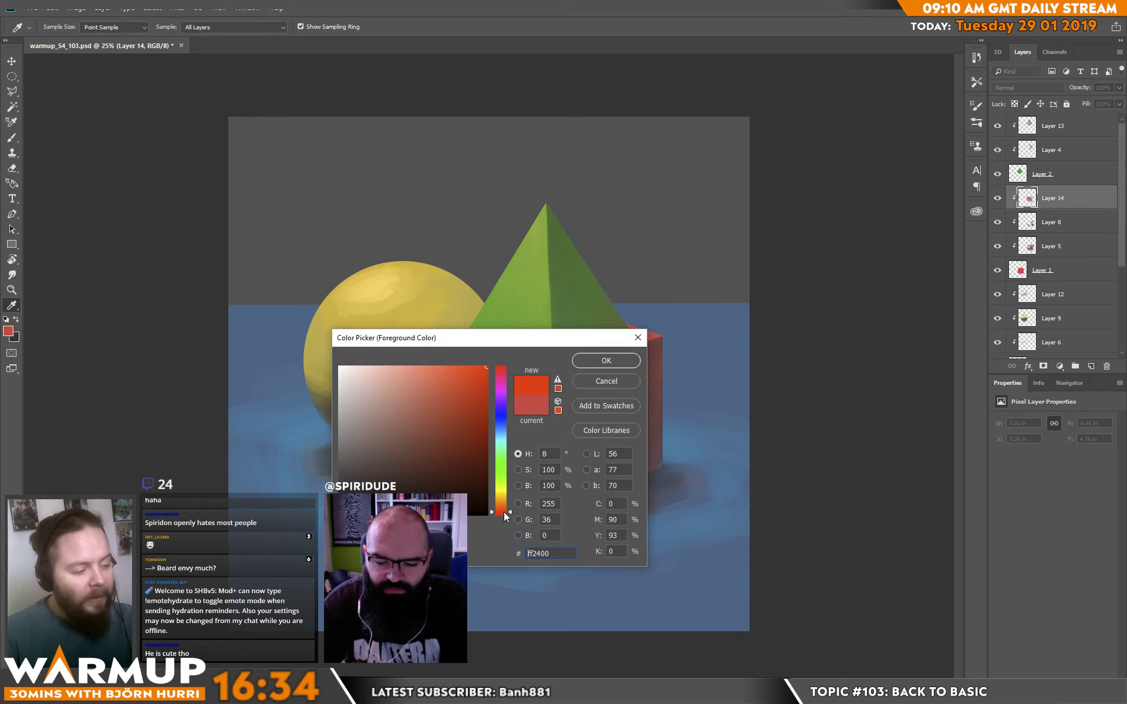
pyautogui.click(581, 362)
pyautogui.rightClick(665, 324)
pyautogui.click(734, 186)
pyautogui.click(815, 129)
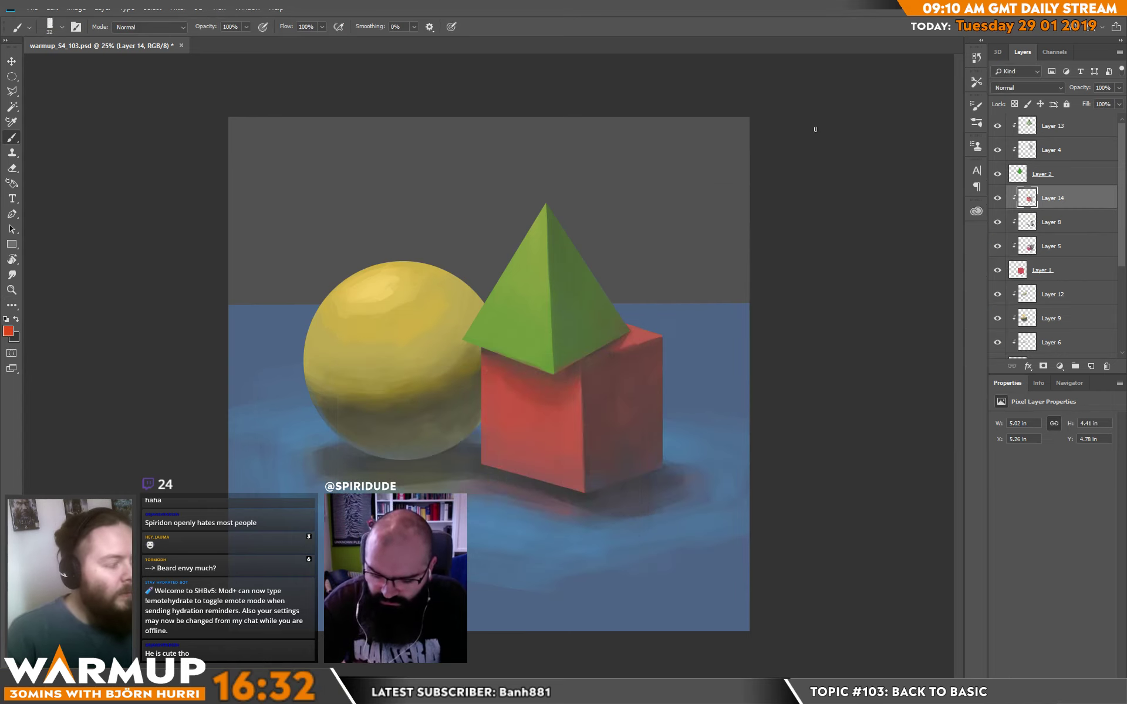
pyautogui.click(1090, 366)
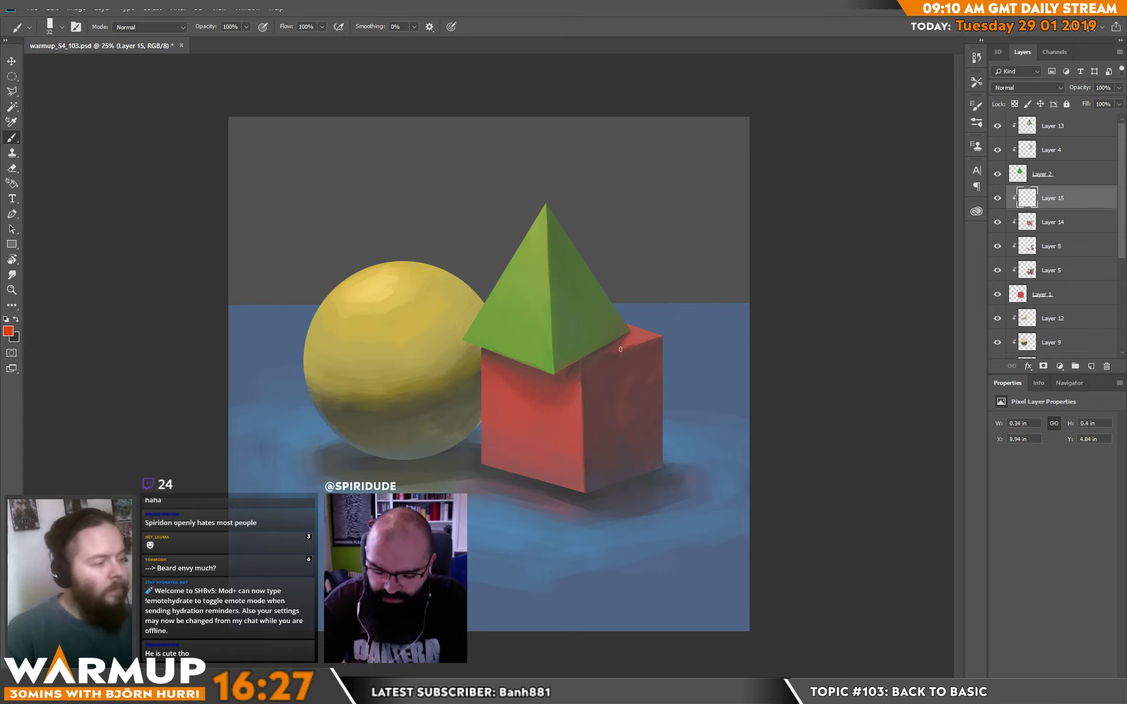
pyautogui.moveTo(620, 349); pyautogui.dragTo(665, 326)
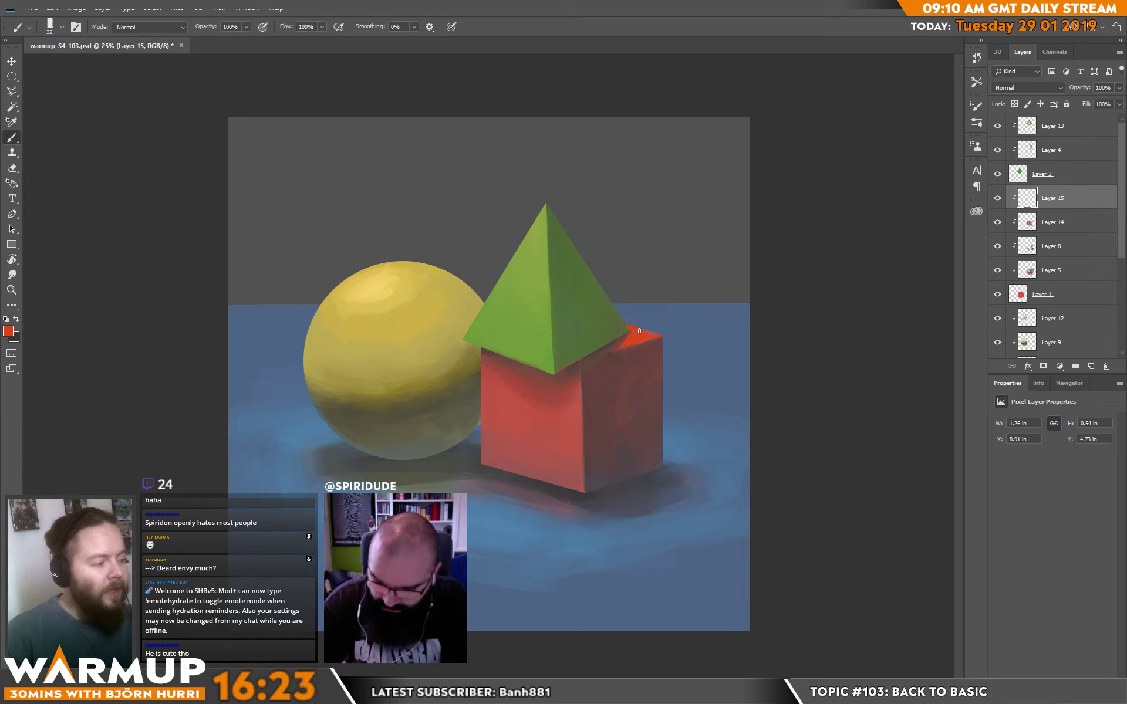
pyautogui.moveTo(639, 331); pyautogui.dragTo(651, 336)
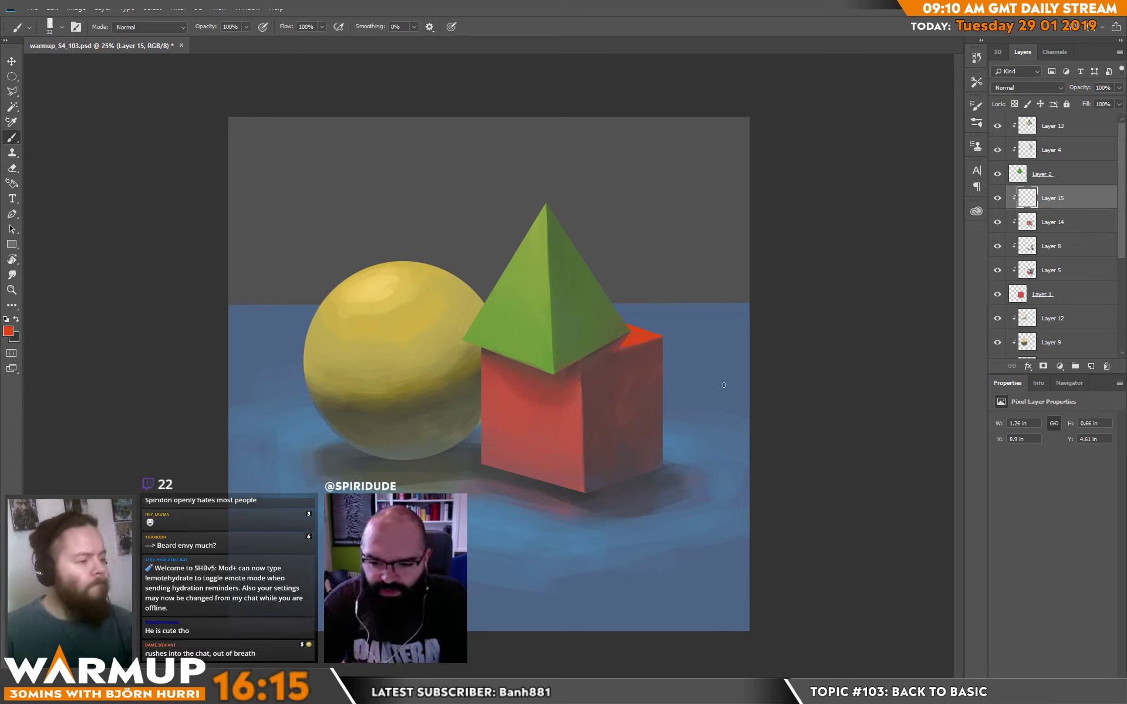
# Glaze the orange-red over the upper part of the cube's front face with a 152 px brush and clean up the overspill.
pyautogui.moveTo(486, 368); pyautogui.dragTo(483, 359)
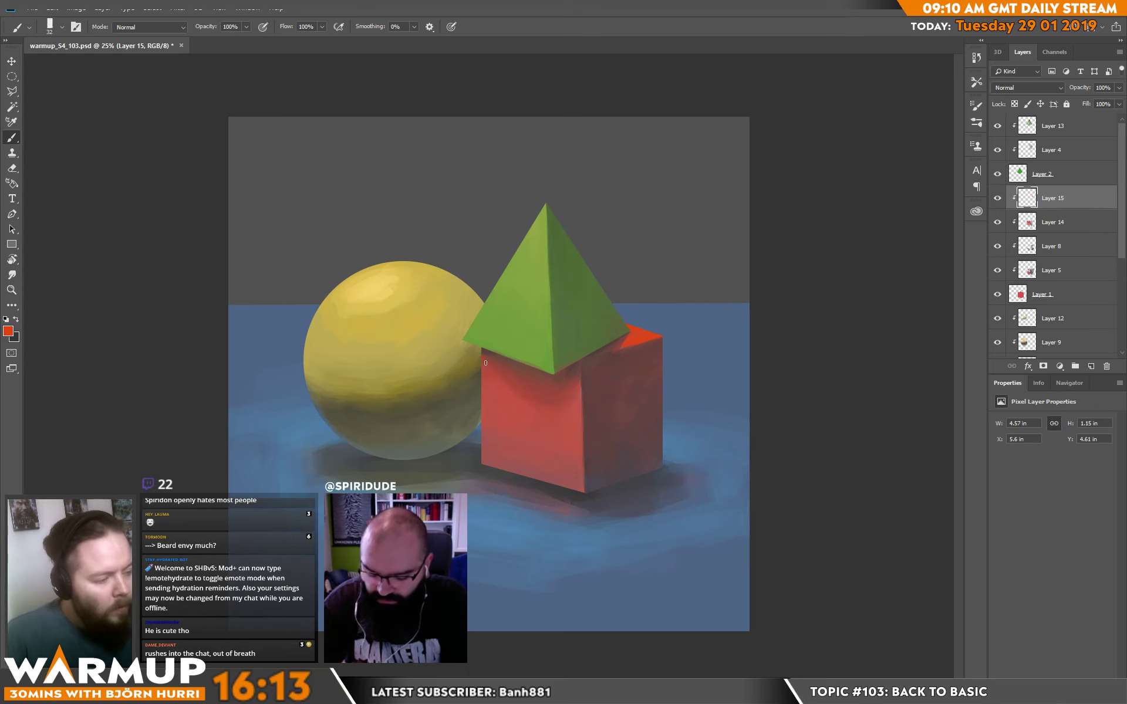
pyautogui.rightClick(501, 365)
pyautogui.moveTo(576, 188); pyautogui.dragTo(612, 188)
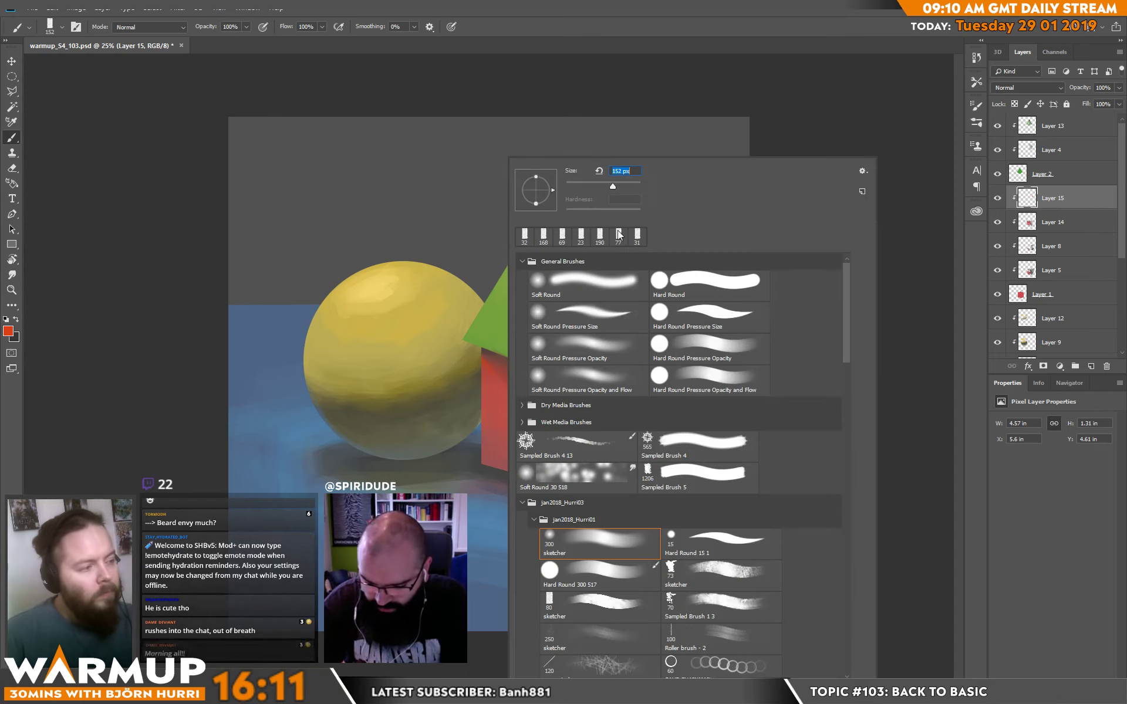
pyautogui.moveTo(470, 360)
pyautogui.mouseDown()
pyautogui.moveTo(542, 423)
pyautogui.moveTo(576, 411)
pyautogui.moveTo(555, 426)
pyautogui.moveTo(573, 422)
pyautogui.moveTo(566, 447)
pyautogui.mouseUp()
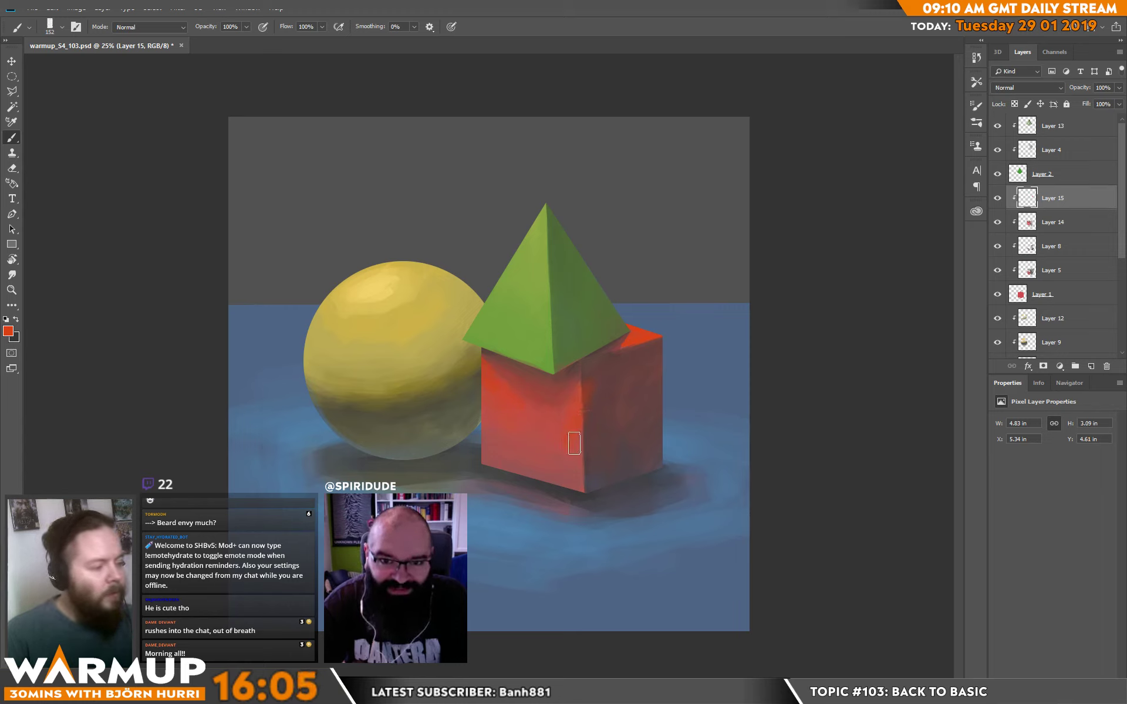
pyautogui.press('e')
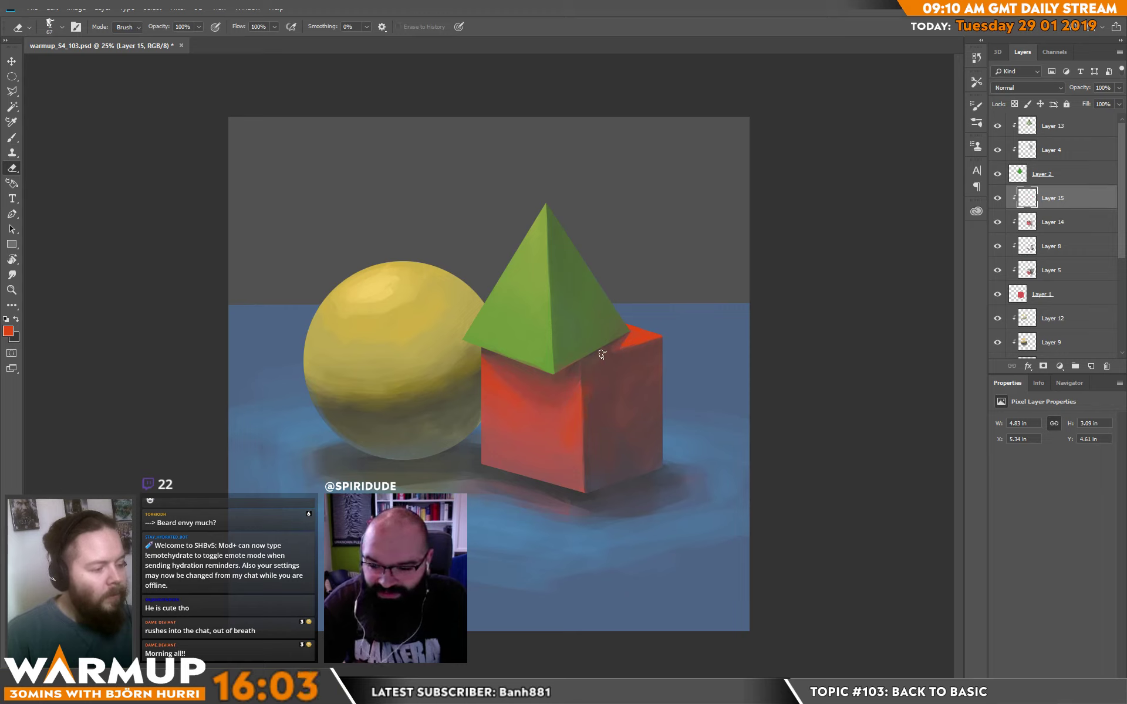
pyautogui.press('b')
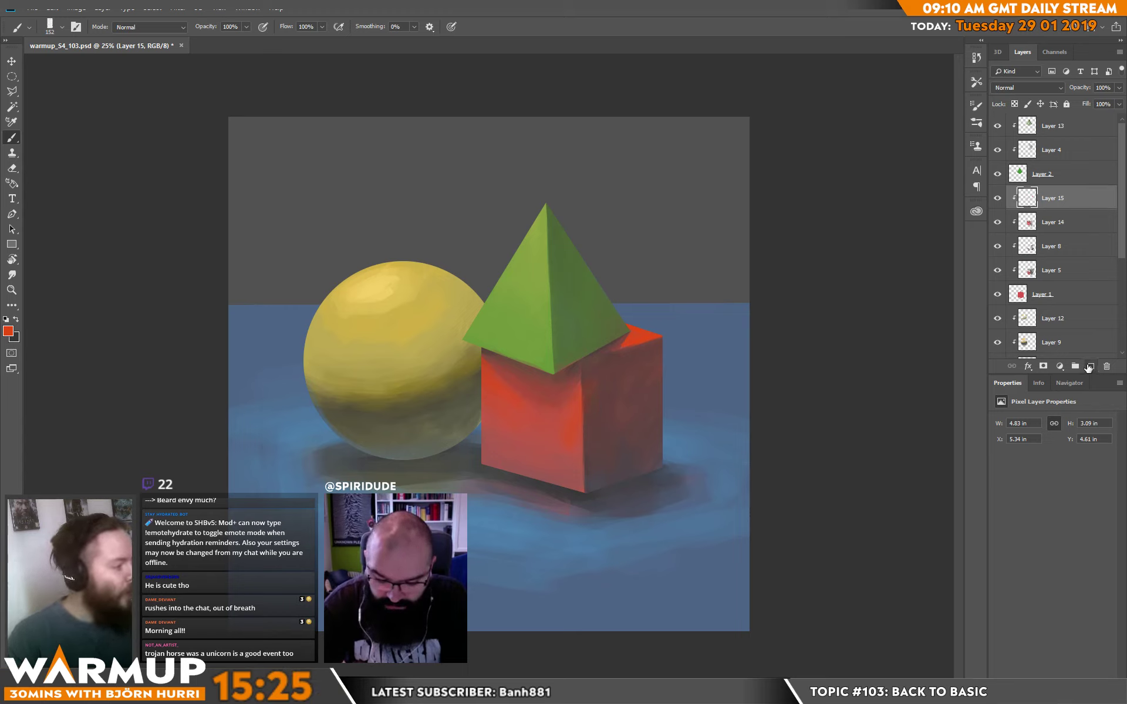
# Add a clipped layer above Layer 15 and glaze sampled reds over the cube's shaded side face with a 480 px brush.
pyautogui.click(1091, 366)
pyautogui.rightClick(637, 388)
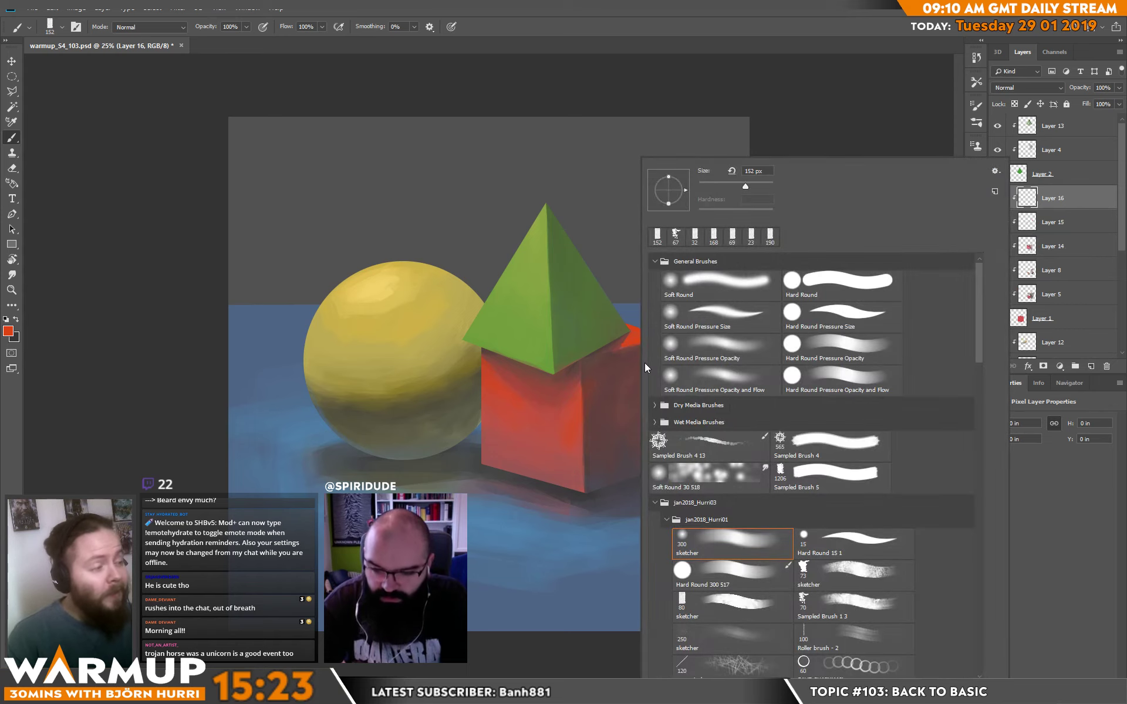
pyautogui.click(827, 102)
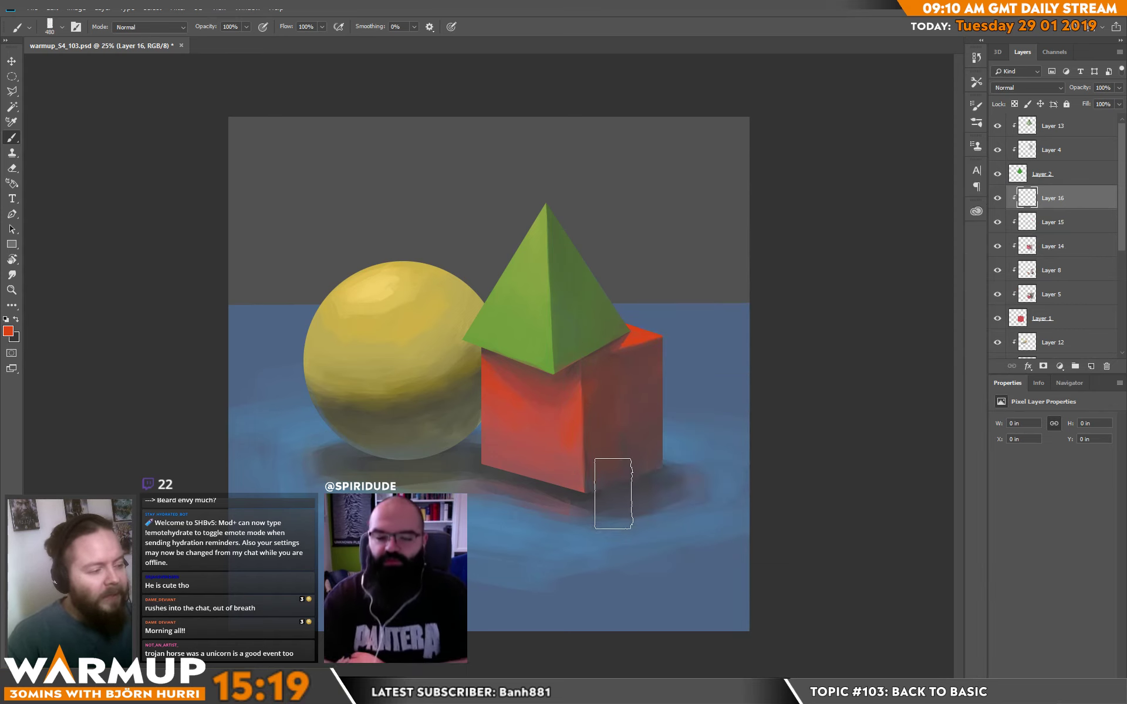
pyautogui.moveTo(651, 351)
pyautogui.mouseDown()
pyautogui.moveTo(657, 469)
pyautogui.moveTo(639, 343)
pyautogui.moveTo(613, 469)
pyautogui.mouseUp()
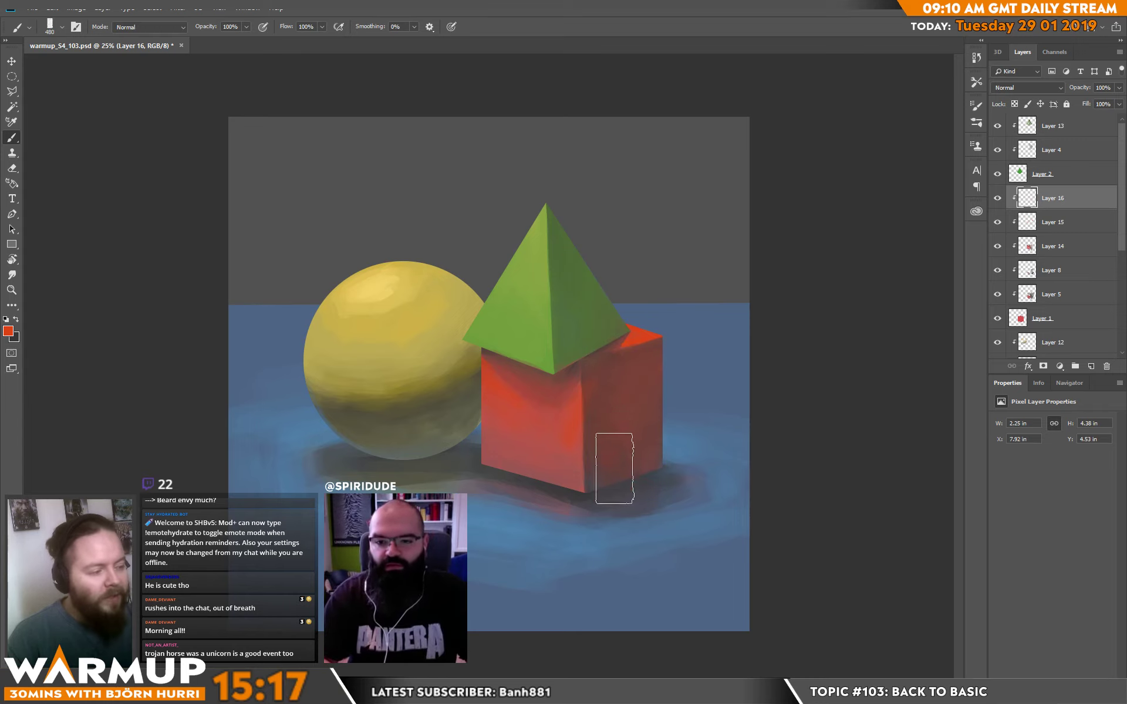
pyautogui.moveTo(601, 371); pyautogui.dragTo(599, 472)
pyautogui.keyDown('alt'); pyautogui.click(600, 477); pyautogui.keyUp('alt')
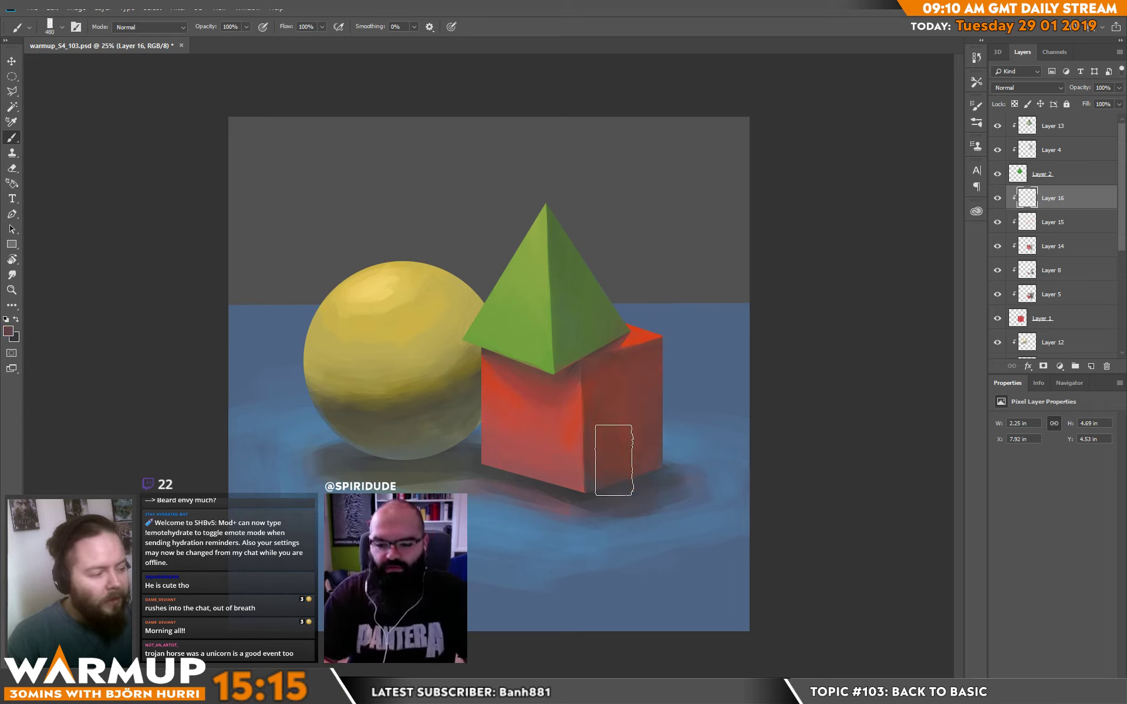
pyautogui.moveTo(650, 409); pyautogui.dragTo(603, 381)
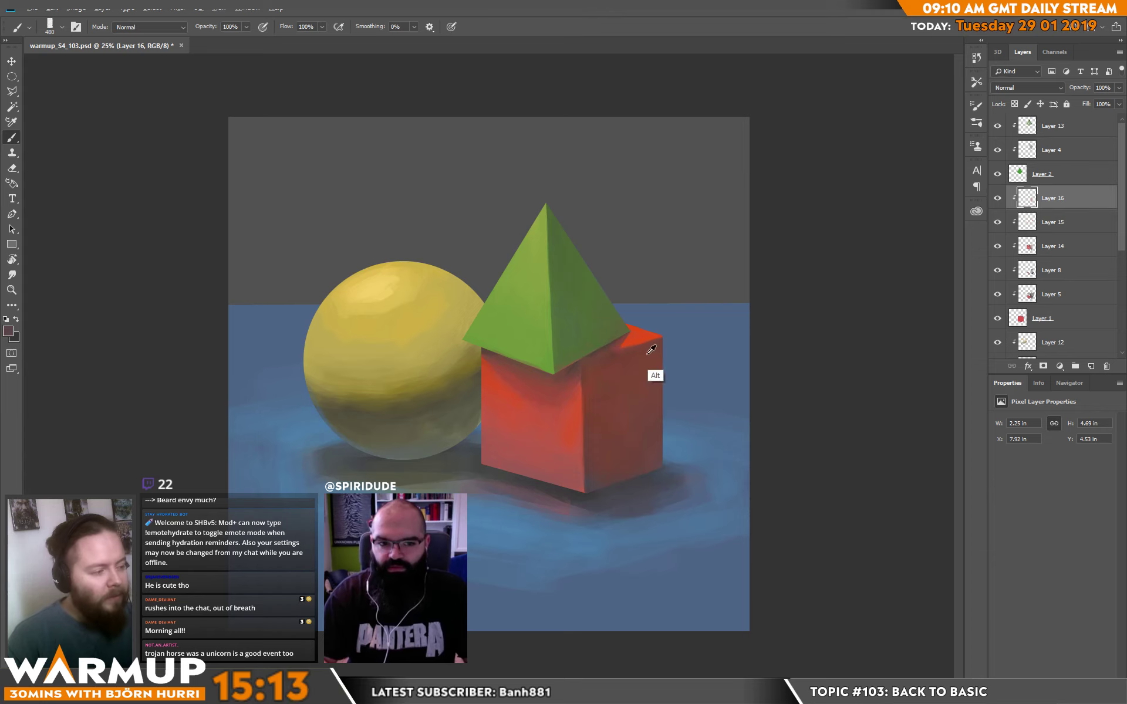
pyautogui.keyDown('alt'); pyautogui.click(634, 368); pyautogui.keyUp('alt')
# Reduce the brush to 29 px and refine the cube's top edge beside the pyramid's base with sampled reds.
pyautogui.rightClick(672, 351)
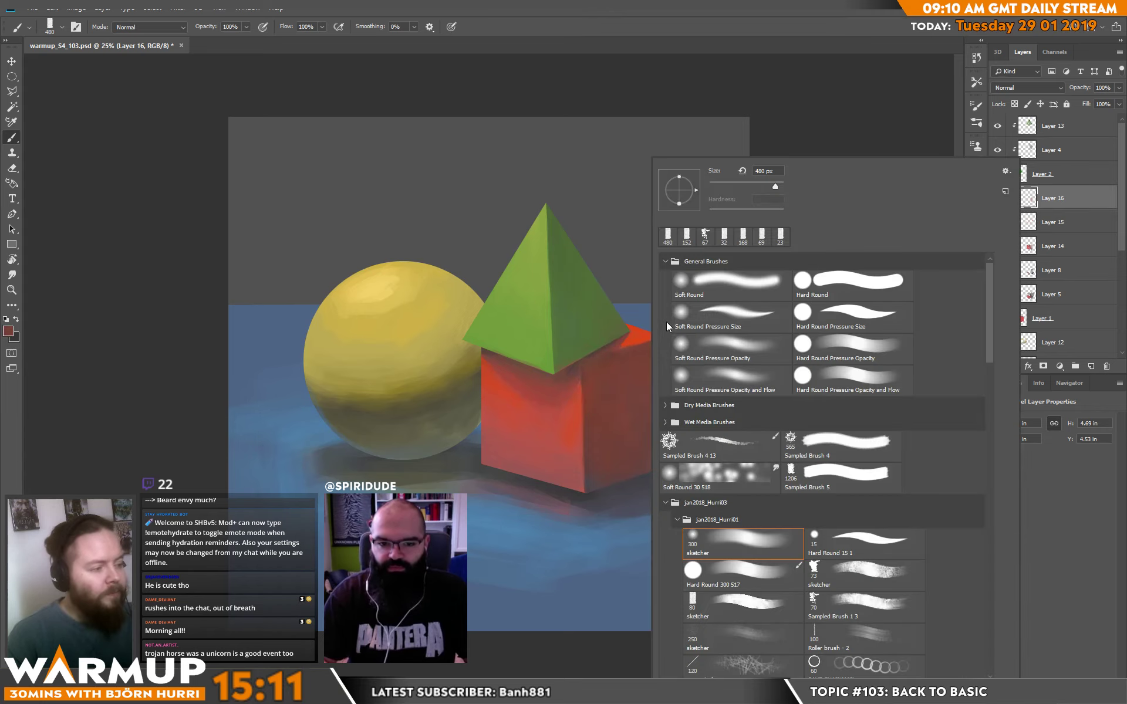
pyautogui.doubleClick(722, 189)
pyautogui.keyDown('alt'); pyautogui.click(631, 348); pyautogui.keyUp('alt')
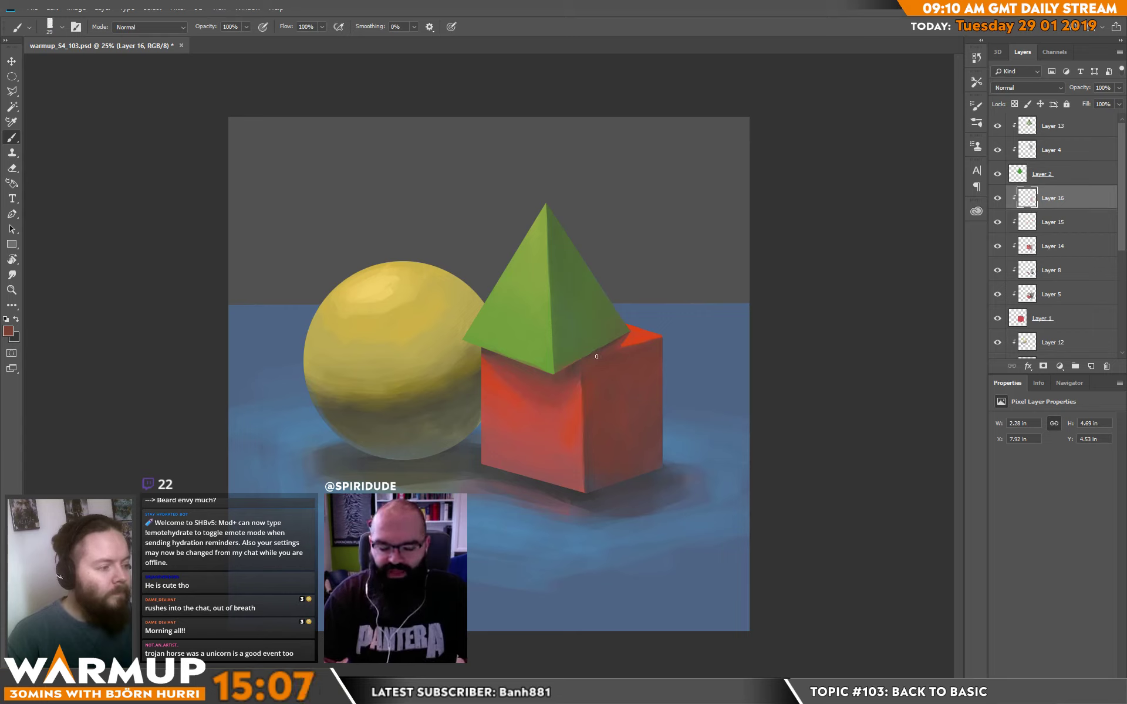
pyautogui.keyDown('alt'); pyautogui.click(619, 345); pyautogui.keyUp('alt')
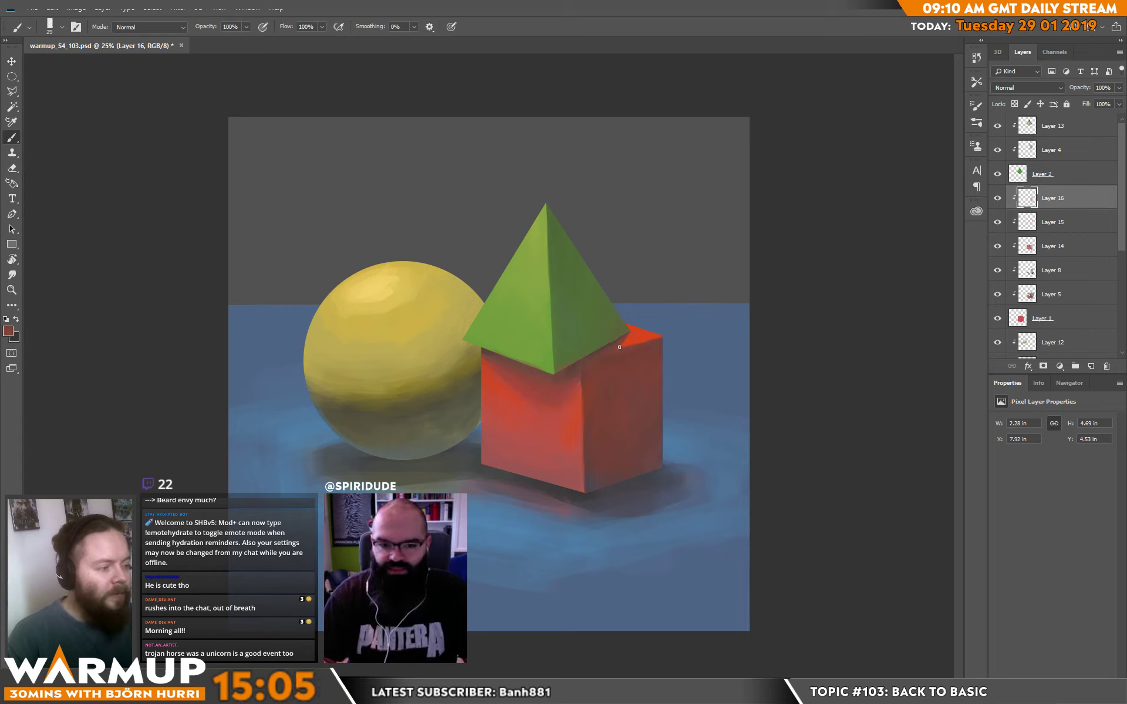
pyautogui.keyDown('alt'); pyautogui.click(626, 338); pyautogui.keyUp('alt')
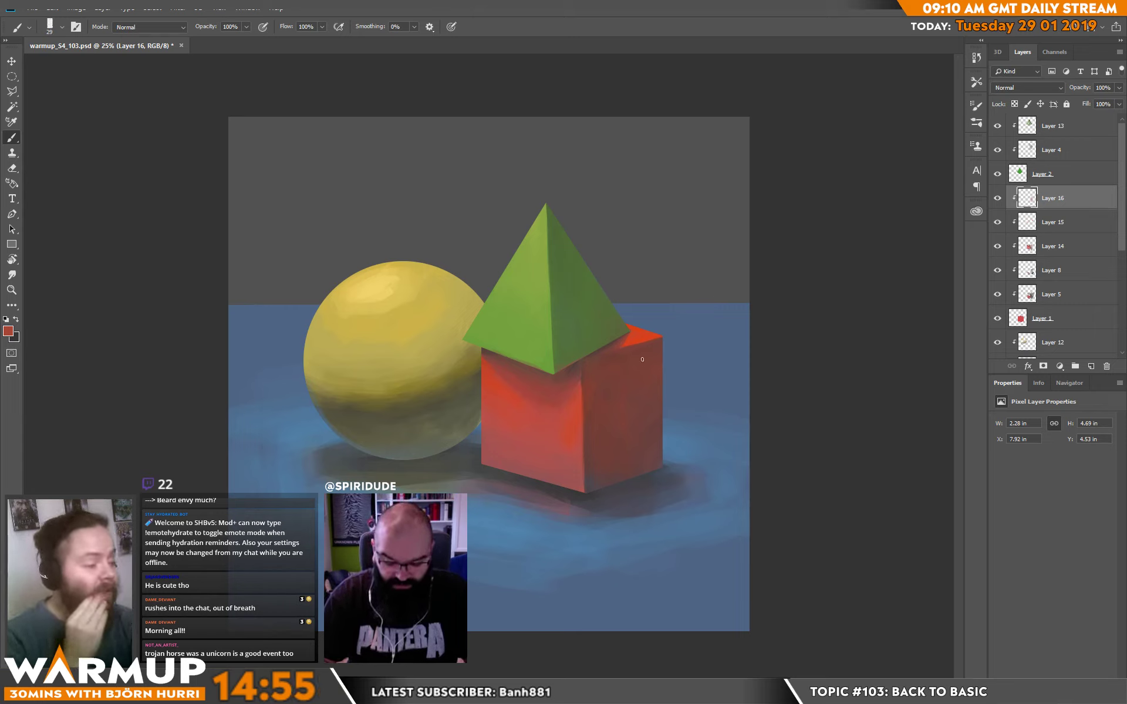
# Refine the front face's outer edge and the vertical corner between the cube's two visible faces with sampled reds.
pyautogui.moveTo(497, 409); pyautogui.dragTo(485, 430)
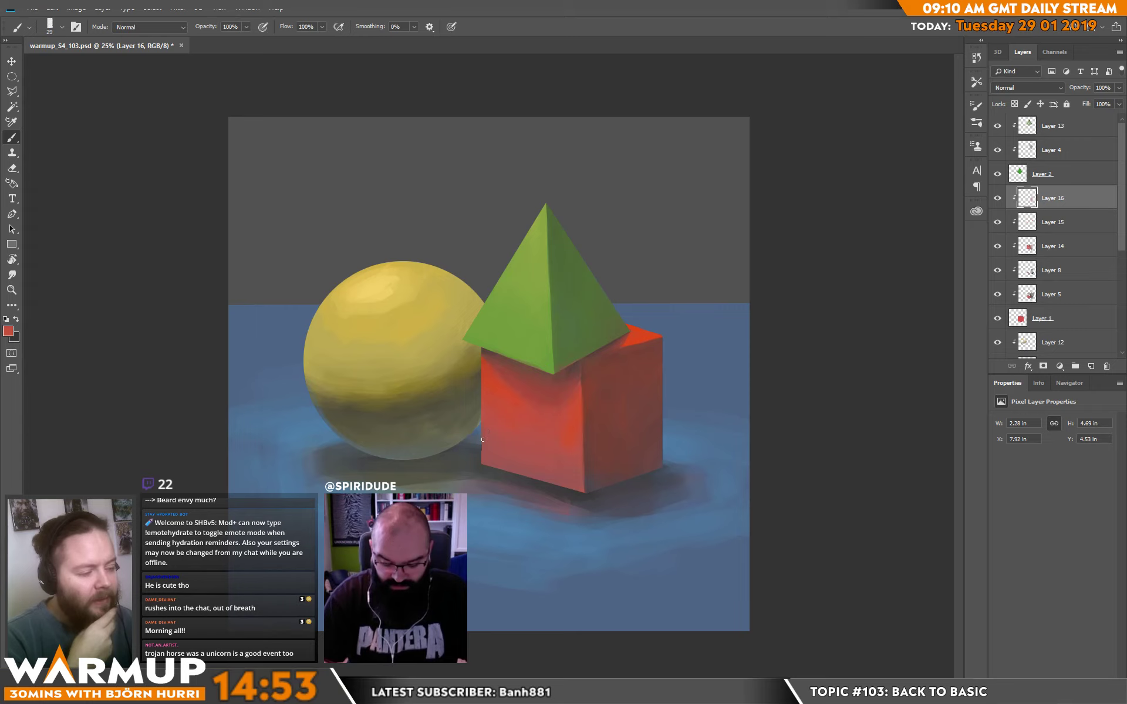
pyautogui.keyDown('alt'); pyautogui.click(487, 368); pyautogui.keyUp('alt')
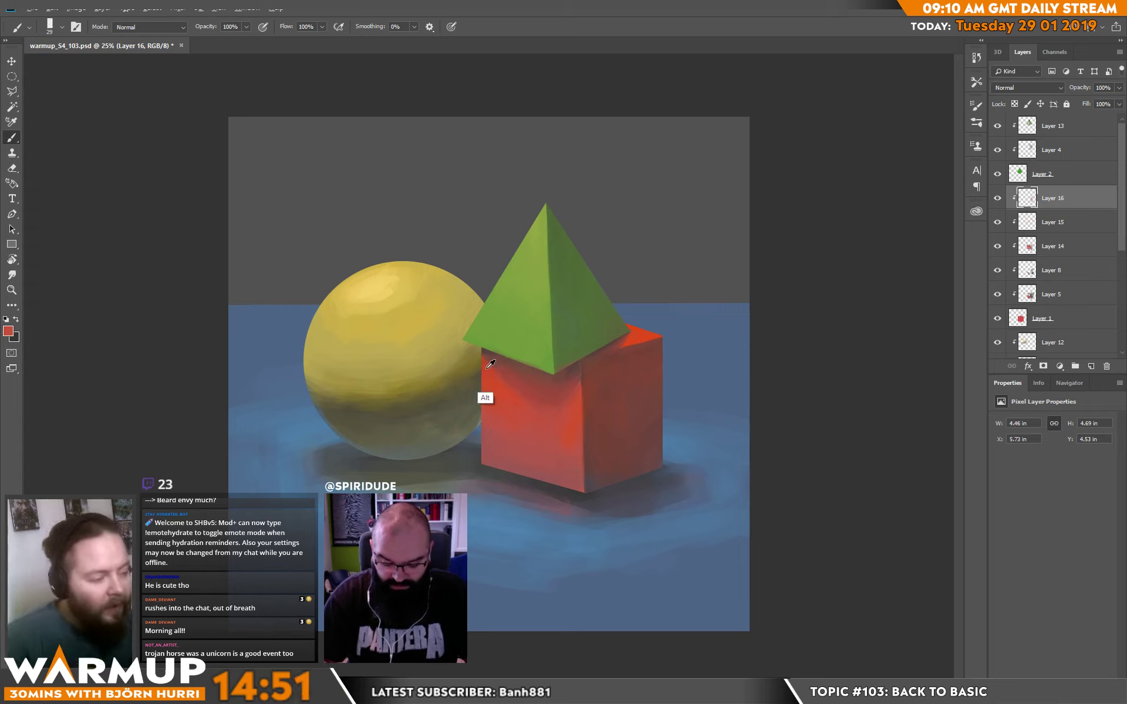
pyautogui.moveTo(485, 365); pyautogui.dragTo(480, 359)
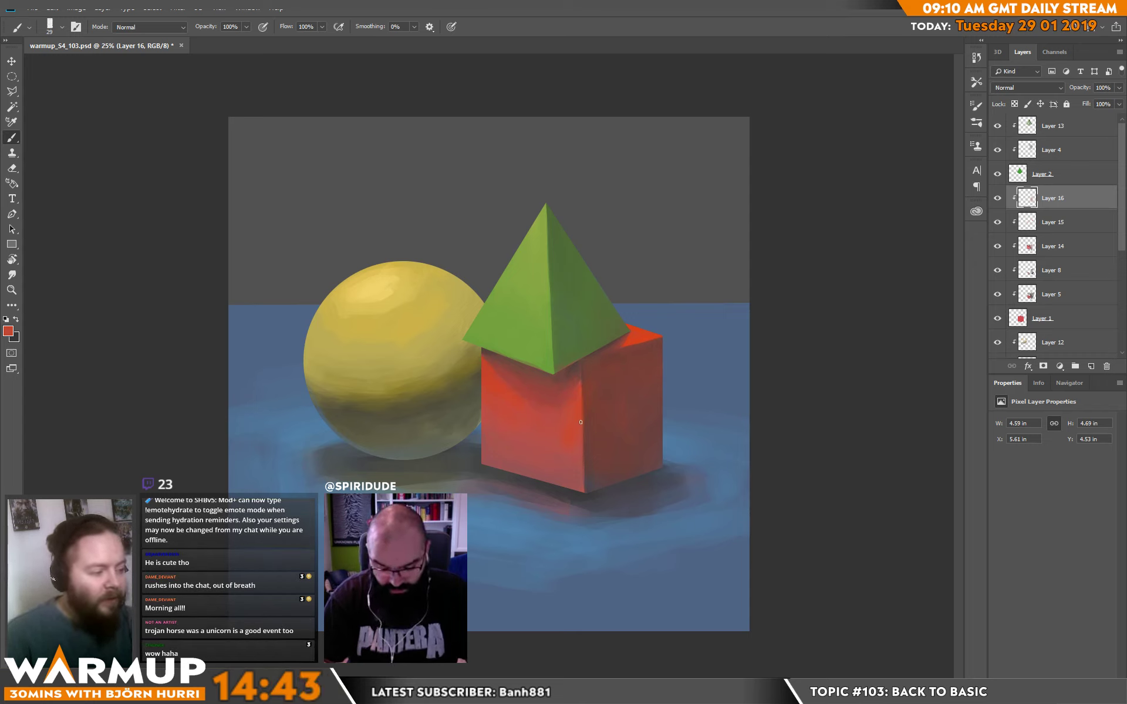
pyautogui.keyDown('alt'); pyautogui.click(582, 381); pyautogui.keyUp('alt')
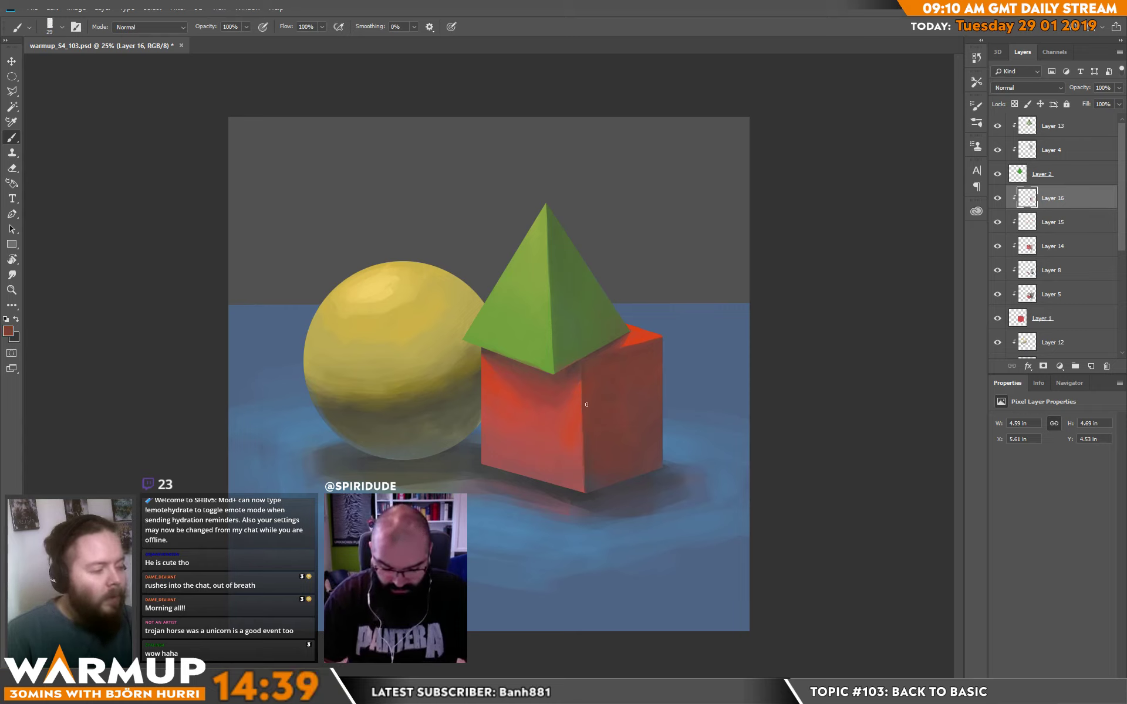
pyautogui.keyDown('alt'); pyautogui.click(584, 429); pyautogui.keyUp('alt')
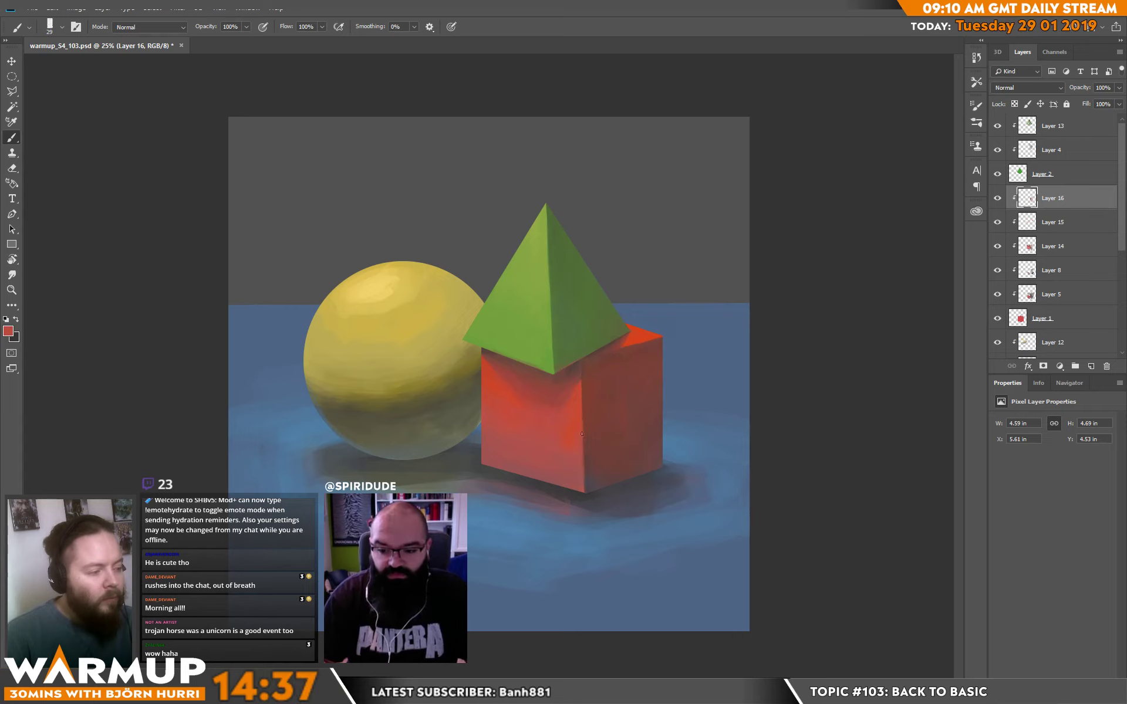
pyautogui.keyDown('alt'); pyautogui.click(586, 417); pyautogui.keyUp('alt')
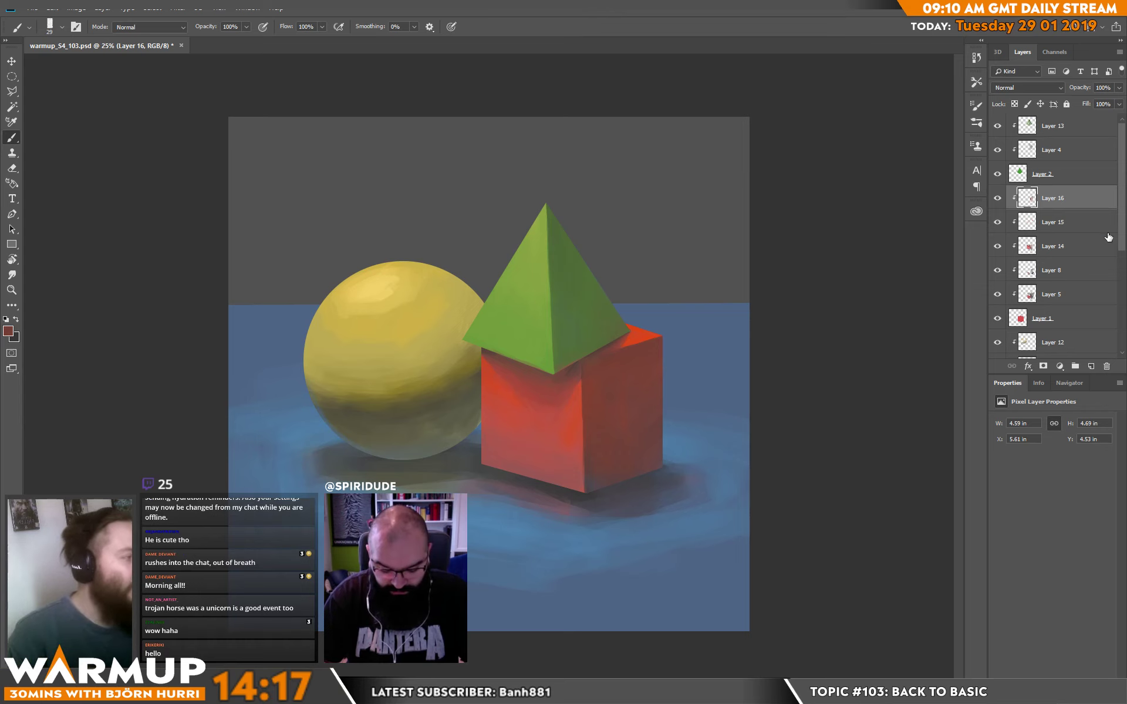
# Add a new layer above Layer 11 and paint sampled blue on the plane below the sphere with a 108 px brush.
pyautogui.scroll(-3, 1056, 234)
pyautogui.moveTo(1125, 286); pyautogui.dragTo(1126, 308)
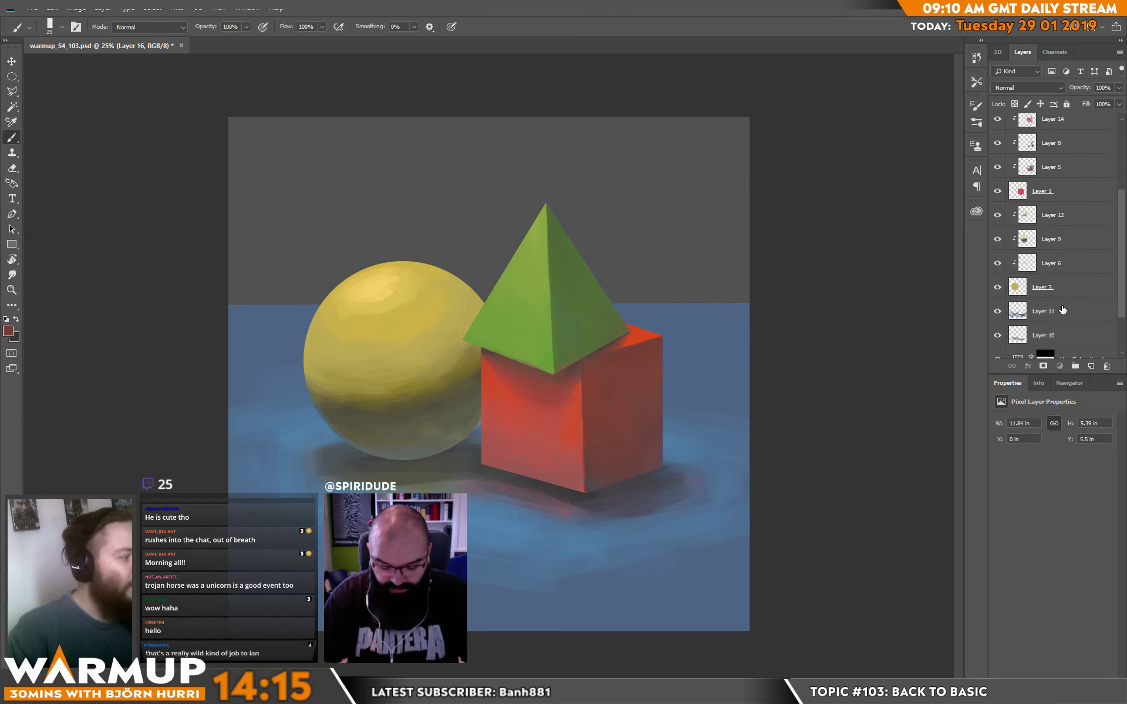
pyautogui.click(1061, 312)
pyautogui.click(1090, 367)
pyautogui.rightClick(513, 367)
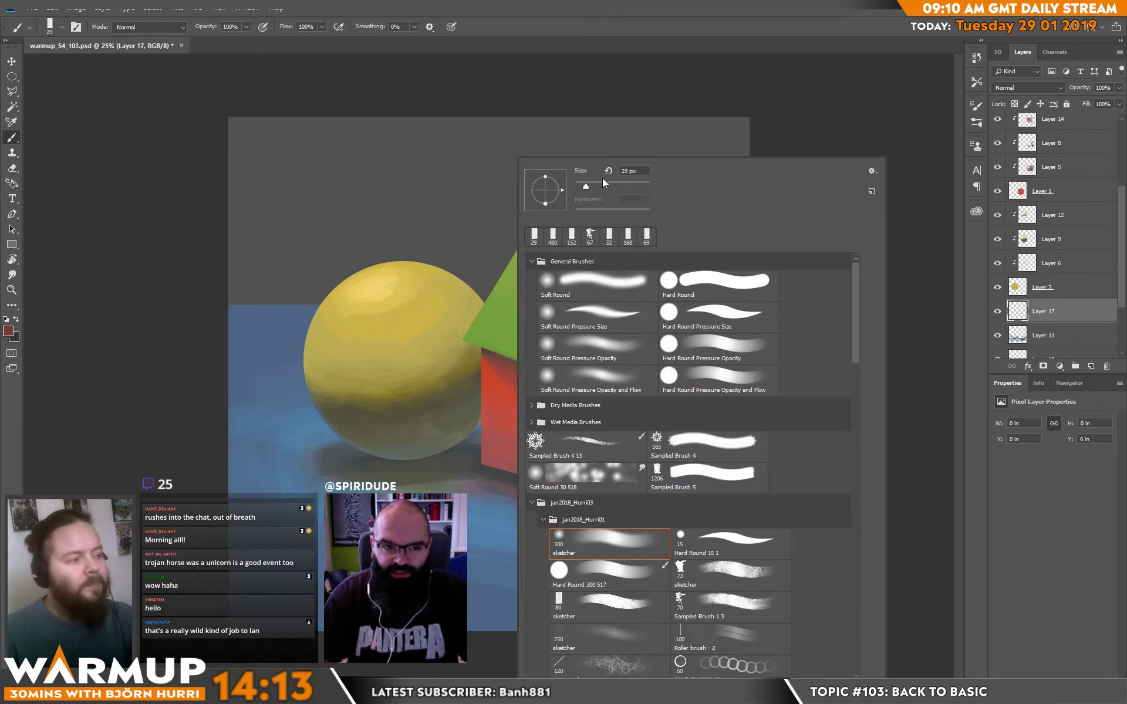
pyautogui.click(613, 185)
pyautogui.keyDown('alt'); pyautogui.click(392, 496); pyautogui.keyUp('alt')
pyautogui.moveTo(391, 497); pyautogui.dragTo(452, 497)
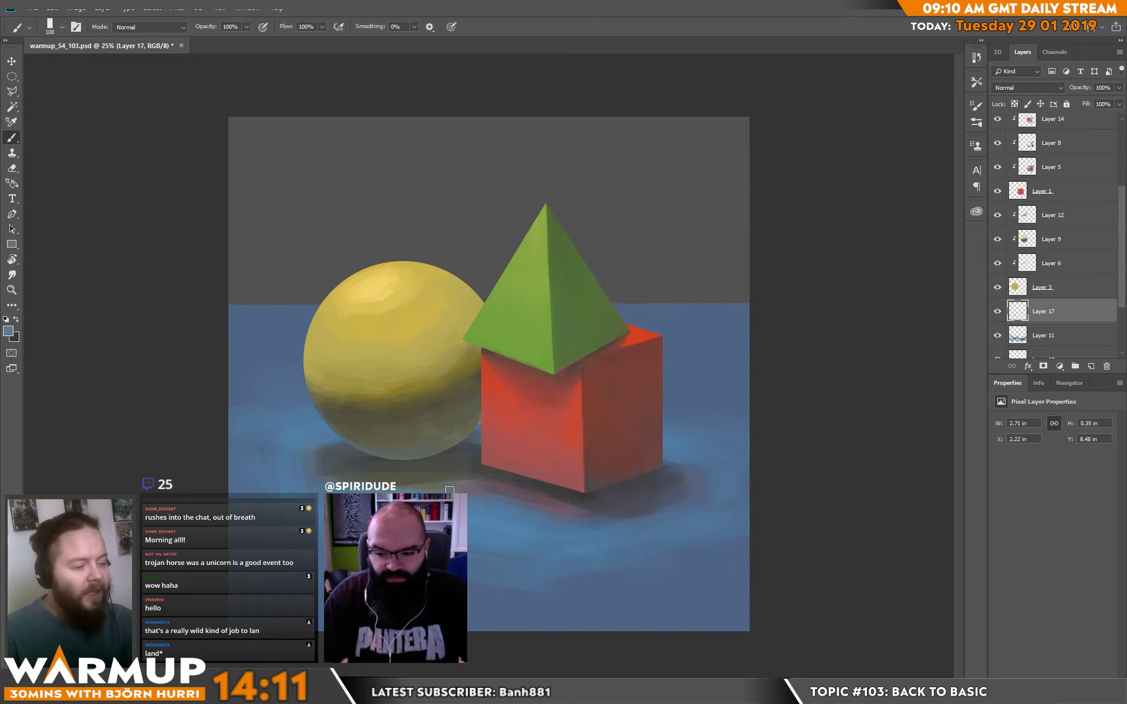
pyautogui.moveTo(330, 494)
pyautogui.mouseDown()
pyautogui.moveTo(485, 495)
pyautogui.moveTo(455, 482)
pyautogui.moveTo(528, 505)
pyautogui.moveTo(447, 489)
pyautogui.mouseUp()
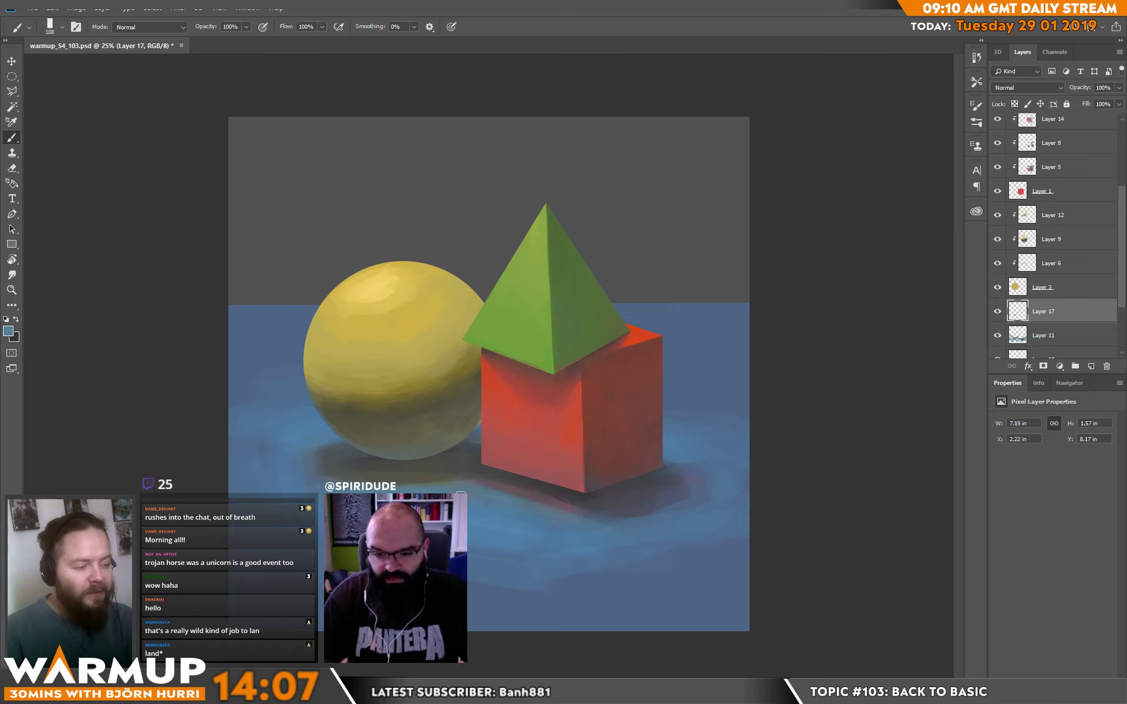
# Soften and reshape the cube's cast shadow along its base with sampled blues and dark shadow tones.
pyautogui.keyDown('alt'); pyautogui.click(610, 526); pyautogui.keyUp('alt')
pyautogui.moveTo(607, 525)
pyautogui.mouseDown()
pyautogui.moveTo(663, 522)
pyautogui.moveTo(580, 528)
pyautogui.moveTo(672, 518)
pyautogui.mouseUp()
pyautogui.moveTo(572, 521)
pyautogui.mouseDown()
pyautogui.moveTo(611, 521)
pyautogui.moveTo(572, 507)
pyautogui.moveTo(619, 508)
pyautogui.moveTo(608, 513)
pyautogui.moveTo(605, 495)
pyautogui.moveTo(608, 505)
pyautogui.mouseUp()
pyautogui.keyDown('alt'); pyautogui.click(625, 469); pyautogui.keyUp('alt')
pyautogui.keyDown('alt'); pyautogui.click(622, 497); pyautogui.keyUp('alt')
pyautogui.moveTo(503, 481); pyautogui.dragTo(592, 507)
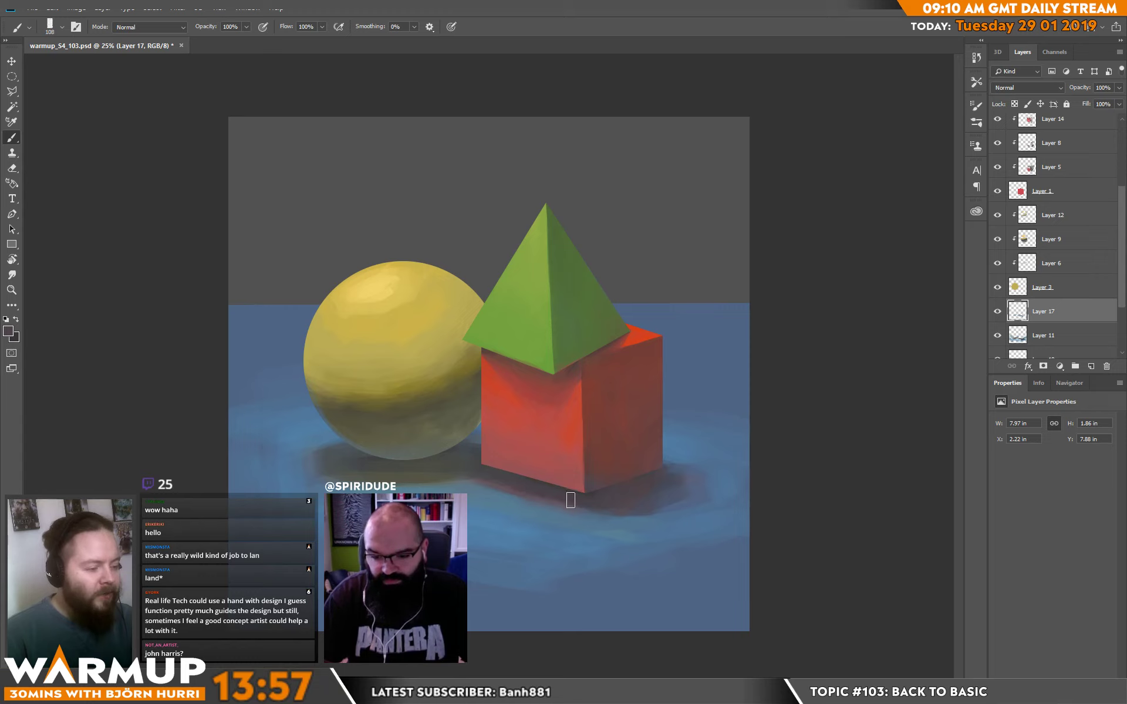
pyautogui.moveTo(475, 470); pyautogui.dragTo(598, 505)
pyautogui.keyDown('alt'); pyautogui.click(512, 495); pyautogui.keyUp('alt')
pyautogui.moveTo(471, 475)
pyautogui.mouseDown()
pyautogui.moveTo(630, 511)
pyautogui.moveTo(572, 503)
pyautogui.mouseUp()
pyautogui.keyDown('alt'); pyautogui.click(568, 496); pyautogui.keyUp('alt')
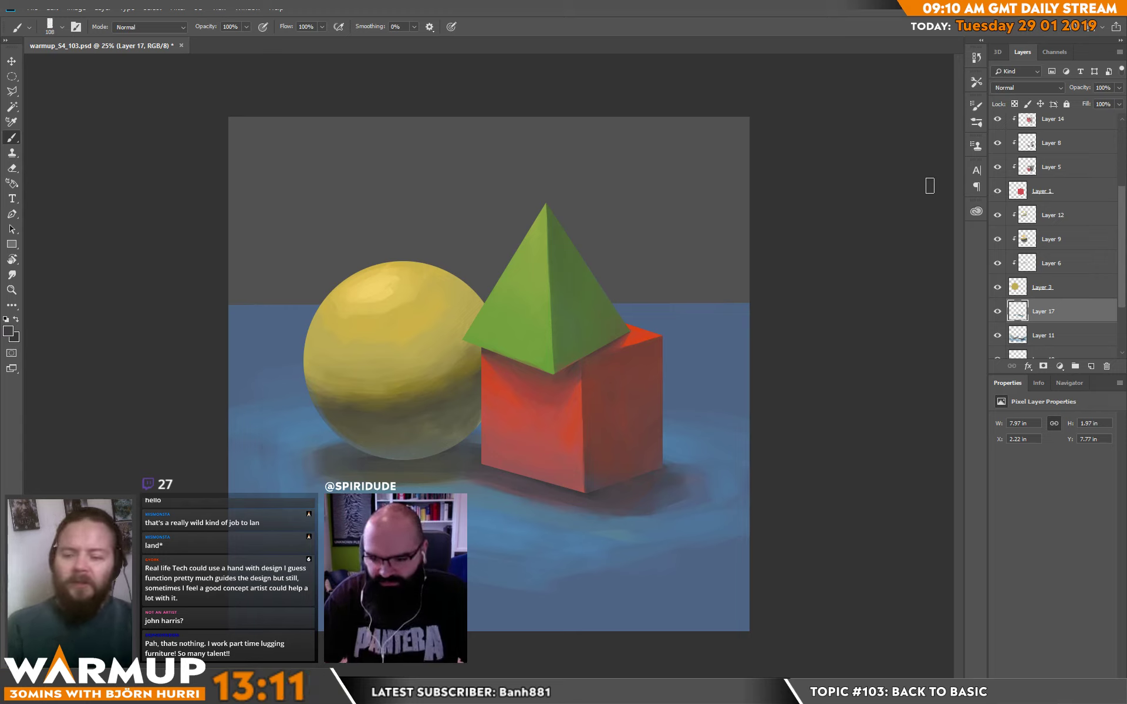
# Touch up the sphere's cast shadow and its surroundings with colours sampled from the cube, sphere and plane.
pyautogui.keyDown('alt'); pyautogui.click(493, 375); pyautogui.keyUp('alt')
pyautogui.moveTo(477, 357); pyautogui.dragTo(482, 376)
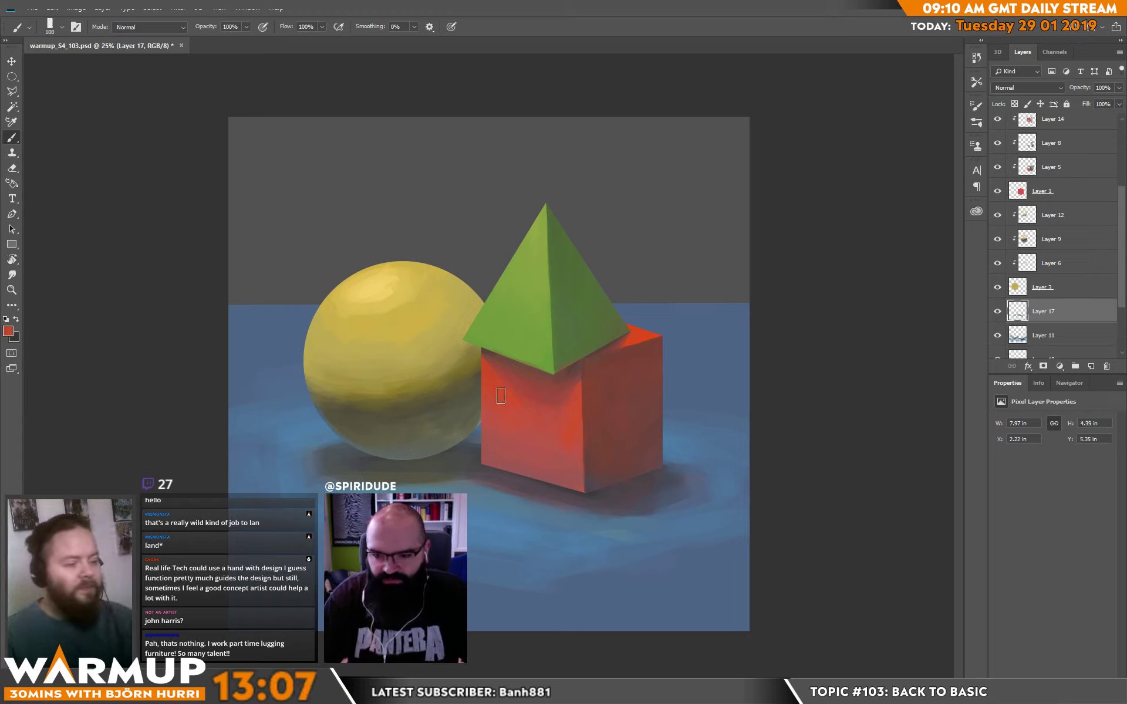
pyautogui.keyDown('alt'); pyautogui.click(324, 486); pyautogui.keyUp('alt')
pyautogui.moveTo(293, 482); pyautogui.dragTo(314, 477)
pyautogui.keyDown('alt'); pyautogui.click(326, 499); pyautogui.keyUp('alt')
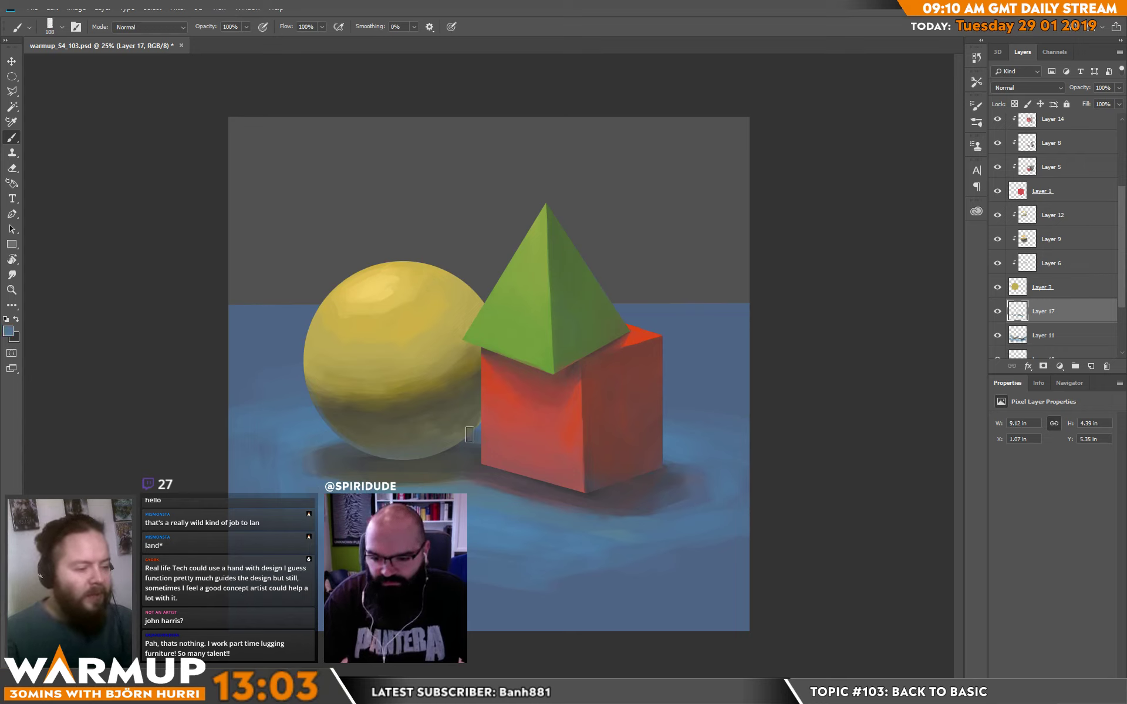
pyautogui.keyDown('alt'); pyautogui.click(418, 420); pyautogui.keyUp('alt')
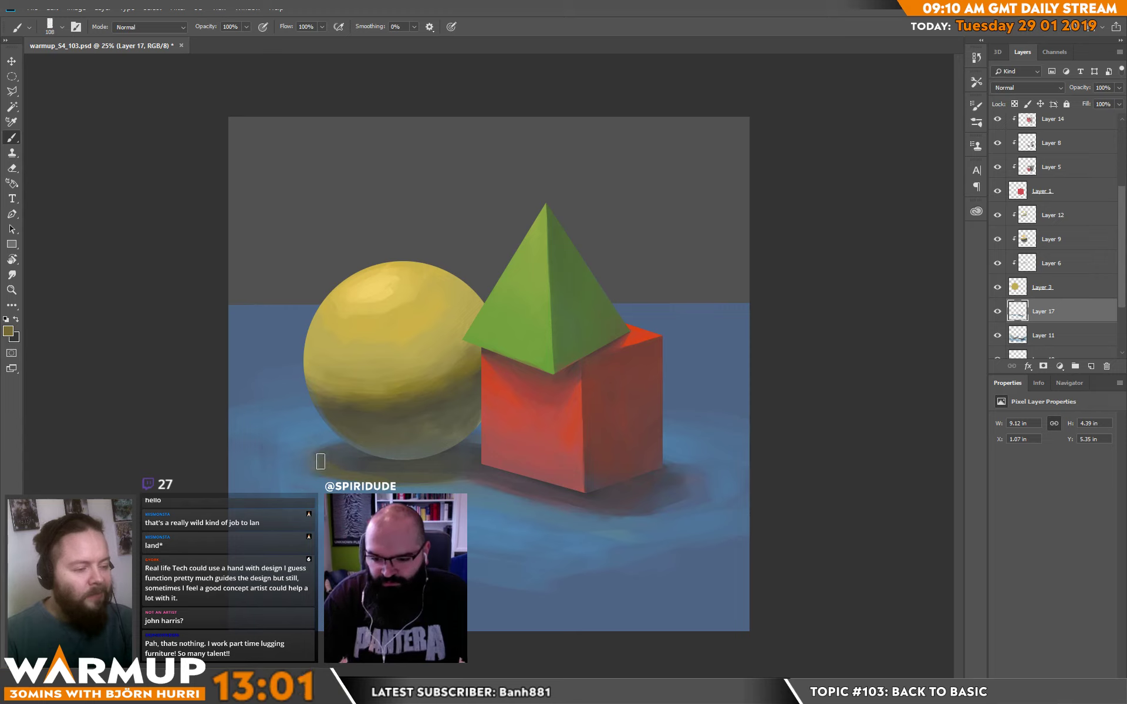
pyautogui.keyDown('alt'); pyautogui.click(367, 460); pyautogui.keyUp('alt')
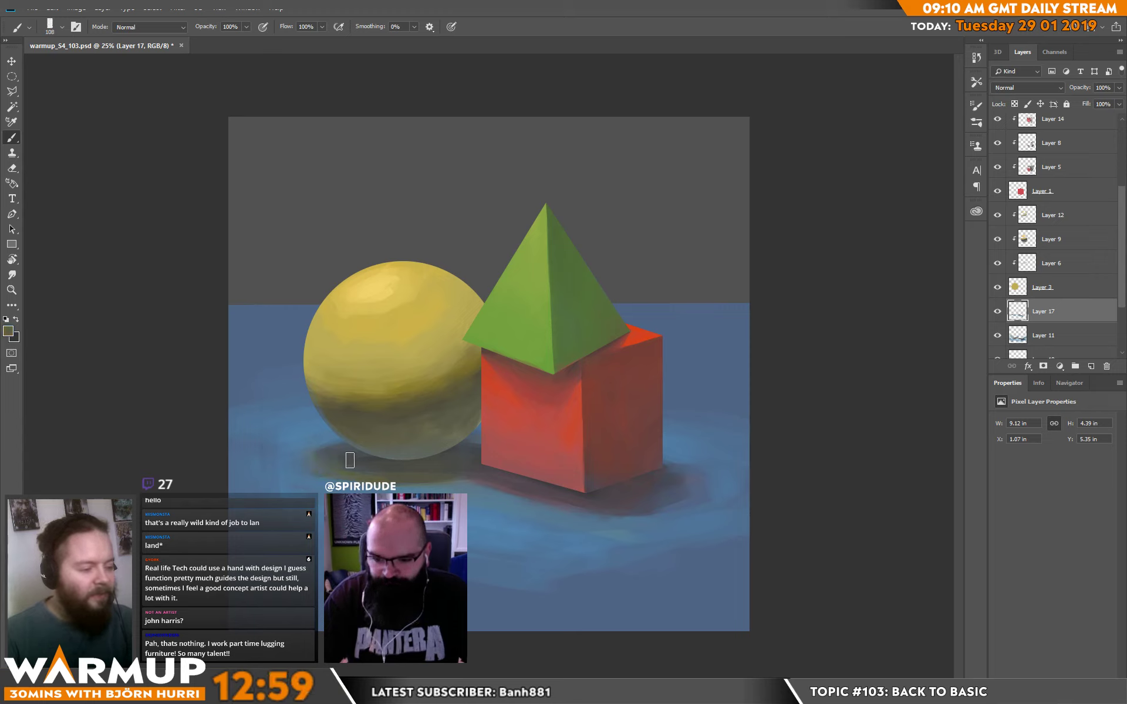
pyautogui.keyDown('alt'); pyautogui.click(309, 432); pyautogui.keyUp('alt')
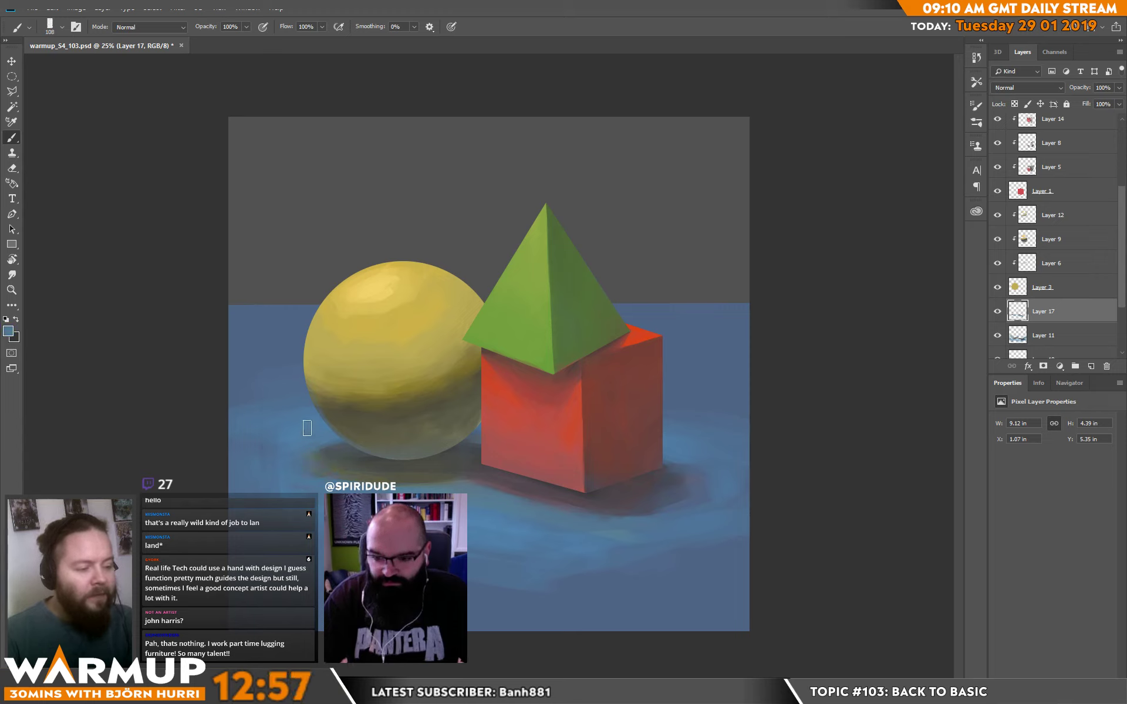
# Blend sampled blues over the plane beside the sphere's shadow and across the foreground below the cube.
pyautogui.moveTo(277, 479)
pyautogui.mouseDown()
pyautogui.moveTo(248, 438)
pyautogui.moveTo(221, 454)
pyautogui.mouseUp()
pyautogui.keyDown('alt'); pyautogui.click(252, 455); pyautogui.keyUp('alt')
pyautogui.keyDown('alt'); pyautogui.click(254, 487); pyautogui.keyUp('alt')
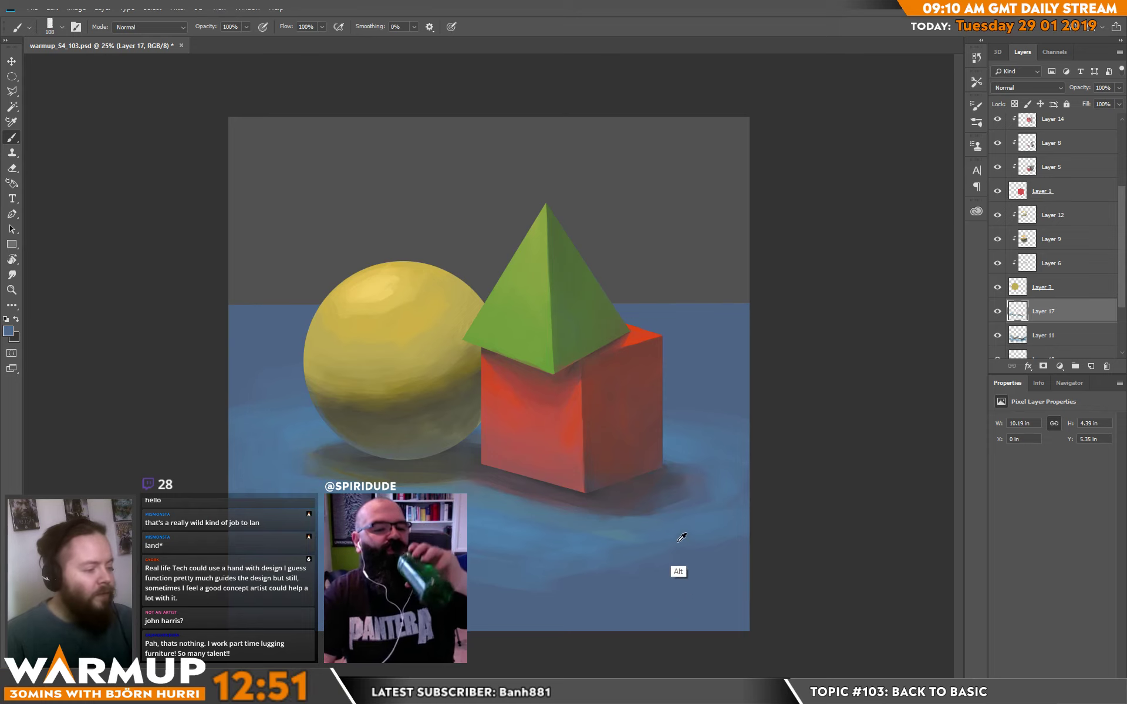
pyautogui.keyDown('alt'); pyautogui.click(616, 551); pyautogui.keyUp('alt')
pyautogui.moveTo(609, 569)
pyautogui.mouseDown()
pyautogui.moveTo(569, 583)
pyautogui.moveTo(743, 557)
pyautogui.moveTo(684, 571)
pyautogui.moveTo(740, 535)
pyautogui.moveTo(734, 550)
pyautogui.moveTo(750, 554)
pyautogui.moveTo(560, 579)
pyautogui.moveTo(666, 578)
pyautogui.moveTo(588, 595)
pyautogui.moveTo(745, 567)
pyautogui.moveTo(526, 588)
pyautogui.mouseUp()
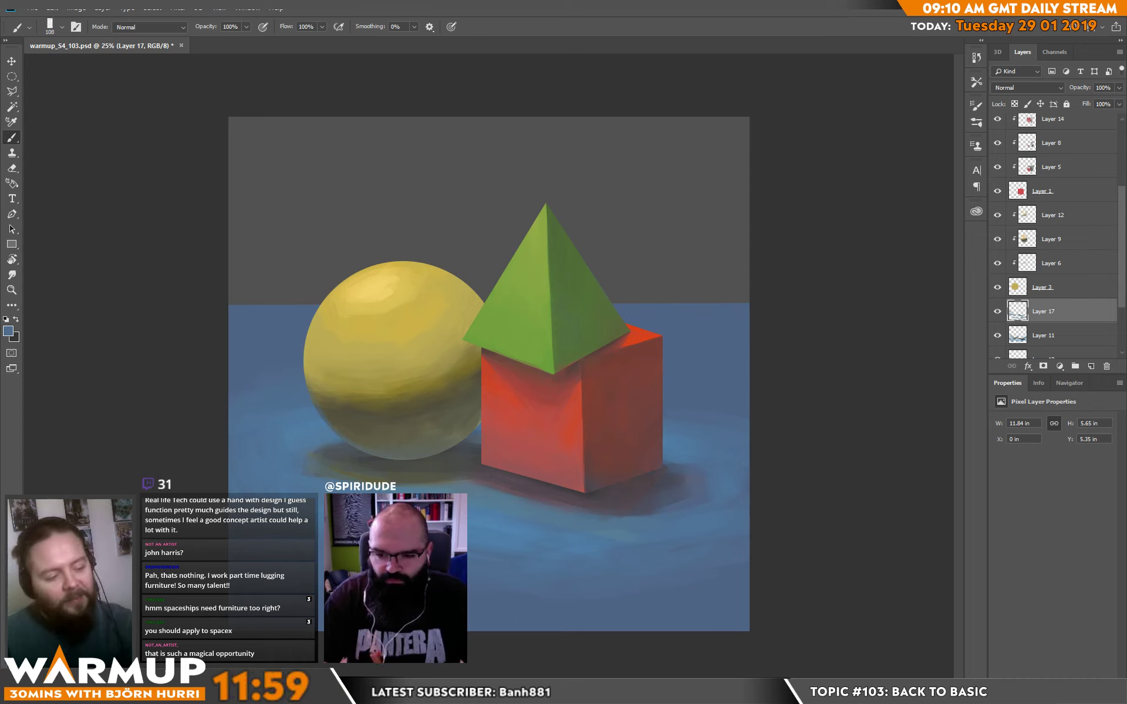
# Set the foreground colour to dark blue 1e4468 and darken the plane's near corner on the sphere's side with a 401 px brush.
pyautogui.click(9, 330)
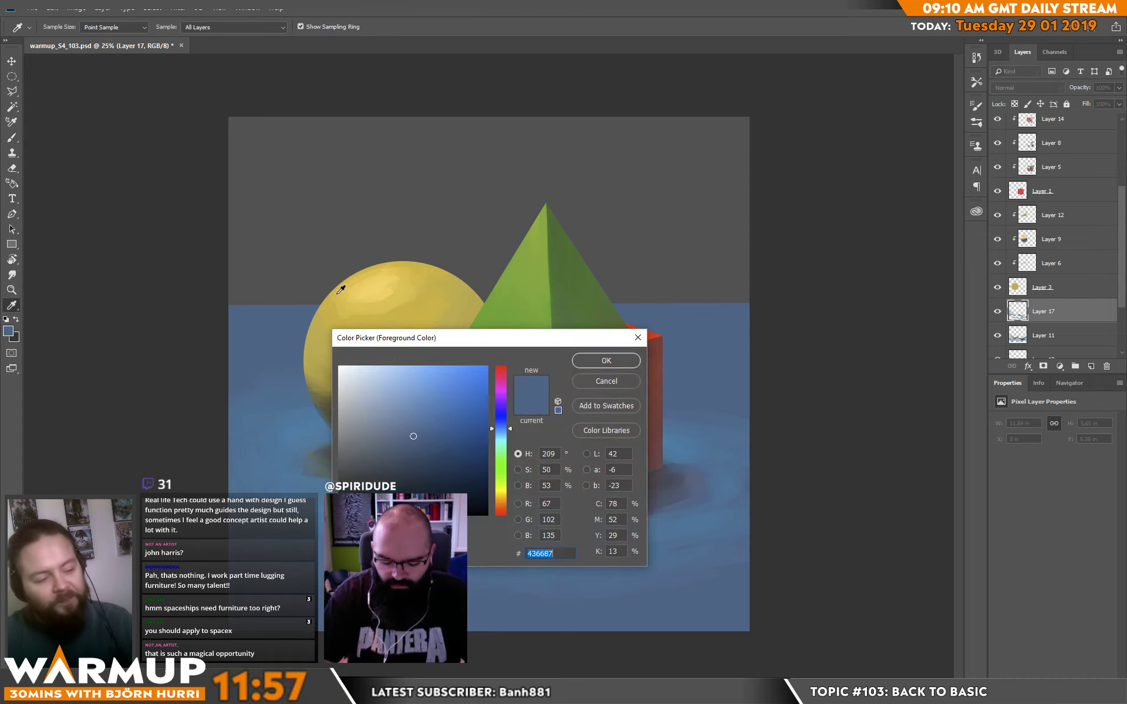
pyautogui.moveTo(469, 445); pyautogui.dragTo(445, 454)
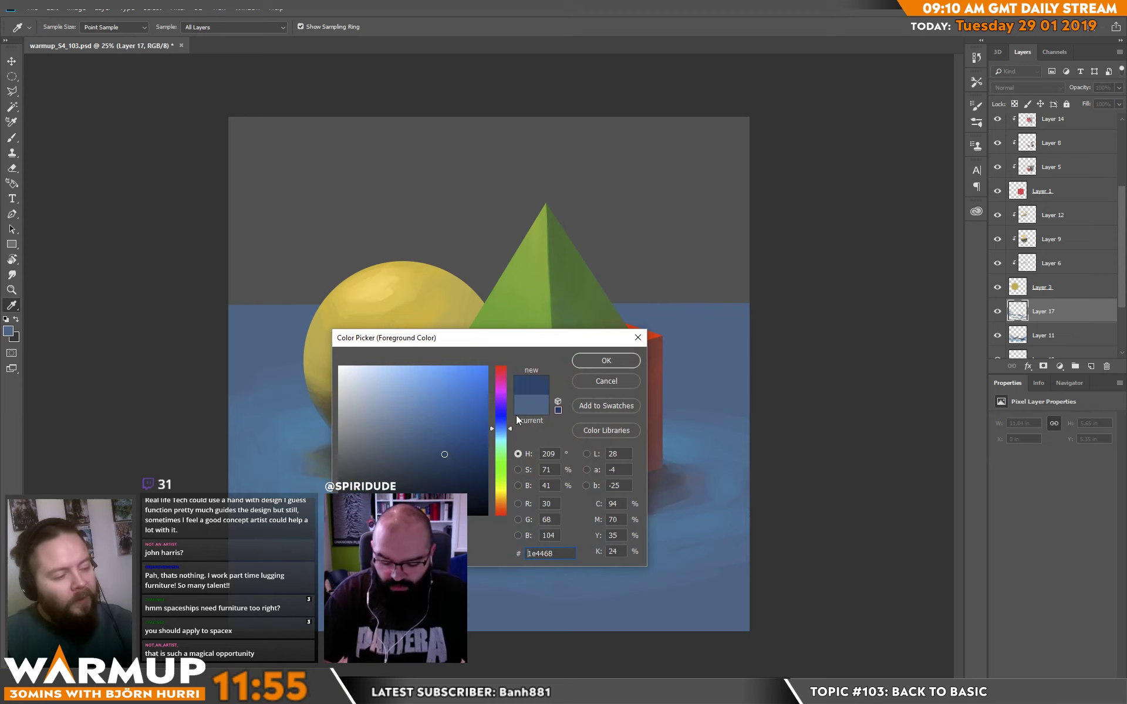
pyautogui.press('Return')
pyautogui.rightClick(271, 488)
pyautogui.moveTo(394, 187); pyautogui.dragTo(418, 188)
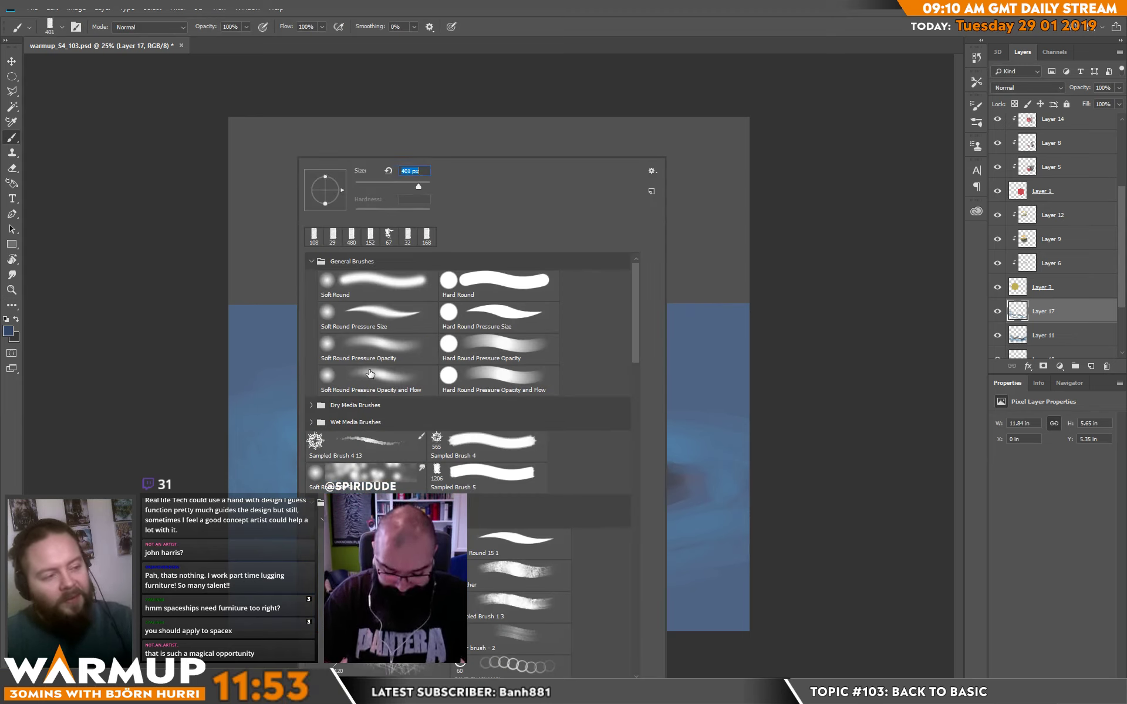
pyautogui.press('Return')
pyautogui.moveTo(318, 654); pyautogui.dragTo(186, 544)
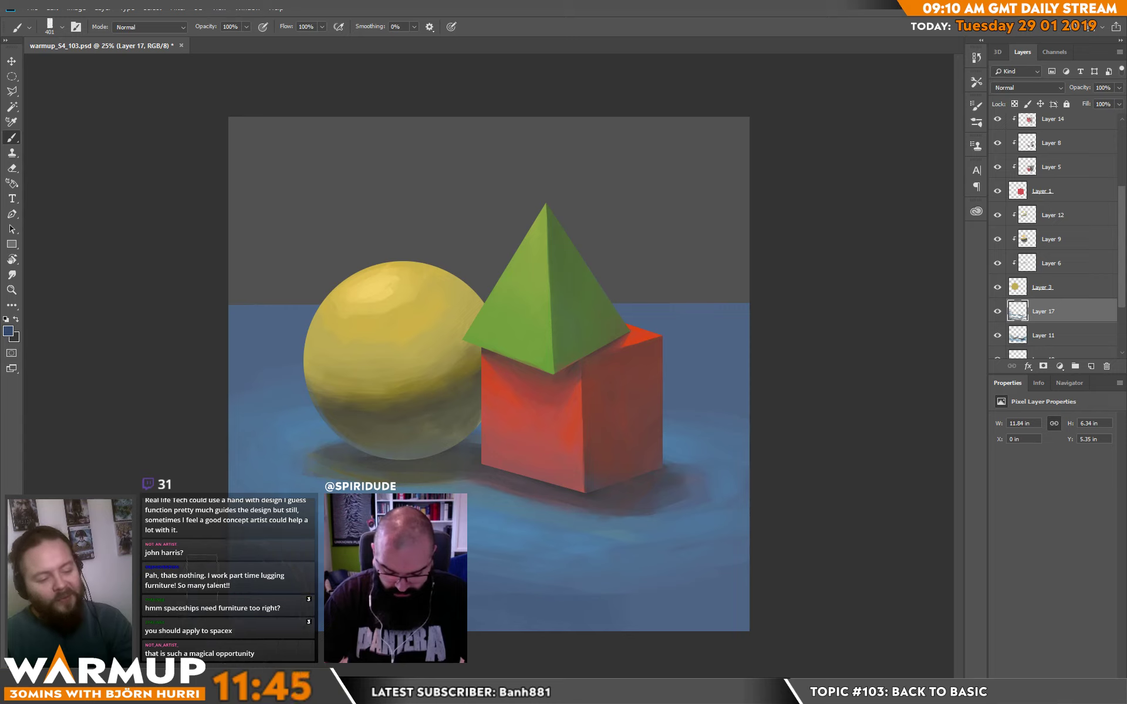
# Darken the plane's near corner on the cube's side with broad dark blue strokes.
pyautogui.moveTo(511, 631); pyautogui.dragTo(812, 608)
pyautogui.moveTo(645, 632); pyautogui.dragTo(809, 597)
pyautogui.moveTo(635, 609); pyautogui.dragTo(728, 595)
pyautogui.keyDown('alt'); pyautogui.click(731, 592); pyautogui.keyUp('alt')
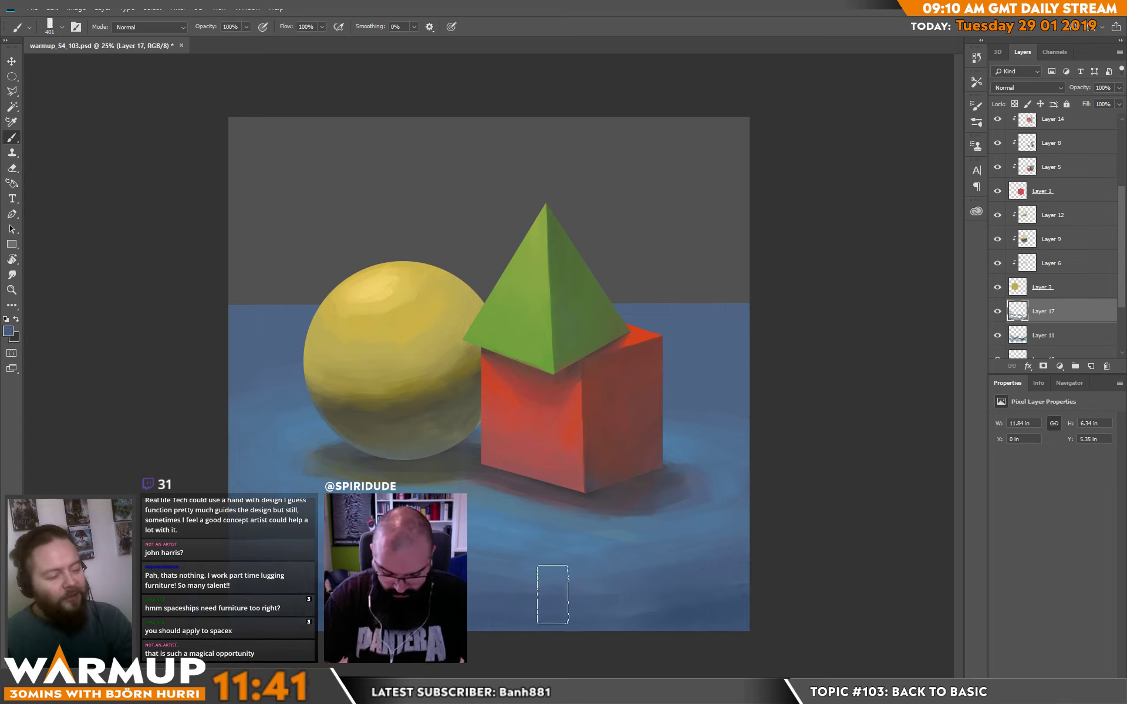
pyautogui.keyDown('alt'); pyautogui.click(724, 590); pyautogui.keyUp('alt')
# Darken the plane's far edge along the horizon behind the cube and the sphere with broad blue strokes.
pyautogui.moveTo(659, 303); pyautogui.dragTo(758, 320)
pyautogui.moveTo(757, 329); pyautogui.dragTo(626, 330)
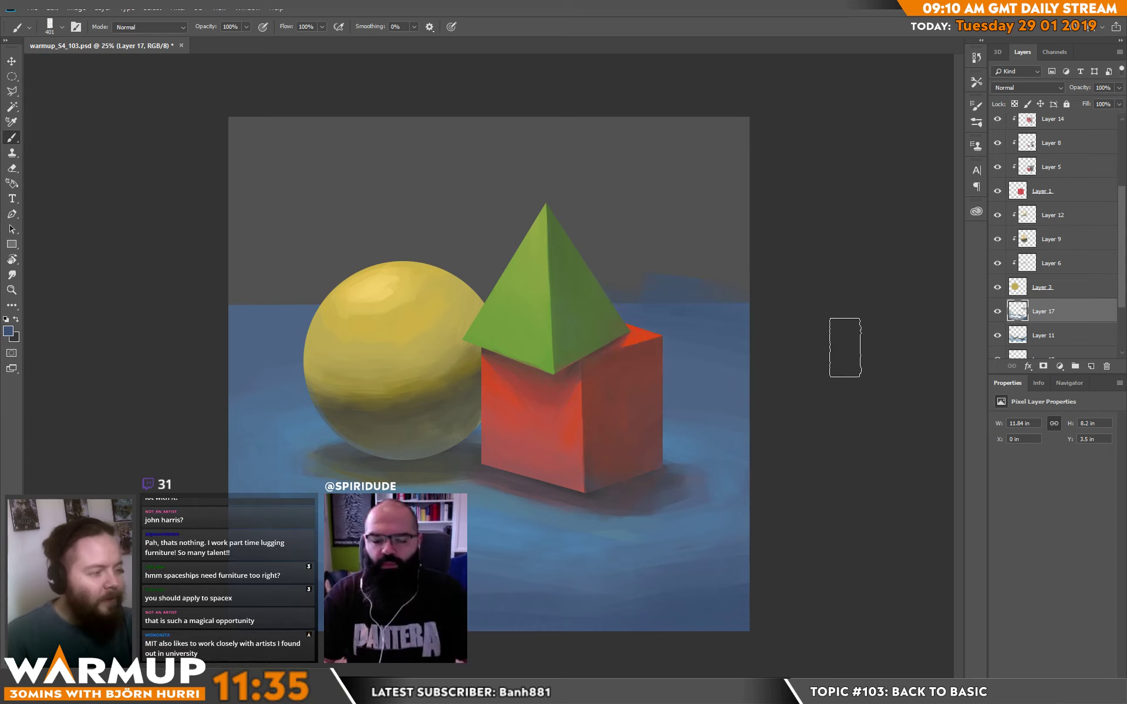
pyautogui.moveTo(209, 314); pyautogui.dragTo(377, 296)
pyautogui.moveTo(141, 346); pyautogui.dragTo(376, 290)
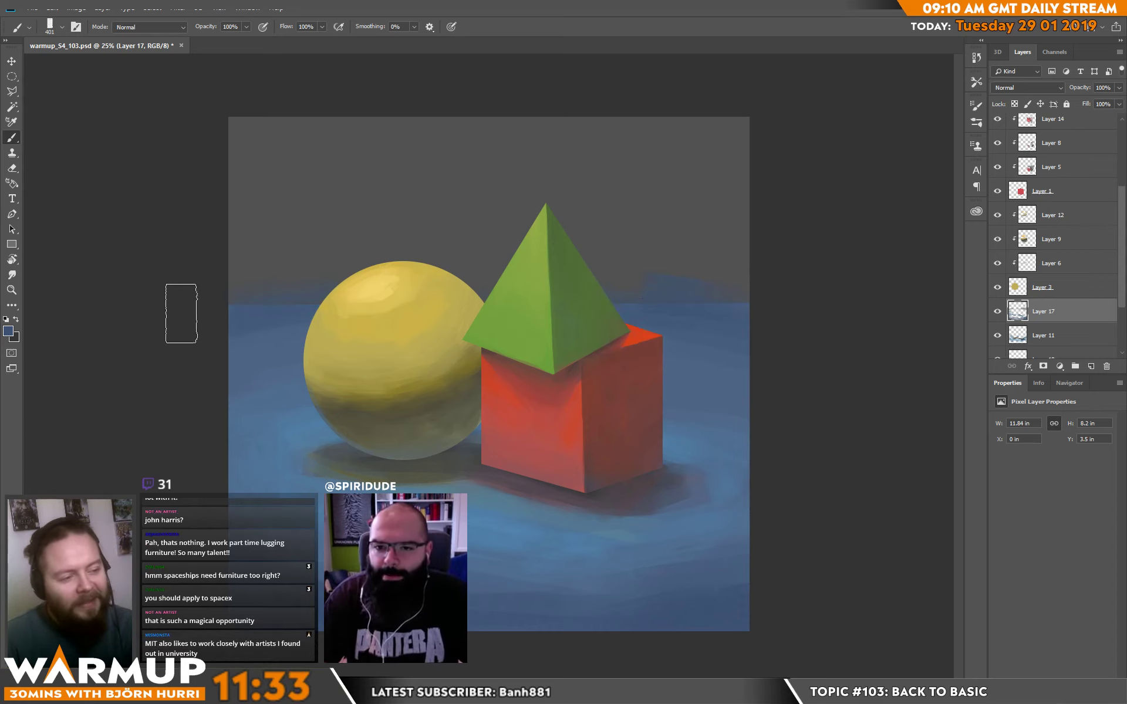
# Soften the plane's horizon into the grey background behind the sphere and pyramid with broad blue-grey strokes.
pyautogui.keyDown('alt'); pyautogui.click(264, 295); pyautogui.keyUp('alt')
pyautogui.moveTo(231, 279); pyautogui.dragTo(504, 277)
pyautogui.moveTo(146, 318)
pyautogui.mouseDown()
pyautogui.moveTo(383, 275)
pyautogui.moveTo(553, 297)
pyautogui.mouseUp()
pyautogui.moveTo(153, 292)
pyautogui.mouseDown()
pyautogui.moveTo(534, 254)
pyautogui.moveTo(784, 257)
pyautogui.moveTo(335, 269)
pyautogui.moveTo(586, 279)
pyautogui.mouseUp()
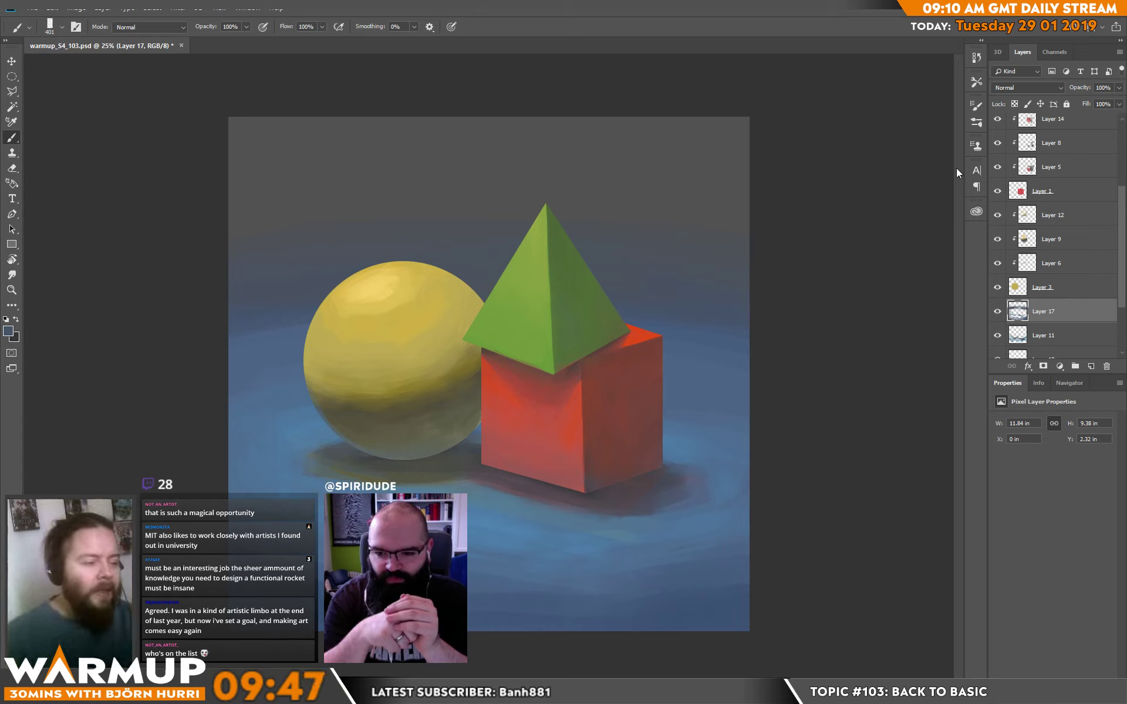
# Add a new layer above Layer 17, paint a soft yellow glow around the sphere's upper edge and undo the last stroke.
pyautogui.click(1092, 365)
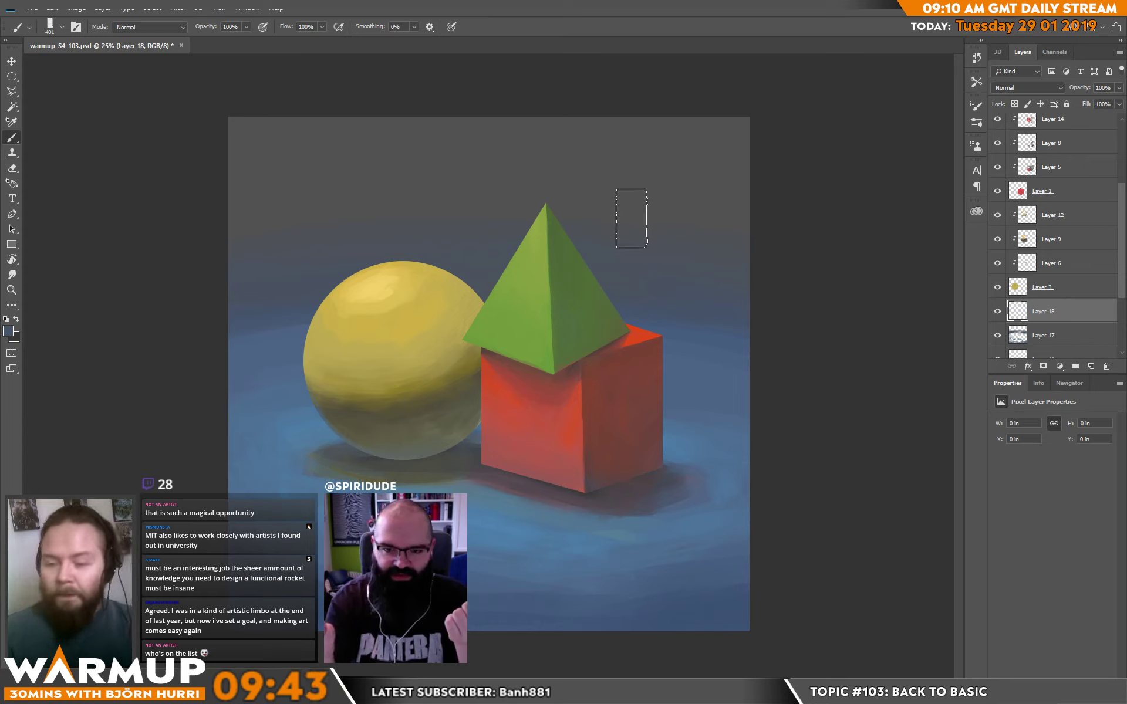
pyautogui.keyDown('alt'); pyautogui.click(345, 396); pyautogui.keyUp('alt')
pyautogui.moveTo(312, 321)
pyautogui.mouseDown()
pyautogui.moveTo(391, 281)
pyautogui.moveTo(417, 279)
pyautogui.moveTo(424, 290)
pyautogui.moveTo(410, 281)
pyautogui.moveTo(395, 302)
pyautogui.moveTo(422, 307)
pyautogui.moveTo(405, 279)
pyautogui.moveTo(369, 267)
pyautogui.mouseUp()
pyautogui.keyDown('alt'); pyautogui.click(353, 311); pyautogui.keyUp('alt')
pyautogui.keyDown('alt'); pyautogui.click(458, 270); pyautogui.keyUp('alt')
pyautogui.hotkey('ctrl', 'z')
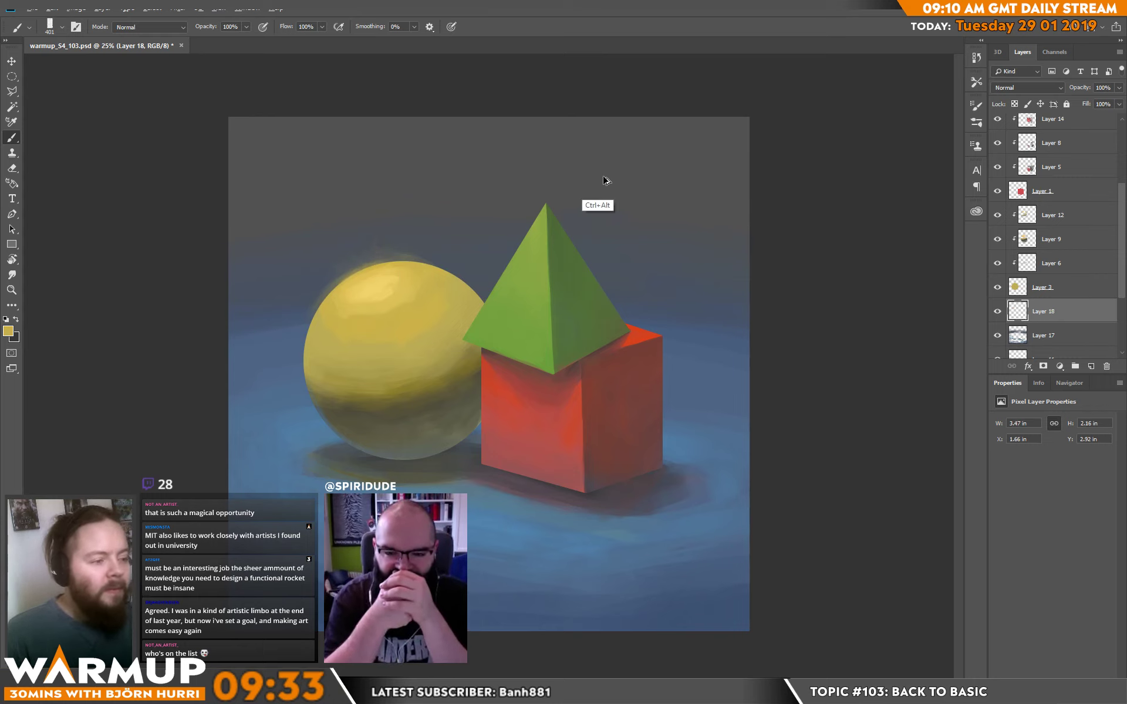
# Paint a faint glow along the pyramid's edge facing the sphere using green sampled from the pyramid.
pyautogui.keyDown('alt'); pyautogui.click(523, 266); pyautogui.keyUp('alt')
pyautogui.moveTo(529, 259)
pyautogui.mouseDown()
pyautogui.moveTo(514, 287)
pyautogui.moveTo(543, 244)
pyautogui.moveTo(515, 263)
pyautogui.moveTo(517, 276)
pyautogui.moveTo(529, 267)
pyautogui.mouseUp()
pyautogui.keyDown('alt'); pyautogui.click(521, 268); pyautogui.keyUp('alt')
pyautogui.press('e')
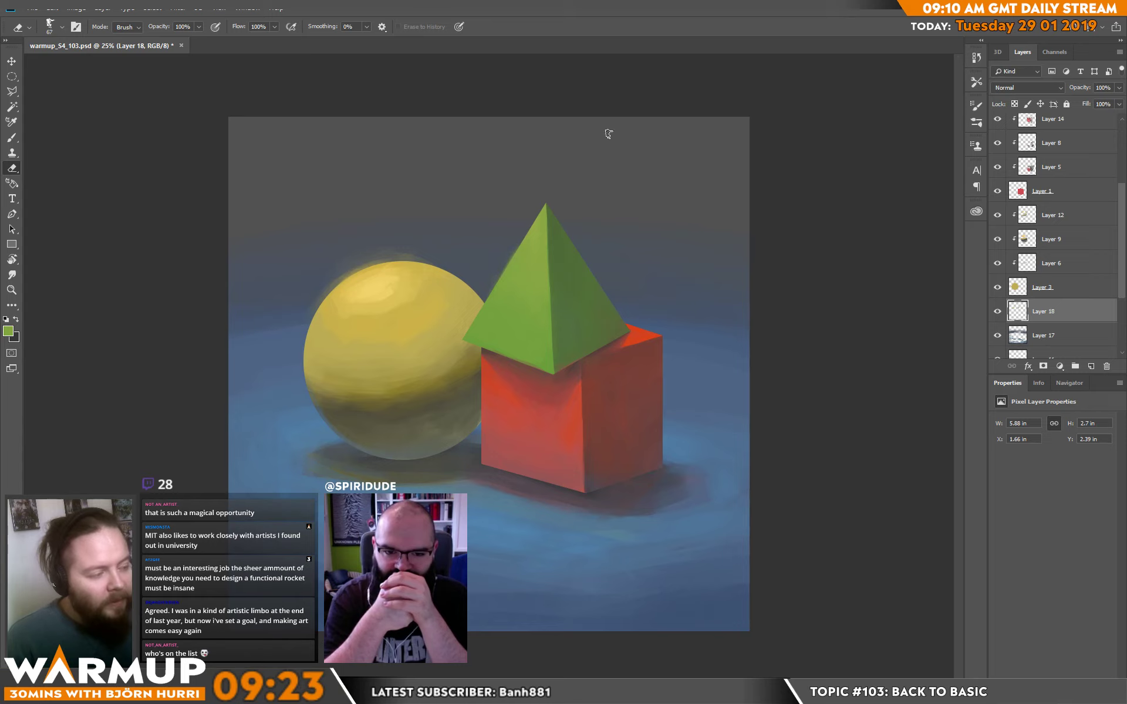
pyautogui.press('b')
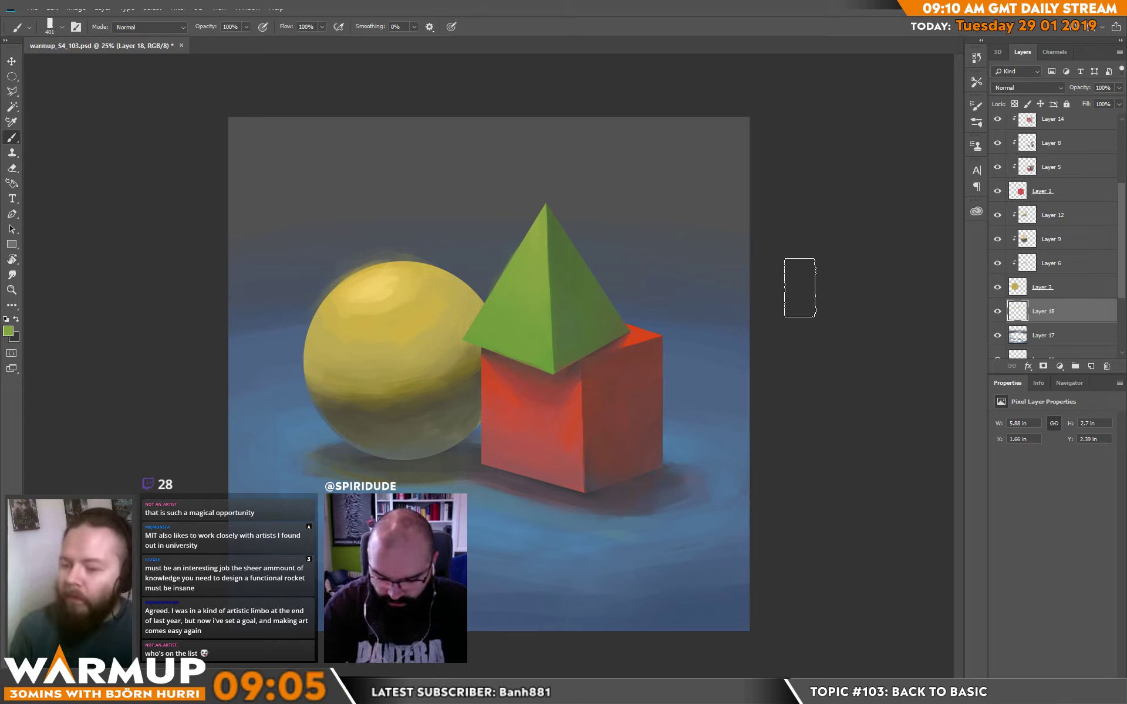
# Sample the cube's red and add a new layer clipped to the sphere above Layer 12.
pyautogui.keyDown('alt'); pyautogui.click(543, 411); pyautogui.keyUp('alt')
pyautogui.click(1059, 219)
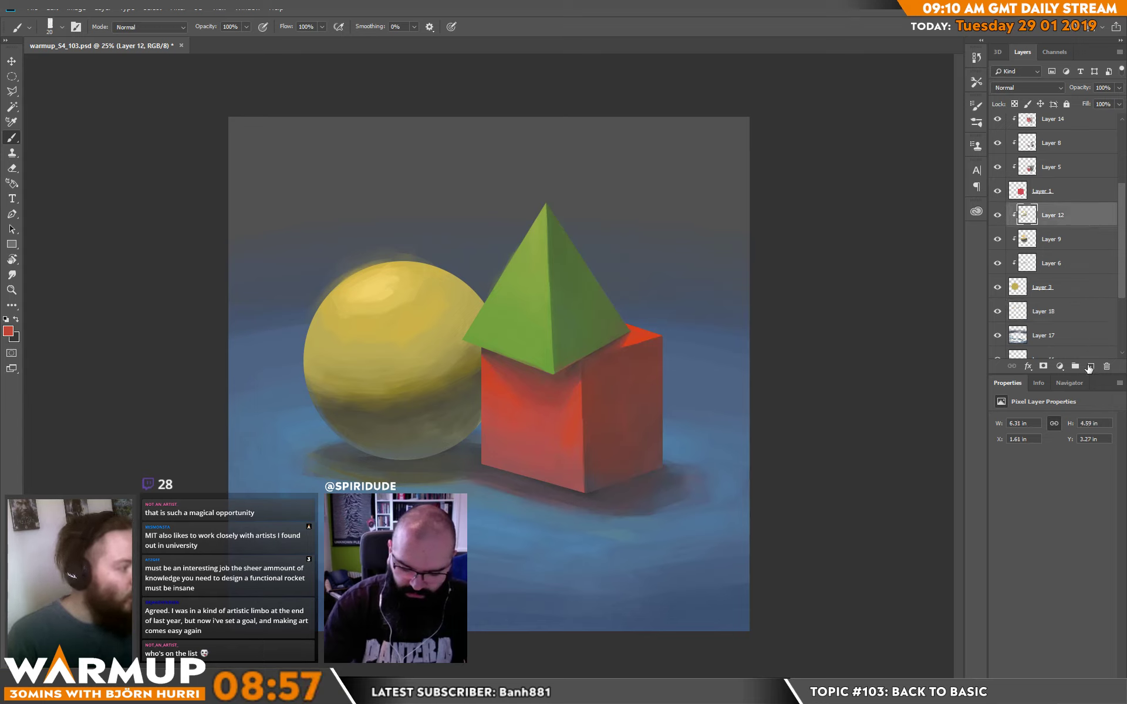
pyautogui.click(1091, 367)
pyautogui.keyDown('alt'); pyautogui.click(1050, 227); pyautogui.keyUp('alt')
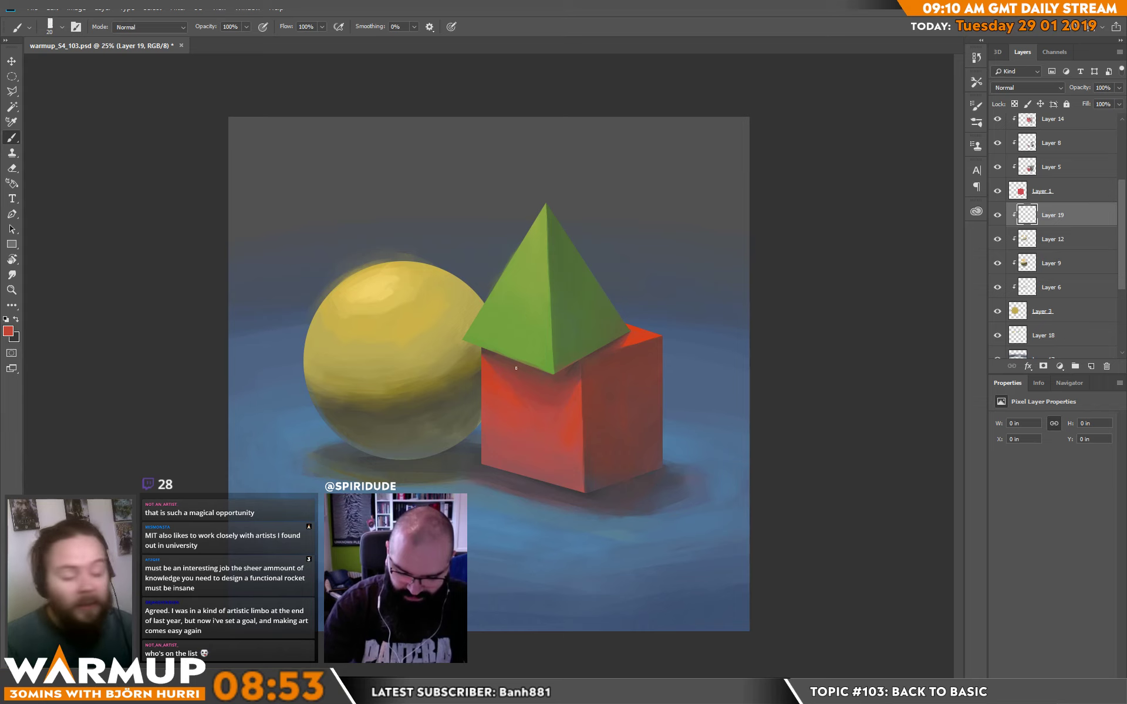
# Paint red reflected light on the sphere's shadowed edge beside the cube with a 174 px brush.
pyautogui.rightClick(559, 338)
pyautogui.moveTo(641, 185); pyautogui.dragTo(669, 186)
pyautogui.click(471, 399)
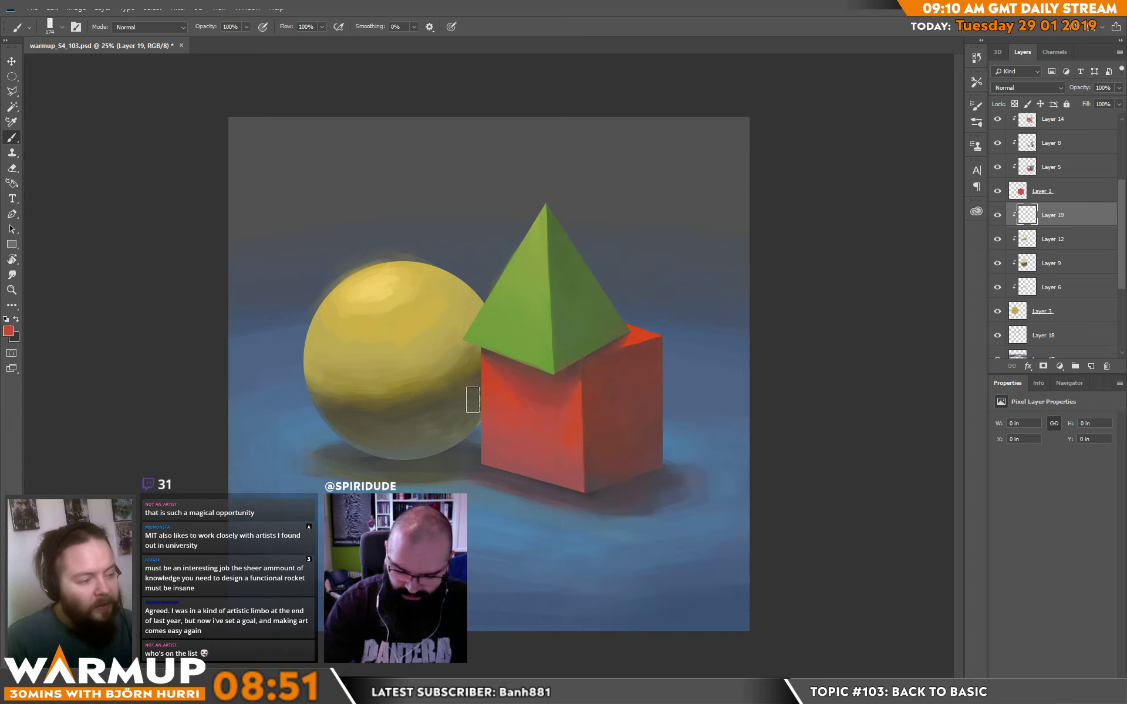
pyautogui.moveTo(472, 390)
pyautogui.mouseDown()
pyautogui.moveTo(475, 376)
pyautogui.moveTo(472, 395)
pyautogui.mouseUp()
pyautogui.keyDown('alt'); pyautogui.click(457, 392); pyautogui.keyUp('alt')
pyautogui.moveTo(464, 405); pyautogui.dragTo(474, 376)
pyautogui.moveTo(446, 432); pyautogui.dragTo(473, 405)
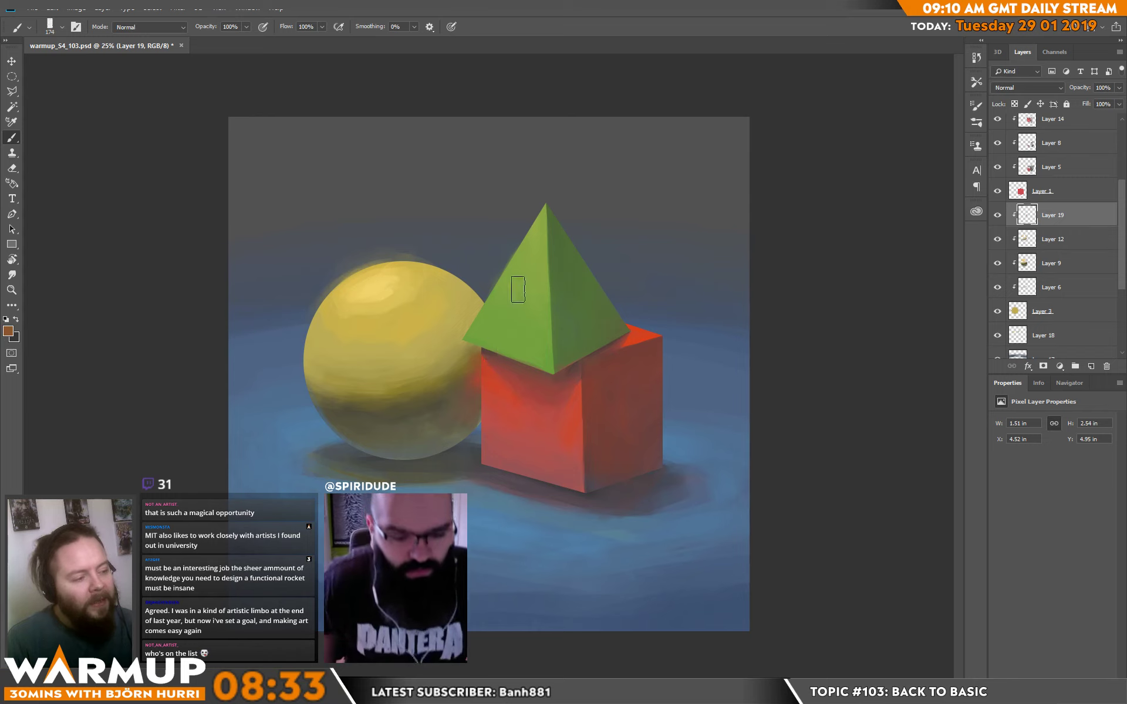
# Blend the upper end of the red reflection into the sphere's yellow just below the pyramid's corner using sampled colours.
pyautogui.keyDown('alt'); pyautogui.click(479, 365); pyautogui.keyUp('alt')
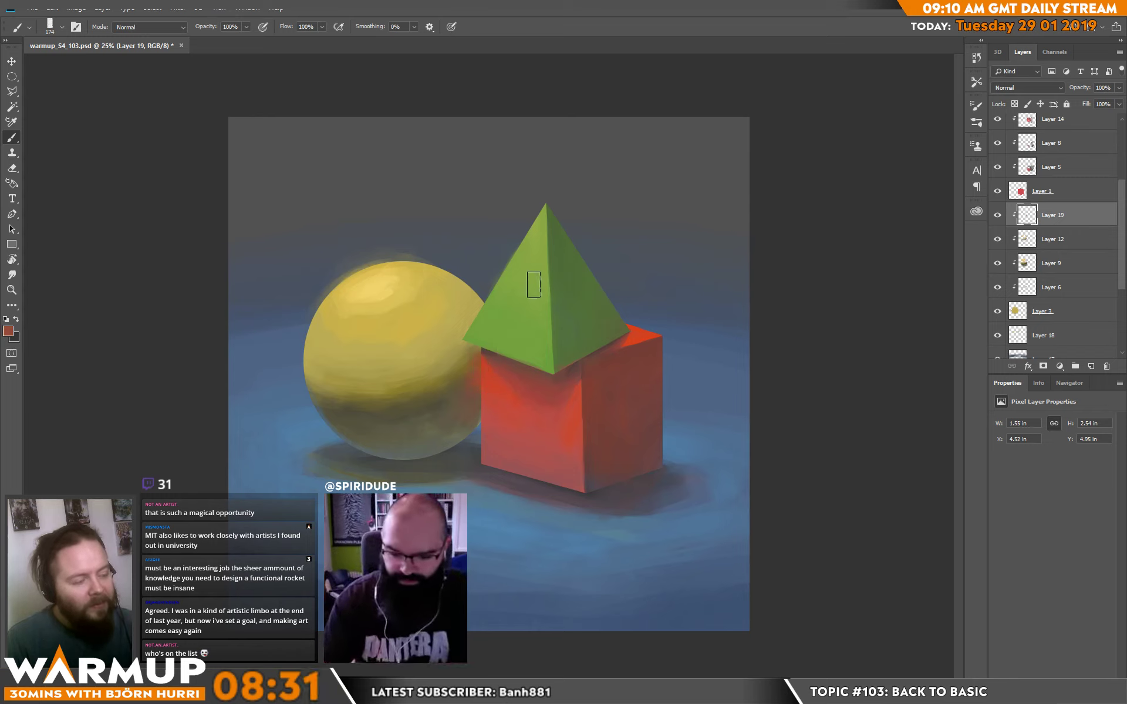
pyautogui.keyDown('alt'); pyautogui.click(478, 347); pyautogui.keyUp('alt')
pyautogui.moveTo(466, 370); pyautogui.dragTo(474, 352)
pyautogui.keyDown('alt'); pyautogui.click(466, 347); pyautogui.keyUp('alt')
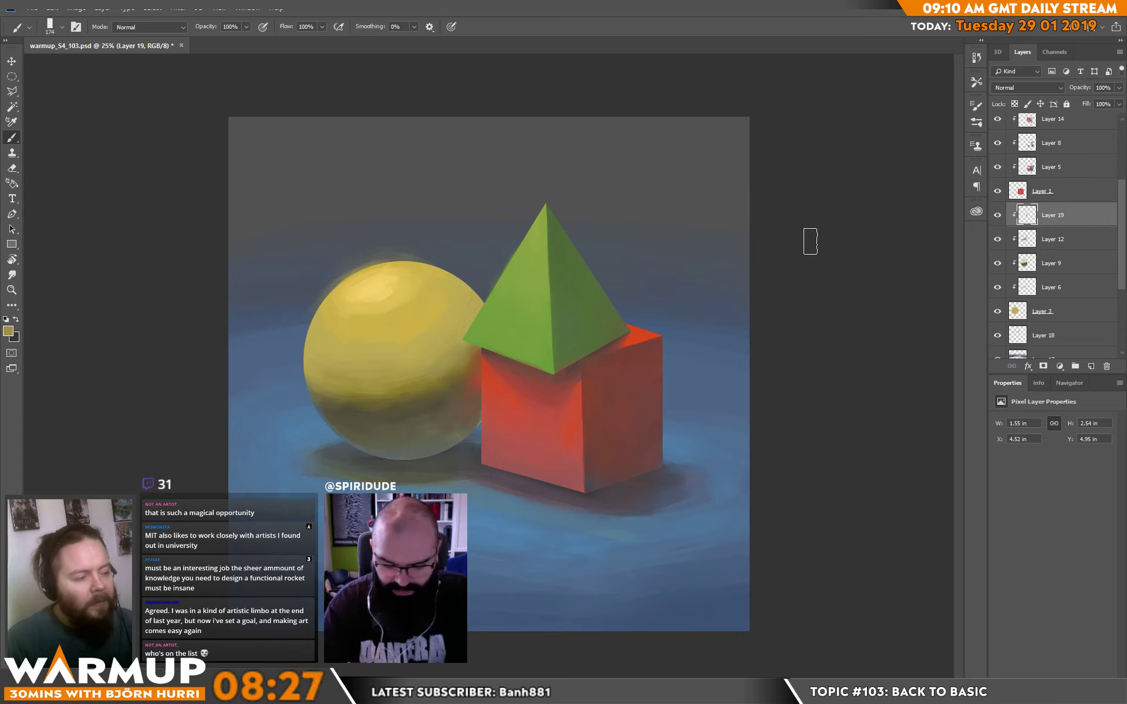
# Add a new layer above Layer 19 and refine the reflected light on the sphere's edge beside the cube with an 88 px brush.
pyautogui.keyDown('alt'); pyautogui.click(572, 328); pyautogui.keyUp('alt')
pyautogui.moveTo(560, 269); pyautogui.dragTo(578, 320)
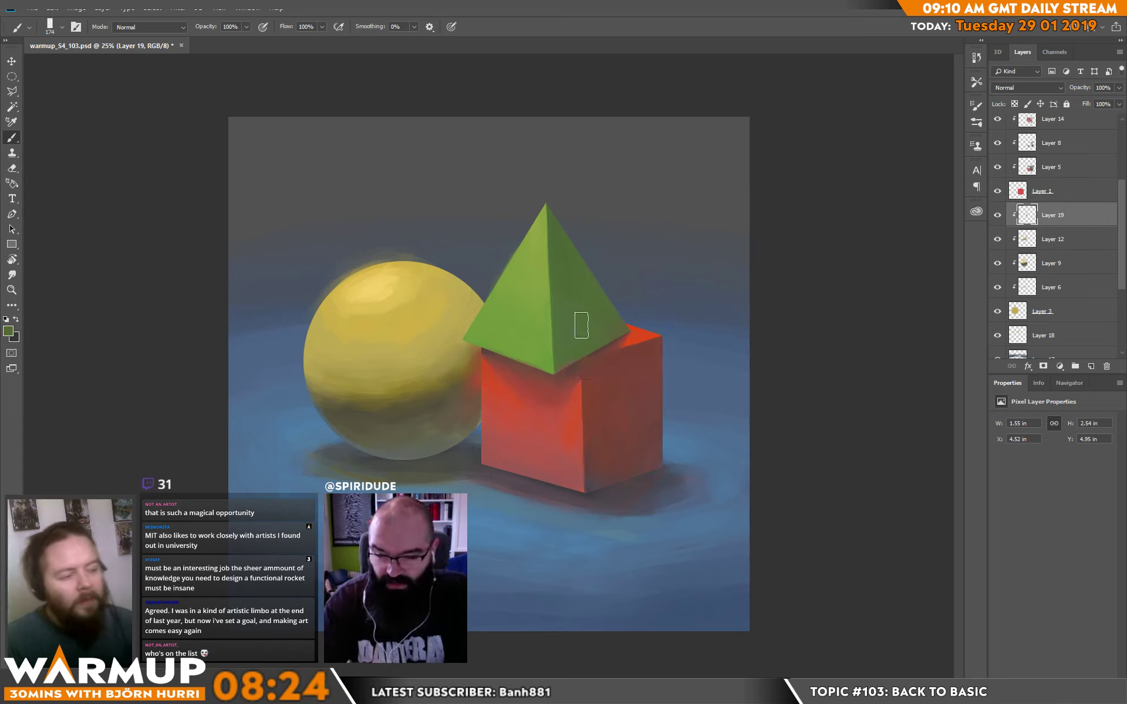
pyautogui.hotkey('ctrl', 'shift', 'alt', 'n')
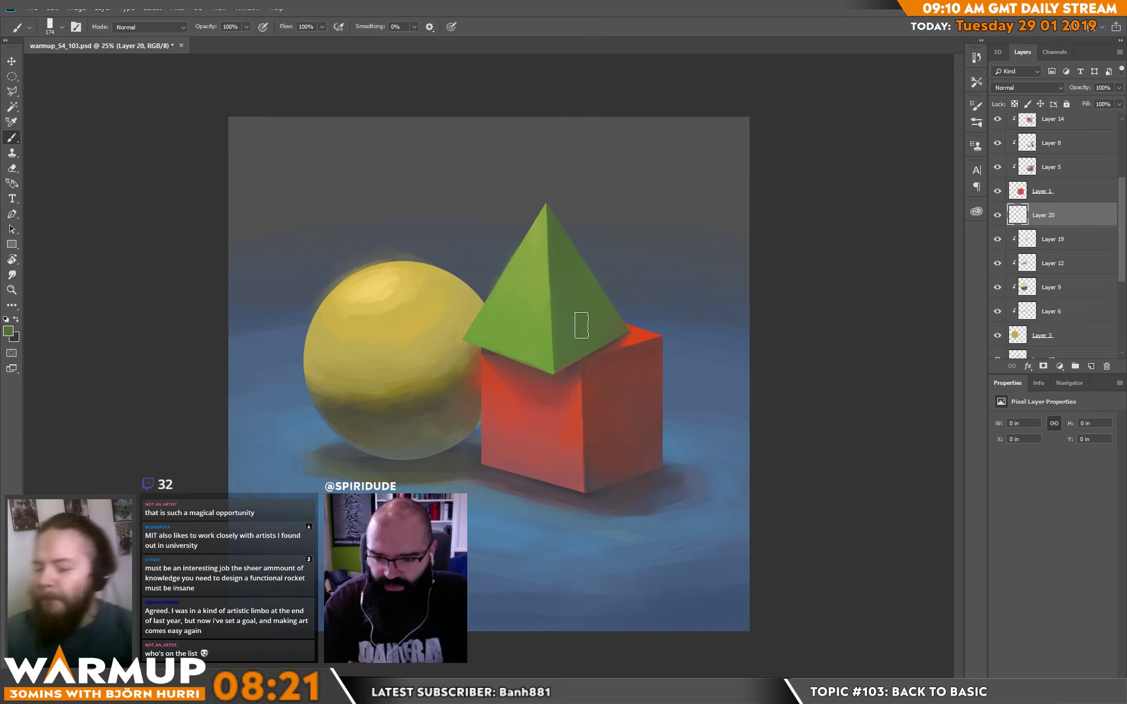
pyautogui.rightClick(509, 300)
pyautogui.click(597, 183)
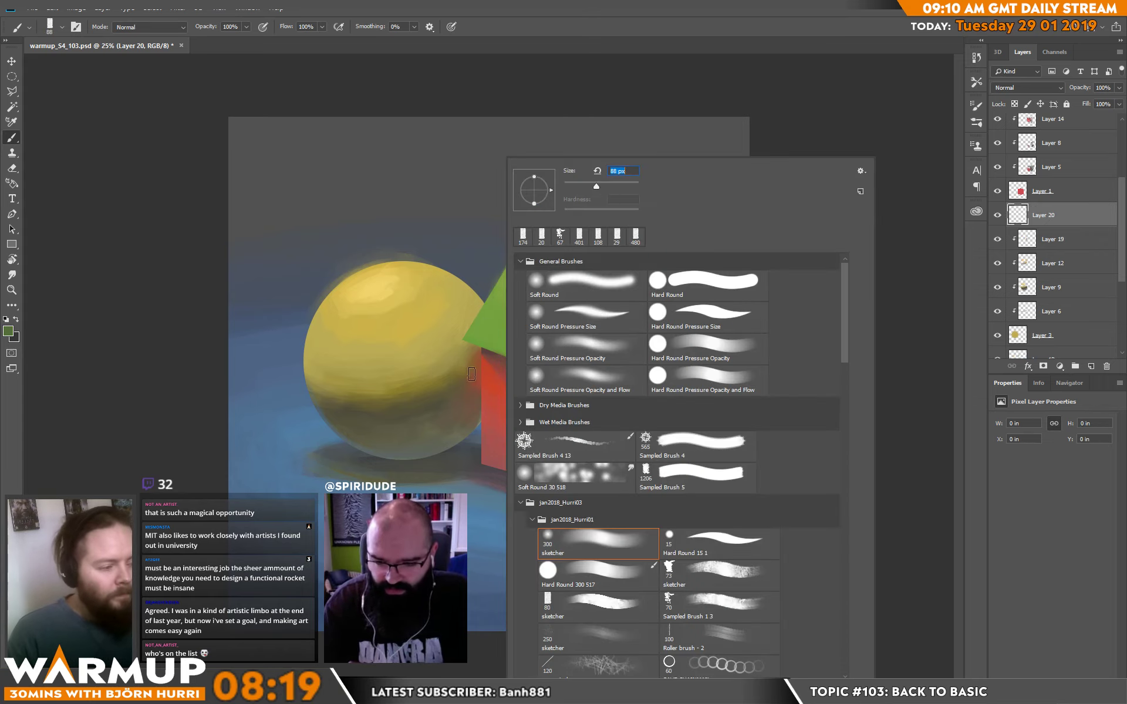
pyautogui.moveTo(461, 358); pyautogui.dragTo(475, 364)
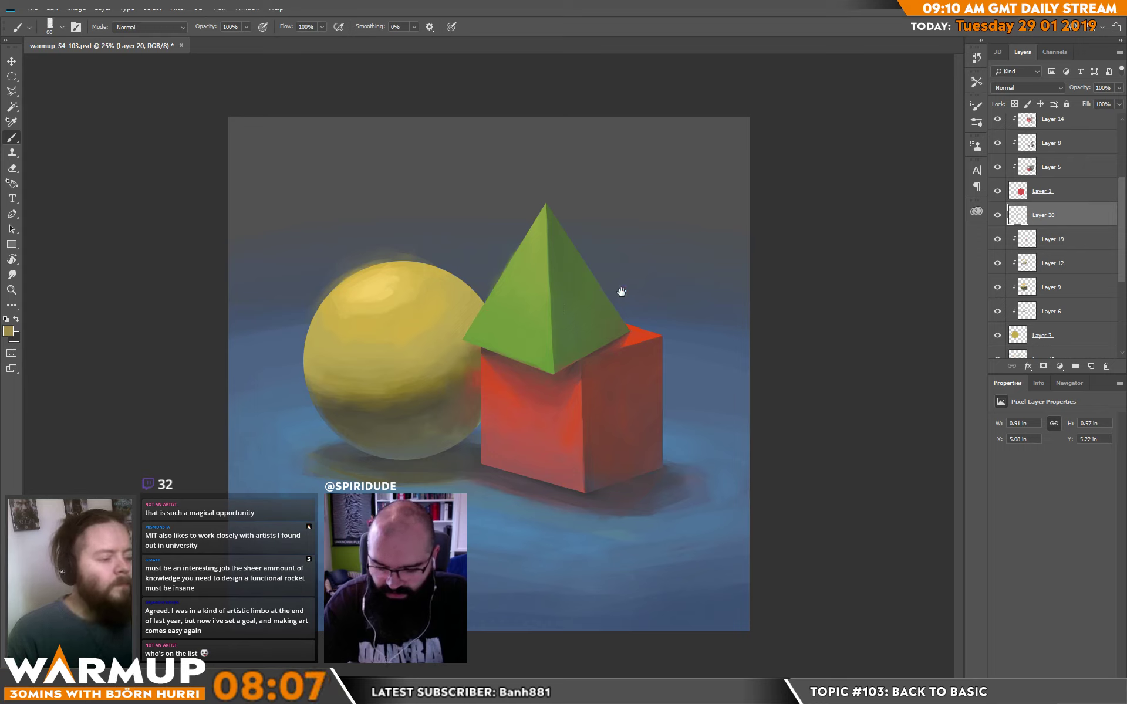
pyautogui.keyDown('alt'); pyautogui.click(474, 373); pyautogui.keyUp('alt')
pyautogui.moveTo(476, 384); pyautogui.dragTo(470, 424)
pyautogui.keyDown('alt'); pyautogui.click(472, 364); pyautogui.keyUp('alt')
pyautogui.keyDown('alt'); pyautogui.click(447, 411); pyautogui.keyUp('alt')
# Blend sampled yellows and olives across the sphere's light-to-shadow transition.
pyautogui.moveTo(458, 414)
pyautogui.mouseDown()
pyautogui.moveTo(334, 399)
pyautogui.moveTo(349, 391)
pyautogui.moveTo(310, 380)
pyautogui.moveTo(312, 390)
pyautogui.moveTo(301, 347)
pyautogui.moveTo(321, 375)
pyautogui.moveTo(345, 372)
pyautogui.mouseUp()
pyautogui.keyDown('alt'); pyautogui.click(379, 393); pyautogui.keyUp('alt')
pyautogui.keyDown('alt'); pyautogui.click(322, 415); pyautogui.keyUp('alt')
pyautogui.keyDown('alt'); pyautogui.click(320, 381); pyautogui.keyUp('alt')
pyautogui.keyDown('alt'); pyautogui.click(321, 380); pyautogui.keyUp('alt')
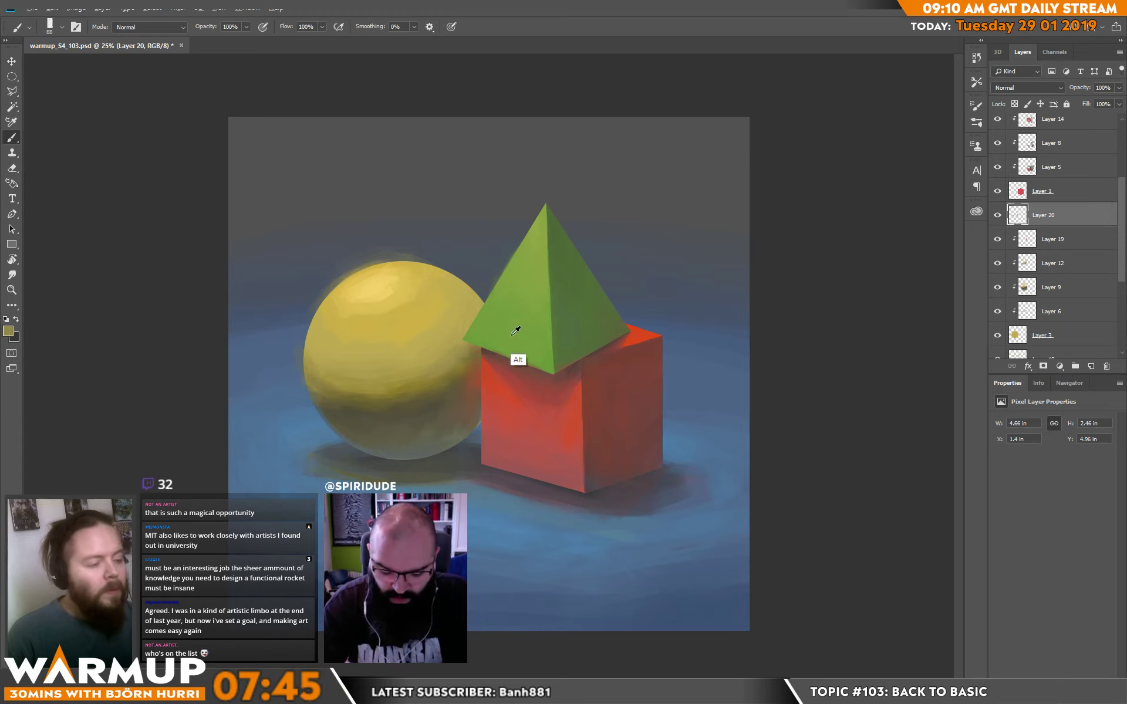
pyautogui.keyDown('alt'); pyautogui.click(441, 378); pyautogui.keyUp('alt')
pyautogui.keyDown('alt'); pyautogui.click(450, 391); pyautogui.keyUp('alt')
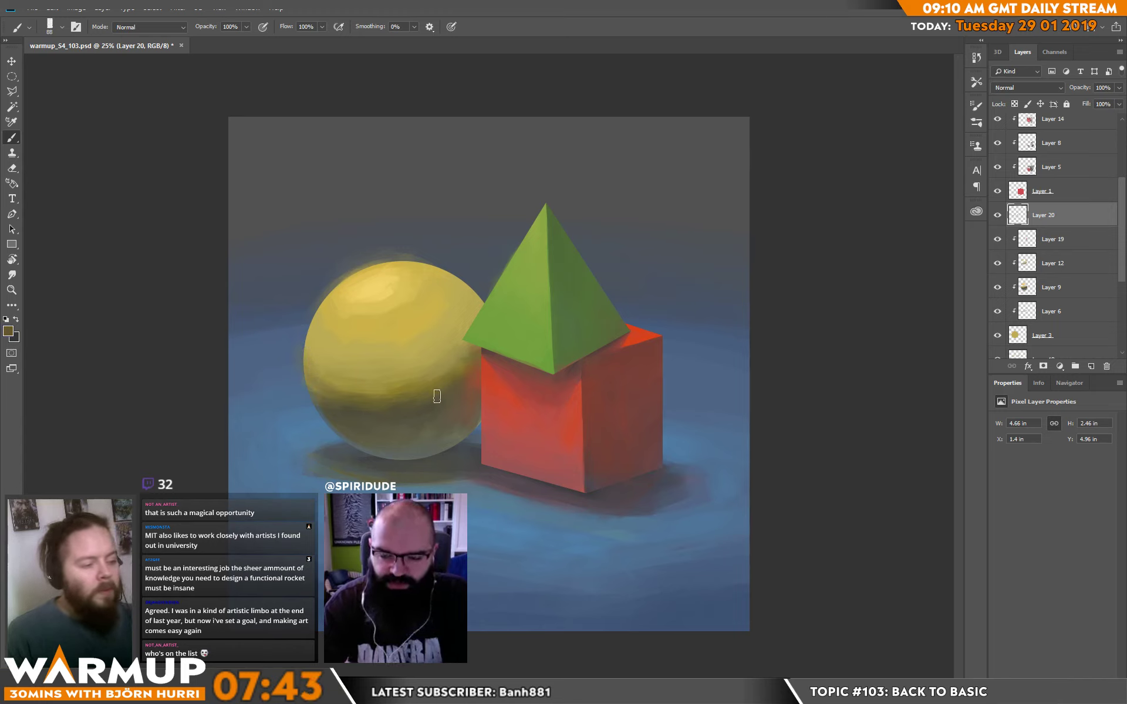
pyautogui.keyDown('alt'); pyautogui.click(411, 379); pyautogui.keyUp('alt')
pyautogui.keyDown('alt'); pyautogui.click(451, 380); pyautogui.keyUp('alt')
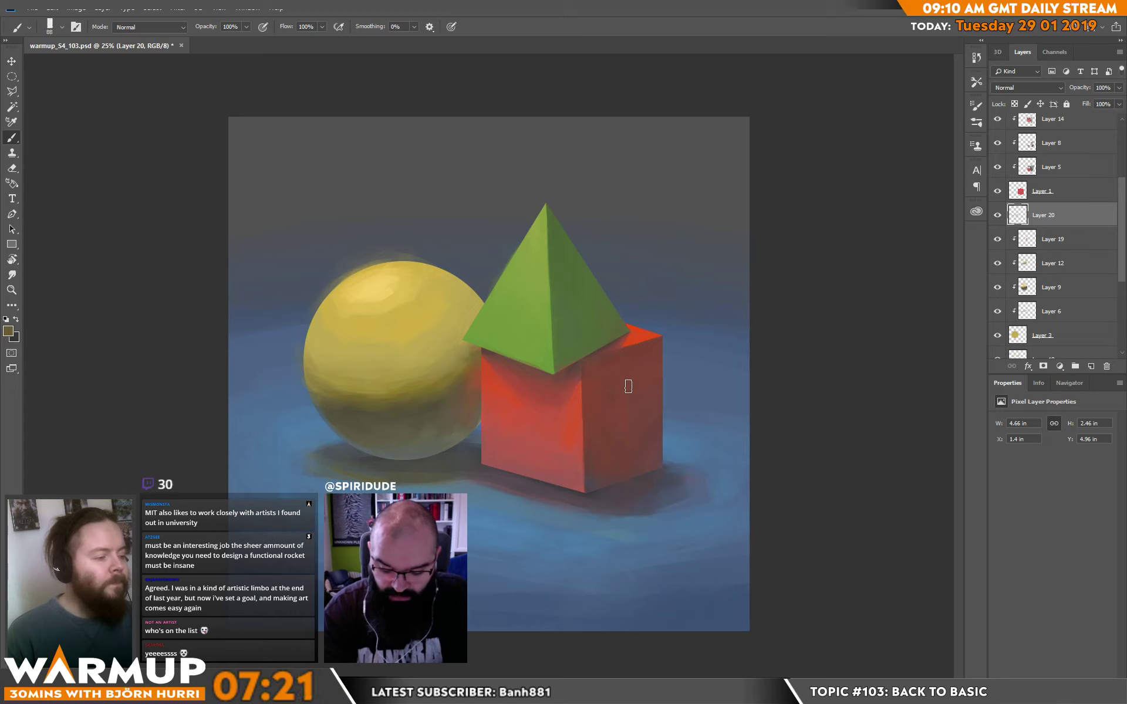
# Sample the pyramid's shaded green and add a new layer clipped to the pyramid above Layer 13.
pyautogui.keyDown('alt'); pyautogui.click(598, 331); pyautogui.keyUp('alt')
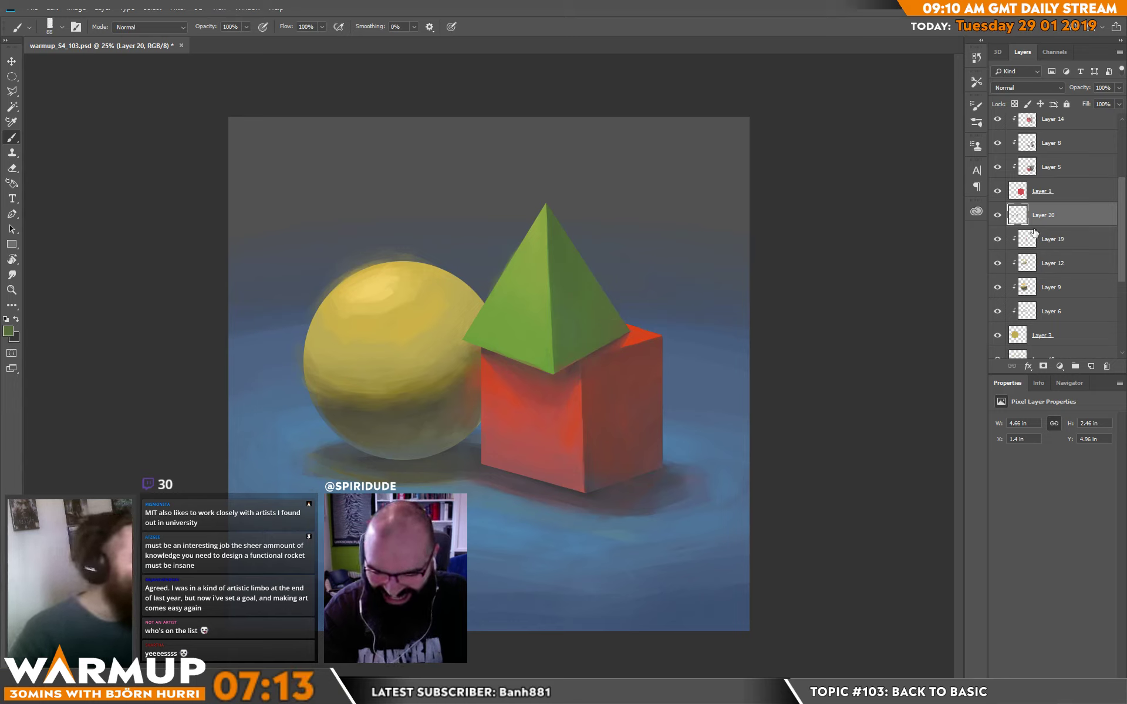
pyautogui.scroll(1, 1124, 196)
pyautogui.scroll(5, 1124, 197)
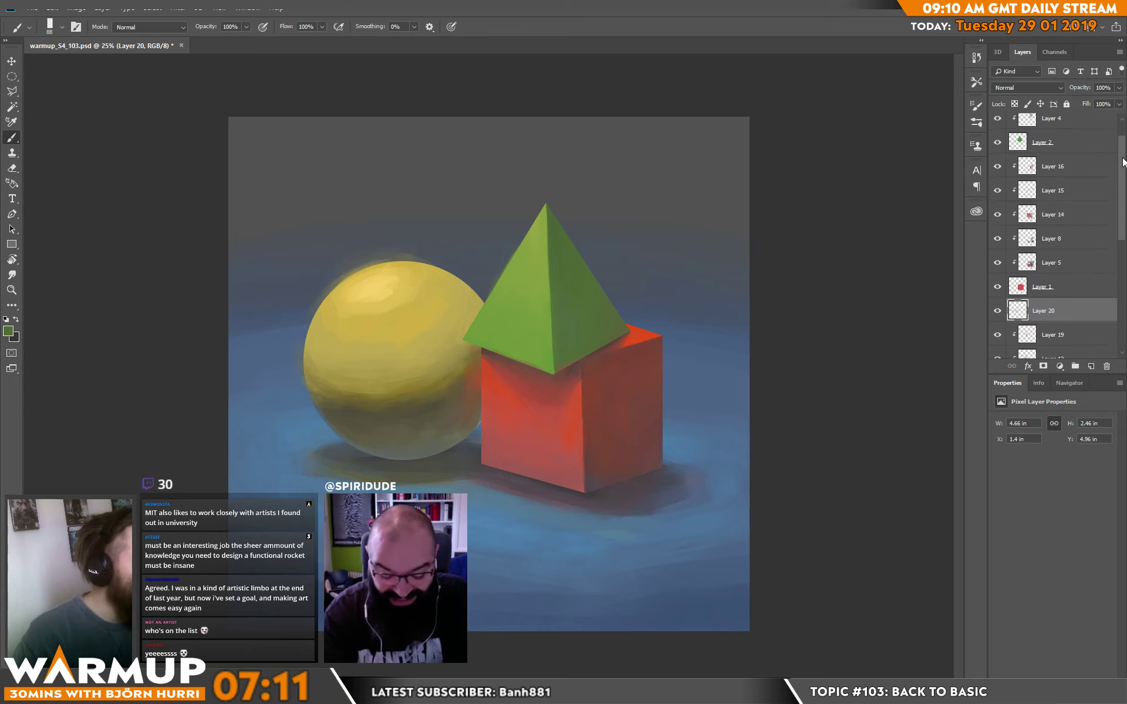
pyautogui.scroll(1, 1124, 198)
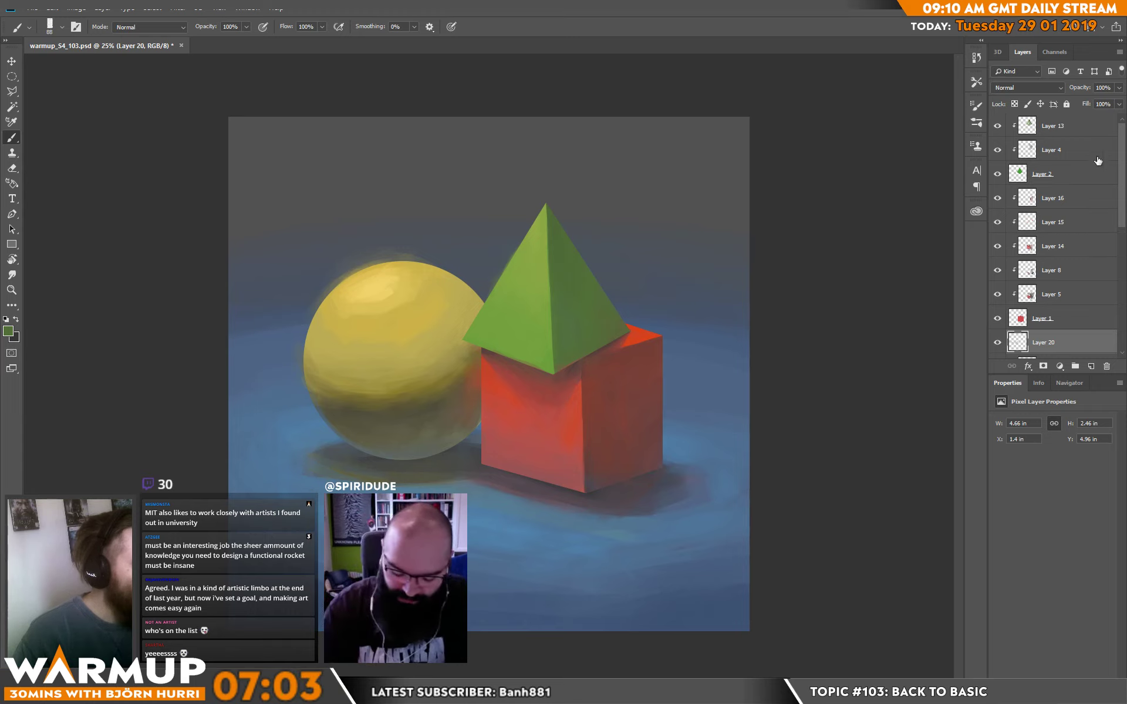
pyautogui.click(1061, 130)
pyautogui.click(1091, 366)
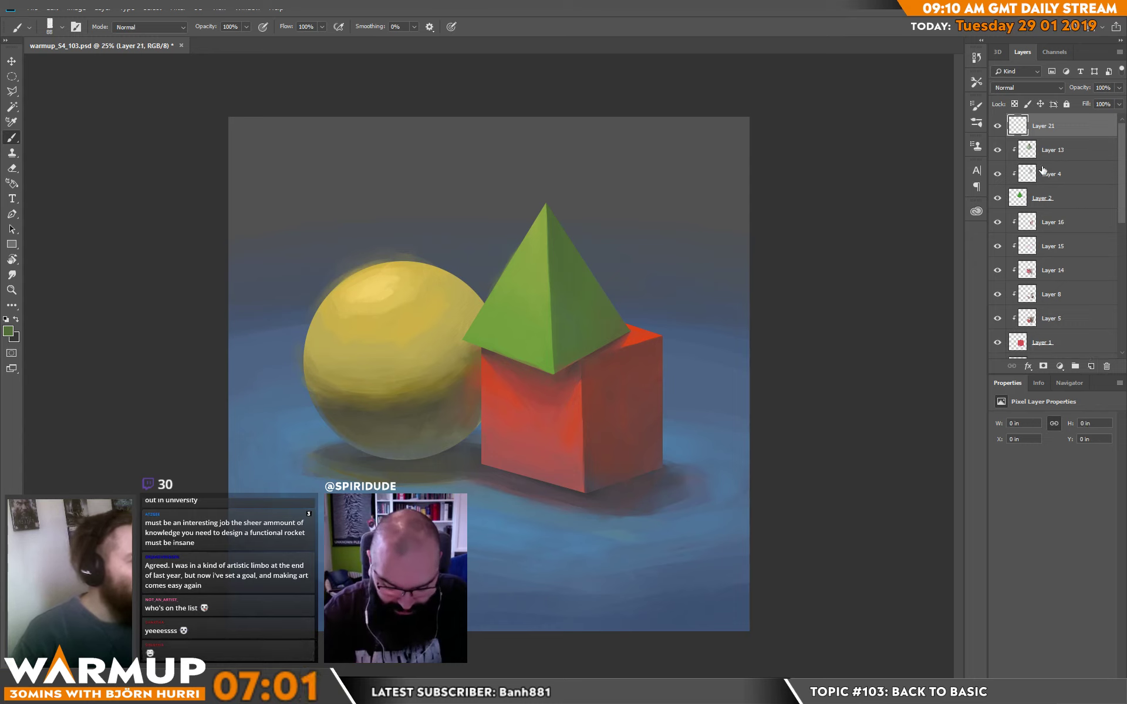
pyautogui.keyDown('alt'); pyautogui.click(1052, 135); pyautogui.keyUp('alt')
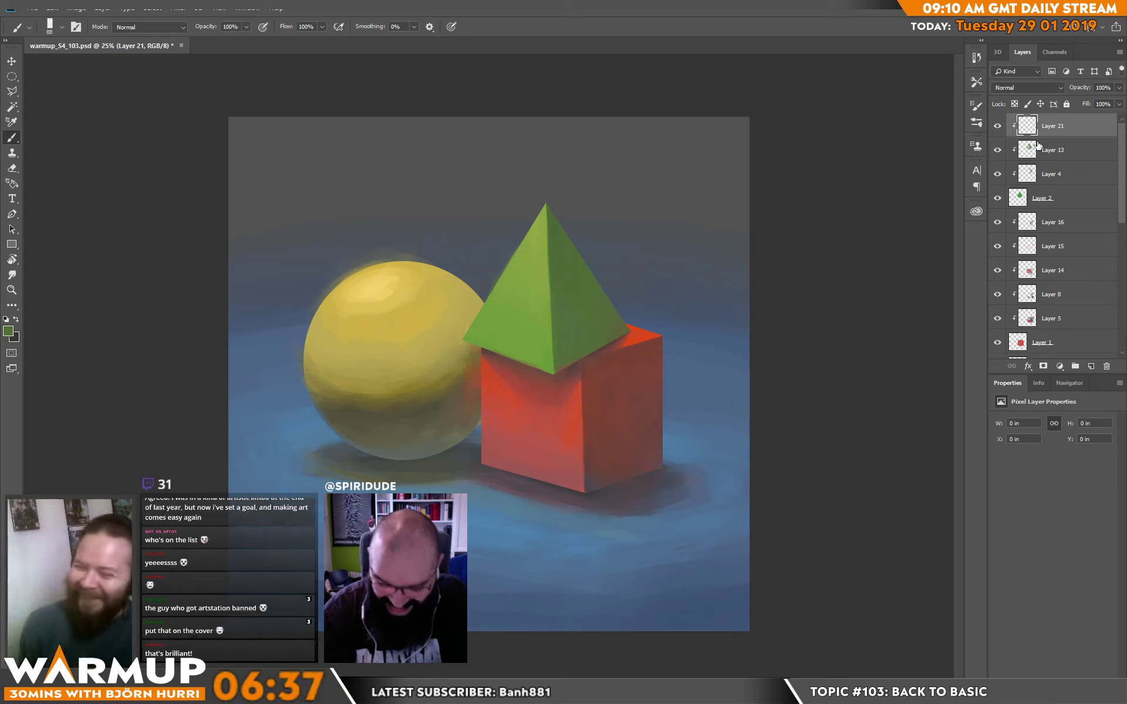
# Paint darker green and reflected red from the cube onto the lower outer corner of the pyramid's shaded face.
pyautogui.moveTo(627, 324)
pyautogui.mouseDown()
pyautogui.moveTo(606, 293)
pyautogui.moveTo(616, 313)
pyautogui.mouseUp()
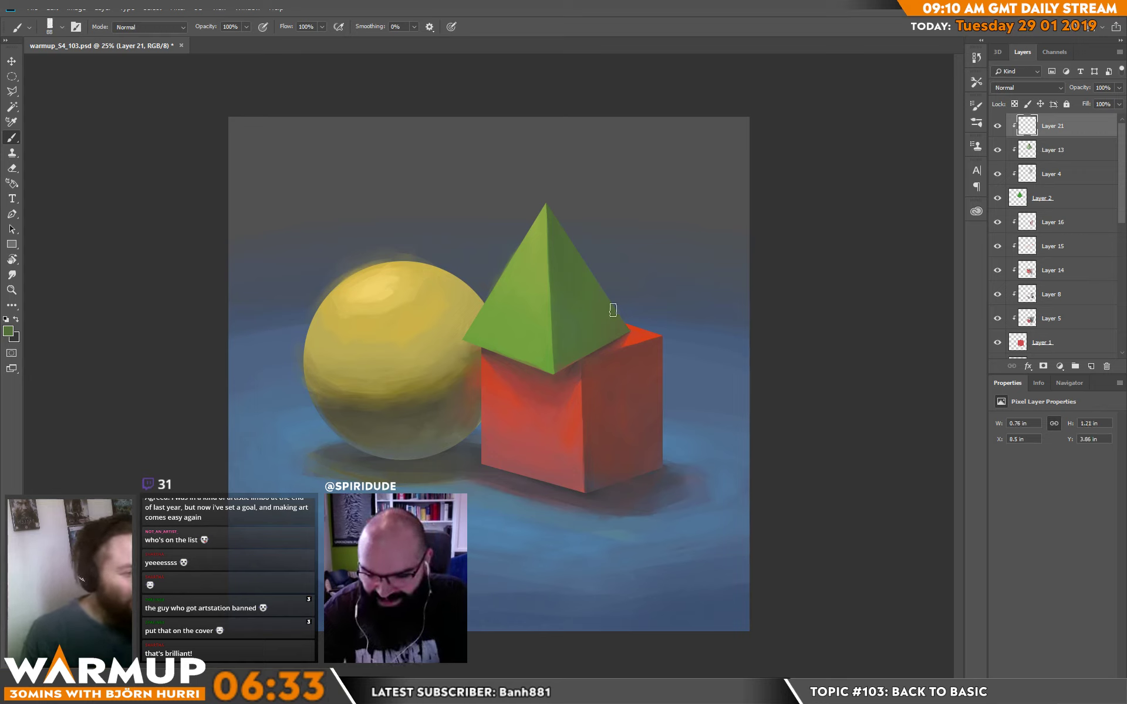
pyautogui.keyDown('alt'); pyautogui.click(635, 355); pyautogui.keyUp('alt')
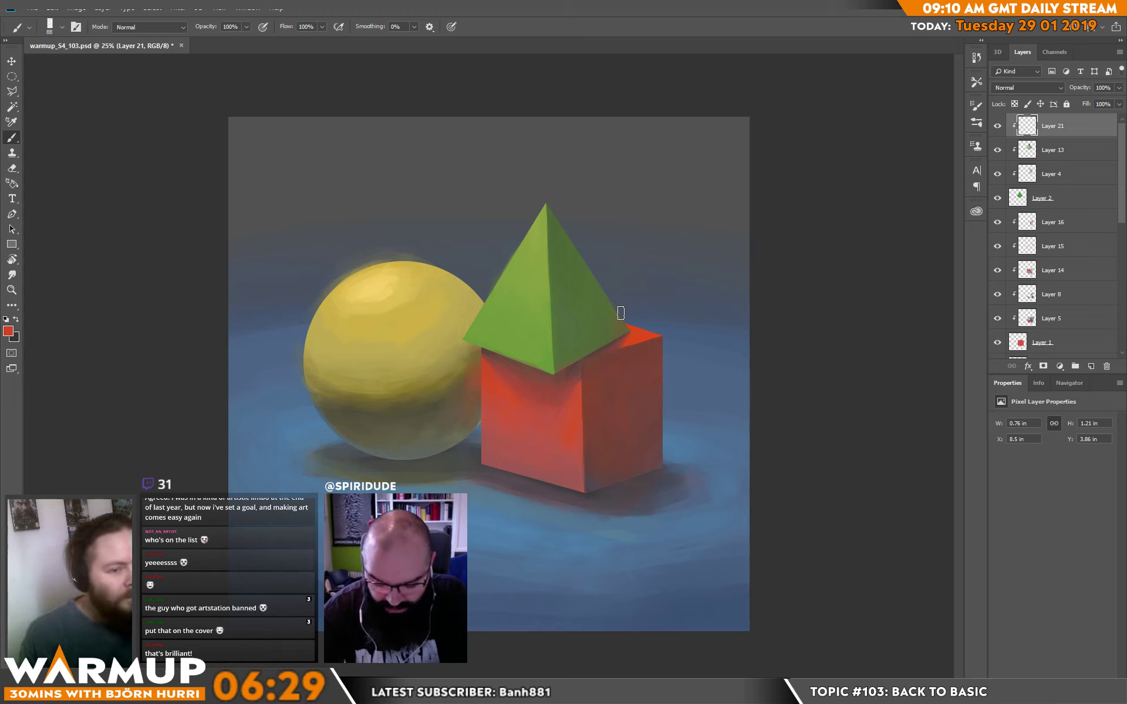
pyautogui.keyDown('alt'); pyautogui.click(613, 345); pyautogui.keyUp('alt')
pyautogui.moveTo(602, 284); pyautogui.dragTo(607, 338)
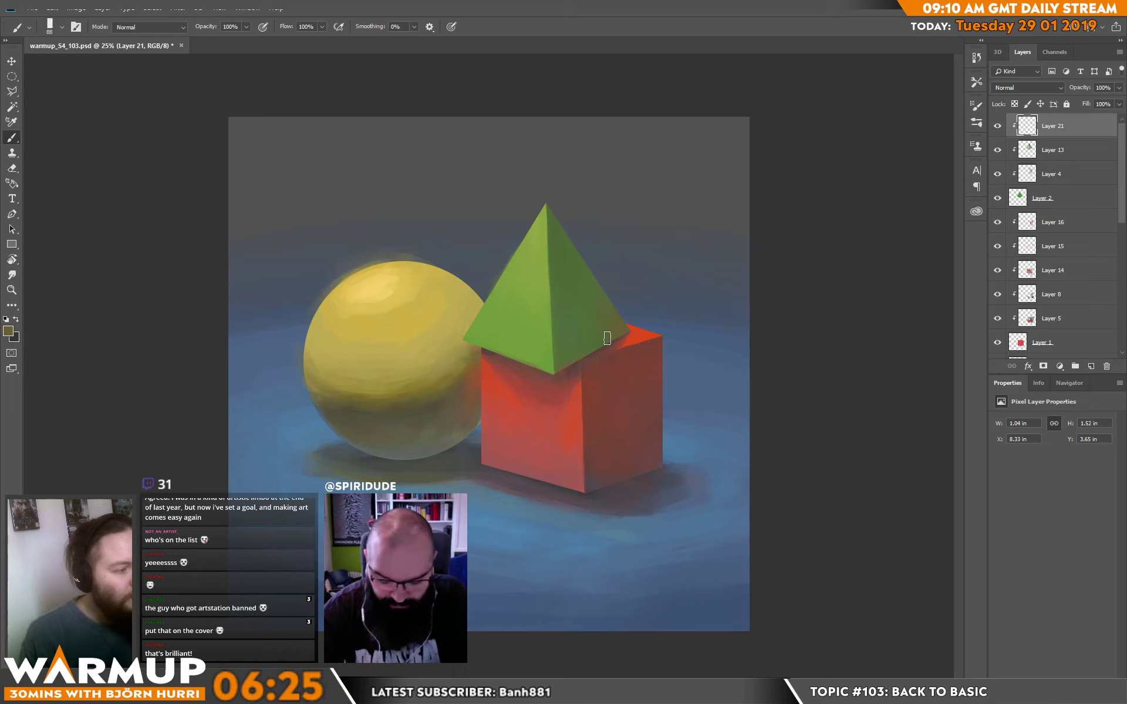
# Blend the reflected red into the pyramid's shaded face with sampled olive greens near its outer corner.
pyautogui.keyDown('alt'); pyautogui.click(606, 328); pyautogui.keyUp('alt')
pyautogui.moveTo(605, 288); pyautogui.dragTo(599, 334)
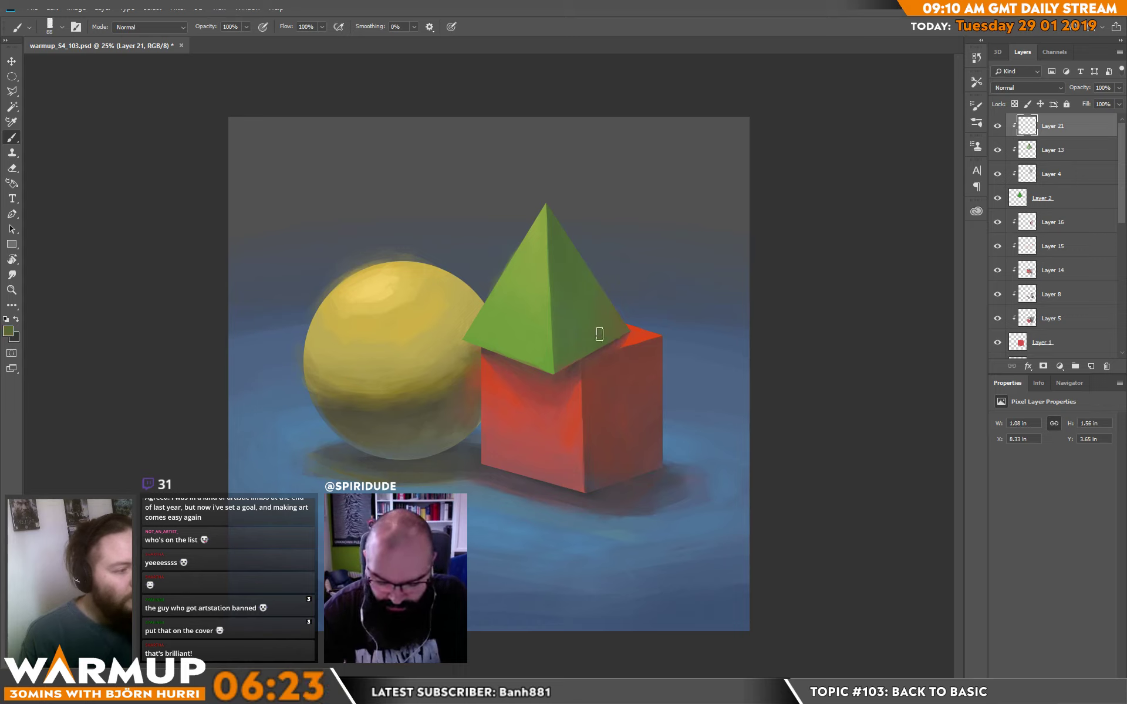
pyautogui.keyDown('alt'); pyautogui.click(615, 323); pyautogui.keyUp('alt')
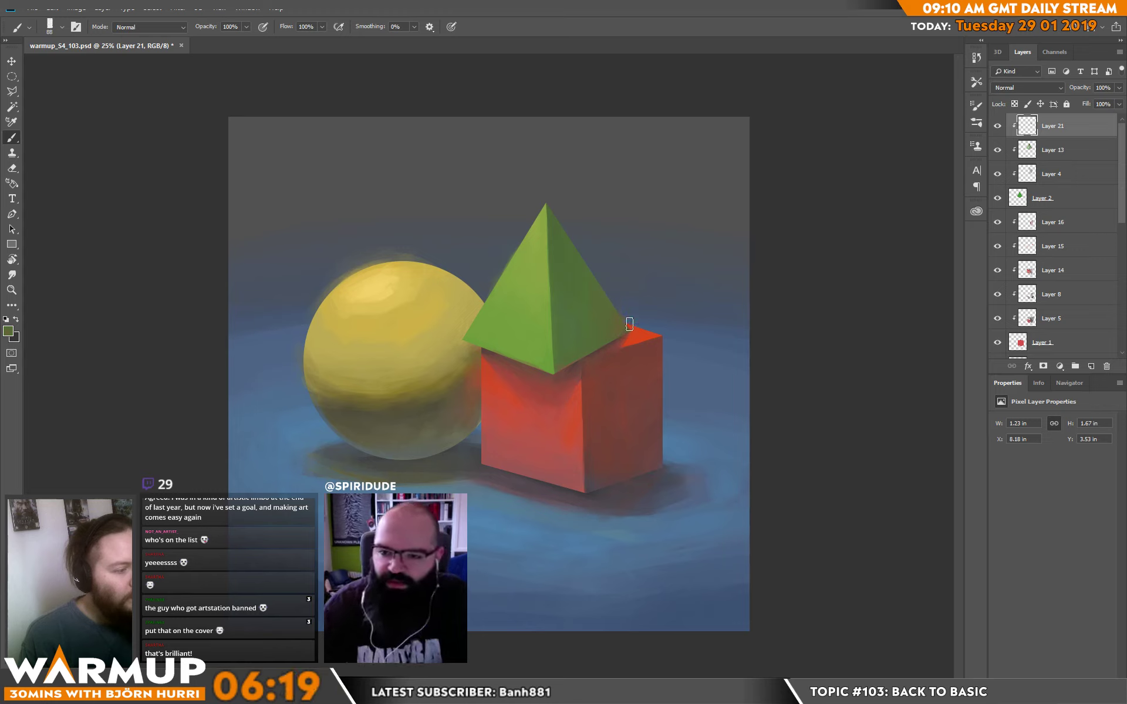
pyautogui.keyDown('alt'); pyautogui.click(617, 324); pyautogui.keyUp('alt')
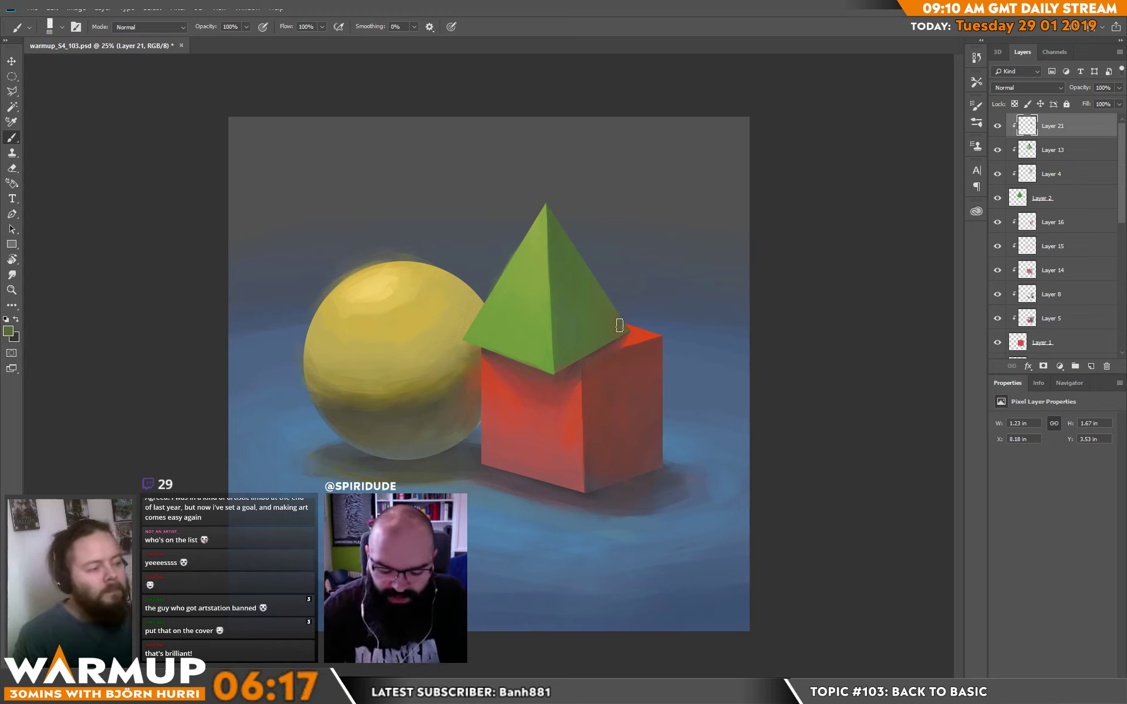
# Sample the pyramid's light green and paint a thin line along the shaded face's outer edge with a 23 px brush.
pyautogui.keyDown('alt'); pyautogui.click(416, 321); pyautogui.keyUp('alt')
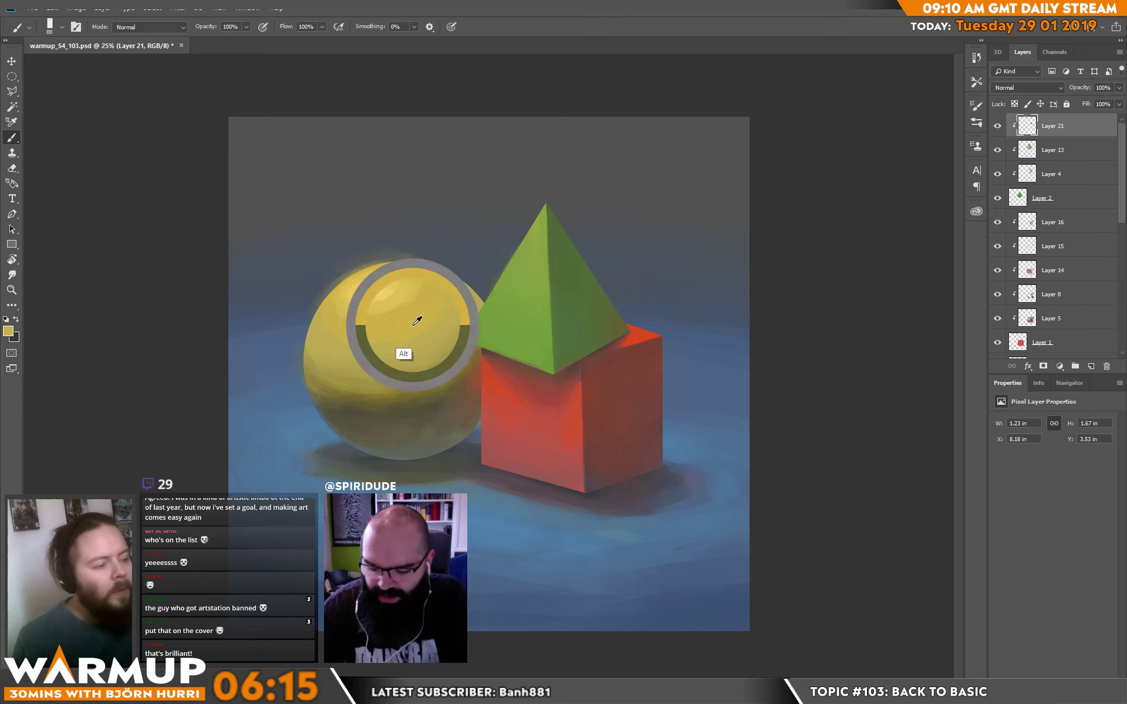
pyautogui.keyDown('alt'); pyautogui.click(534, 287); pyautogui.keyUp('alt')
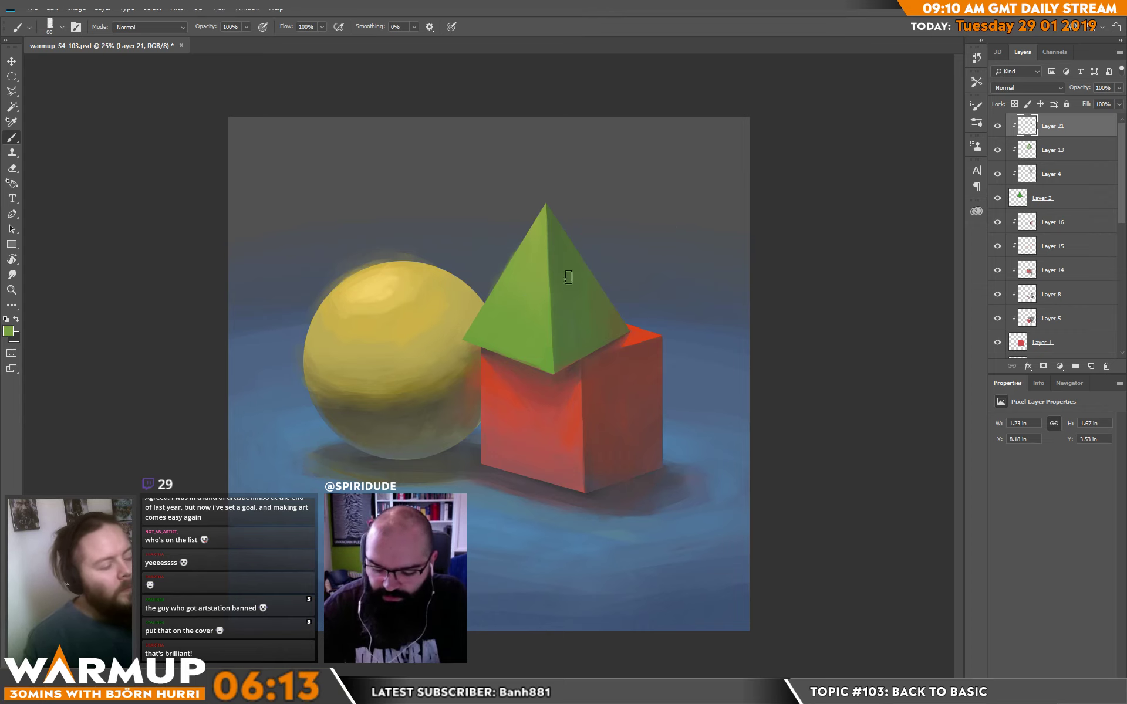
pyautogui.rightClick(600, 204)
pyautogui.moveTo(684, 187); pyautogui.dragTo(683, 187)
pyautogui.moveTo(580, 253); pyautogui.dragTo(595, 277)
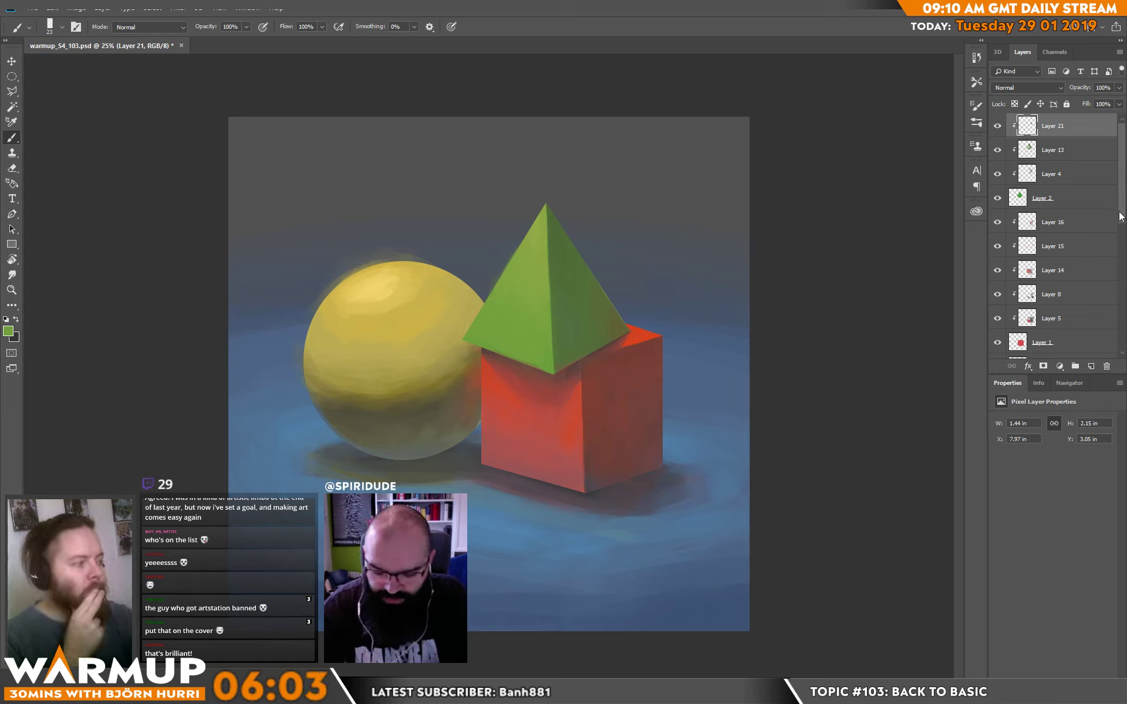
# Add a new layer clipped to the cube above Layer 16 and choose the 120 px goro_stroke brush.
pyautogui.moveTo(1121, 214)
pyautogui.mouseDown()
pyautogui.moveTo(1121, 244)
pyautogui.moveTo(1122, 232)
pyautogui.mouseUp()
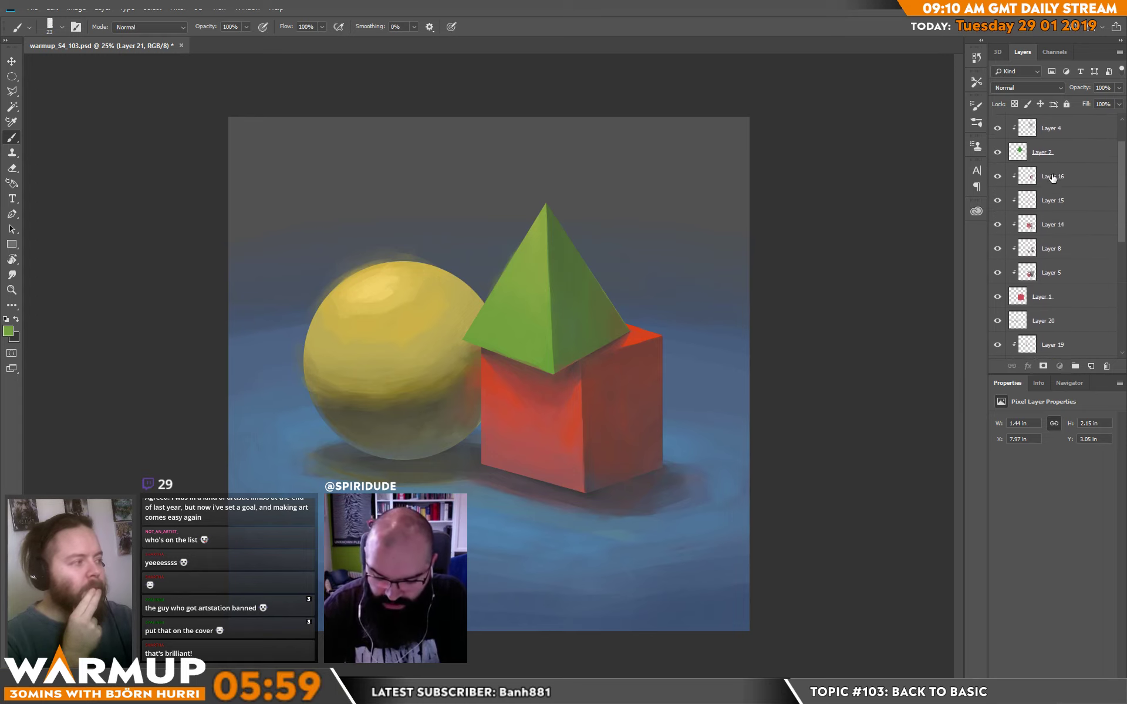
pyautogui.click(1052, 178)
pyautogui.hotkey('ctrl', 'shift', 'alt', 'n')
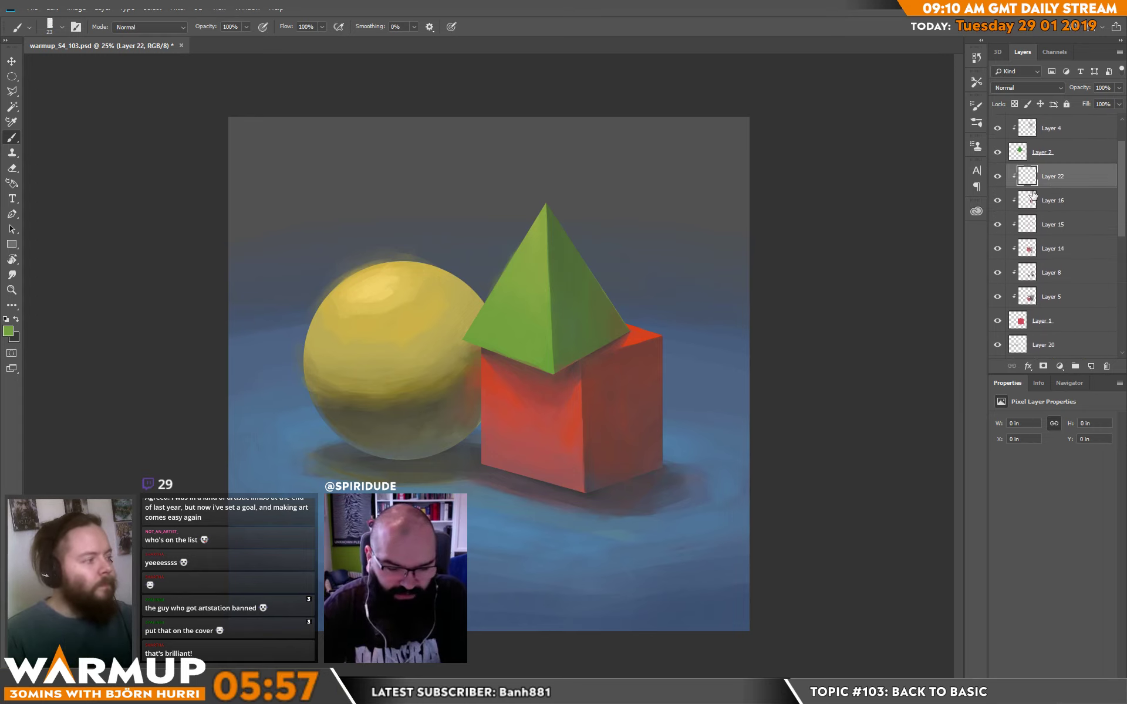
pyautogui.rightClick(674, 479)
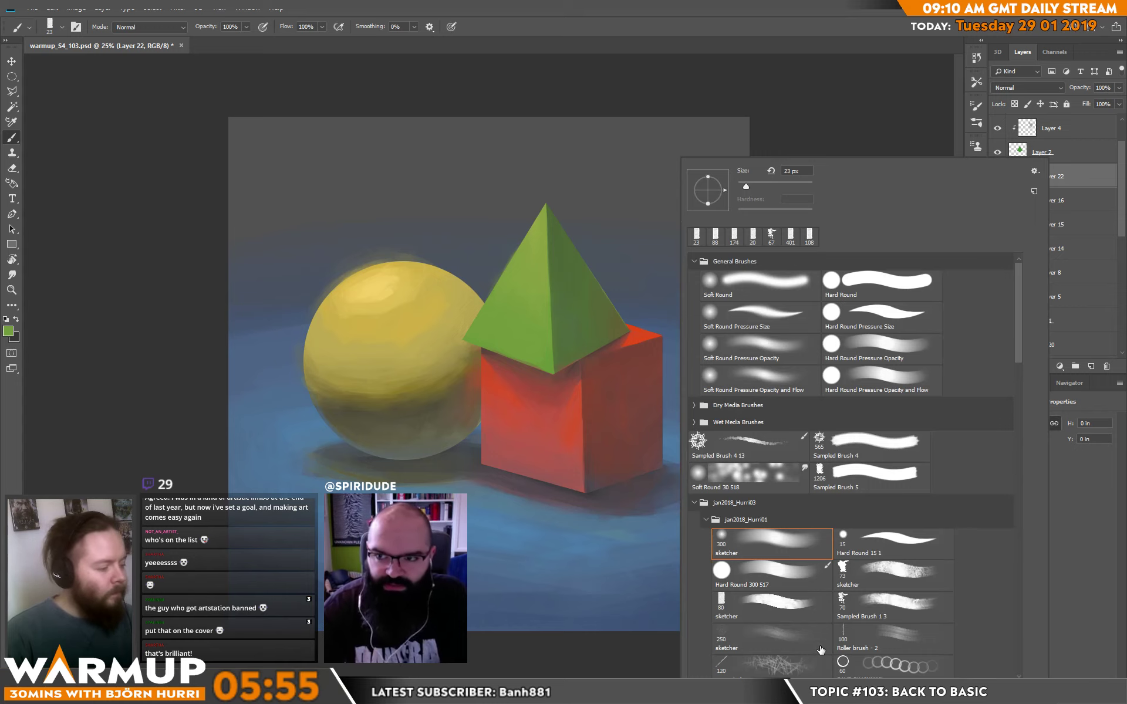
pyautogui.click(809, 668)
pyautogui.keyDown('alt'); pyautogui.click(676, 511); pyautogui.keyUp('alt')
# Paint sampled plane blues and muted reds onto the cube's shaded face to refine its reflected light and upper corner.
pyautogui.keyDown('alt'); pyautogui.click(649, 503); pyautogui.keyUp('alt')
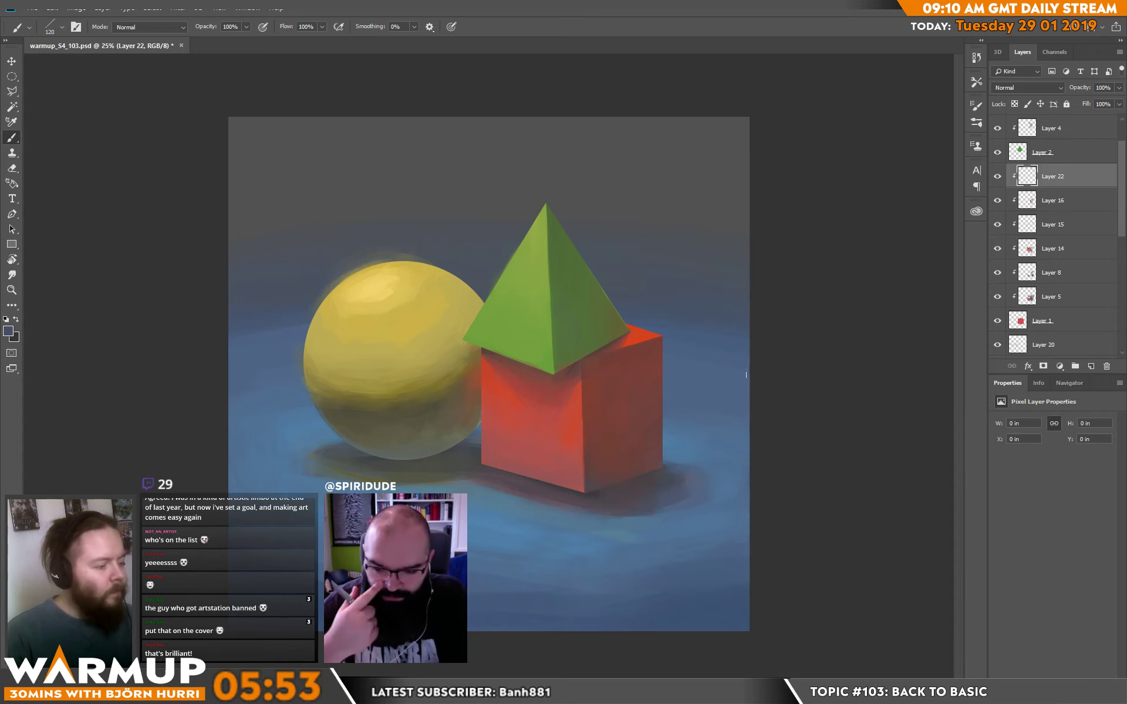
pyautogui.moveTo(746, 375); pyautogui.dragTo(731, 365)
pyautogui.keyDown('alt'); pyautogui.click(683, 438); pyautogui.keyUp('alt')
pyautogui.moveTo(650, 421); pyautogui.dragTo(674, 451)
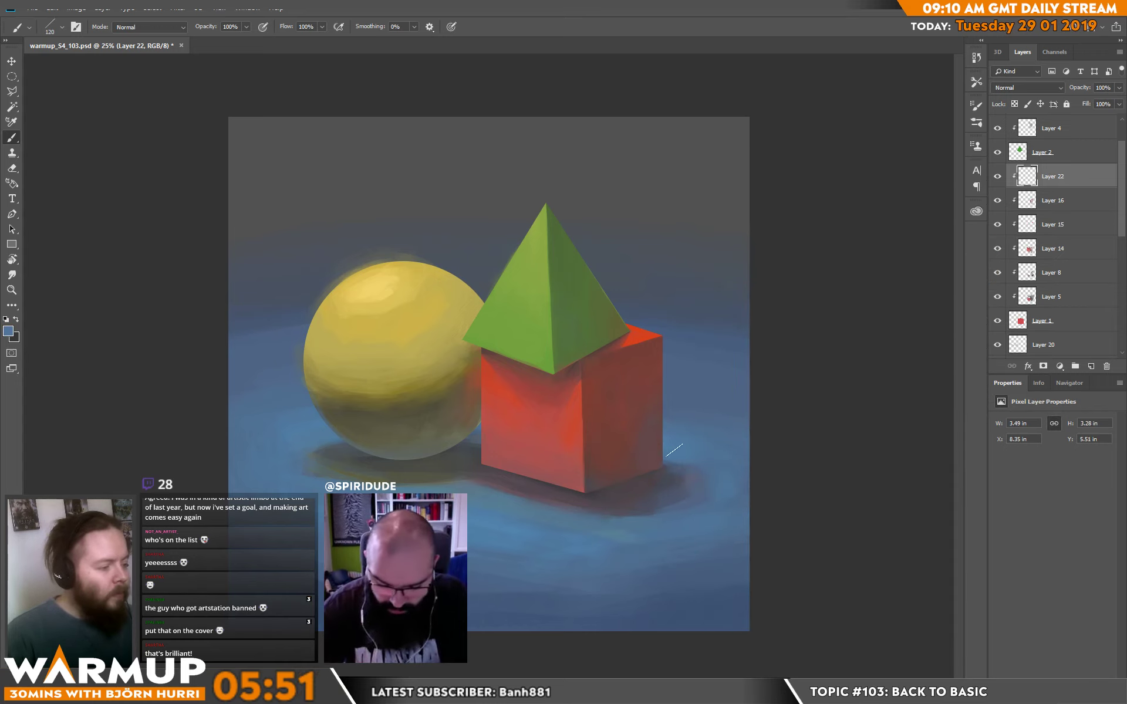
pyautogui.keyDown('alt'); pyautogui.click(631, 454); pyautogui.keyUp('alt')
pyautogui.press('e')
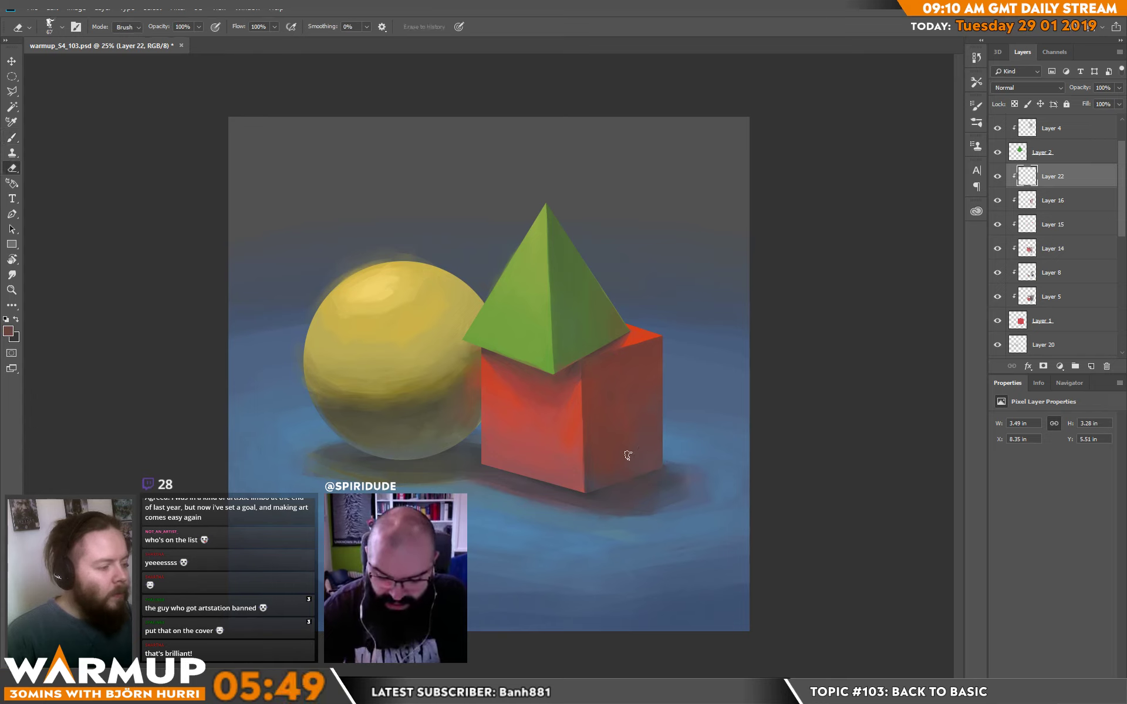
pyautogui.press('b')
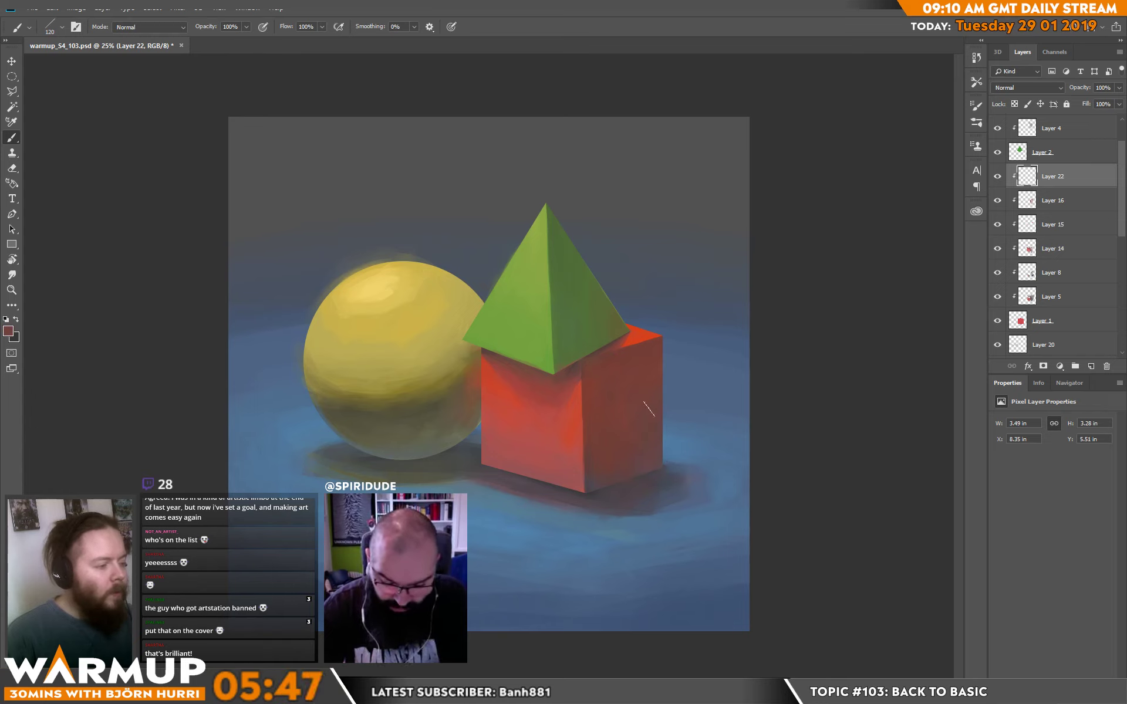
pyautogui.keyDown('alt'); pyautogui.click(644, 361); pyautogui.keyUp('alt')
pyautogui.moveTo(674, 337)
pyautogui.mouseDown()
pyautogui.moveTo(666, 384)
pyautogui.moveTo(637, 362)
pyautogui.mouseUp()
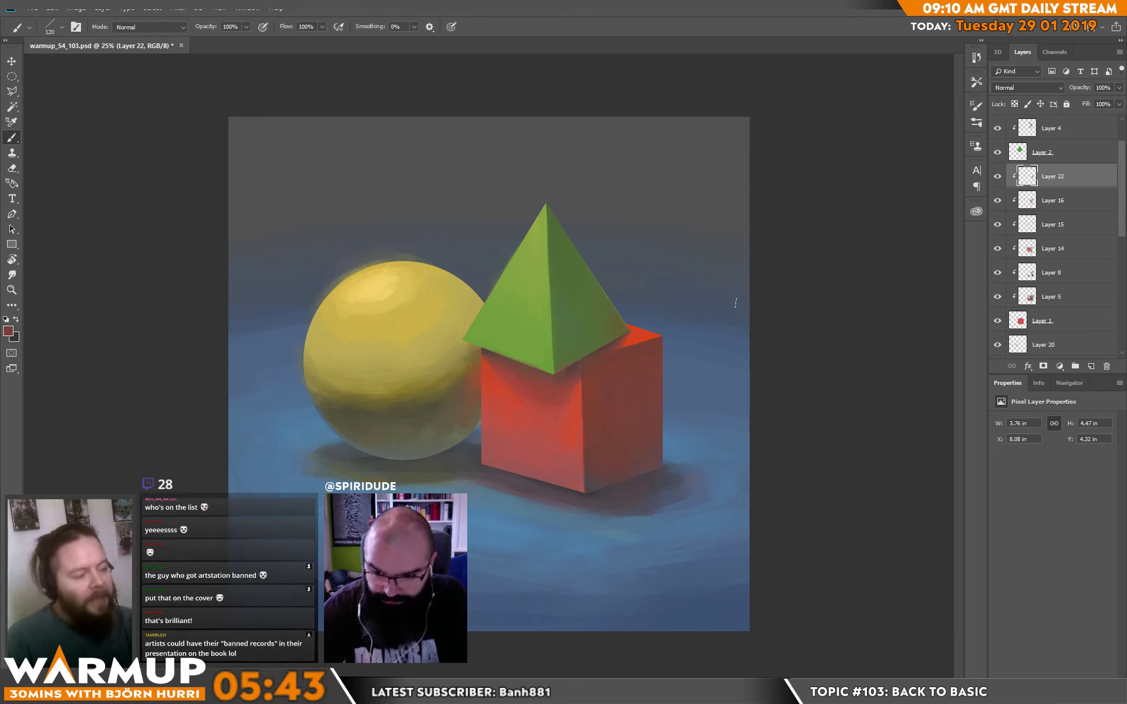
# Smooth the cube's front face with sampled saturated reds, covering the paler patches down to its lower corner.
pyautogui.keyDown('alt'); pyautogui.click(496, 399); pyautogui.keyUp('alt')
pyautogui.click(507, 435)
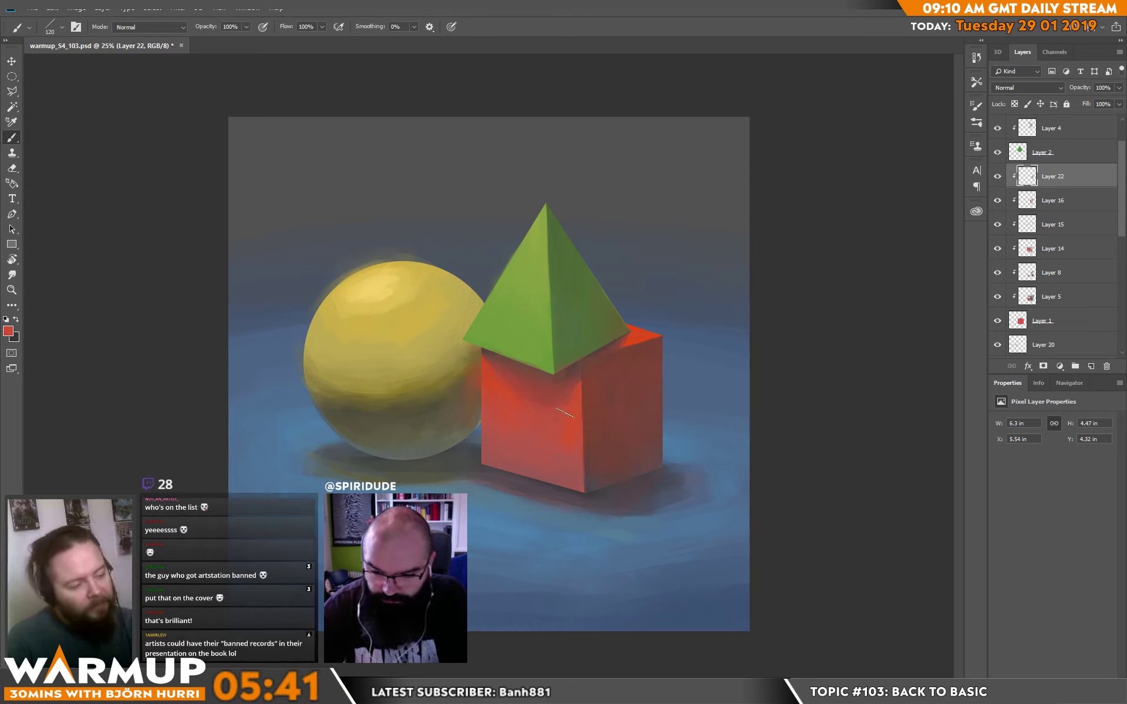
pyautogui.rightClick(528, 419)
pyautogui.click(492, 425)
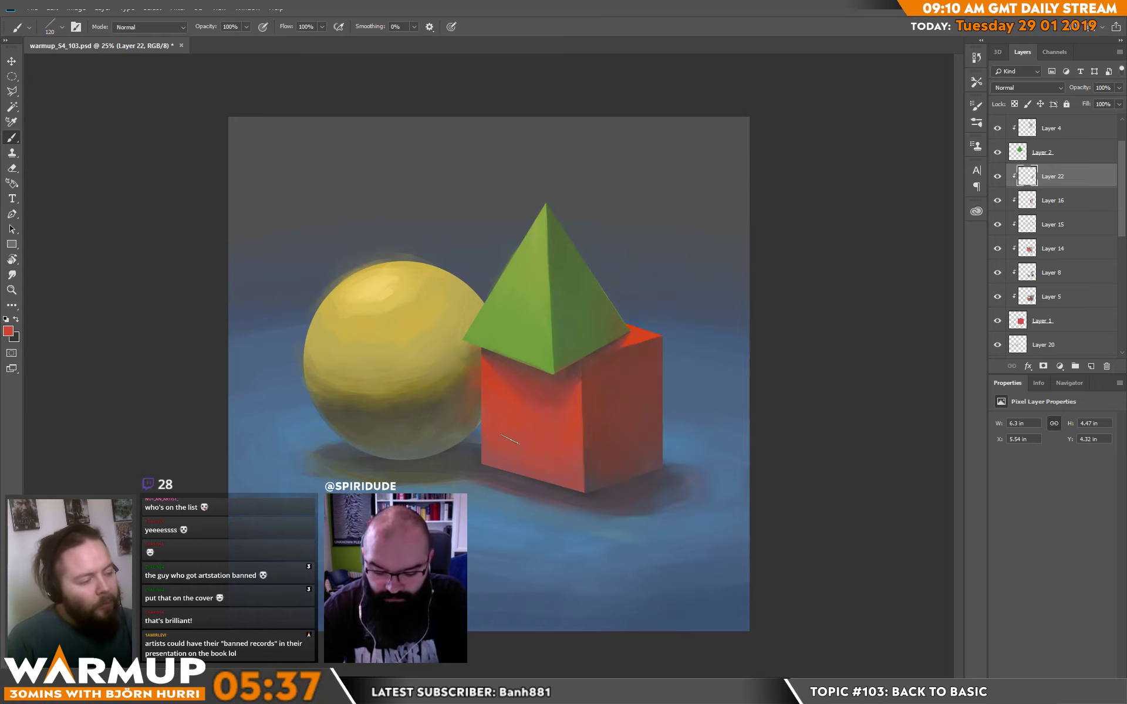
pyautogui.moveTo(488, 485); pyautogui.dragTo(480, 481)
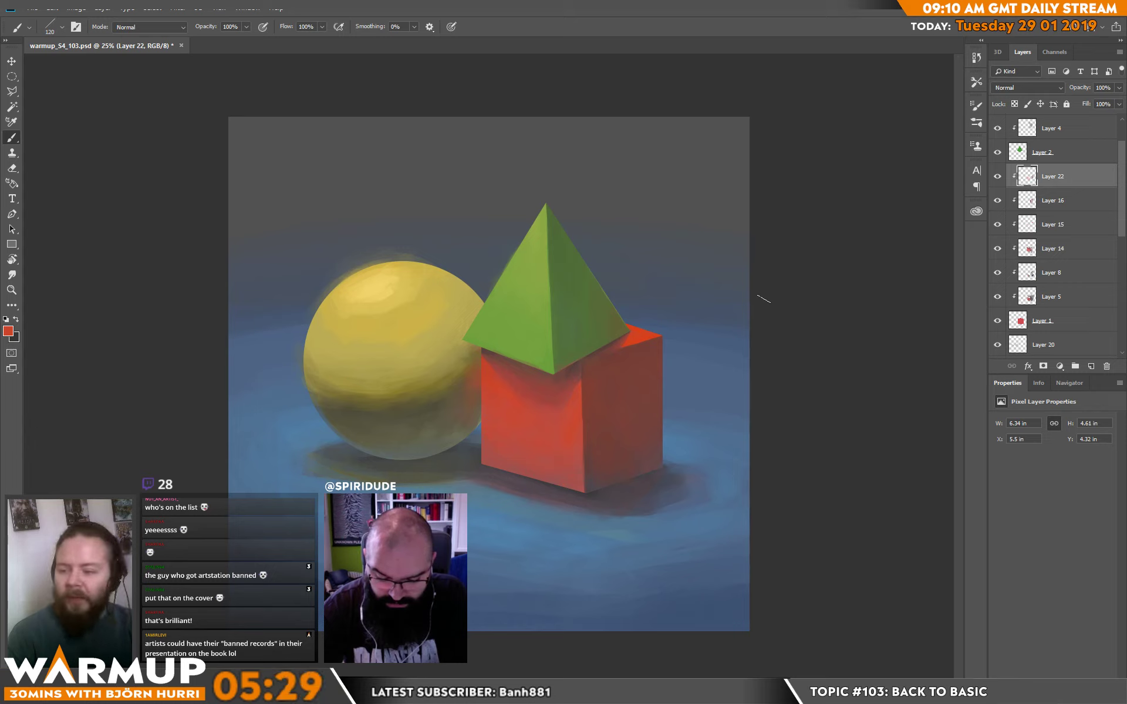
# Clip Layer 20 to the sphere, check Layer 18 by toggling its visibility, and add a new layer above it.
pyautogui.scroll(-5, 1115, 286)
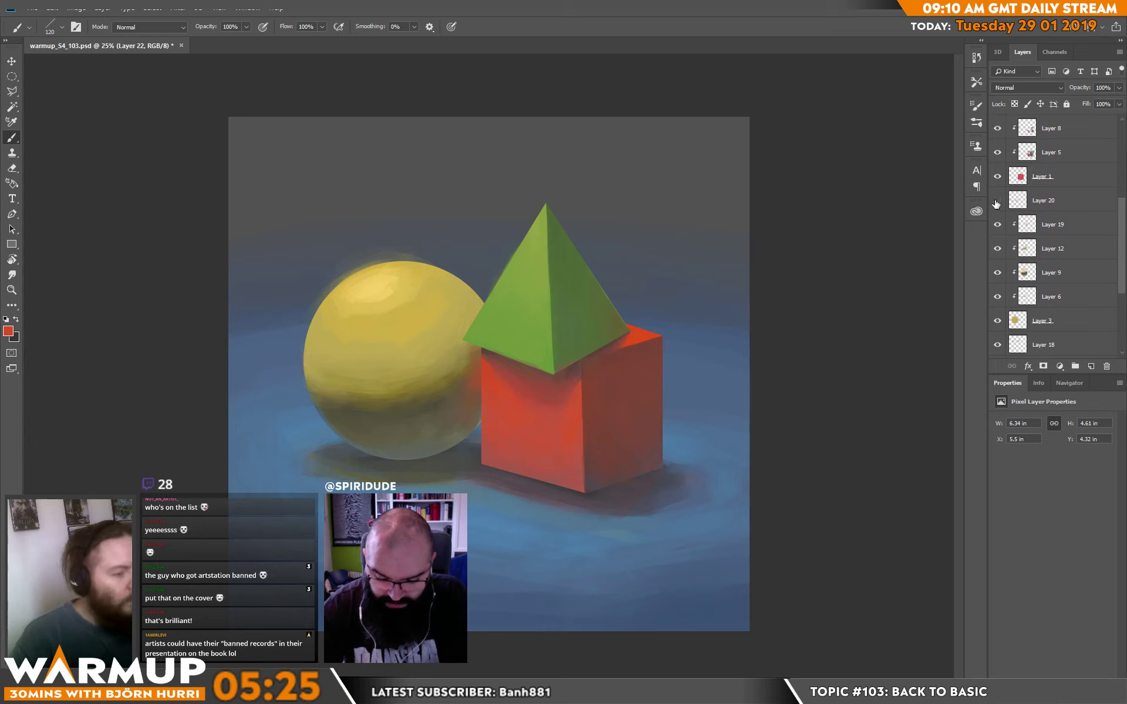
pyautogui.keyDown('alt'); pyautogui.click(1059, 213); pyautogui.keyUp('alt')
pyautogui.moveTo(1121, 230); pyautogui.dragTo(1121, 255)
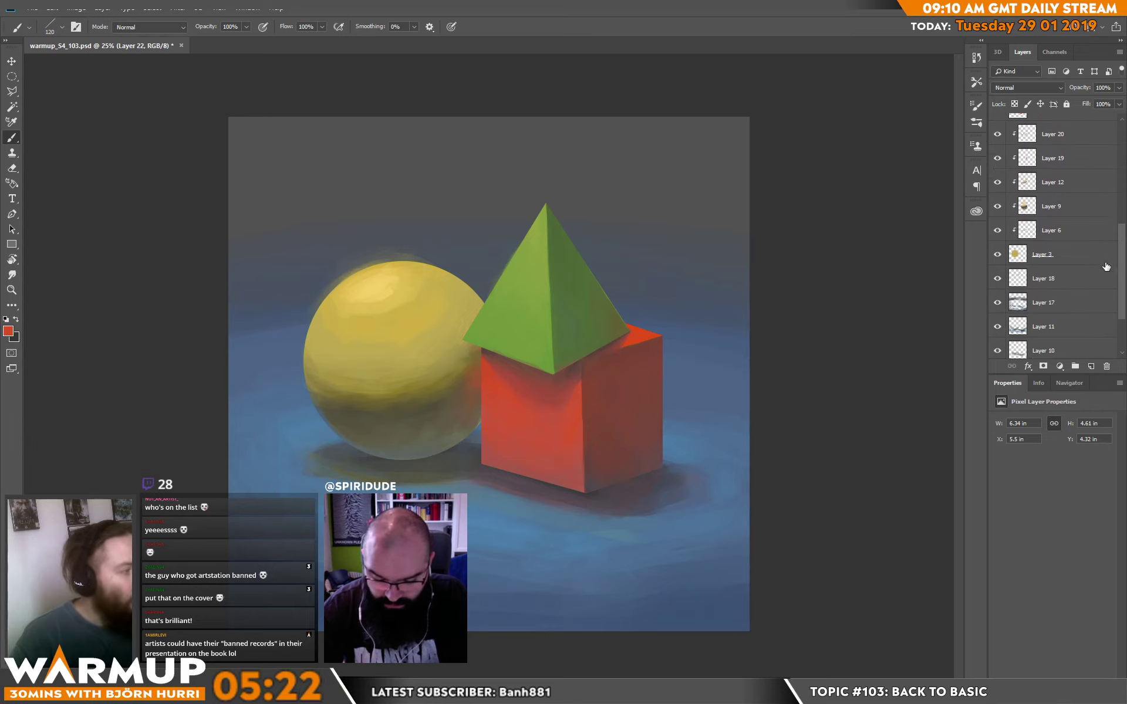
pyautogui.click(1043, 279)
pyautogui.click(996, 280)
pyautogui.click(996, 280)
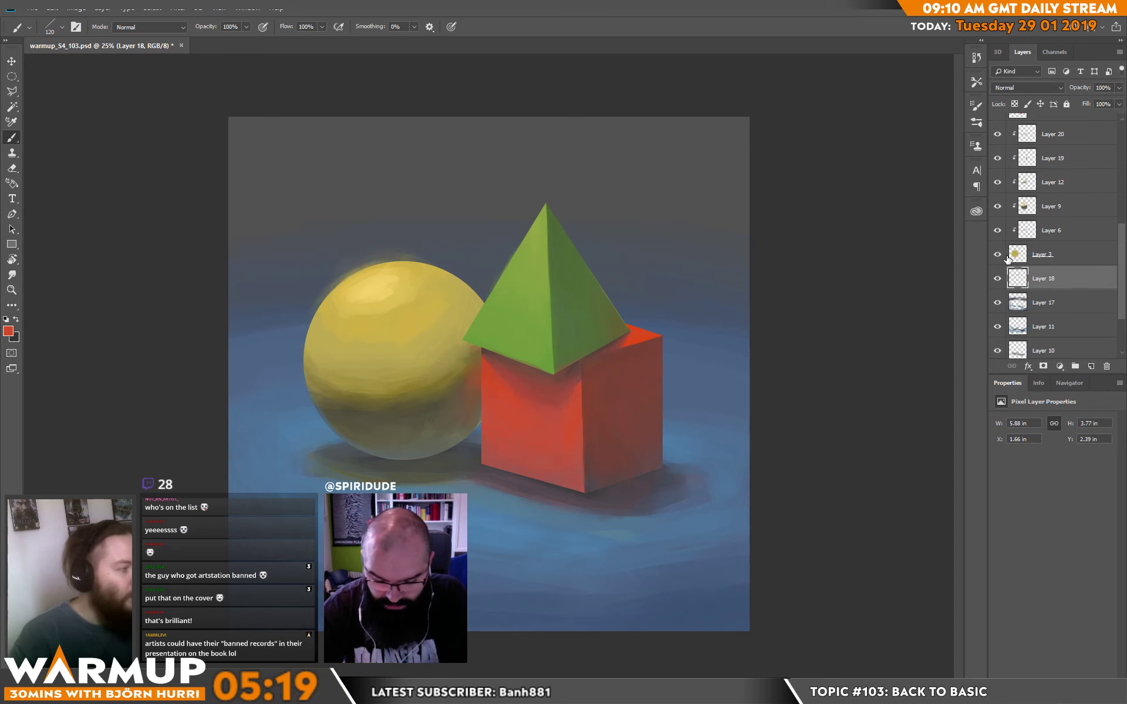
pyautogui.click(1090, 366)
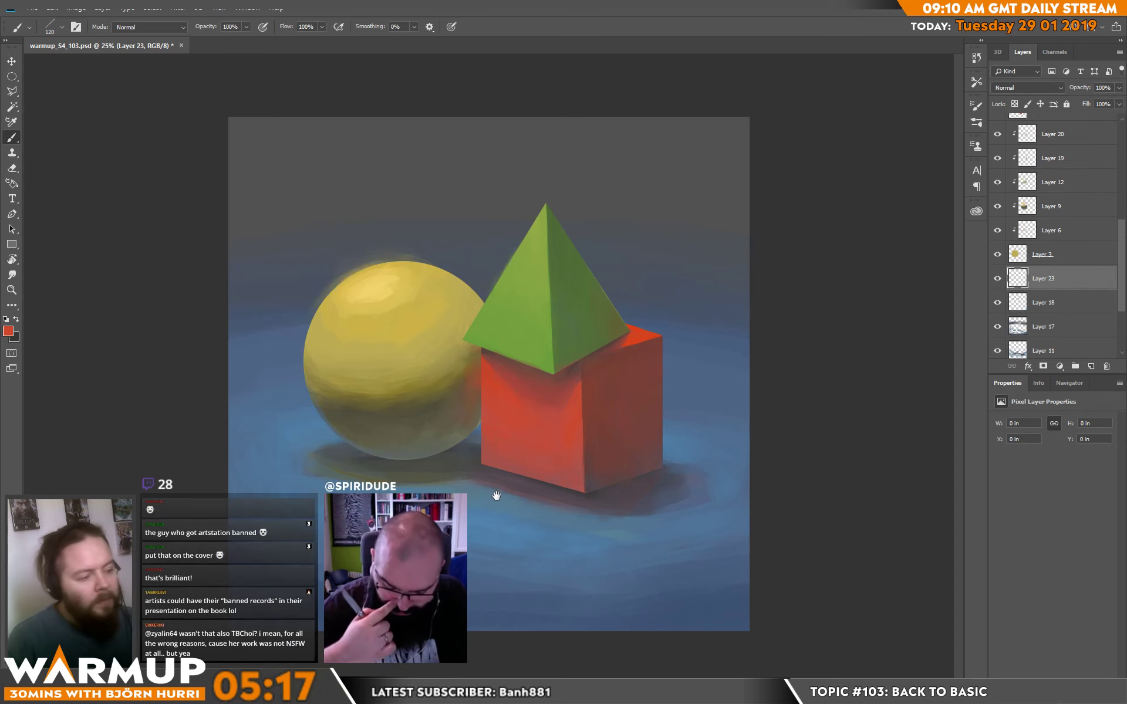
# With the 80 px sketcher brush, paint sampled plane blue over the reddish shadow edge below the cube's front face.
pyautogui.rightClick(499, 470)
pyautogui.click(605, 600)
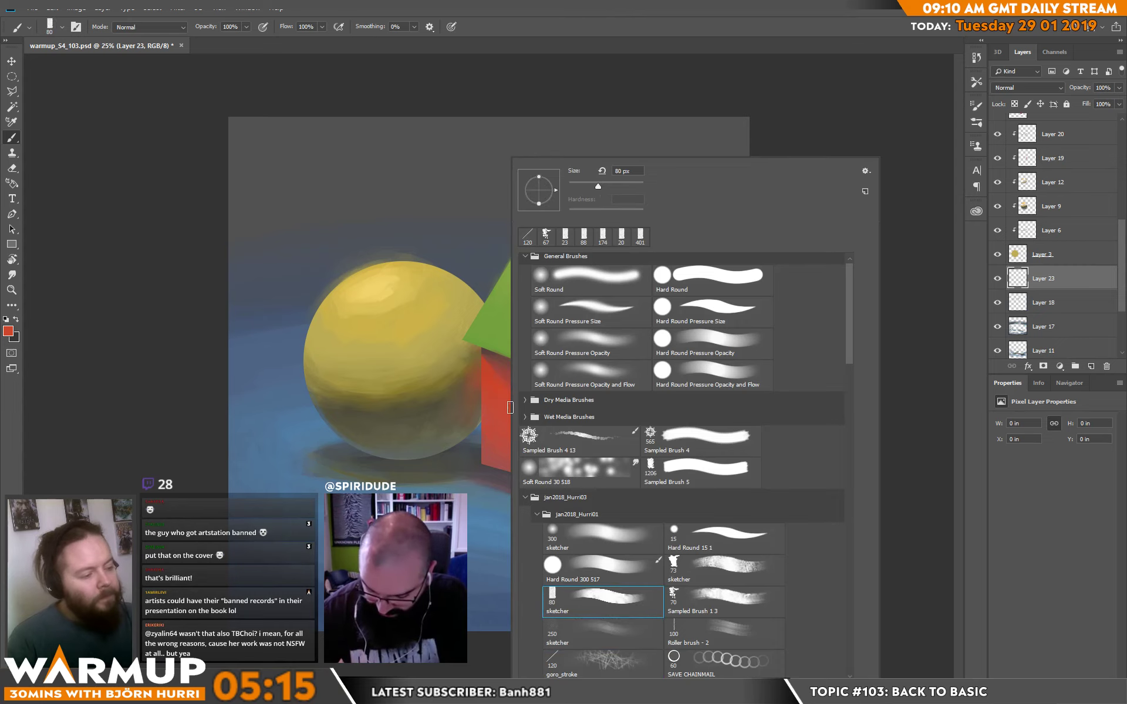
pyautogui.press('Return')
pyautogui.keyDown('alt'); pyautogui.click(486, 509); pyautogui.keyUp('alt')
pyautogui.moveTo(452, 487)
pyautogui.mouseDown()
pyautogui.moveTo(522, 511)
pyautogui.moveTo(529, 501)
pyautogui.mouseUp()
pyautogui.moveTo(503, 487)
pyautogui.mouseDown()
pyautogui.moveTo(477, 473)
pyautogui.moveTo(582, 517)
pyautogui.moveTo(495, 493)
pyautogui.moveTo(558, 526)
pyautogui.moveTo(485, 505)
pyautogui.moveTo(557, 530)
pyautogui.moveTo(612, 529)
pyautogui.moveTo(519, 498)
pyautogui.mouseUp()
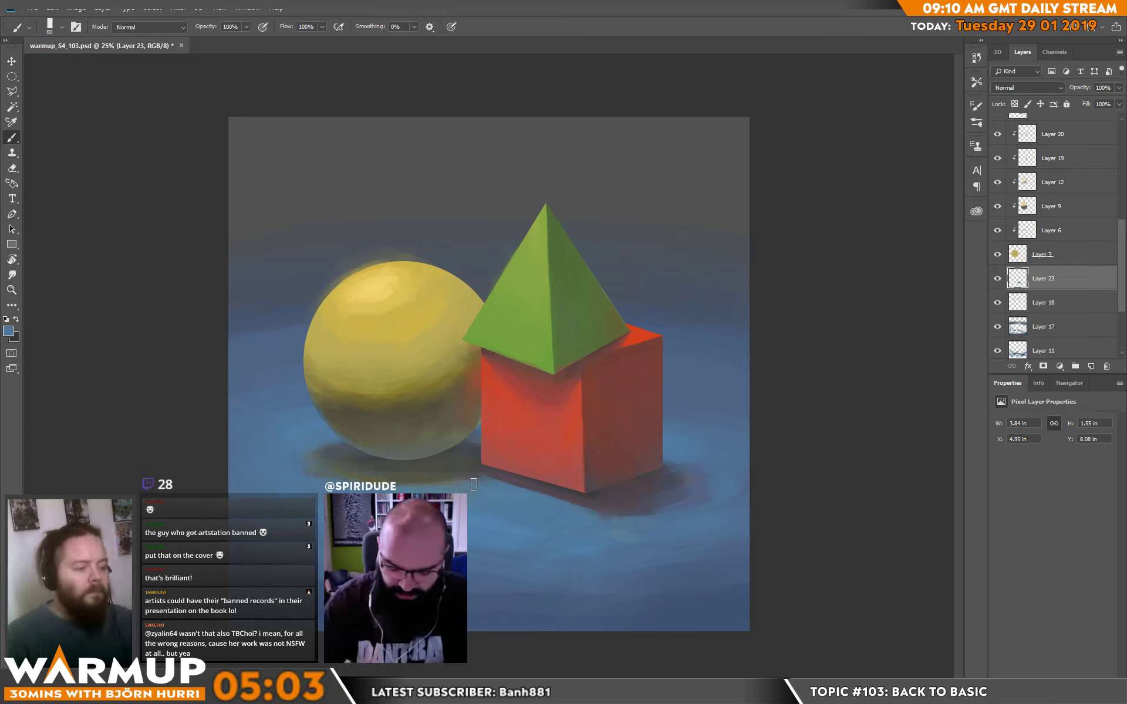
# Blend sampled grey-blues along the lower and outer edges of the sphere's cast shadow.
pyautogui.moveTo(462, 481)
pyautogui.mouseDown()
pyautogui.moveTo(453, 466)
pyautogui.moveTo(406, 482)
pyautogui.mouseUp()
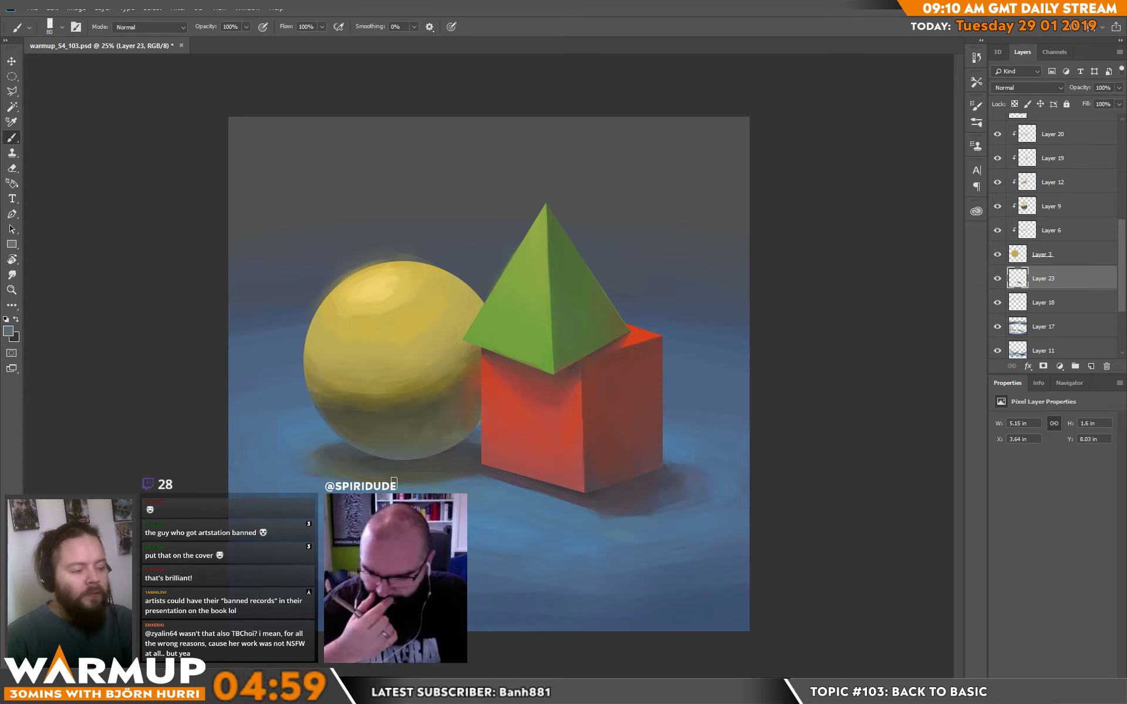
pyautogui.keyDown('alt'); pyautogui.click(409, 478); pyautogui.keyUp('alt')
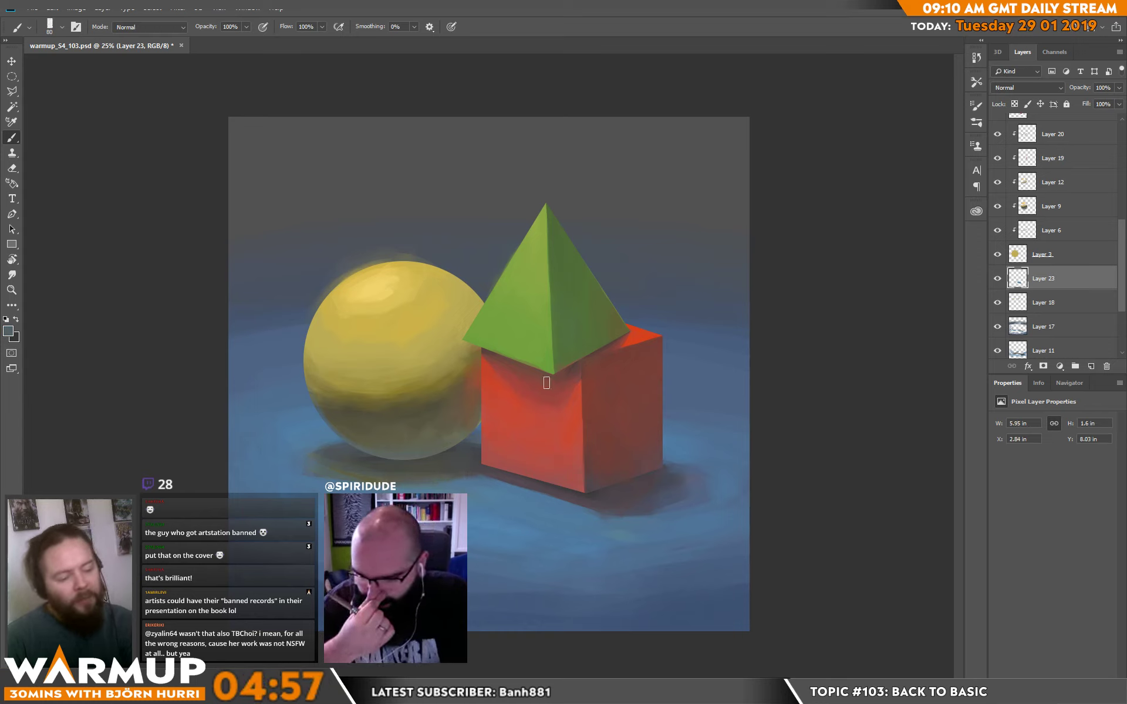
pyautogui.keyDown('alt'); pyautogui.click(296, 471); pyautogui.keyUp('alt')
pyautogui.moveTo(288, 463); pyautogui.dragTo(317, 485)
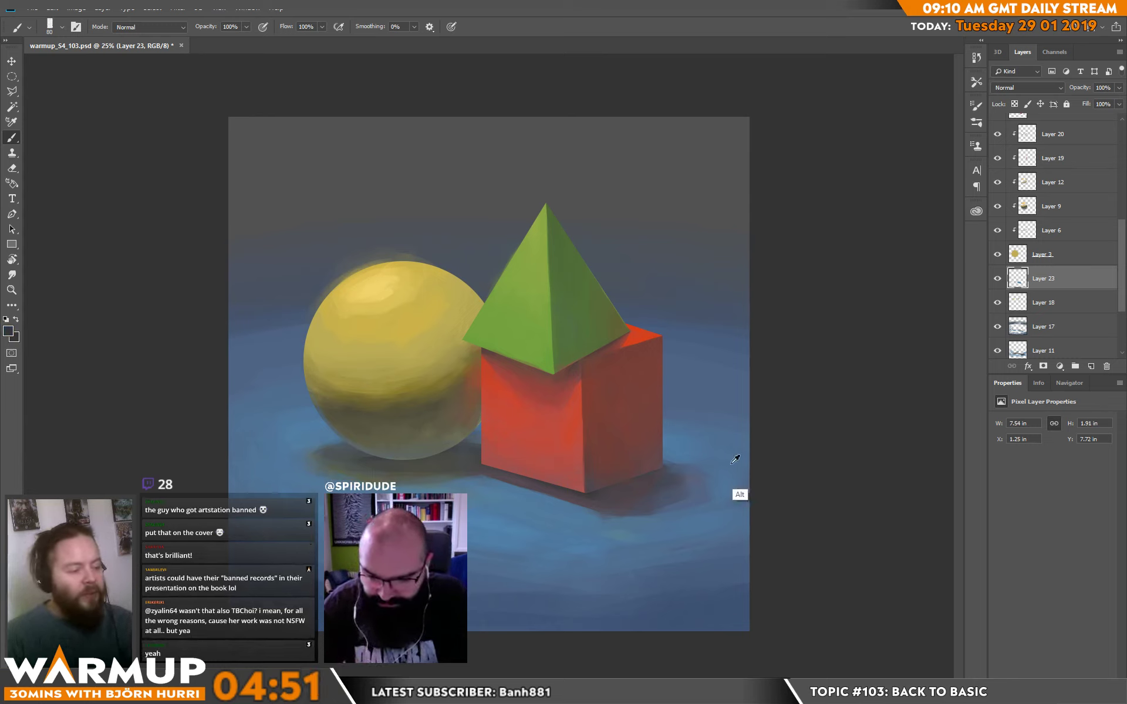
# Darken the contact shadow directly beneath the sphere and toward the cube with a sampled dark grey.
pyautogui.keyDown('alt'); pyautogui.click(404, 460); pyautogui.keyUp('alt')
pyautogui.moveTo(404, 460)
pyautogui.mouseDown()
pyautogui.moveTo(438, 459)
pyautogui.moveTo(367, 458)
pyautogui.moveTo(465, 455)
pyautogui.moveTo(359, 451)
pyautogui.moveTo(422, 461)
pyautogui.moveTo(354, 462)
pyautogui.moveTo(450, 459)
pyautogui.moveTo(426, 450)
pyautogui.moveTo(379, 461)
pyautogui.moveTo(466, 460)
pyautogui.mouseUp()
pyautogui.moveTo(346, 456)
pyautogui.mouseDown()
pyautogui.moveTo(456, 460)
pyautogui.moveTo(354, 452)
pyautogui.moveTo(389, 452)
pyautogui.mouseUp()
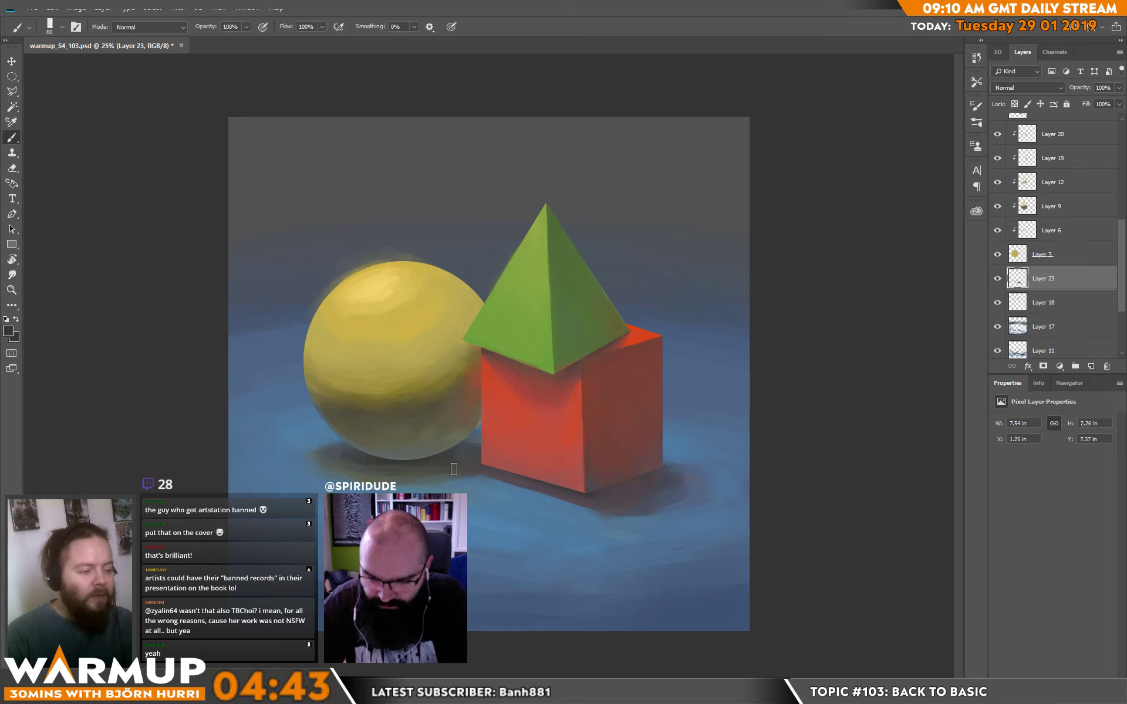
pyautogui.moveTo(468, 445); pyautogui.dragTo(479, 447)
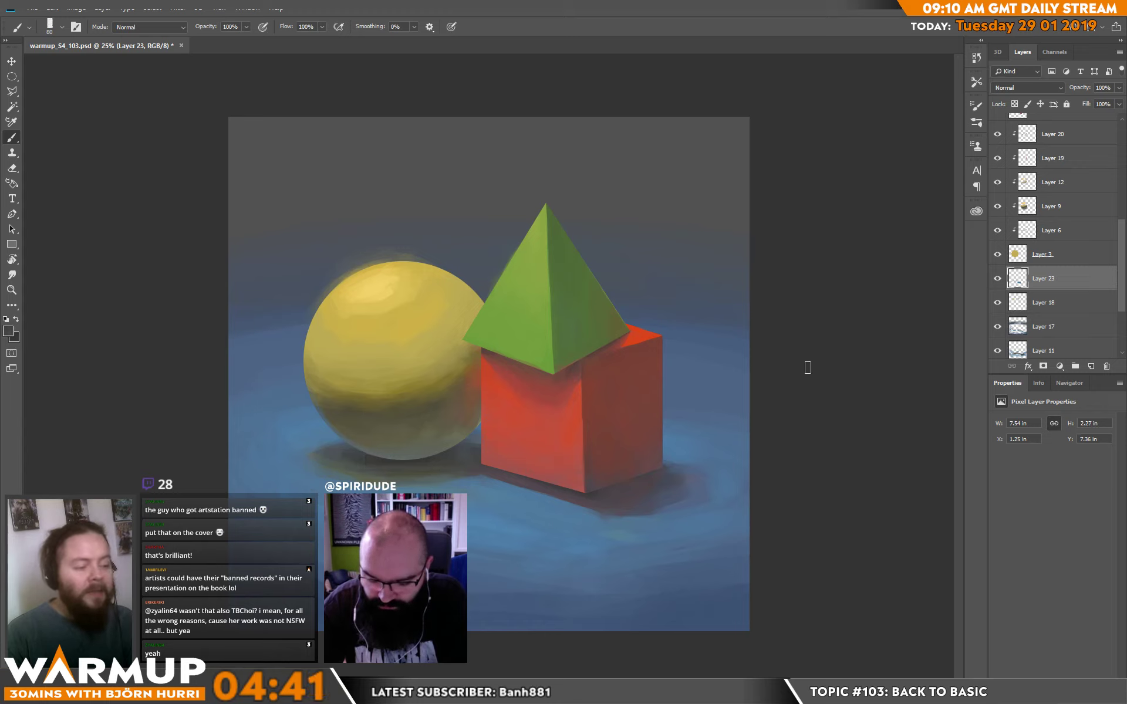
# Paint sampled plane blues beside the sphere's lower outer edge to refine the plane around its shadow.
pyautogui.keyDown('alt'); pyautogui.click(319, 425); pyautogui.keyUp('alt')
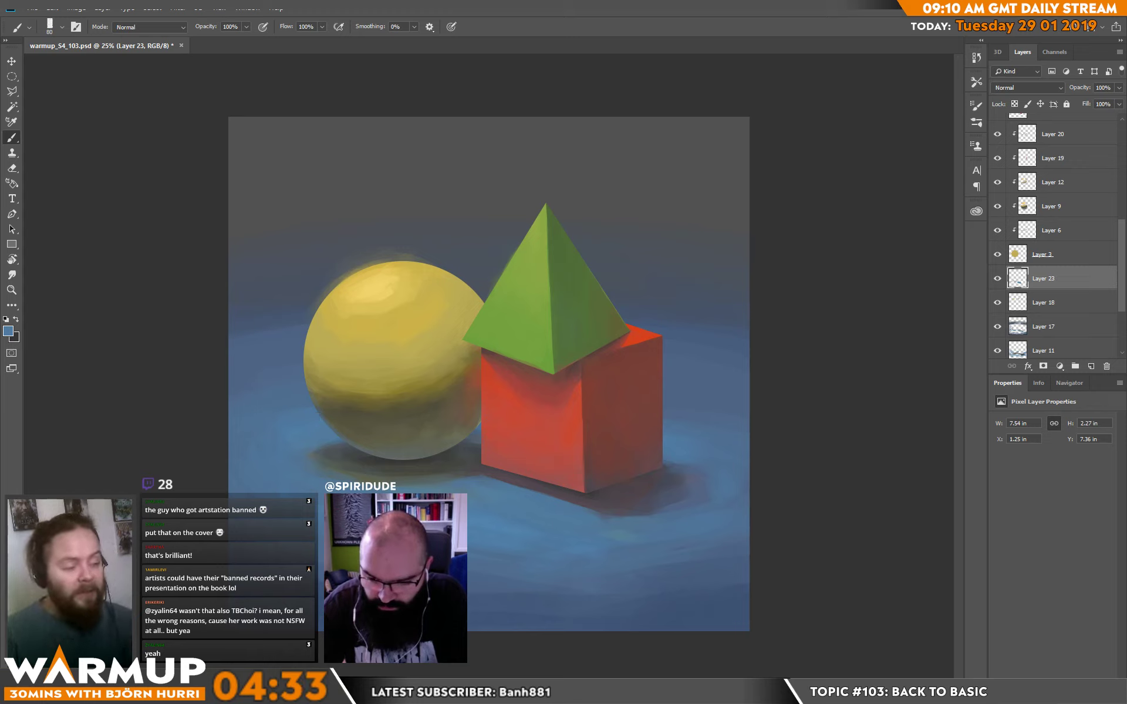
pyautogui.moveTo(317, 441)
pyautogui.mouseDown()
pyautogui.moveTo(377, 429)
pyautogui.moveTo(306, 438)
pyautogui.moveTo(401, 412)
pyautogui.mouseUp()
pyautogui.keyDown('alt'); pyautogui.click(310, 423); pyautogui.keyUp('alt')
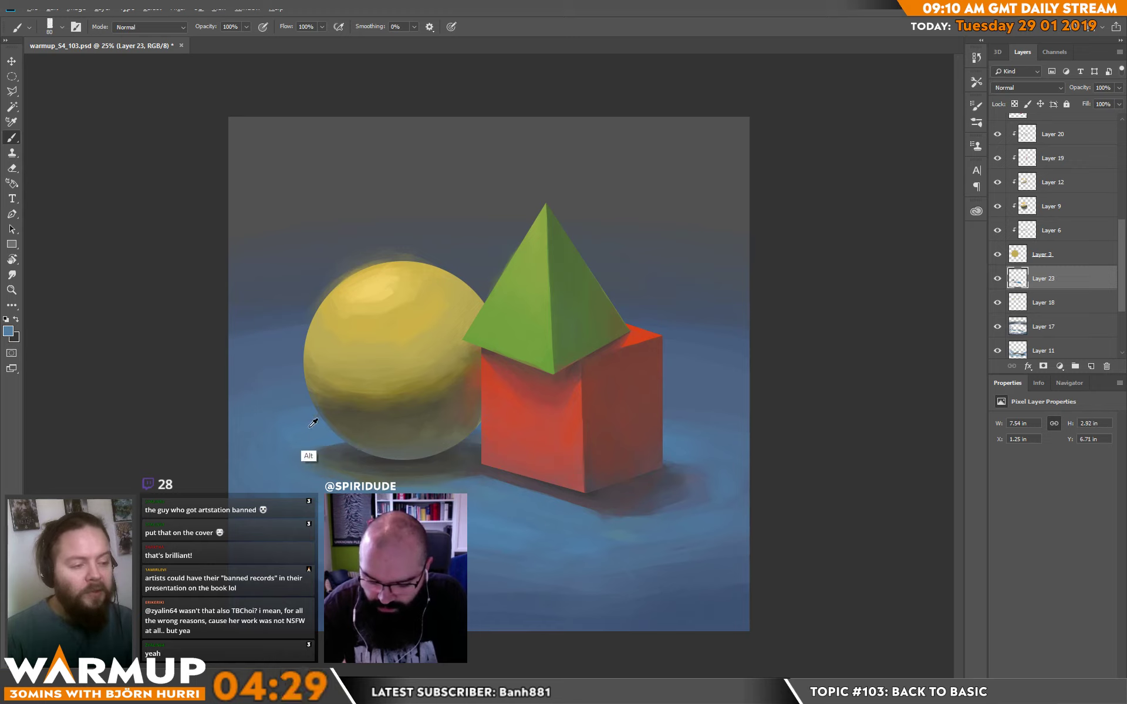
pyautogui.moveTo(298, 429); pyautogui.dragTo(373, 415)
pyautogui.keyDown('alt'); pyautogui.click(303, 432); pyautogui.keyUp('alt')
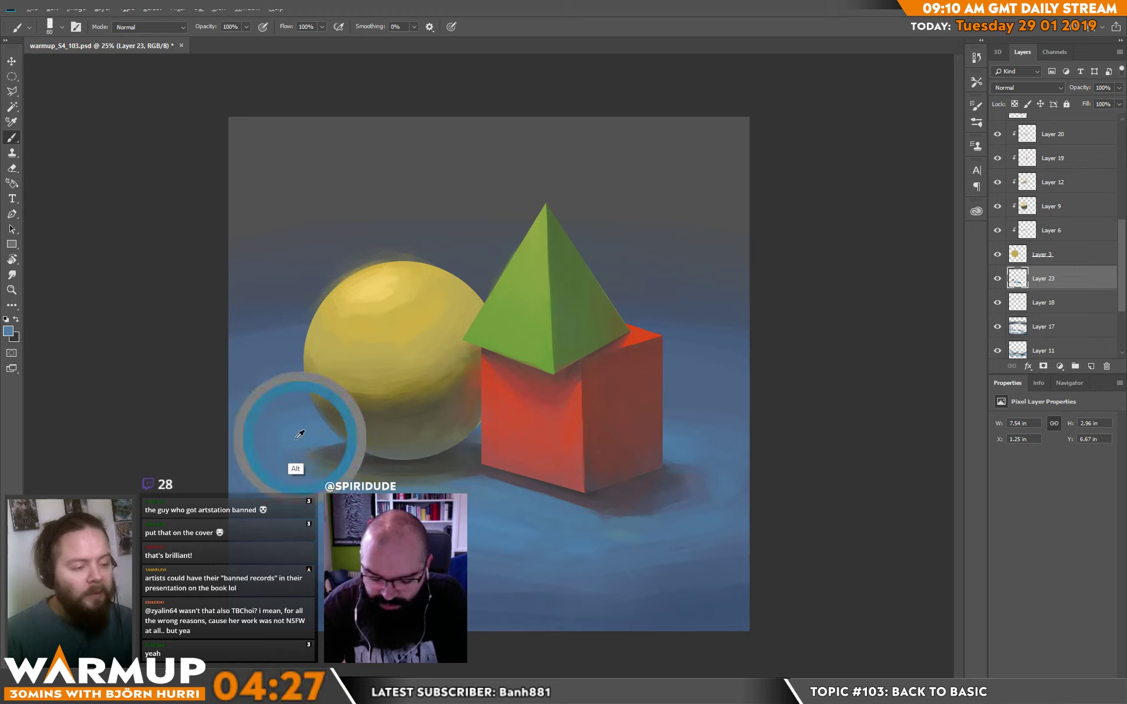
pyautogui.moveTo(302, 431); pyautogui.dragTo(276, 432)
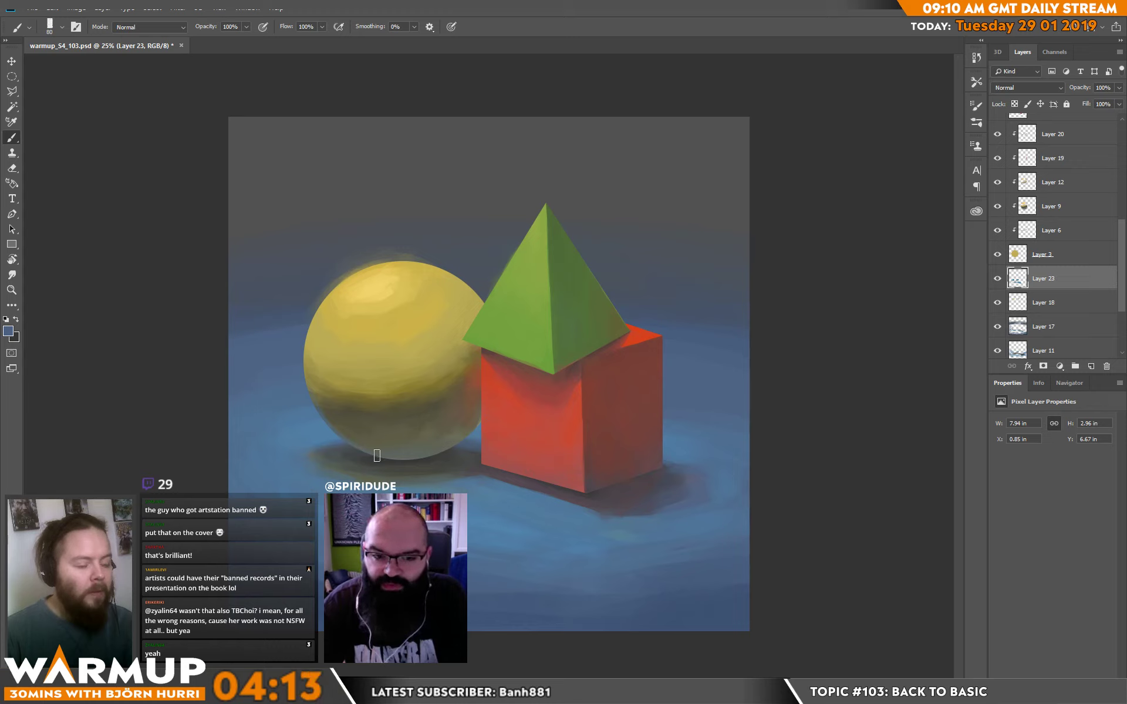
# Smooth the plane in front of and beside the cube with sampled blues, softening the outer edge of its cast shadow.
pyautogui.keyDown('alt'); pyautogui.click(465, 472); pyautogui.keyUp('alt')
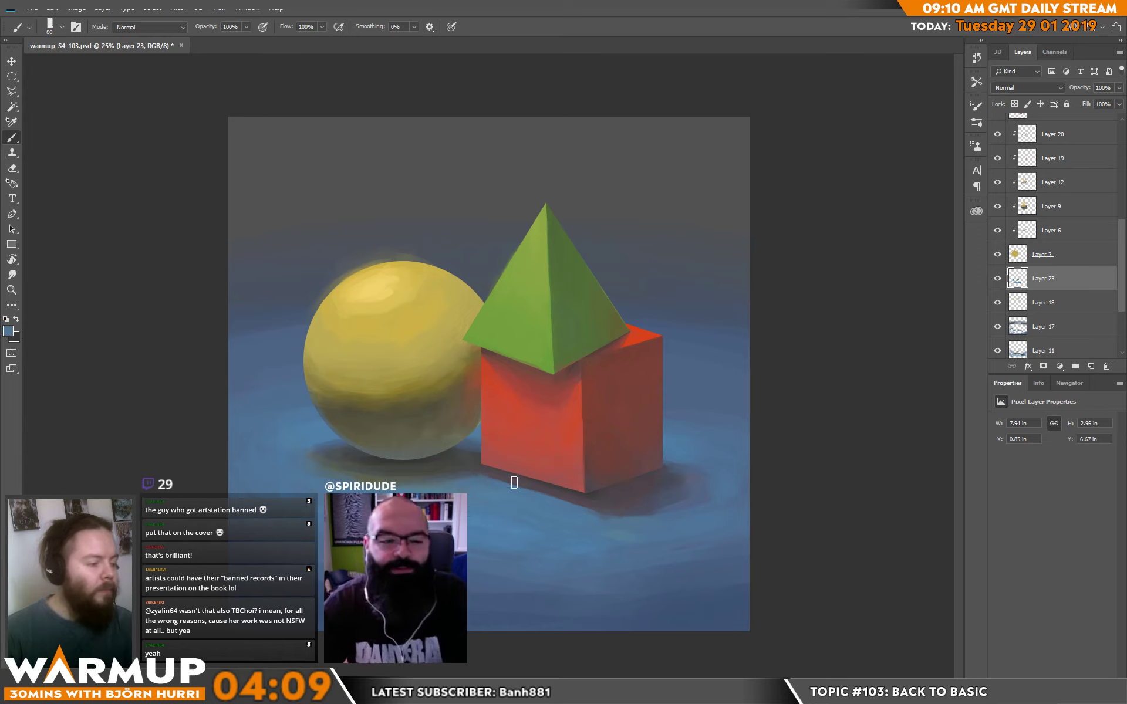
pyautogui.moveTo(524, 491)
pyautogui.mouseDown()
pyautogui.moveTo(667, 530)
pyautogui.moveTo(630, 519)
pyautogui.moveTo(667, 511)
pyautogui.moveTo(568, 512)
pyautogui.moveTo(653, 511)
pyautogui.moveTo(604, 518)
pyautogui.moveTo(659, 522)
pyautogui.moveTo(578, 512)
pyautogui.moveTo(697, 528)
pyautogui.moveTo(624, 516)
pyautogui.moveTo(638, 514)
pyautogui.moveTo(673, 516)
pyautogui.moveTo(590, 533)
pyautogui.moveTo(659, 541)
pyautogui.mouseUp()
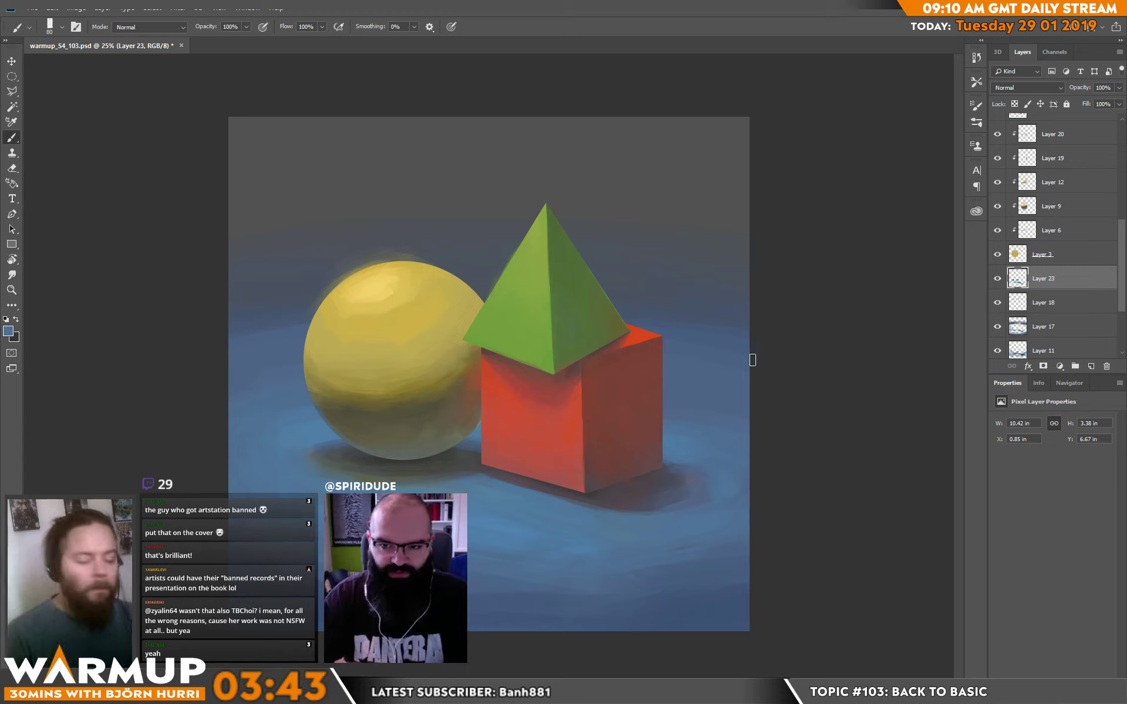
pyautogui.moveTo(654, 452); pyautogui.dragTo(738, 482)
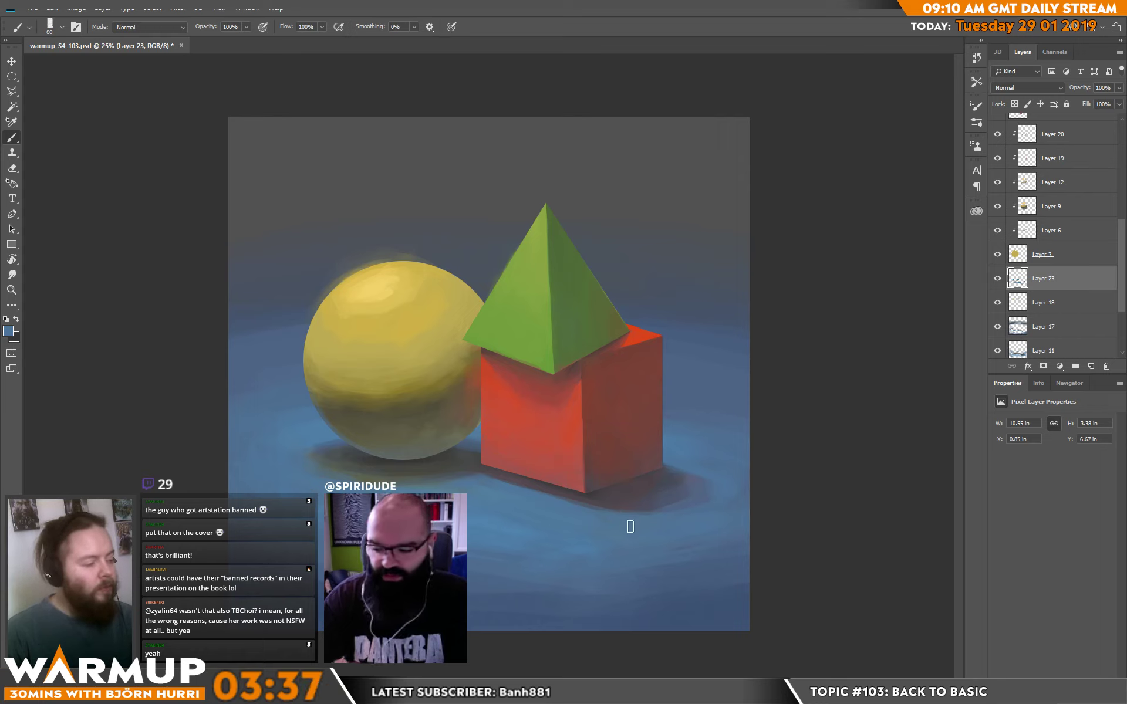
pyautogui.moveTo(623, 521); pyautogui.dragTo(740, 486)
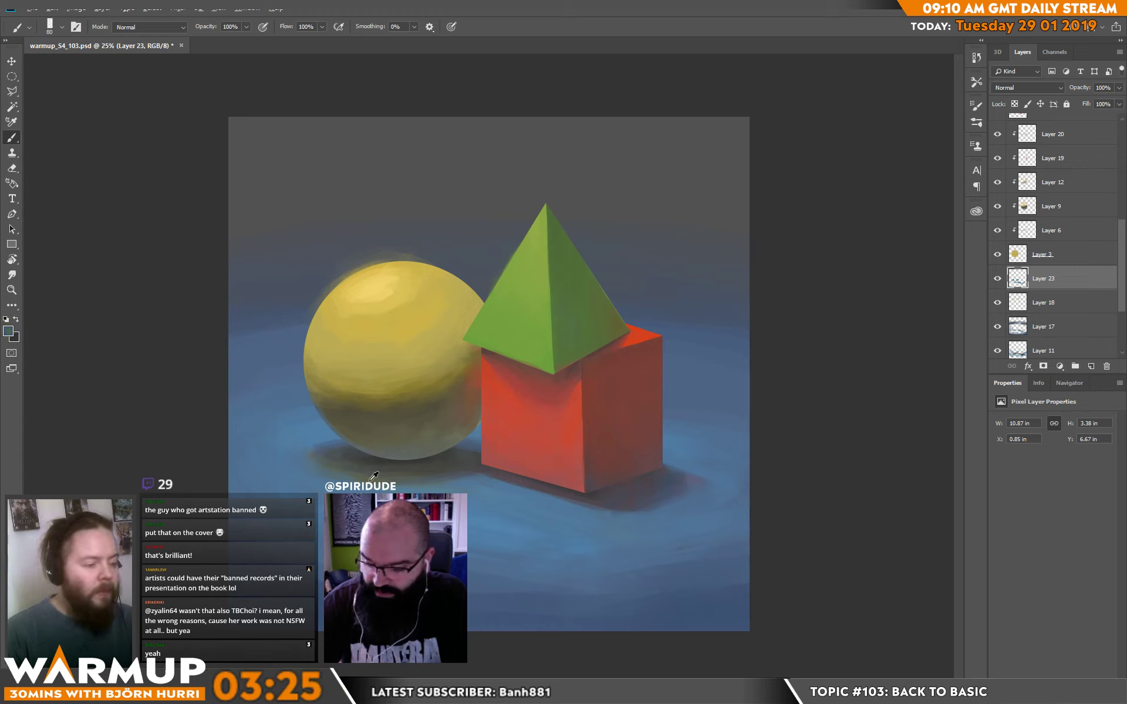
# Blend sampled olive and blue tones into the sphere's cast shadow below its underside.
pyautogui.keyDown('alt'); pyautogui.click(405, 464); pyautogui.keyUp('alt')
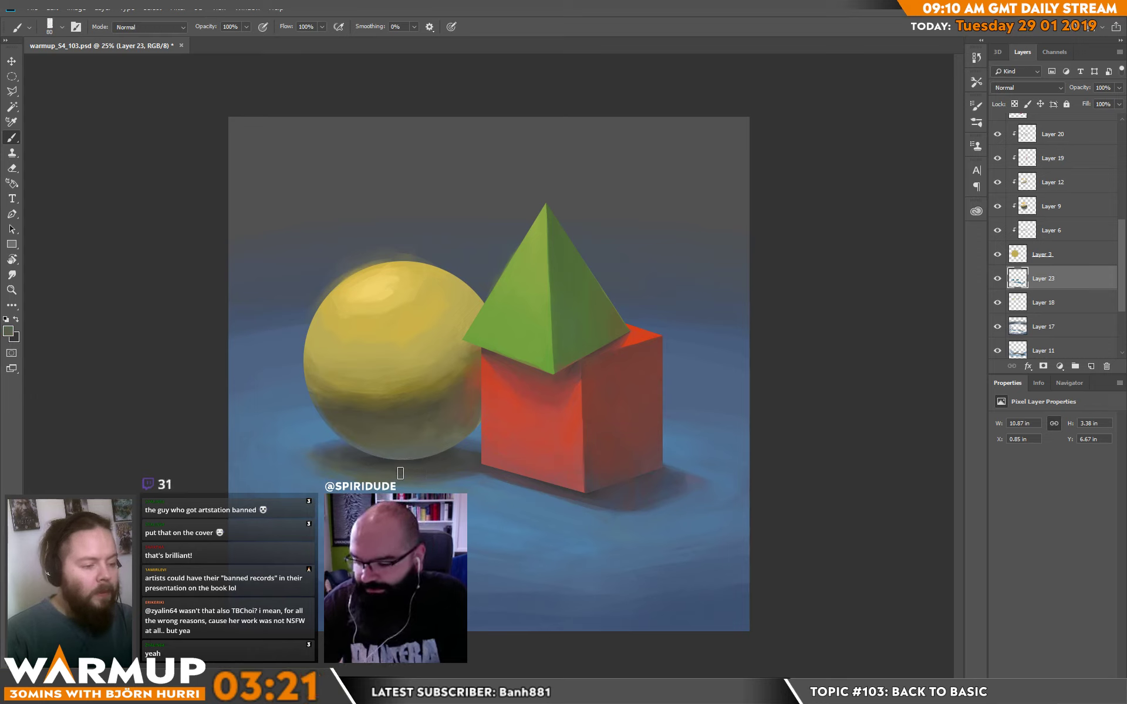
pyautogui.keyDown('alt'); pyautogui.click(372, 490); pyautogui.keyUp('alt')
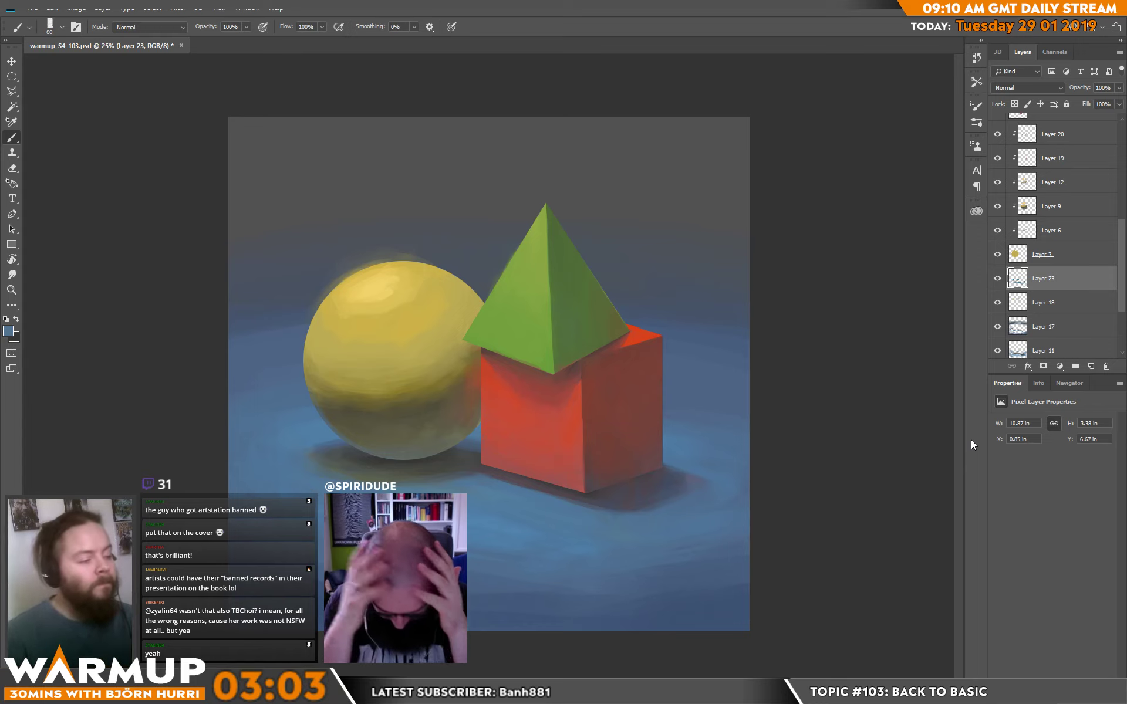
# Paint sampled background blue-grey around the sphere's upper edge to reduce the yellow glow there.
pyautogui.keyDown('alt'); pyautogui.click(451, 258); pyautogui.keyUp('alt')
pyautogui.moveTo(437, 256)
pyautogui.mouseDown()
pyautogui.moveTo(362, 258)
pyautogui.moveTo(311, 303)
pyautogui.mouseUp()
pyautogui.moveTo(371, 259); pyautogui.dragTo(310, 303)
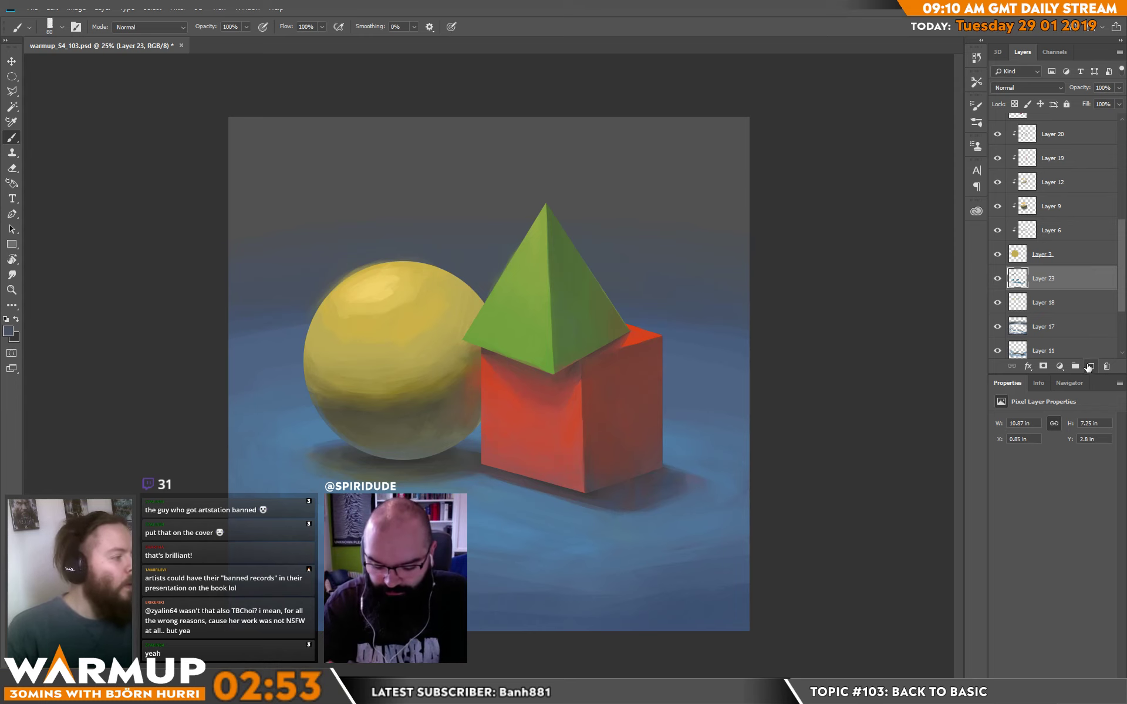
# Add a new layer above Layer 23, reset the colours to black and white, and set the brush size to 202 px.
pyautogui.click(1092, 366)
pyautogui.press('d')
pyautogui.rightClick(445, 185)
pyautogui.moveTo(468, 187); pyautogui.dragTo(494, 186)
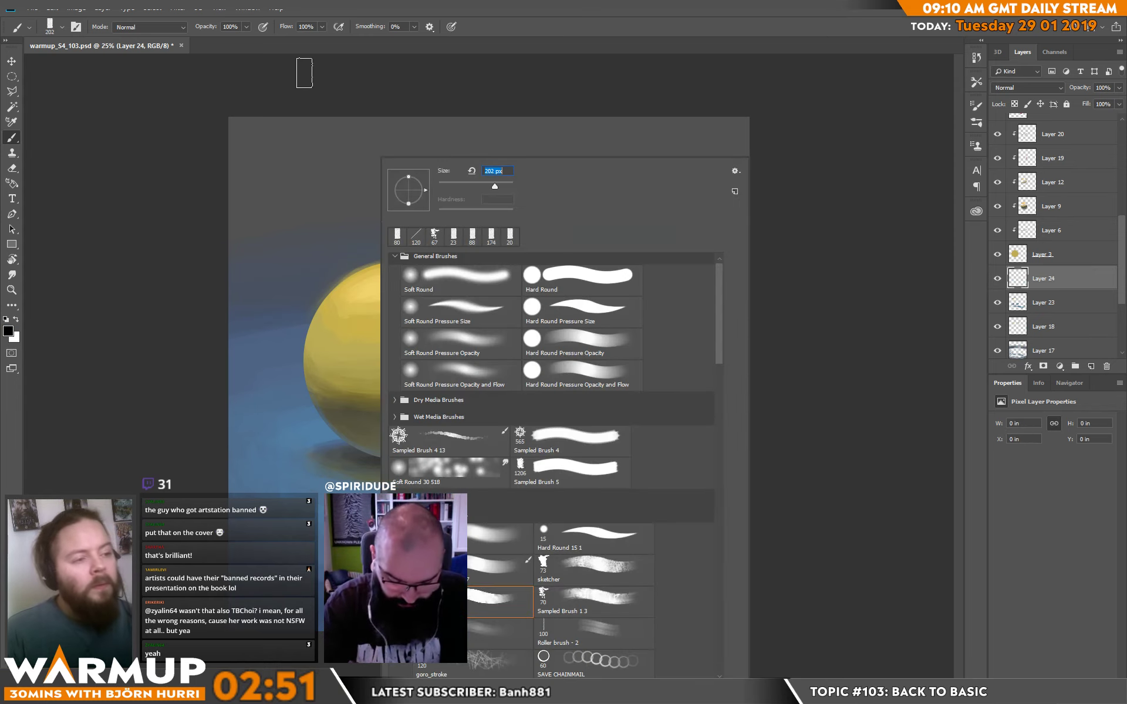
# Paint the upper background black behind the sphere and pyramid on Layer 24, using Sampled Brush 1 3 at 464 px.
pyautogui.moveTo(299, 78); pyautogui.dragTo(226, 118)
pyautogui.hotkey('ctrl', 'z')
pyautogui.rightClick(311, 165)
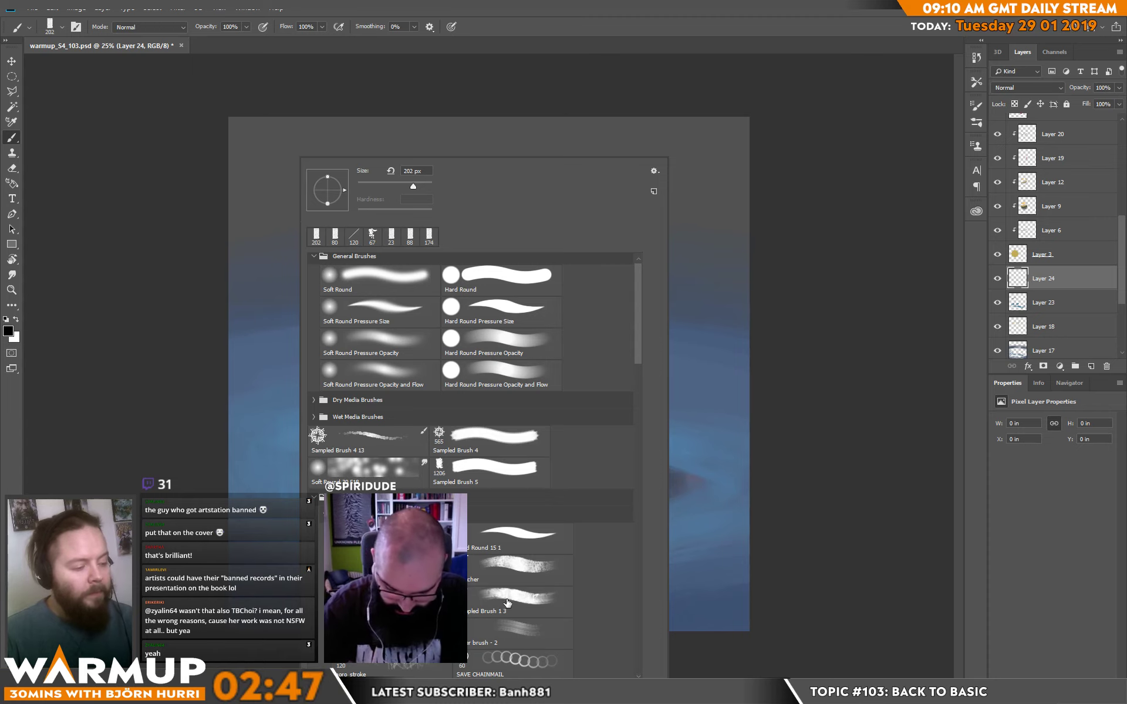
pyautogui.click(541, 601)
pyautogui.moveTo(418, 185); pyautogui.dragTo(423, 187)
pyautogui.moveTo(115, 204); pyautogui.dragTo(672, 138)
pyautogui.moveTo(860, 208)
pyautogui.mouseDown()
pyautogui.moveTo(503, 114)
pyautogui.moveTo(214, 164)
pyautogui.moveTo(189, 188)
pyautogui.moveTo(396, 202)
pyautogui.moveTo(644, 259)
pyautogui.moveTo(694, 289)
pyautogui.moveTo(693, 271)
pyautogui.moveTo(625, 238)
pyautogui.moveTo(664, 245)
pyautogui.mouseUp()
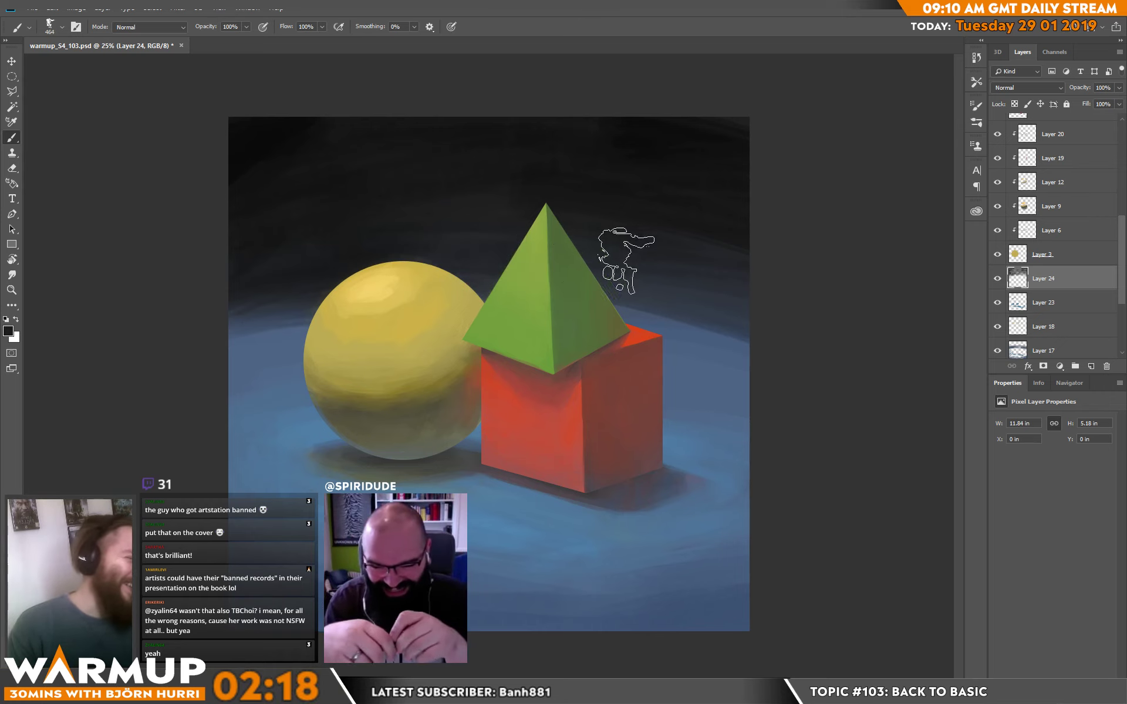
pyautogui.moveTo(585, 280)
pyautogui.mouseDown()
pyautogui.moveTo(751, 320)
pyautogui.moveTo(639, 299)
pyautogui.moveTo(730, 320)
pyautogui.moveTo(599, 308)
pyautogui.moveTo(652, 346)
pyautogui.moveTo(701, 334)
pyautogui.moveTo(640, 311)
pyautogui.mouseUp()
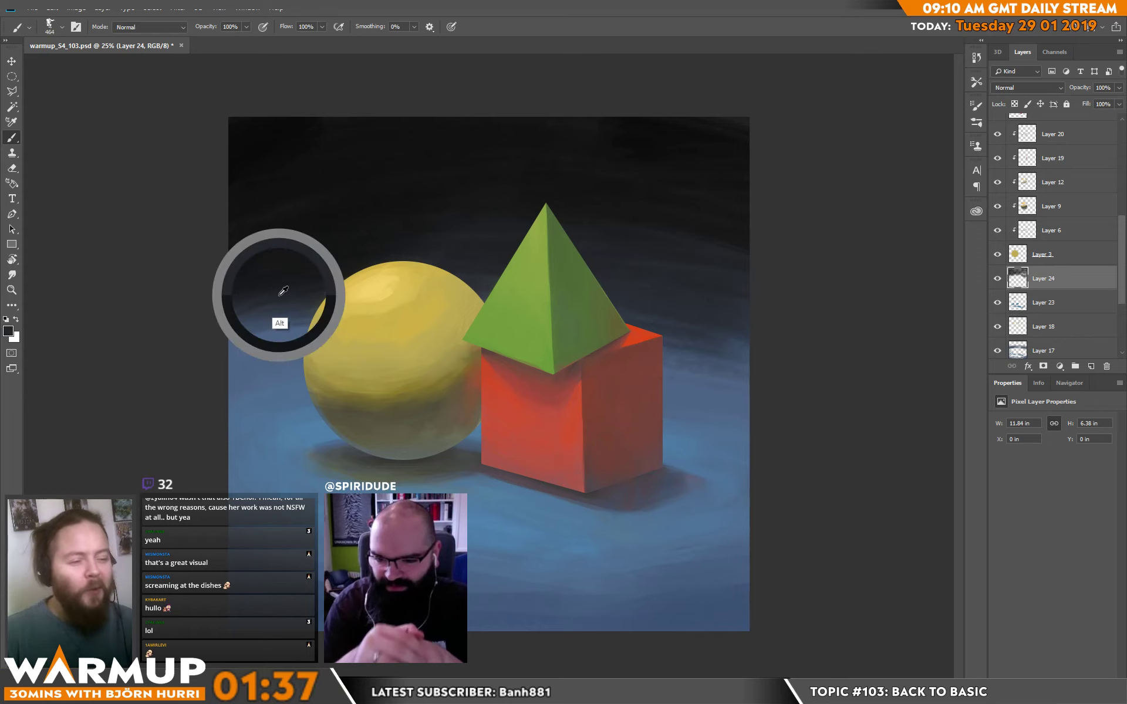
# Blend sampled dark and blue-grey tones across the transition between black background and blue plane behind the cube.
pyautogui.keyDown('alt'); pyautogui.click(667, 322); pyautogui.keyUp('alt')
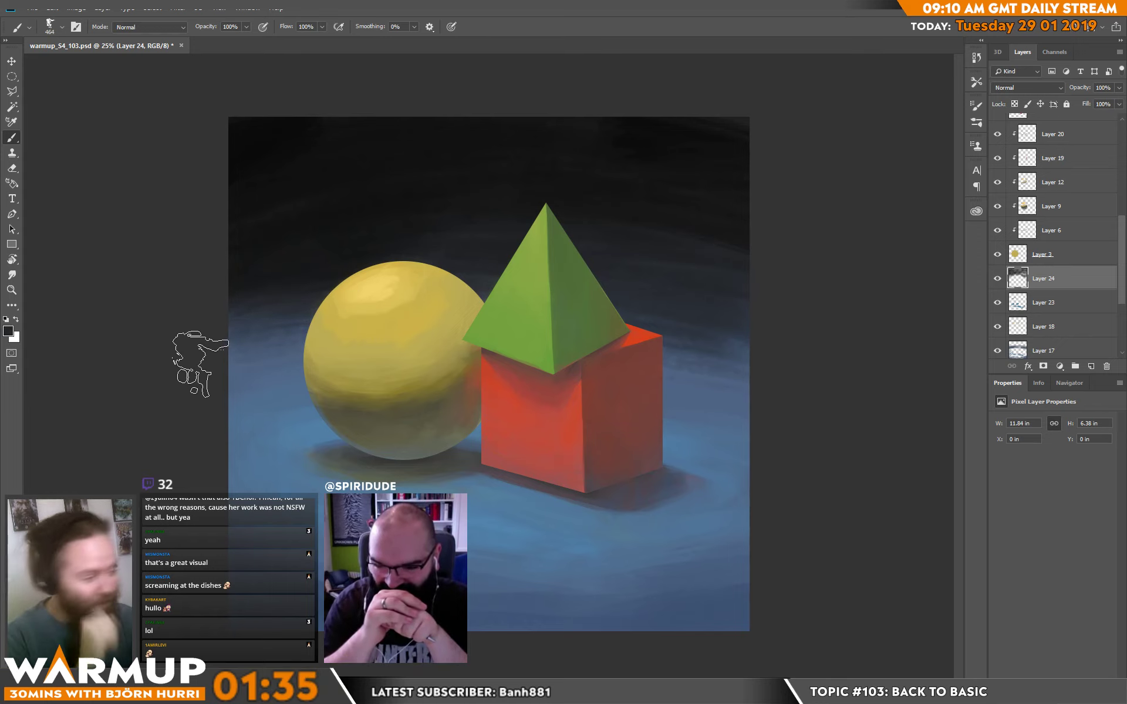
pyautogui.click(653, 355)
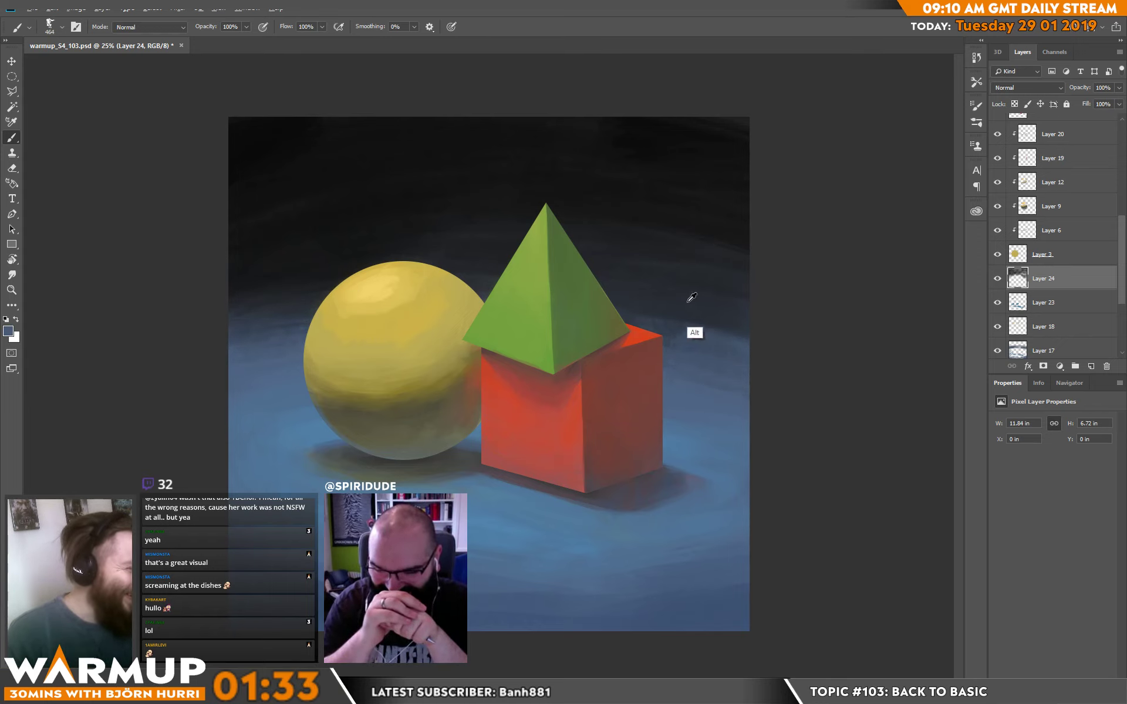
pyautogui.moveTo(611, 290)
pyautogui.mouseDown()
pyautogui.moveTo(830, 363)
pyautogui.moveTo(814, 373)
pyautogui.mouseUp()
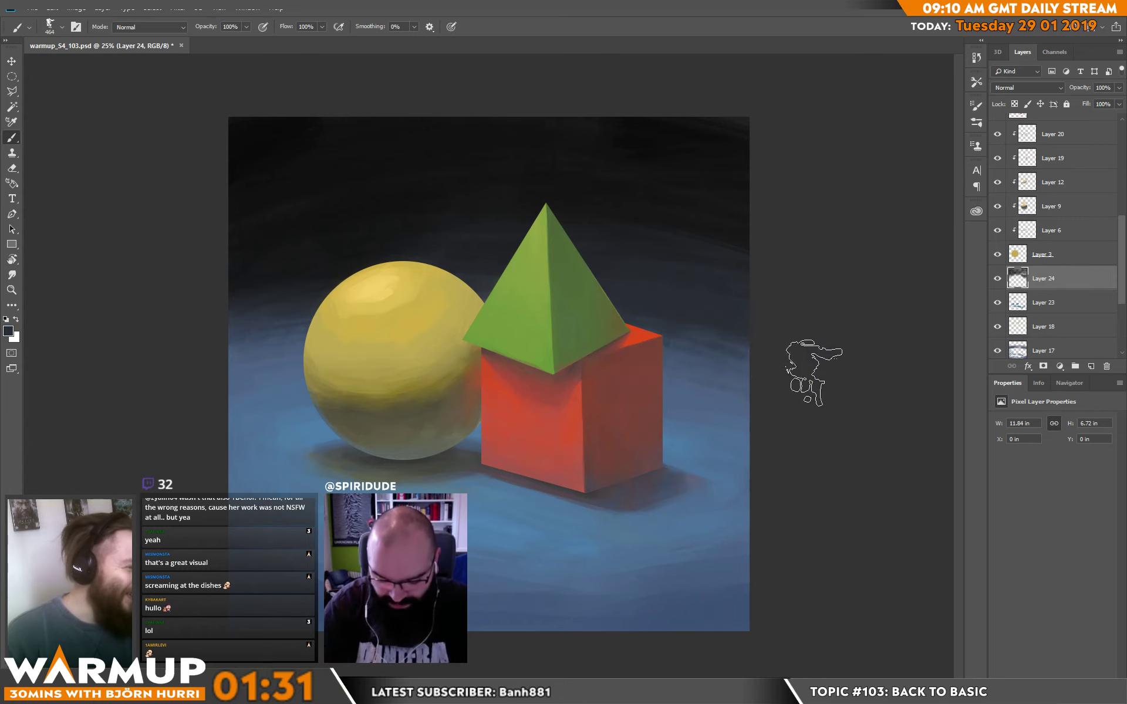
pyautogui.keyDown('alt'); pyautogui.click(725, 407); pyautogui.keyUp('alt')
pyautogui.moveTo(597, 333); pyautogui.dragTo(847, 418)
pyautogui.moveTo(637, 355); pyautogui.dragTo(833, 416)
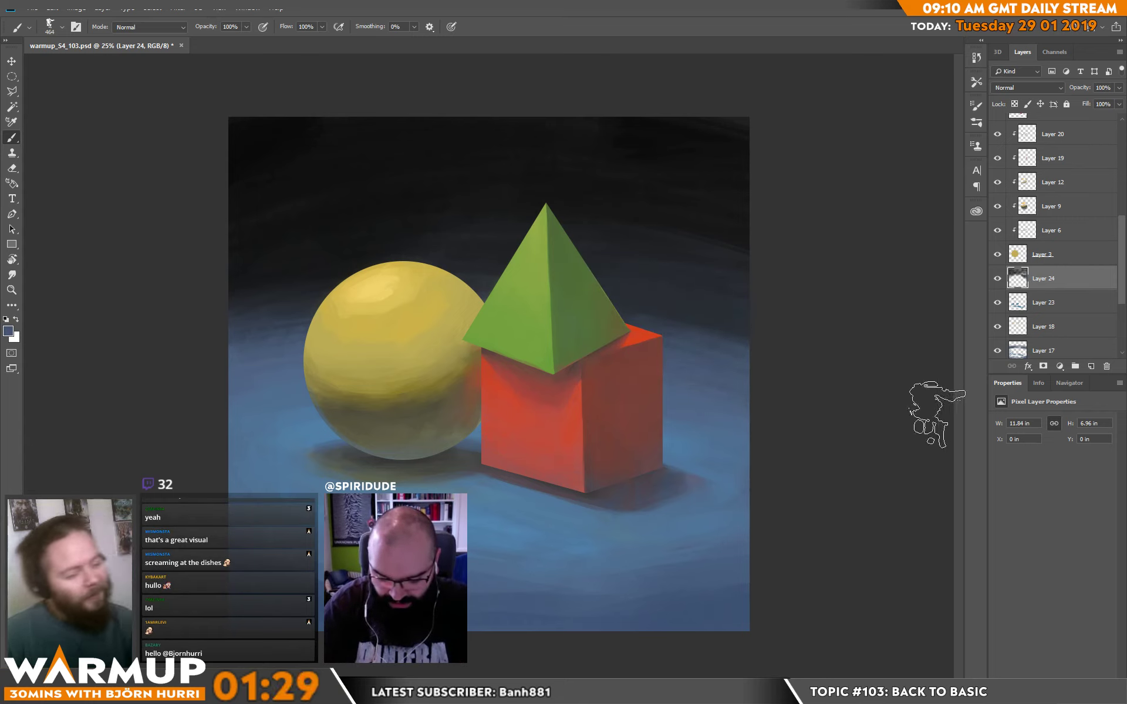
# Blend sampled dark blue tones into the plane on the outer side of the sphere to soften the background transition.
pyautogui.keyDown('alt'); pyautogui.click(283, 315); pyautogui.keyUp('alt')
pyautogui.moveTo(298, 323); pyautogui.dragTo(126, 378)
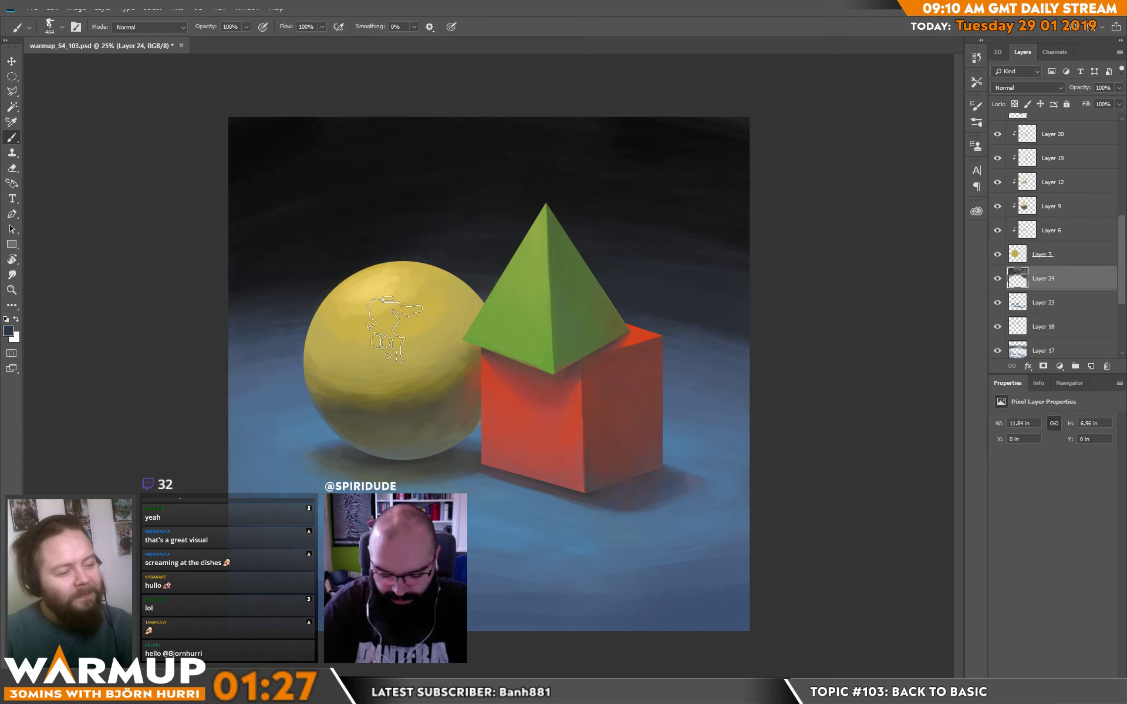
pyautogui.keyDown('alt'); pyautogui.click(320, 412); pyautogui.keyUp('alt')
pyautogui.moveTo(309, 392); pyautogui.dragTo(193, 411)
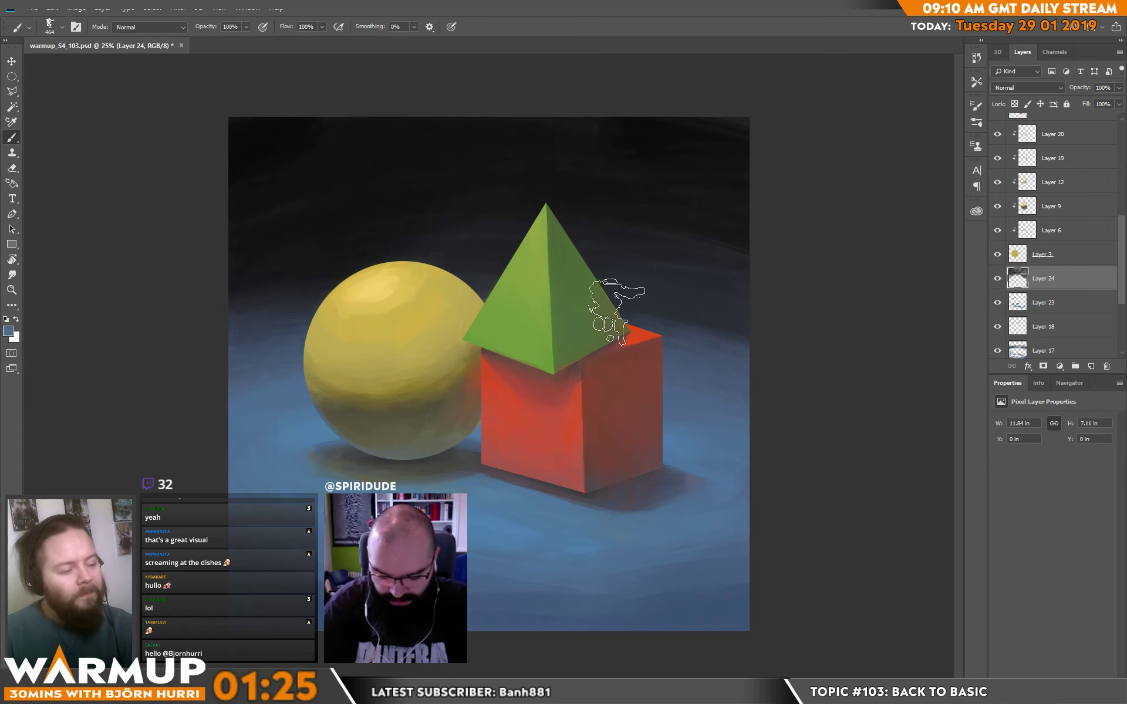
# Switch to the rectangular brush at 187 px and smooth the plane beside and below the sphere with sampled blues.
pyautogui.rightClick(363, 367)
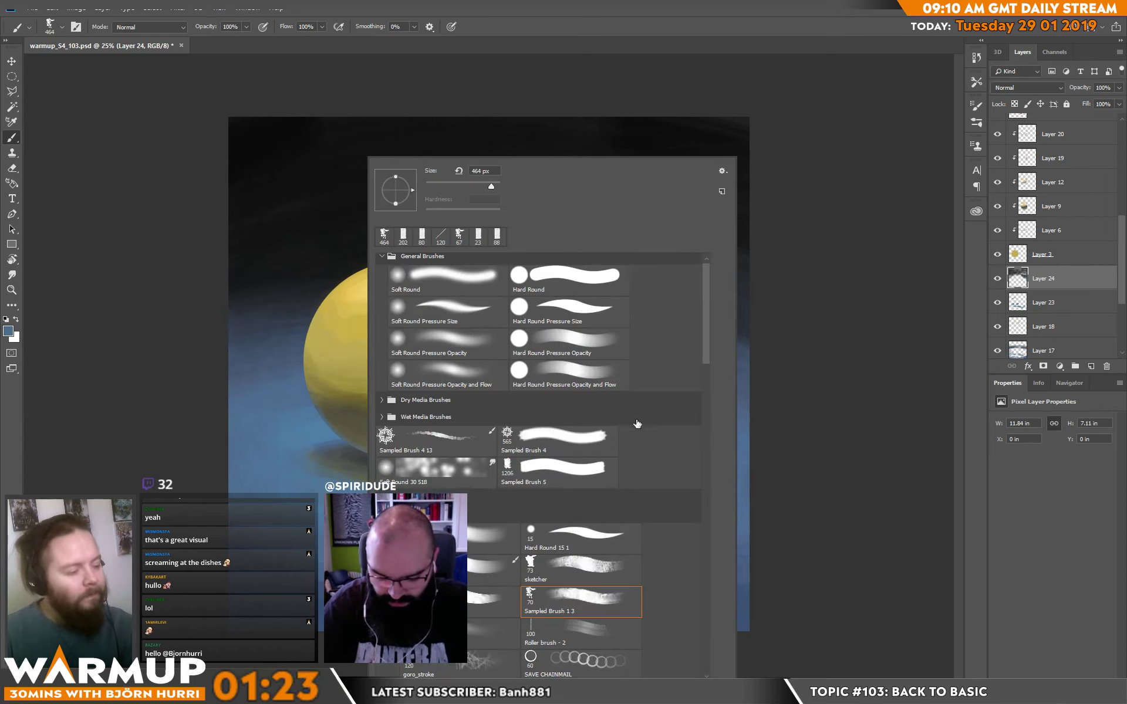
pyautogui.click(494, 599)
pyautogui.click(477, 185)
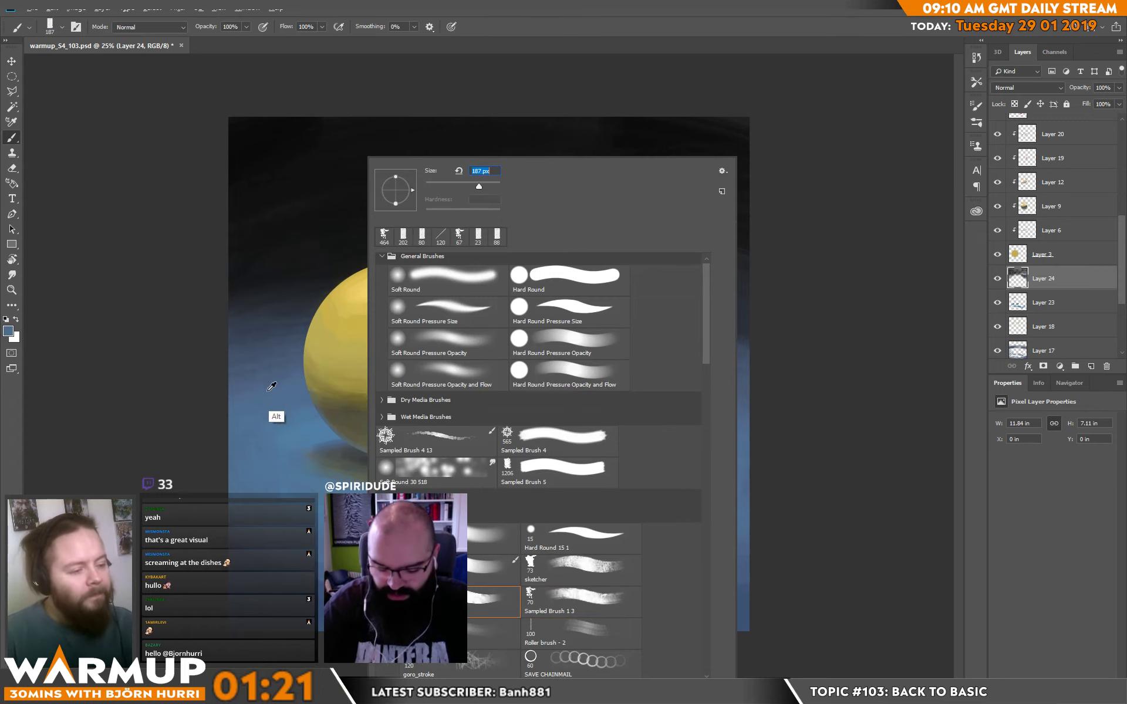
pyautogui.click(272, 387)
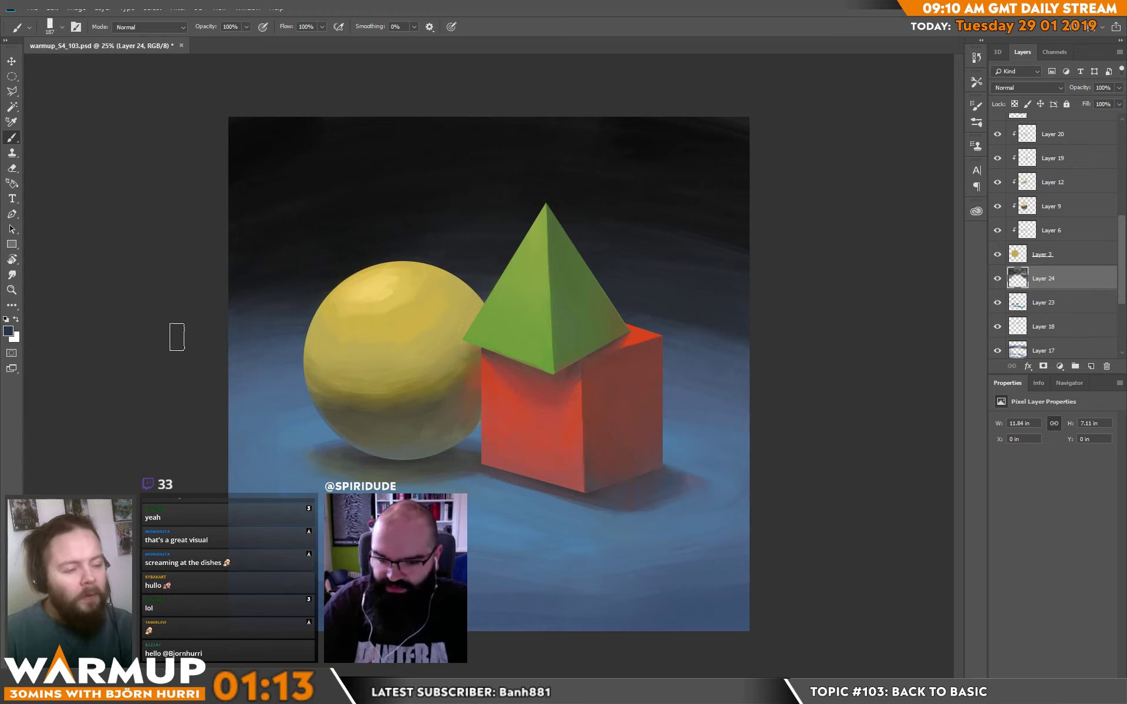
pyautogui.hotkey('ctrl', 'alt', 'z')
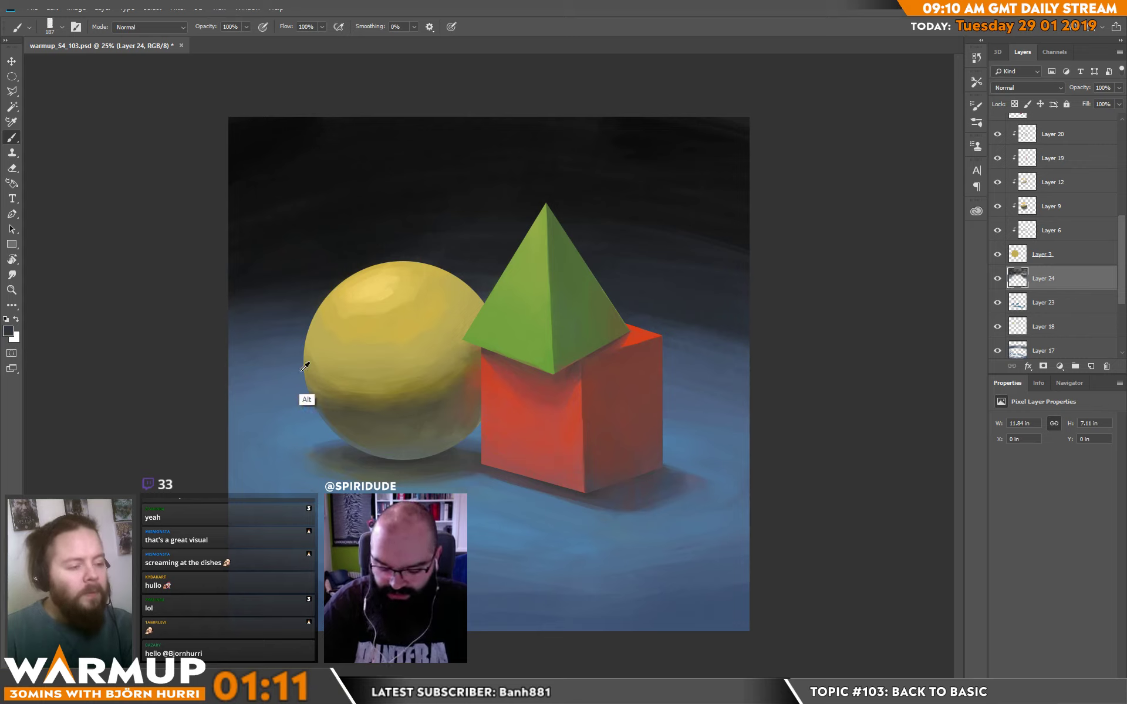
pyautogui.keyDown('alt'); pyautogui.click(260, 370); pyautogui.keyUp('alt')
pyautogui.keyDown('alt'); pyautogui.click(296, 430); pyautogui.keyUp('alt')
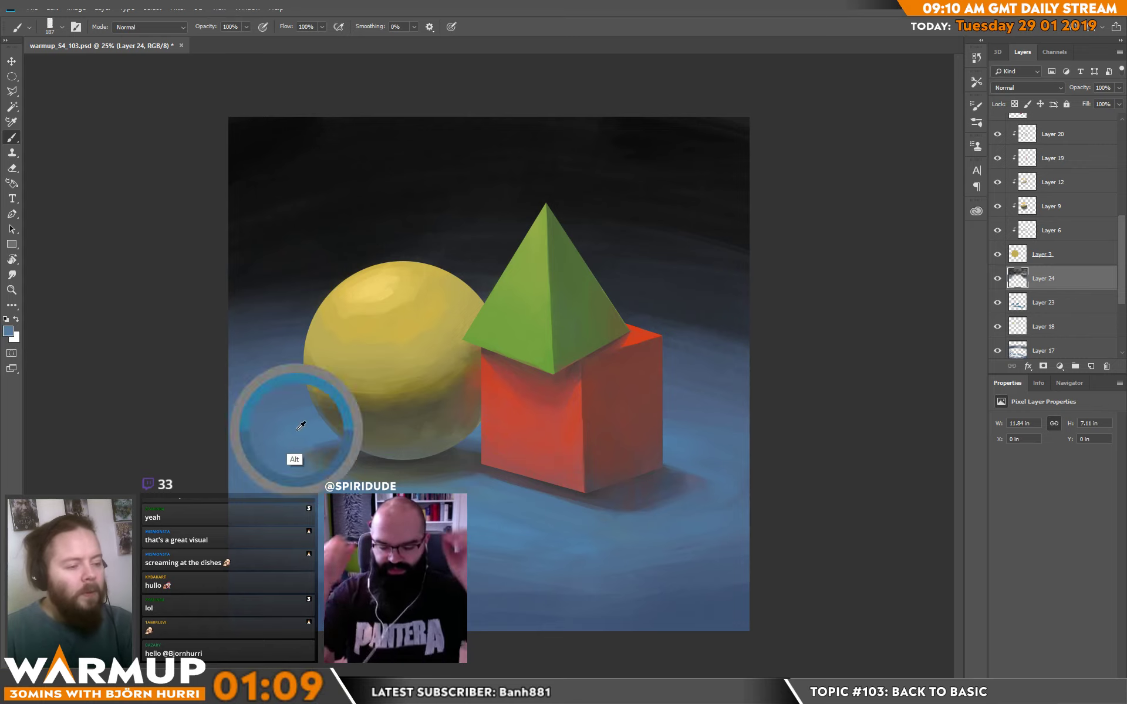
pyautogui.moveTo(269, 463)
pyautogui.mouseDown()
pyautogui.moveTo(311, 490)
pyautogui.moveTo(237, 503)
pyautogui.mouseUp()
pyautogui.keyDown('alt'); pyautogui.click(298, 463); pyautogui.keyUp('alt')
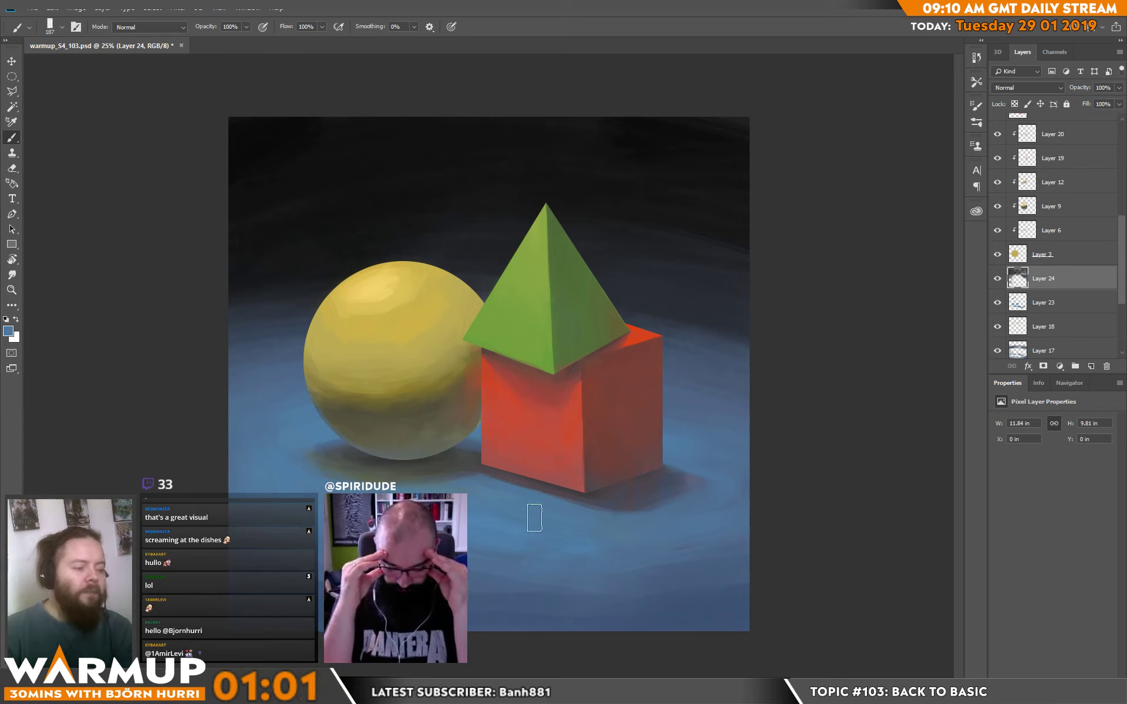
# Brush sampled blue across the foreground plane below the cube to even out its tones.
pyautogui.moveTo(552, 544); pyautogui.dragTo(467, 550)
pyautogui.keyDown('alt'); pyautogui.click(463, 550); pyautogui.keyUp('alt')
pyautogui.moveTo(624, 563); pyautogui.dragTo(558, 561)
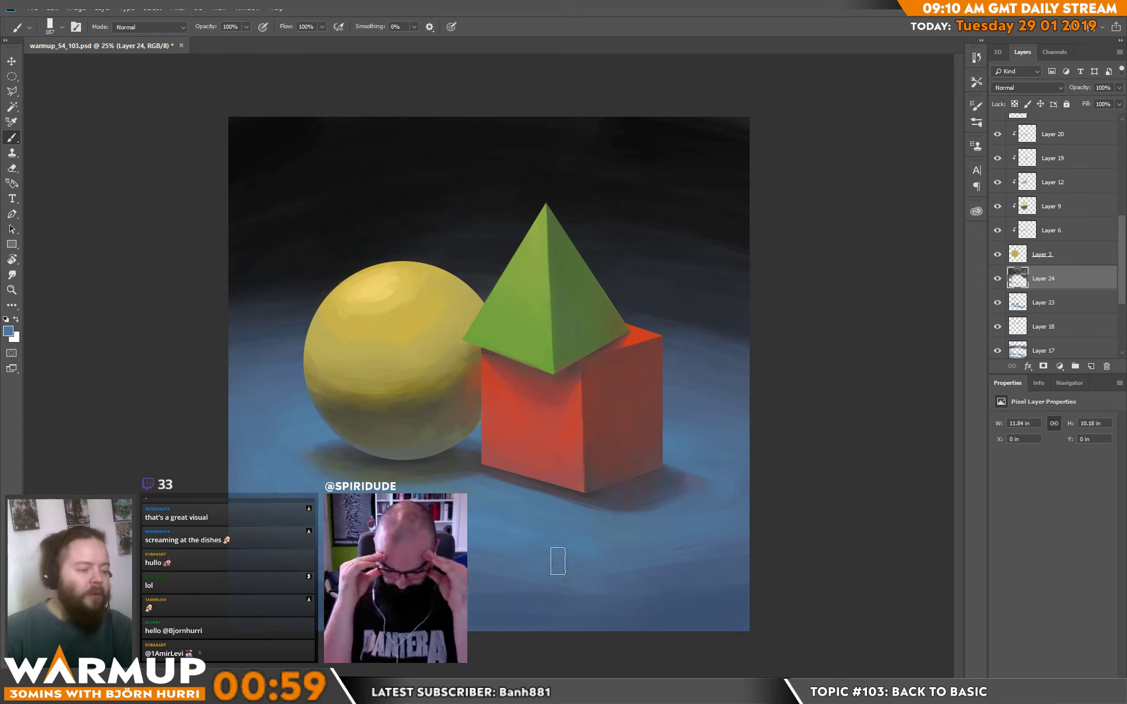
pyautogui.keyDown('alt'); pyautogui.click(567, 518); pyautogui.keyUp('alt')
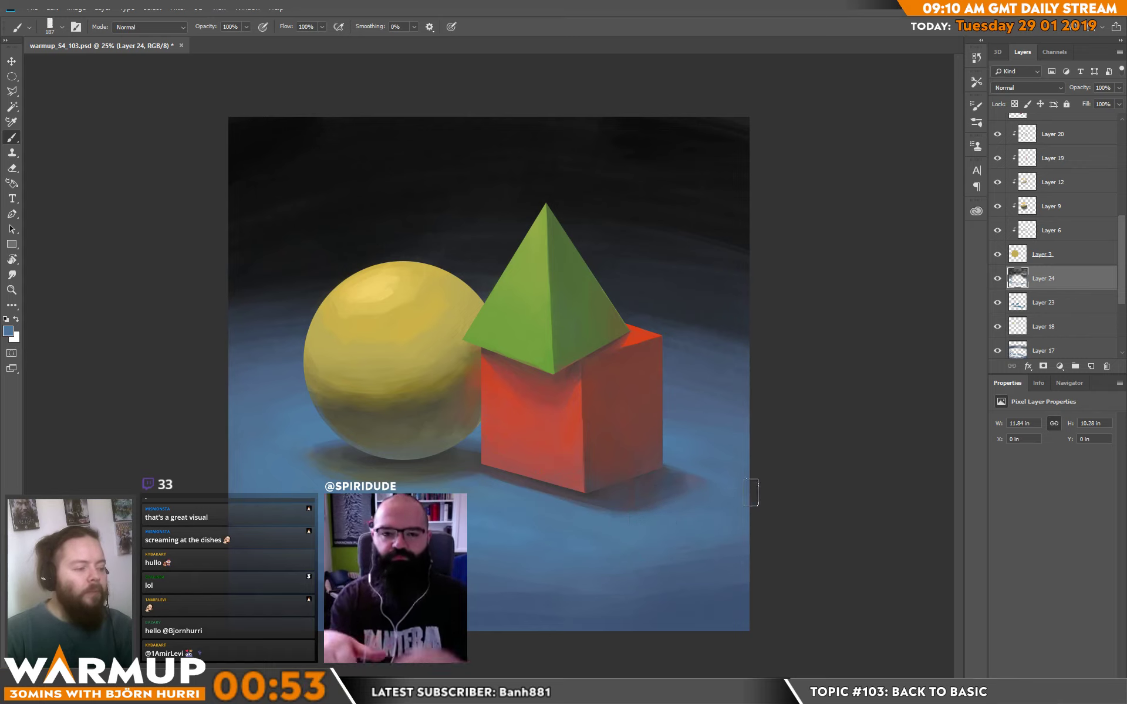
# Refine the cube's cast shadow near its outer corner with sampled reddish, grey-purple and blue tones.
pyautogui.keyDown('alt'); pyautogui.click(643, 468); pyautogui.keyUp('alt')
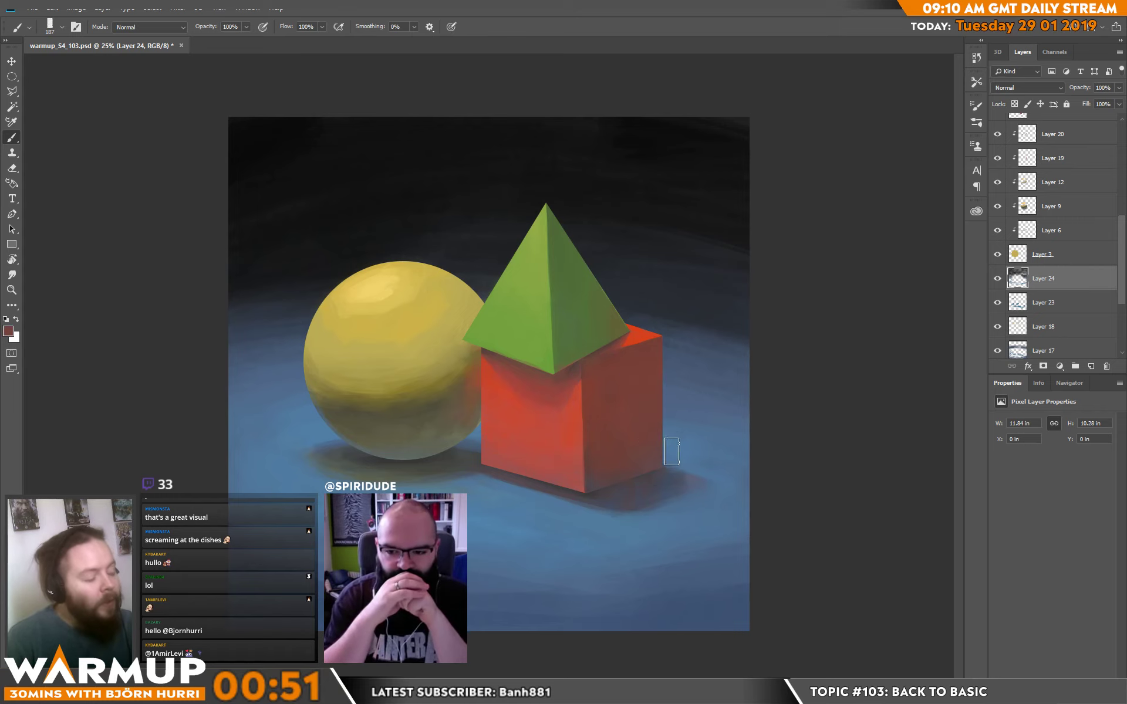
pyautogui.keyDown('alt'); pyautogui.click(670, 494); pyautogui.keyUp('alt')
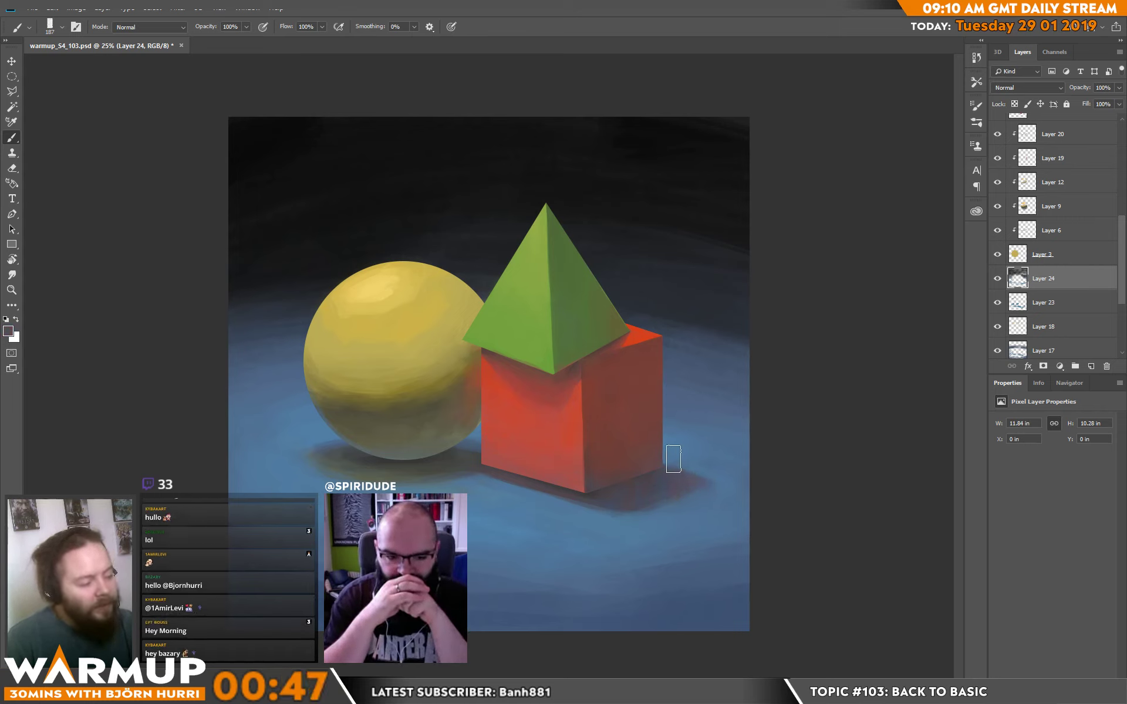
pyautogui.keyDown('alt'); pyautogui.click(680, 452); pyautogui.keyUp('alt')
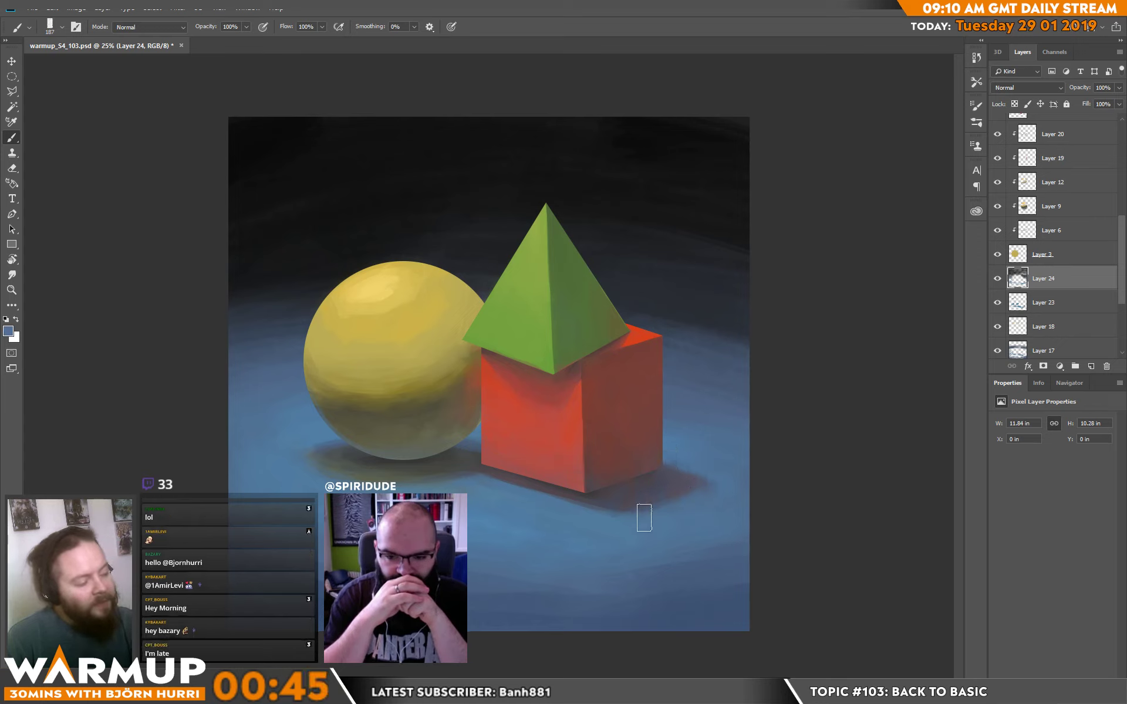
pyautogui.keyDown('alt'); pyautogui.click(676, 500); pyautogui.keyUp('alt')
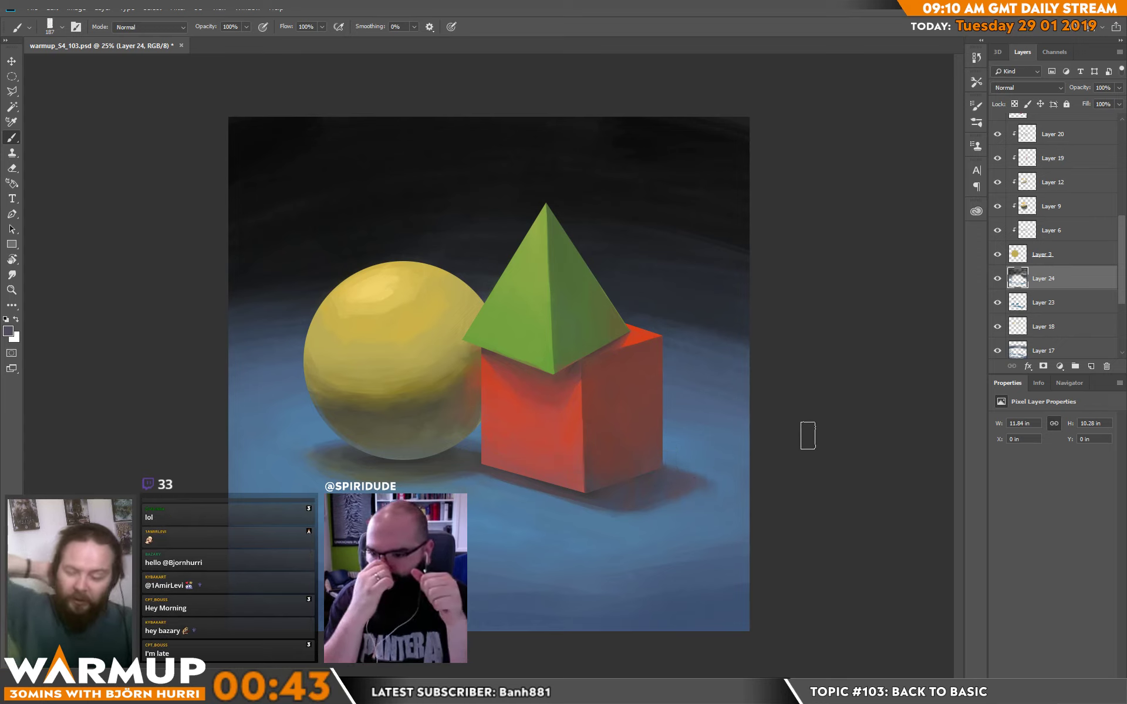
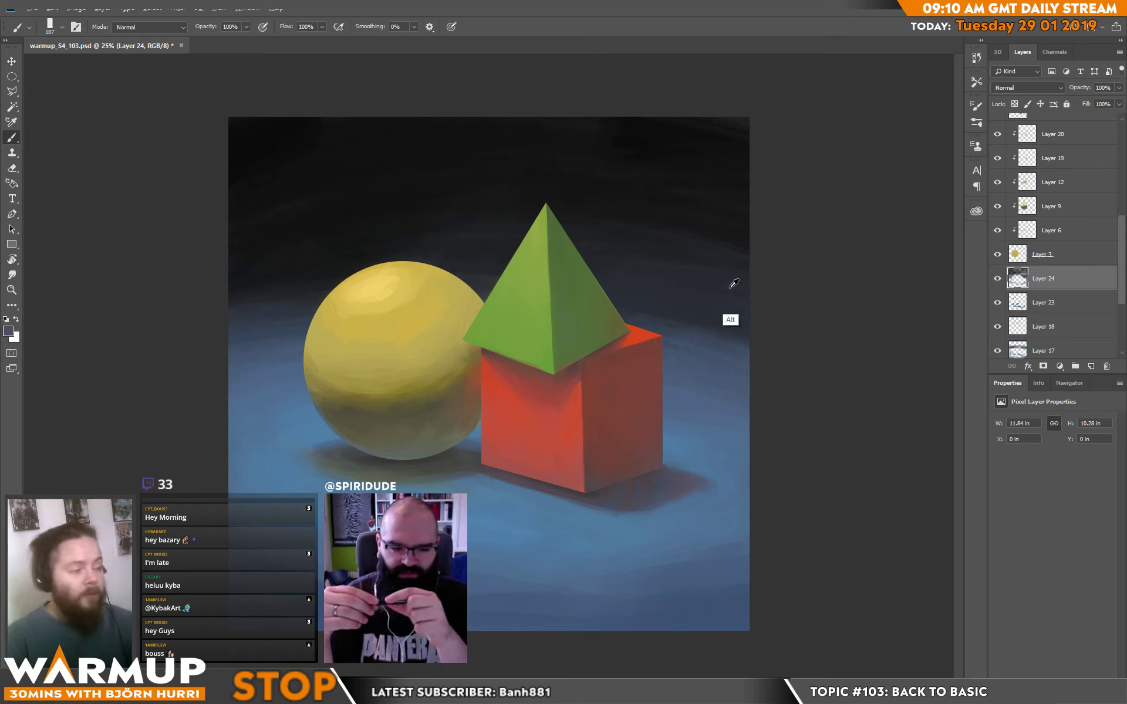
# Darken the outer foreground corner of the plane with sampled dark blue strokes.
pyautogui.moveTo(684, 640); pyautogui.dragTo(799, 610)
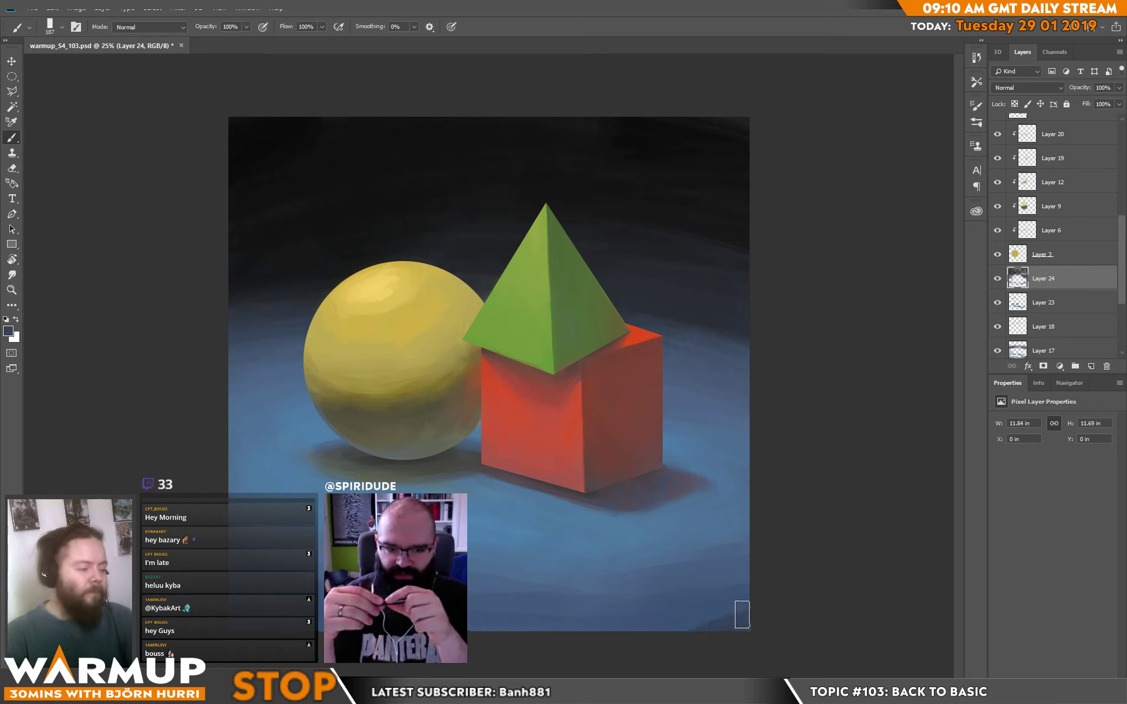
pyautogui.keyDown('alt'); pyautogui.click(741, 616); pyautogui.keyUp('alt')
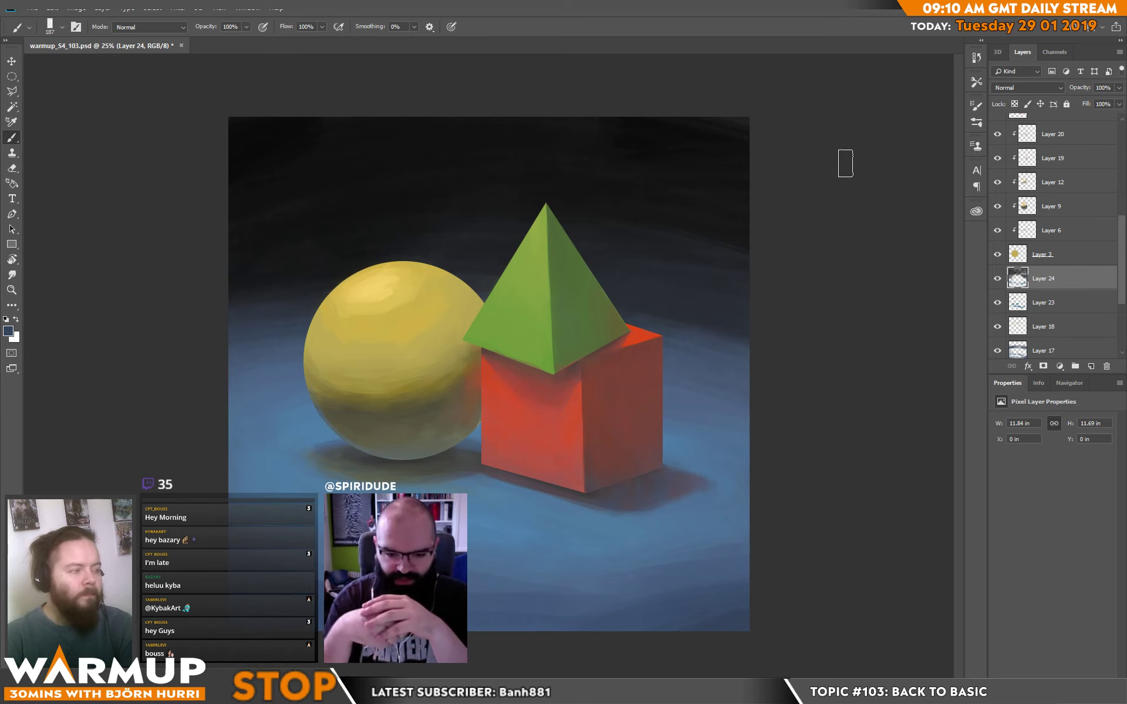
# Add a Brightness/Contrast adjustment layer above Layer 21 with contrast 17 and save the file.
pyautogui.scroll(5, 1057, 164)
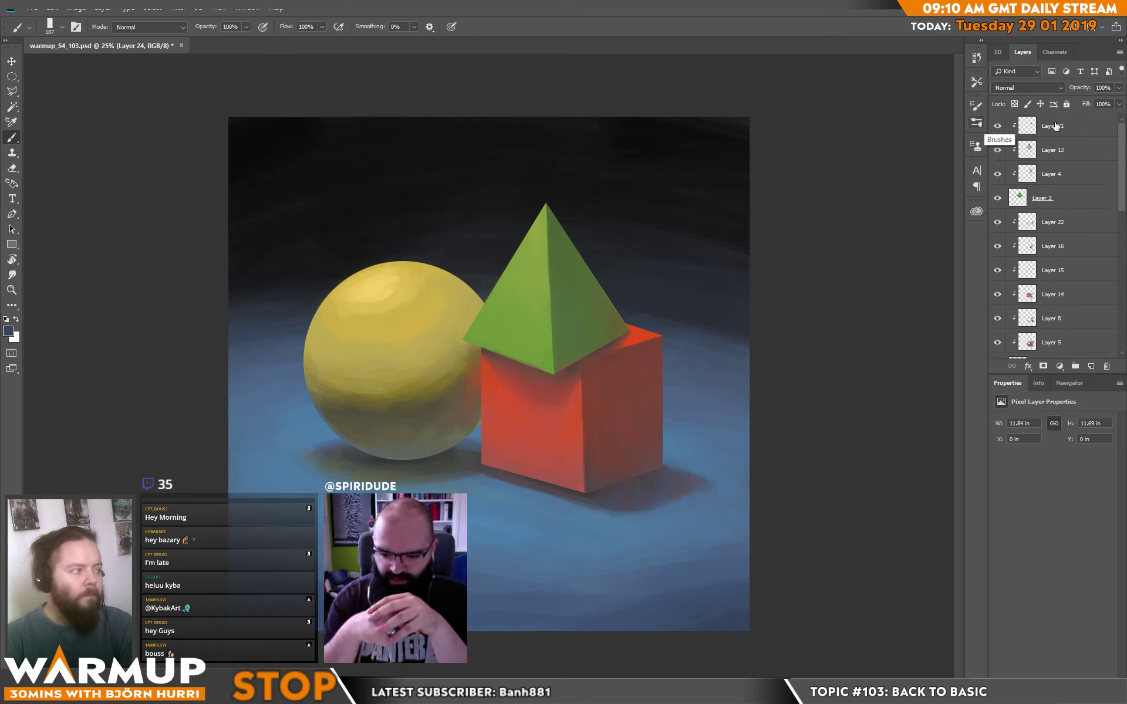
pyautogui.click(1055, 126)
pyautogui.click(1060, 366)
pyautogui.click(1079, 414)
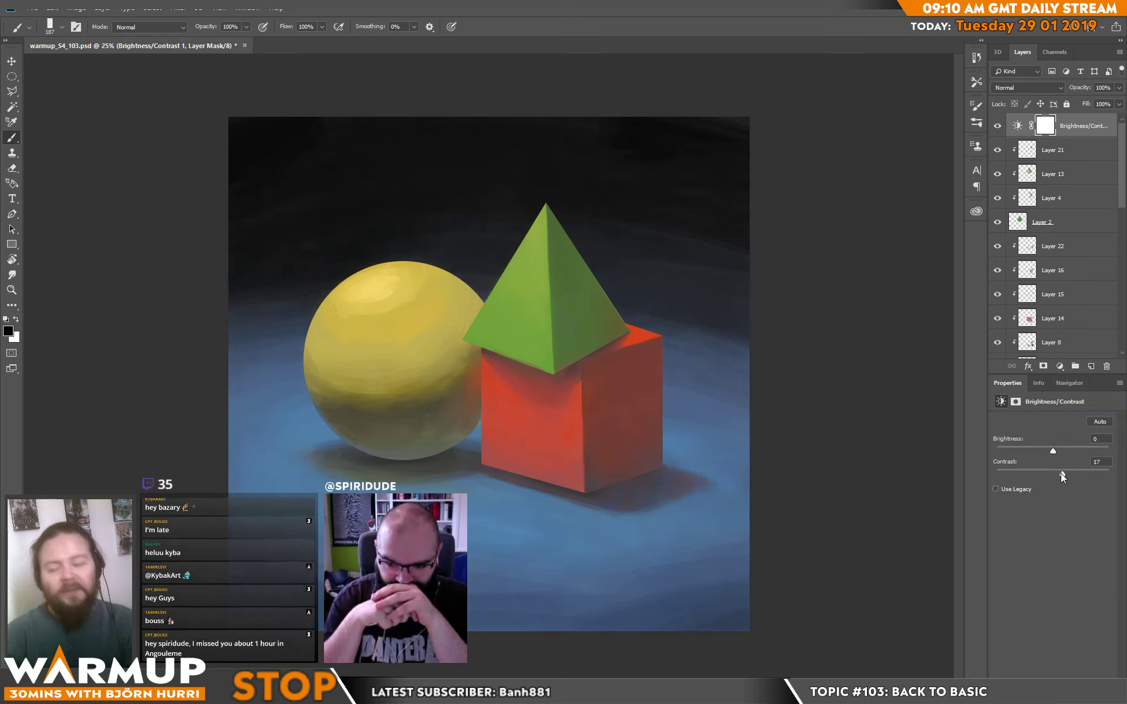
pyautogui.hotkey('ctrl', 's')
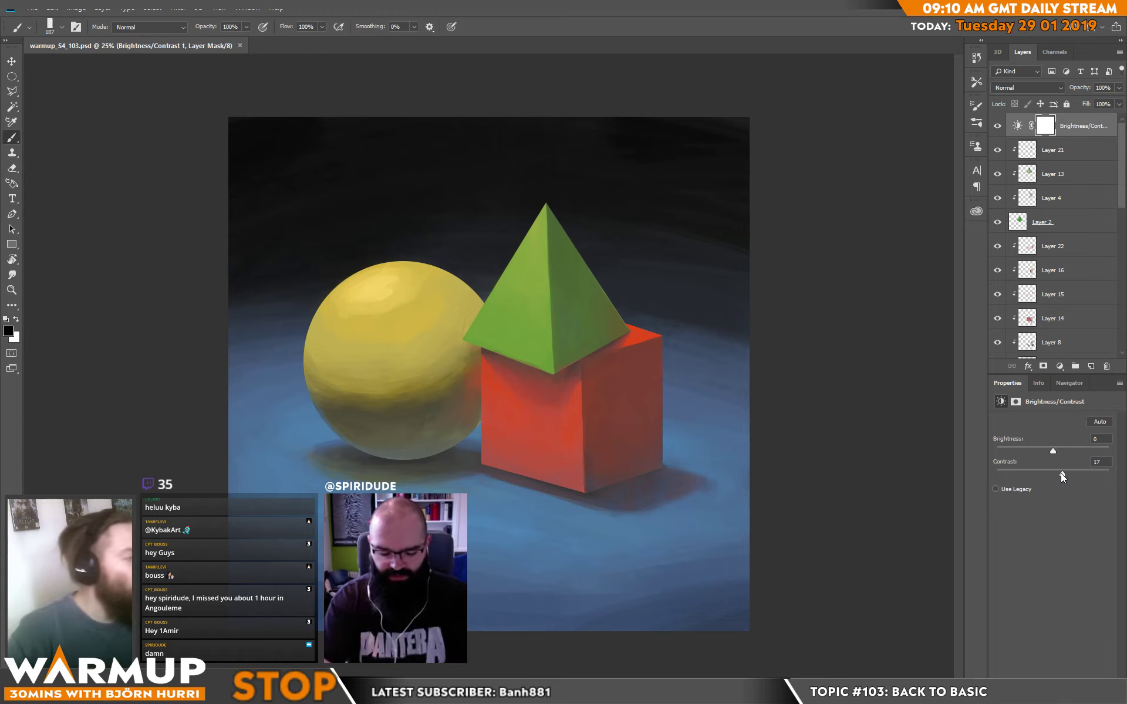
# Create a new layer above Layer 24 and brush a soft green edge along the pyramid's sphere-side slope, blending it with sampled dark tones.
pyautogui.moveTo(1122, 204); pyautogui.dragTo(1123, 292)
pyautogui.click(1050, 295)
pyautogui.click(1090, 366)
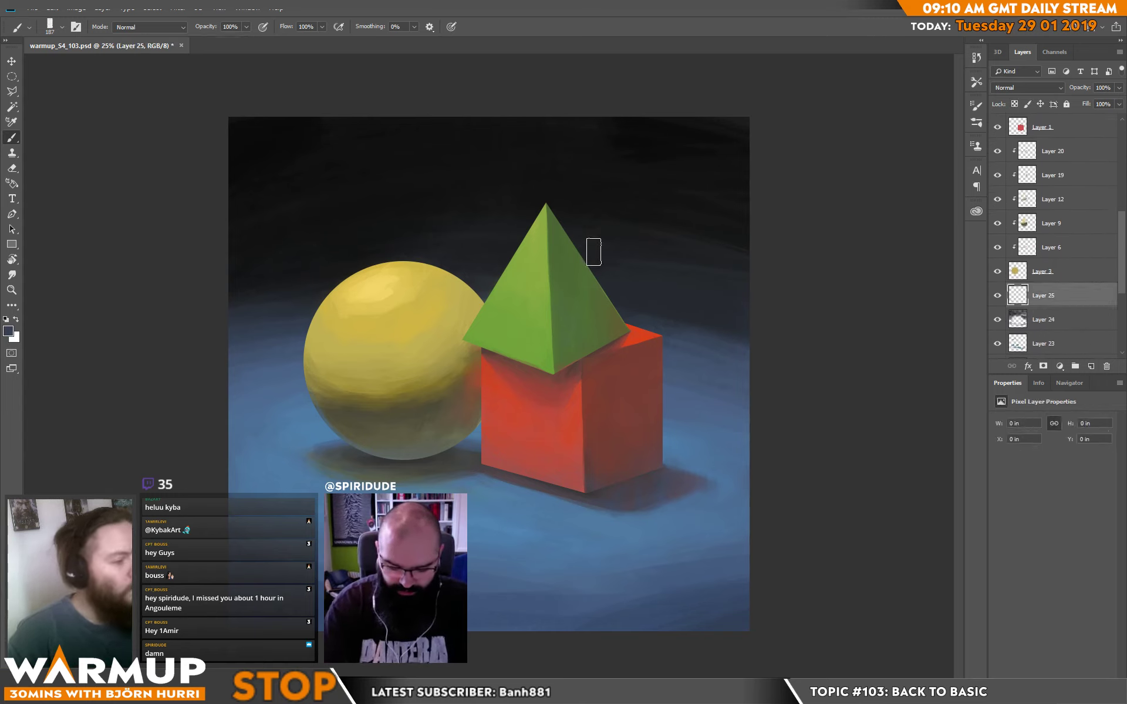
pyautogui.keyDown('alt'); pyautogui.click(547, 265); pyautogui.keyUp('alt')
pyautogui.moveTo(543, 259)
pyautogui.mouseDown()
pyautogui.moveTo(495, 296)
pyautogui.moveTo(528, 225)
pyautogui.moveTo(496, 301)
pyautogui.moveTo(543, 220)
pyautogui.moveTo(511, 264)
pyautogui.mouseUp()
pyautogui.keyDown('alt'); pyautogui.click(521, 218); pyautogui.keyUp('alt')
pyautogui.moveTo(519, 221); pyautogui.dragTo(495, 263)
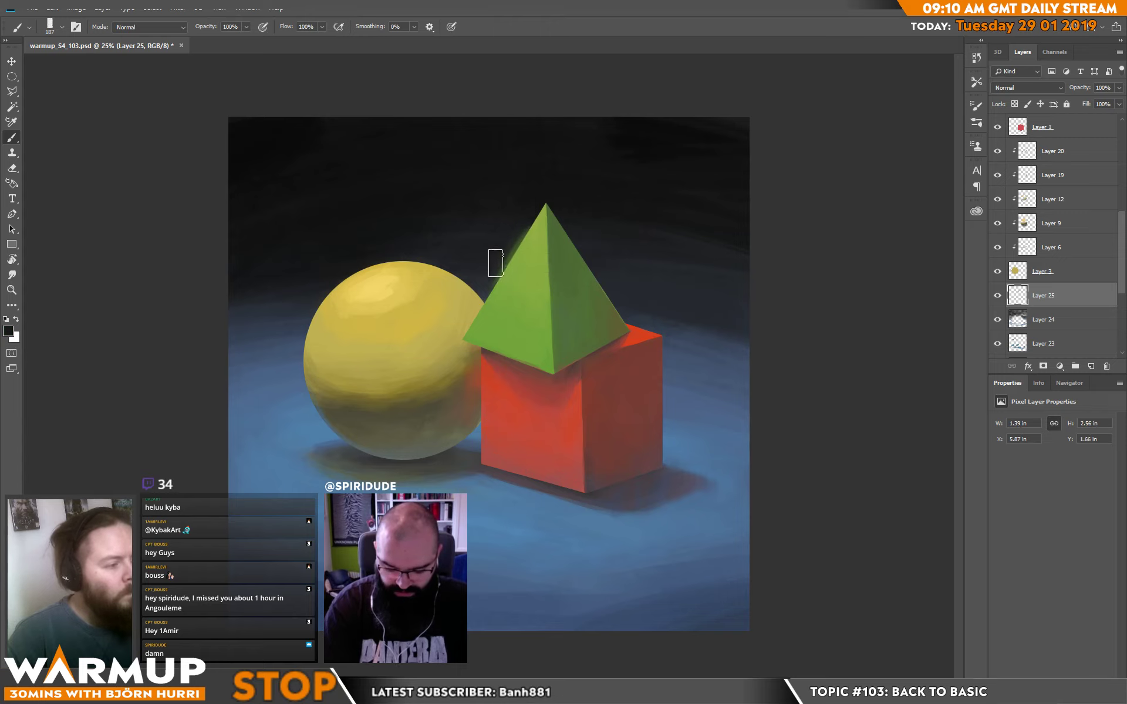
# Brush a faint yellow glow along the sphere's upper edge and touch up the pyramid's soft edge with sampled dark tones.
pyautogui.keyDown('alt'); pyautogui.click(522, 258); pyautogui.keyUp('alt')
pyautogui.keyDown('alt'); pyautogui.click(444, 282); pyautogui.keyUp('alt')
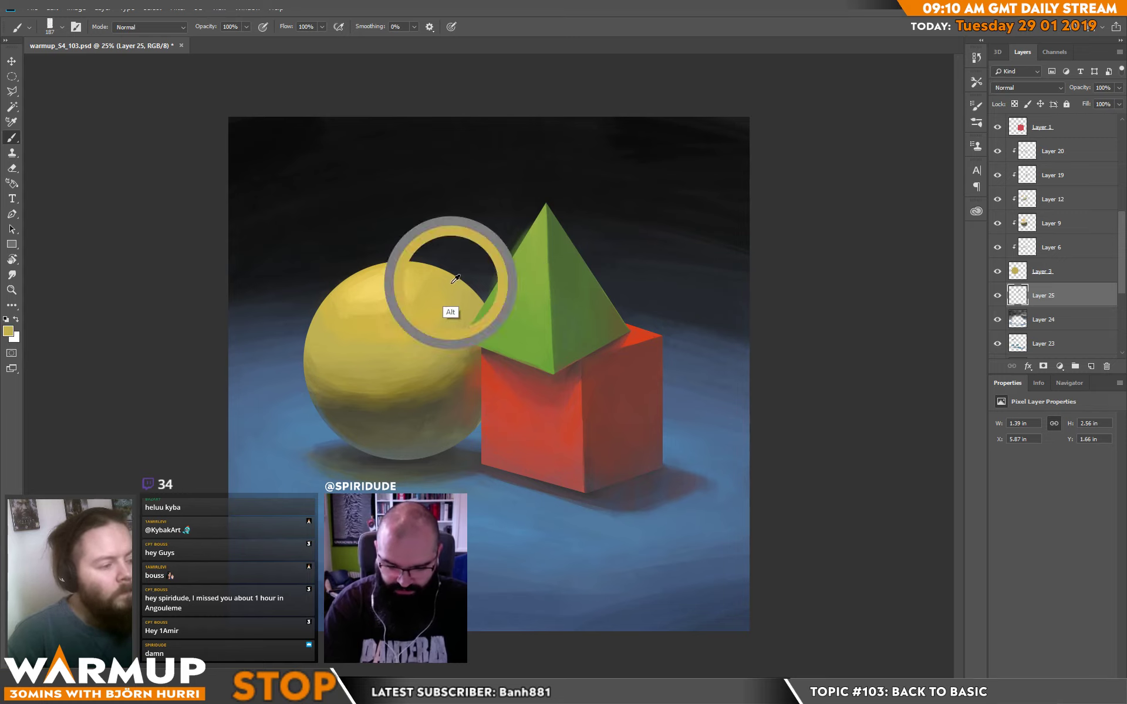
pyautogui.moveTo(470, 298)
pyautogui.mouseDown()
pyautogui.moveTo(377, 267)
pyautogui.moveTo(392, 272)
pyautogui.moveTo(364, 278)
pyautogui.moveTo(398, 266)
pyautogui.moveTo(349, 284)
pyautogui.moveTo(387, 268)
pyautogui.moveTo(373, 267)
pyautogui.moveTo(347, 285)
pyautogui.moveTo(396, 269)
pyautogui.moveTo(337, 290)
pyautogui.moveTo(380, 267)
pyautogui.moveTo(318, 314)
pyautogui.moveTo(393, 266)
pyautogui.moveTo(314, 302)
pyautogui.moveTo(417, 257)
pyautogui.moveTo(360, 292)
pyautogui.mouseUp()
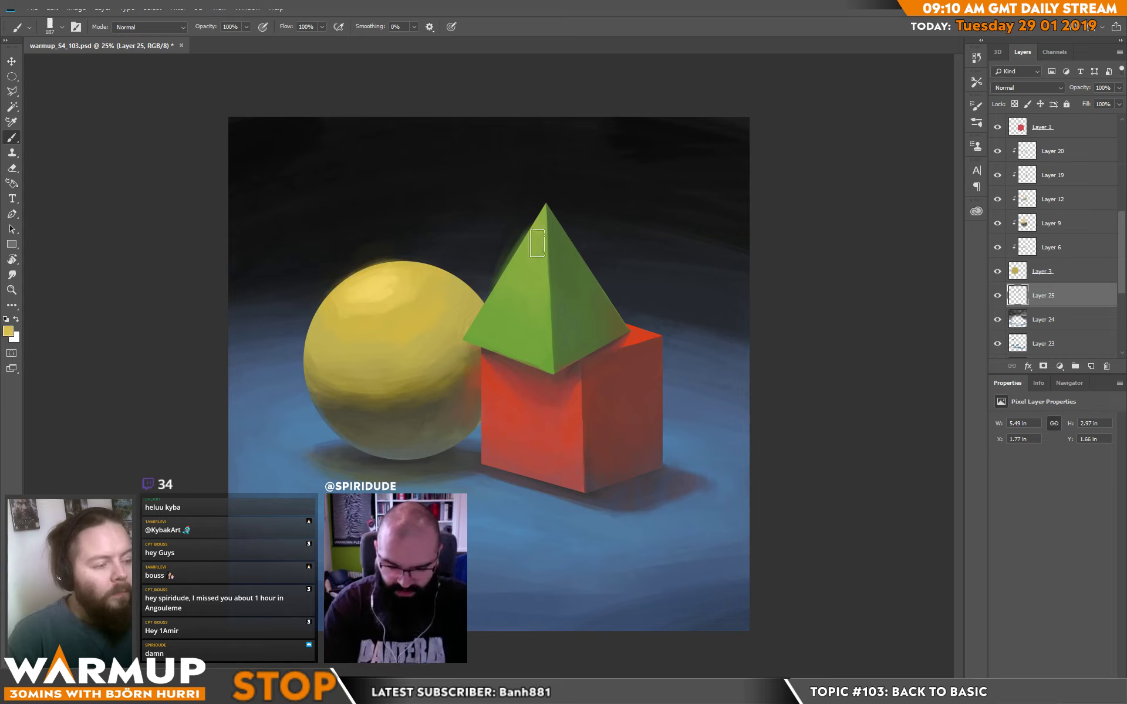
pyautogui.keyDown('alt'); pyautogui.click(496, 282); pyautogui.keyUp('alt')
pyautogui.moveTo(512, 231); pyautogui.dragTo(520, 224)
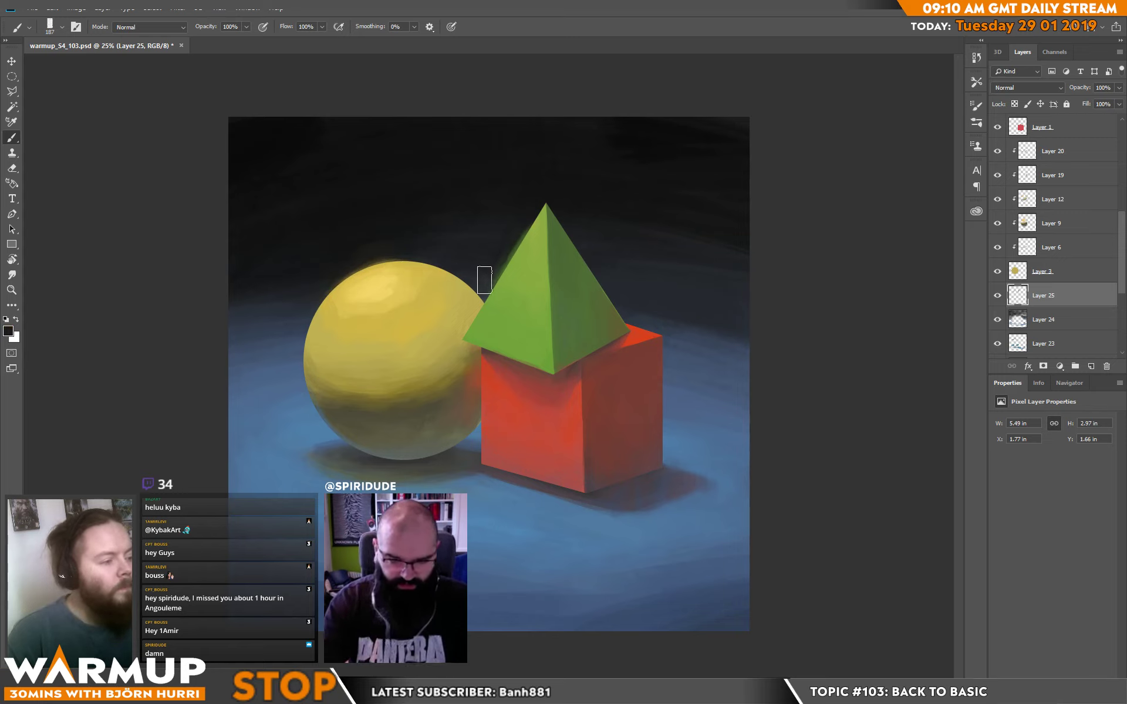
pyautogui.keyDown('alt'); pyautogui.click(492, 308); pyautogui.keyUp('alt')
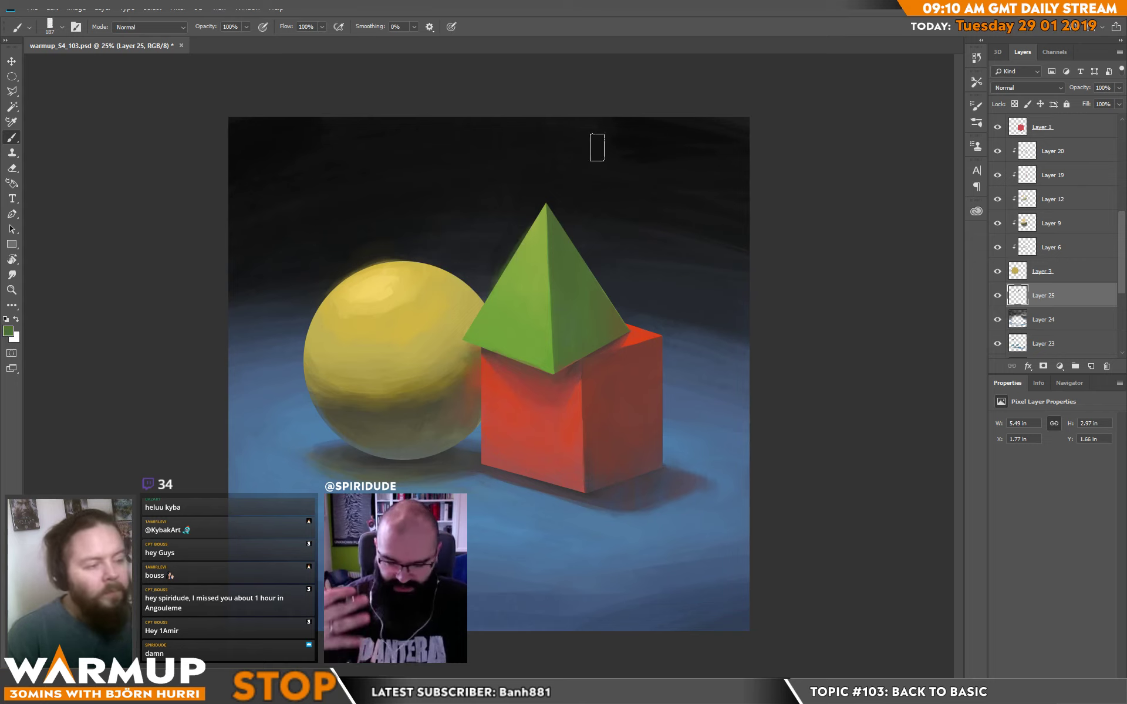
# Switch to Sampled Brush 1 3 at 401 px and blend textured glow and dark background tones around the top of the sphere.
pyautogui.rightClick(417, 292)
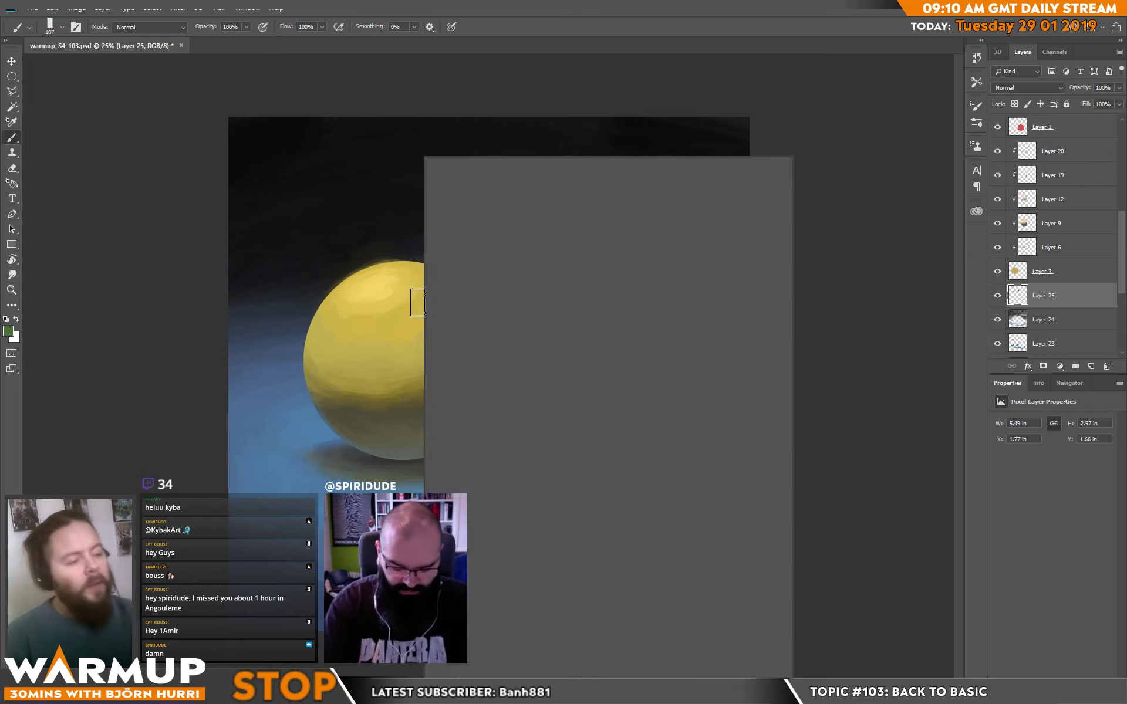
pyautogui.doubleClick(667, 598)
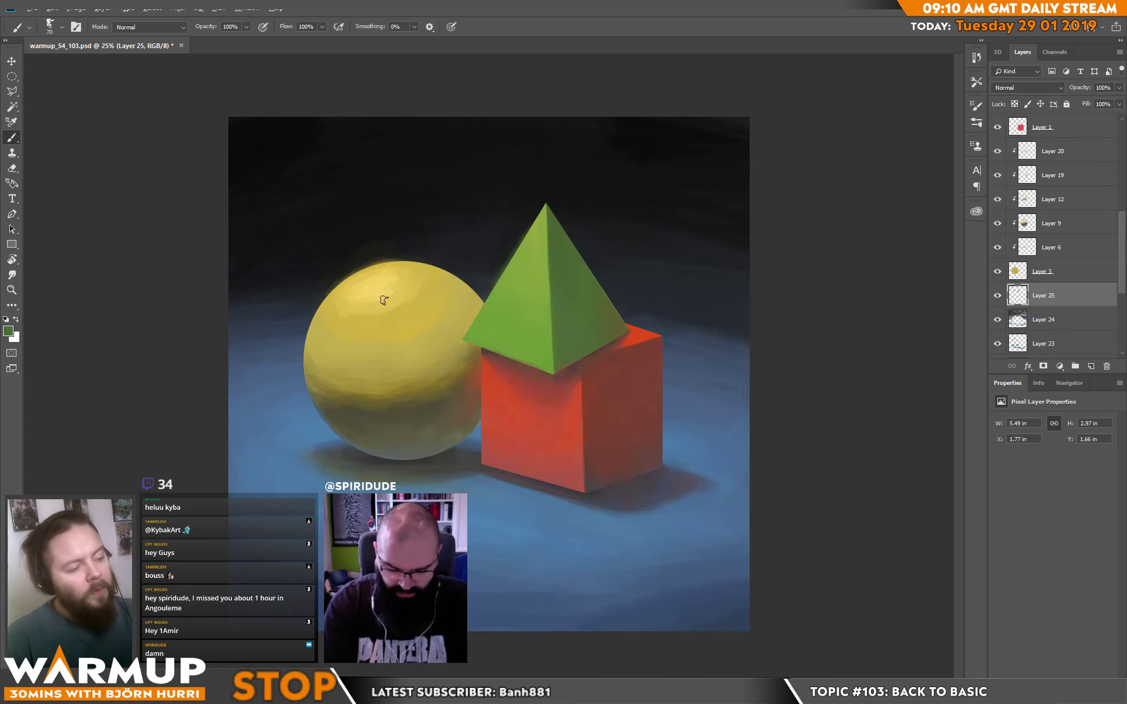
pyautogui.rightClick(395, 252)
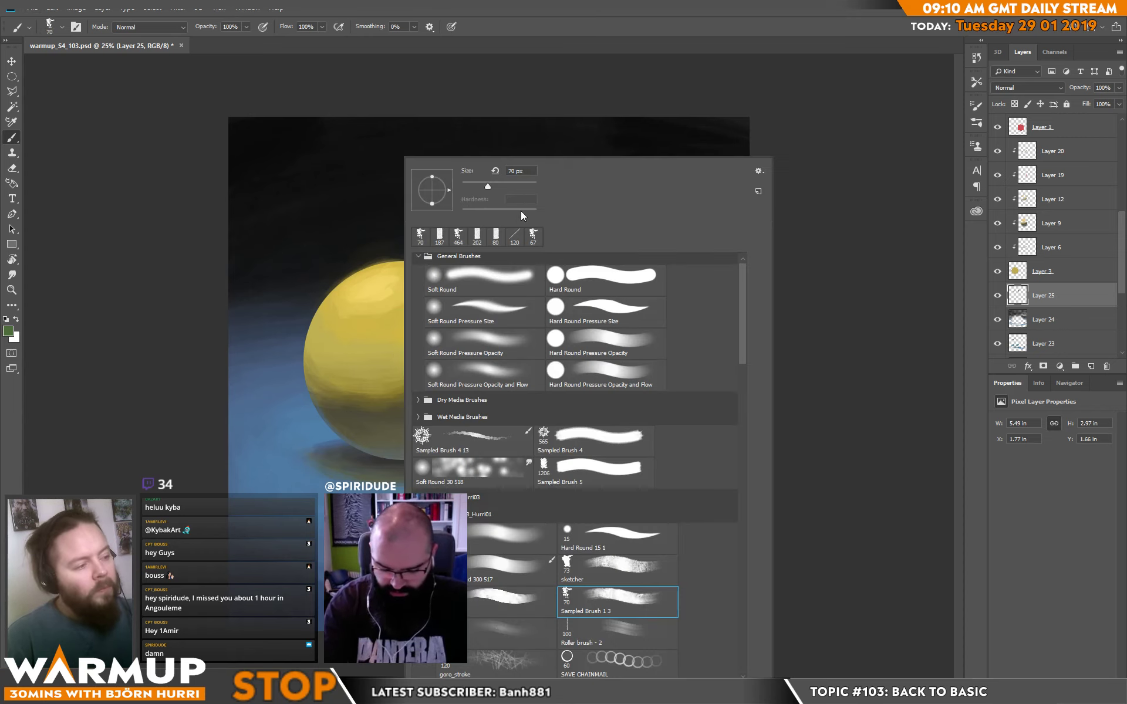
pyautogui.moveTo(376, 320); pyautogui.dragTo(355, 246)
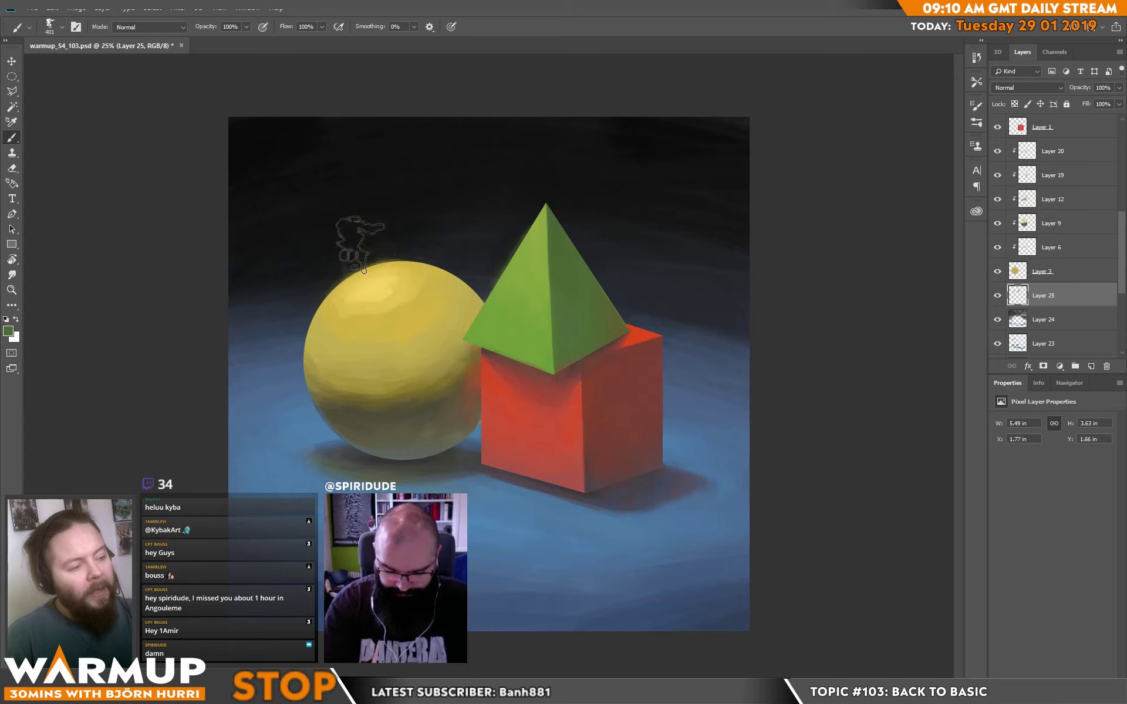
pyautogui.moveTo(400, 300)
pyautogui.mouseDown()
pyautogui.moveTo(346, 231)
pyautogui.moveTo(322, 245)
pyautogui.moveTo(332, 257)
pyautogui.mouseUp()
pyautogui.keyDown('alt'); pyautogui.click(320, 211); pyautogui.keyUp('alt')
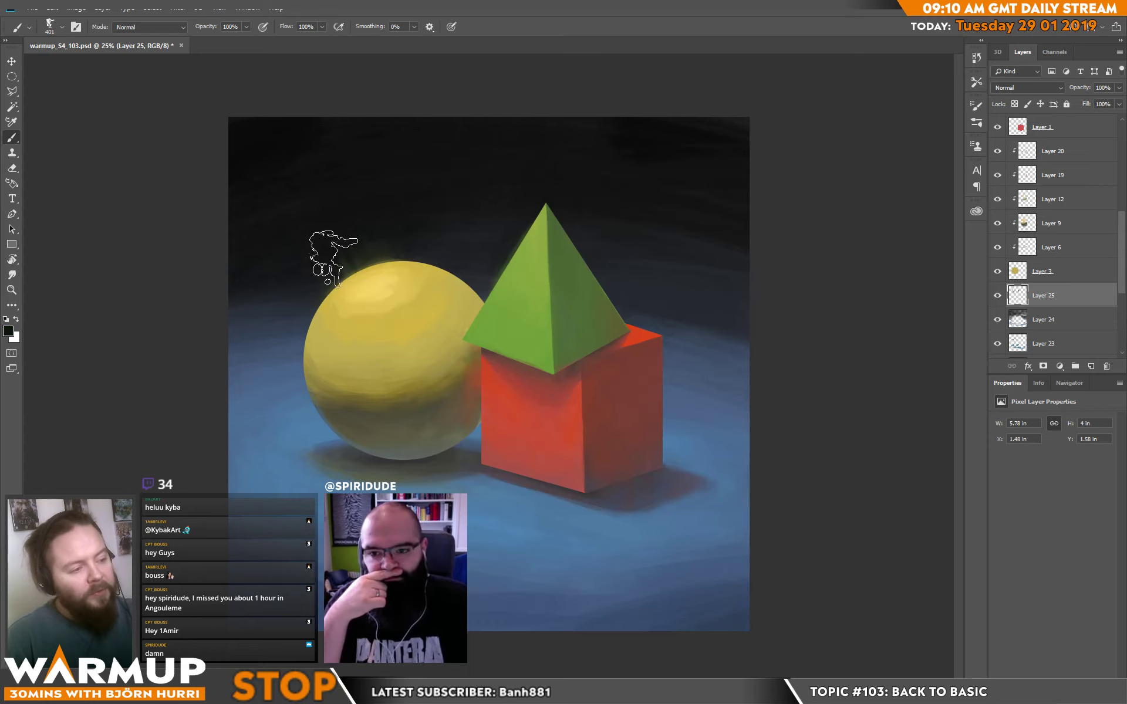
pyautogui.moveTo(385, 195); pyautogui.dragTo(420, 257)
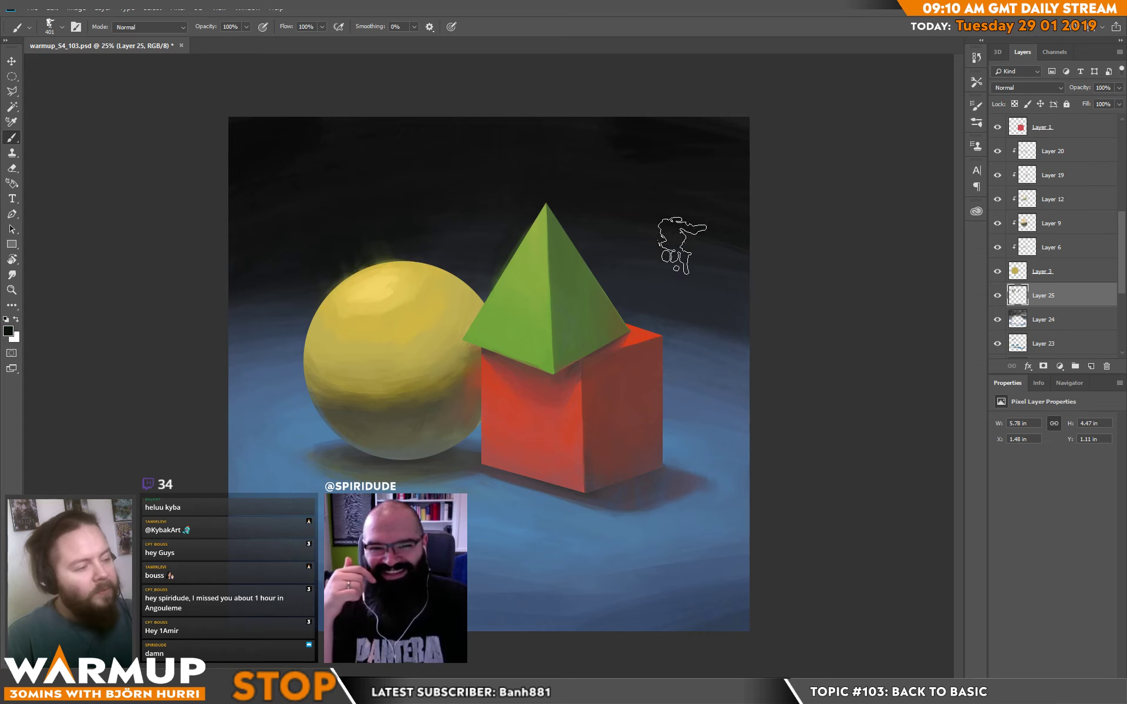
pyautogui.keyDown('alt'); pyautogui.click(355, 227); pyautogui.keyUp('alt')
pyautogui.moveTo(399, 232); pyautogui.dragTo(369, 238)
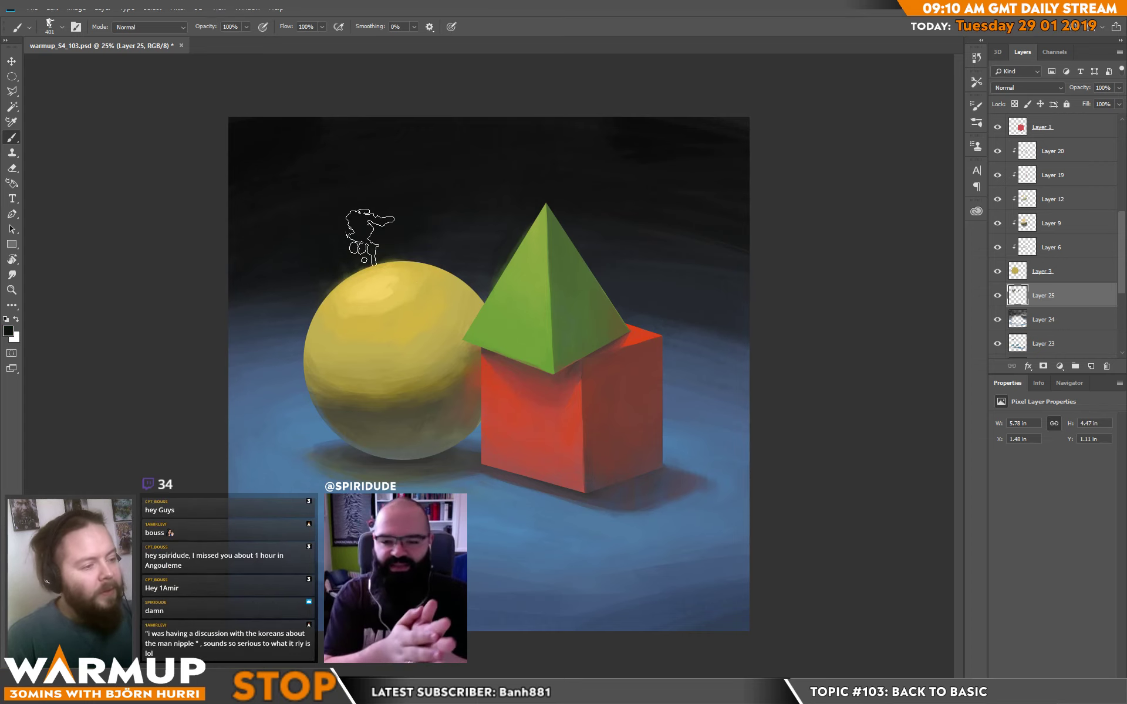
# Reduce the brush to 105 px and refine the soft glow along the sphere's upper edge with sampled olive and near-black tones.
pyautogui.rightClick(431, 264)
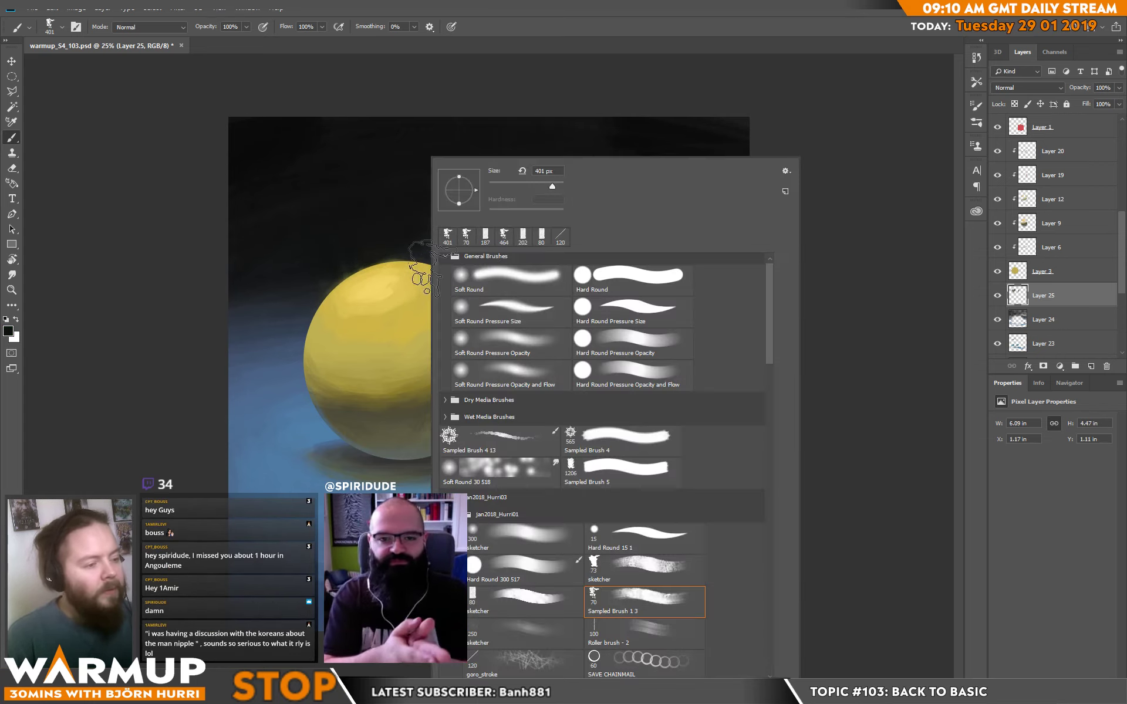
pyautogui.click(526, 185)
pyautogui.keyDown('alt'); pyautogui.click(370, 394); pyautogui.keyUp('alt')
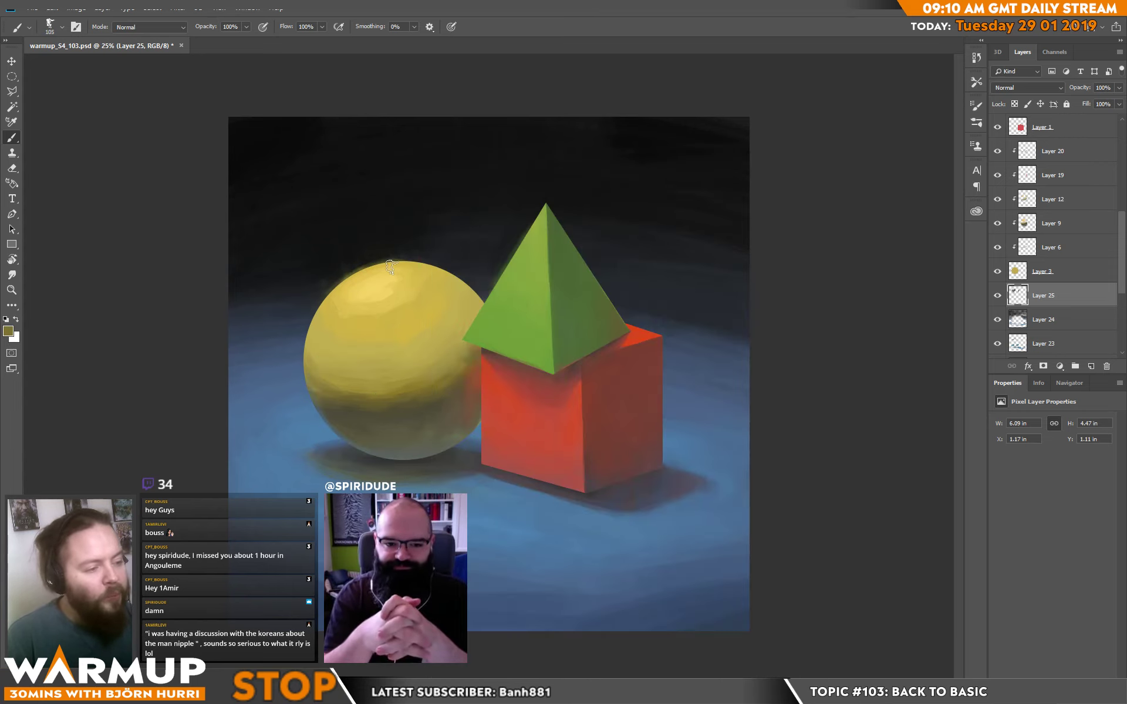
pyautogui.keyDown('alt'); pyautogui.click(340, 284); pyautogui.keyUp('alt')
pyautogui.keyDown('alt'); pyautogui.click(403, 250); pyautogui.keyUp('alt')
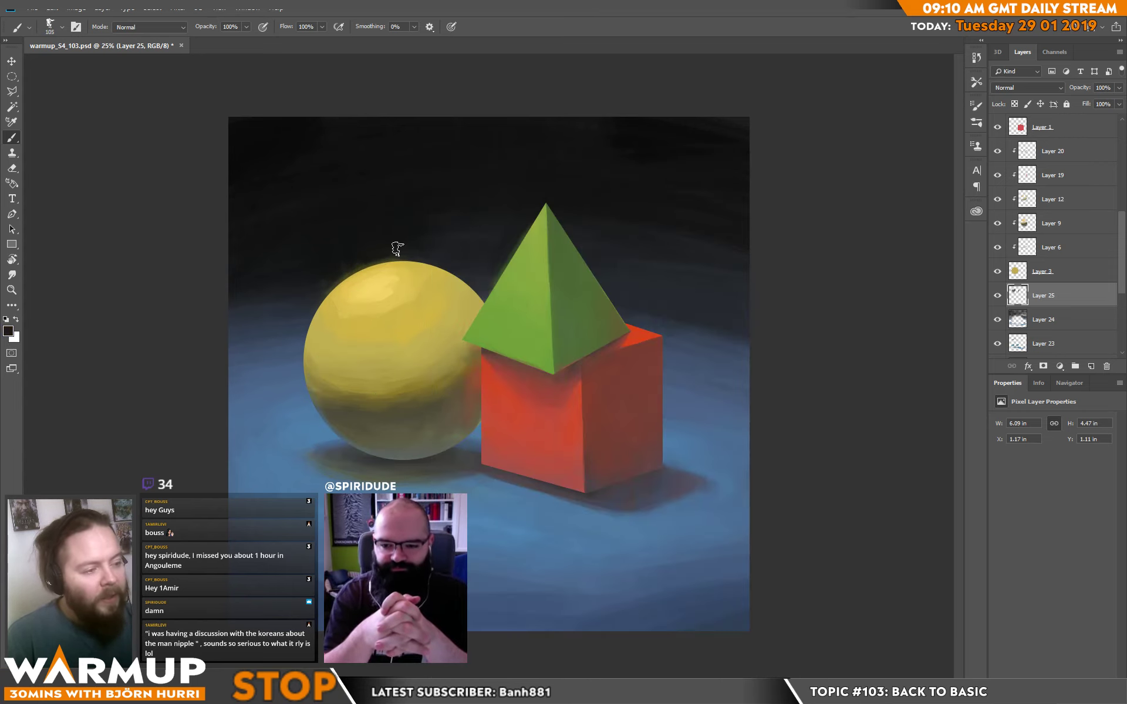
pyautogui.keyDown('alt'); pyautogui.click(382, 273); pyautogui.keyUp('alt')
pyautogui.moveTo(347, 283)
pyautogui.mouseDown()
pyautogui.moveTo(429, 269)
pyautogui.moveTo(380, 257)
pyautogui.moveTo(408, 258)
pyautogui.mouseUp()
pyautogui.keyDown('alt'); pyautogui.click(348, 268); pyautogui.keyUp('alt')
pyautogui.keyDown('alt'); pyautogui.click(348, 305); pyautogui.keyUp('alt')
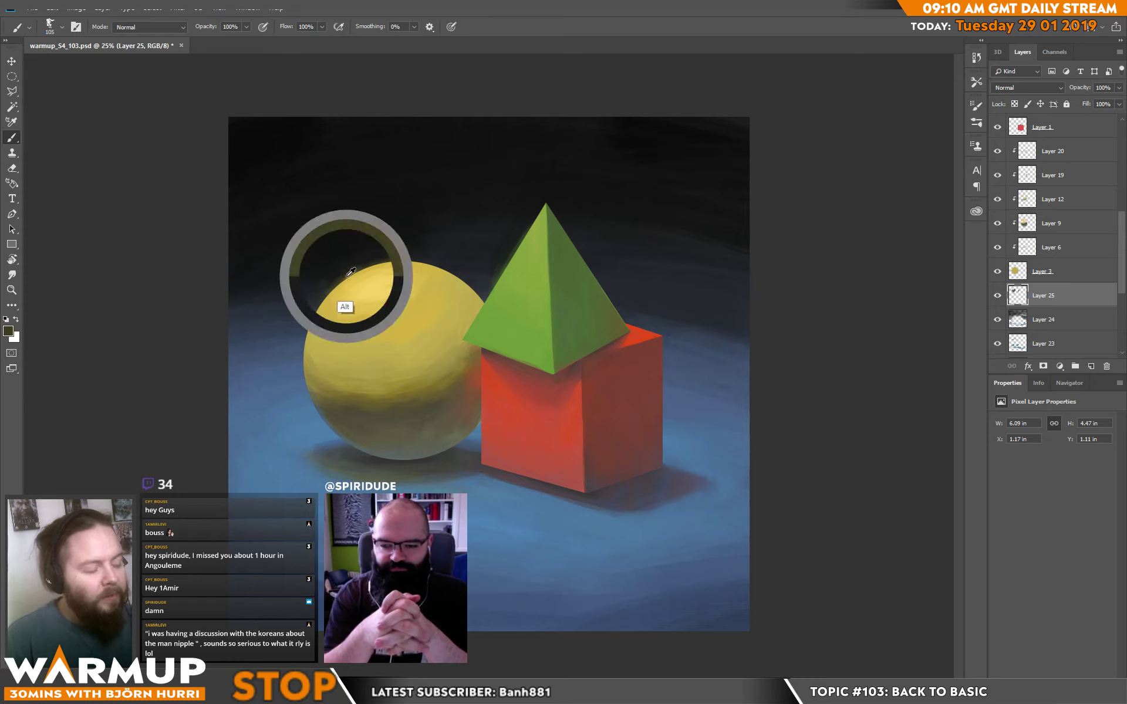
pyautogui.keyDown('alt'); pyautogui.click(415, 264); pyautogui.keyUp('alt')
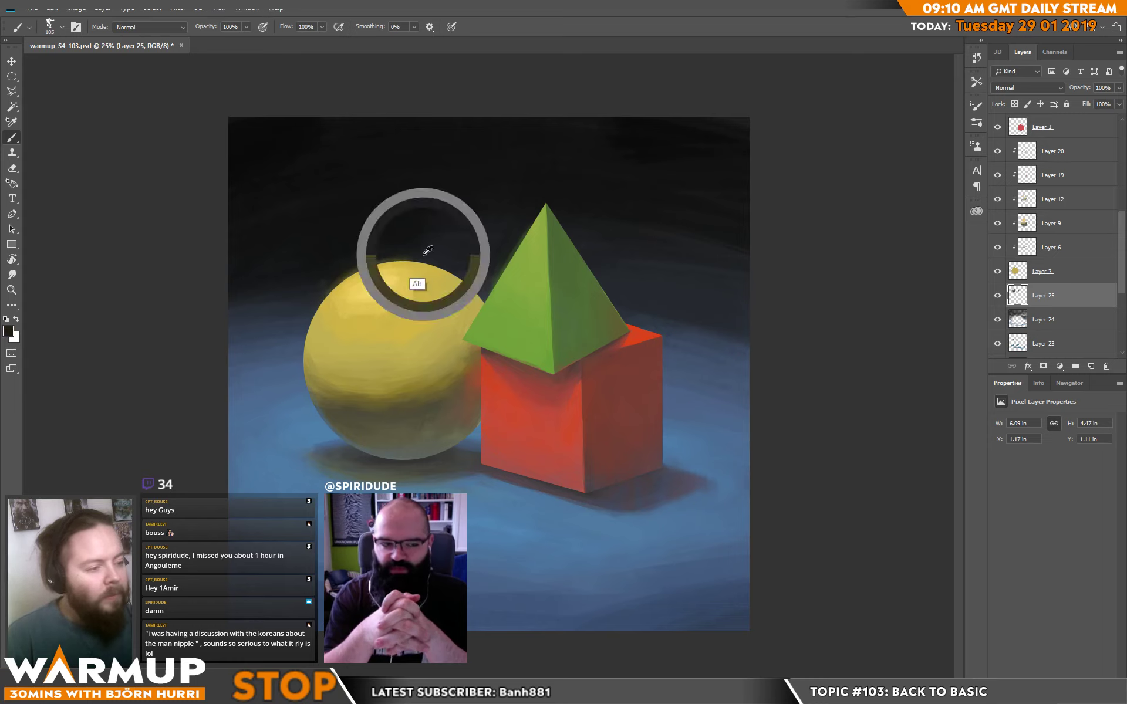
pyautogui.keyDown('alt'); pyautogui.click(392, 241); pyautogui.keyUp('alt')
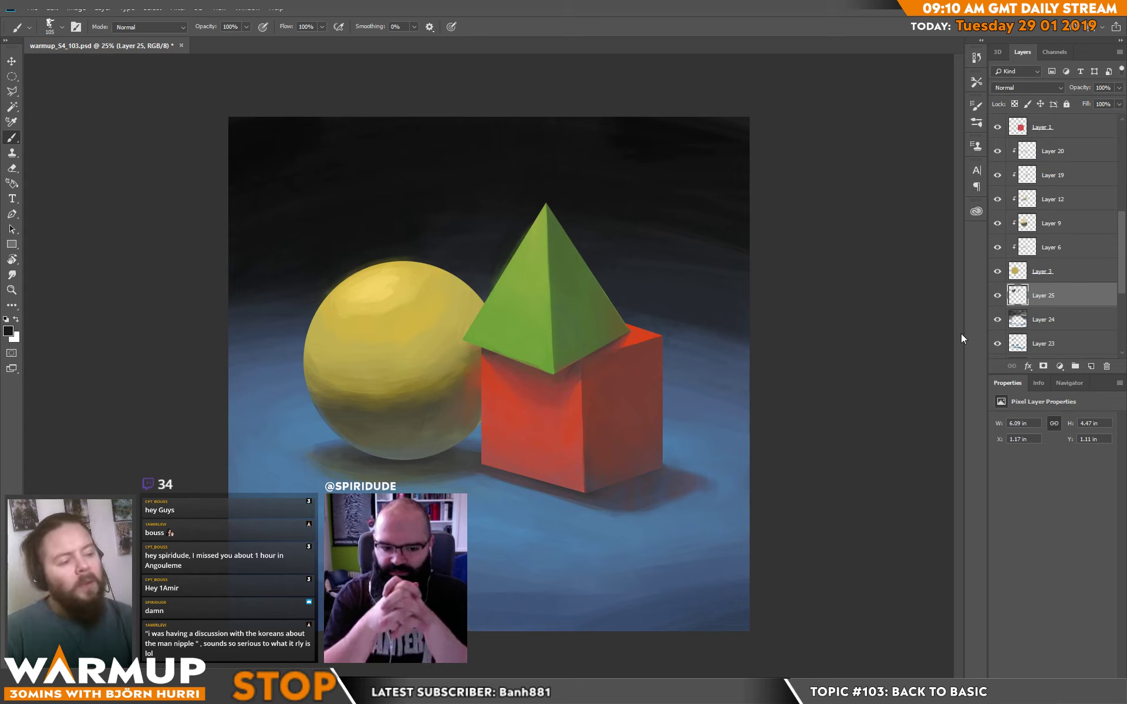
# Smooth the middle of the sphere on Layer 20 with sampled yellow tones and save the file.
pyautogui.keyDown('alt'); pyautogui.click(415, 328); pyautogui.keyUp('alt')
pyautogui.click(1073, 153)
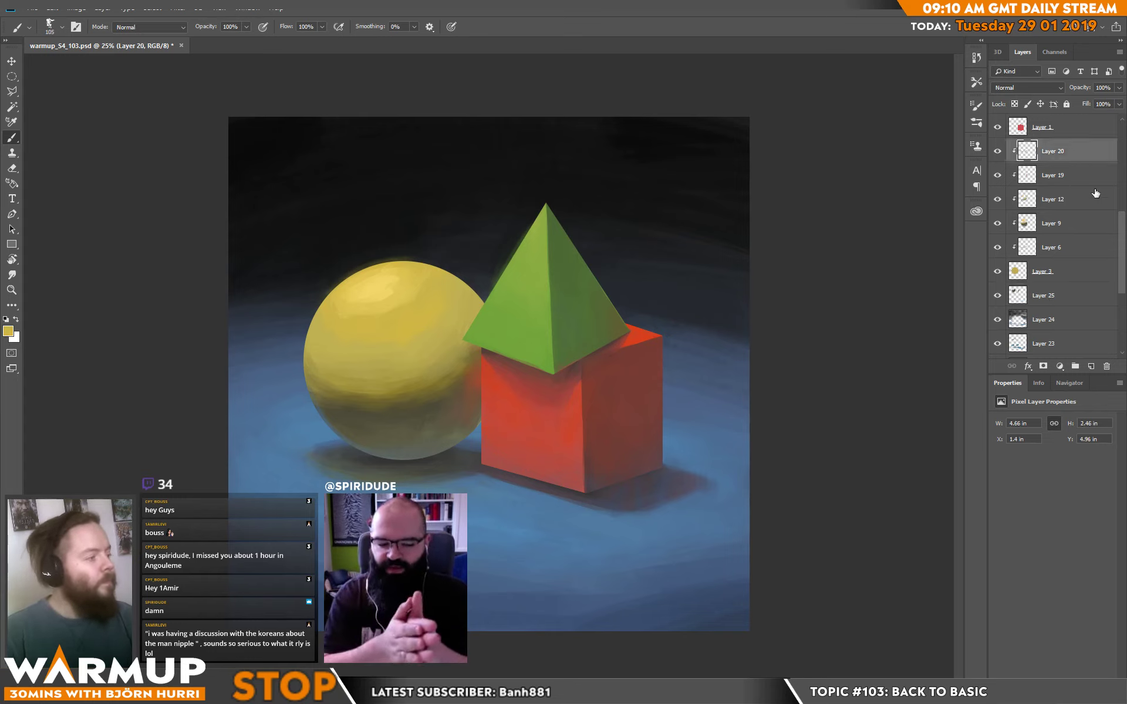
pyautogui.moveTo(423, 338)
pyautogui.mouseDown()
pyautogui.moveTo(459, 312)
pyautogui.moveTo(354, 359)
pyautogui.moveTo(398, 345)
pyautogui.mouseUp()
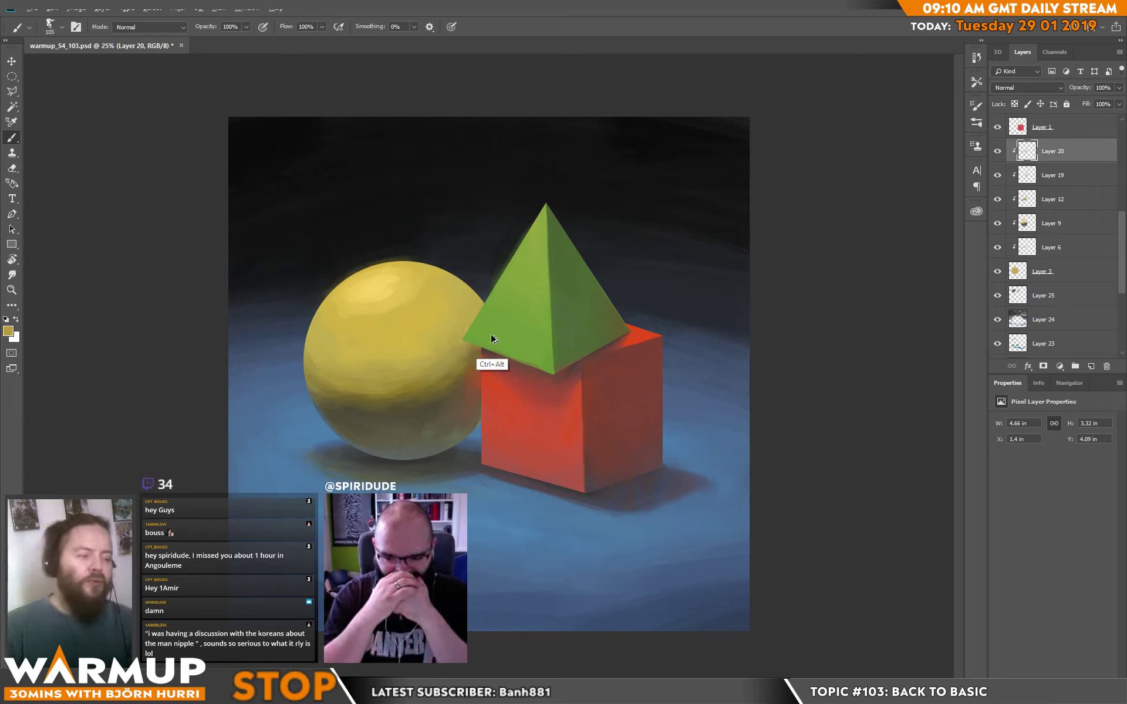
pyautogui.keyDown('alt'); pyautogui.click(449, 346); pyautogui.keyUp('alt')
pyautogui.hotkey('ctrl', 's')
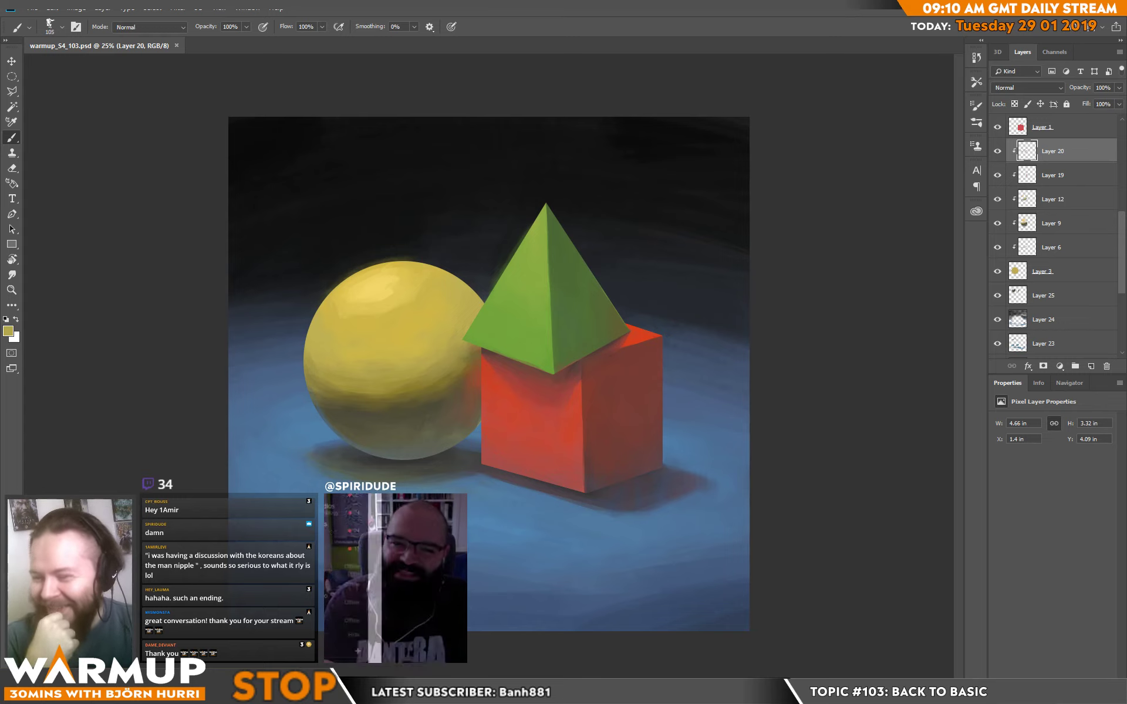
pyautogui.moveTo(12, 243)
pyautogui.mouseDown()
pyautogui.moveTo(35, 174)
pyautogui.moveTo(1, 142)
pyautogui.mouseUp()
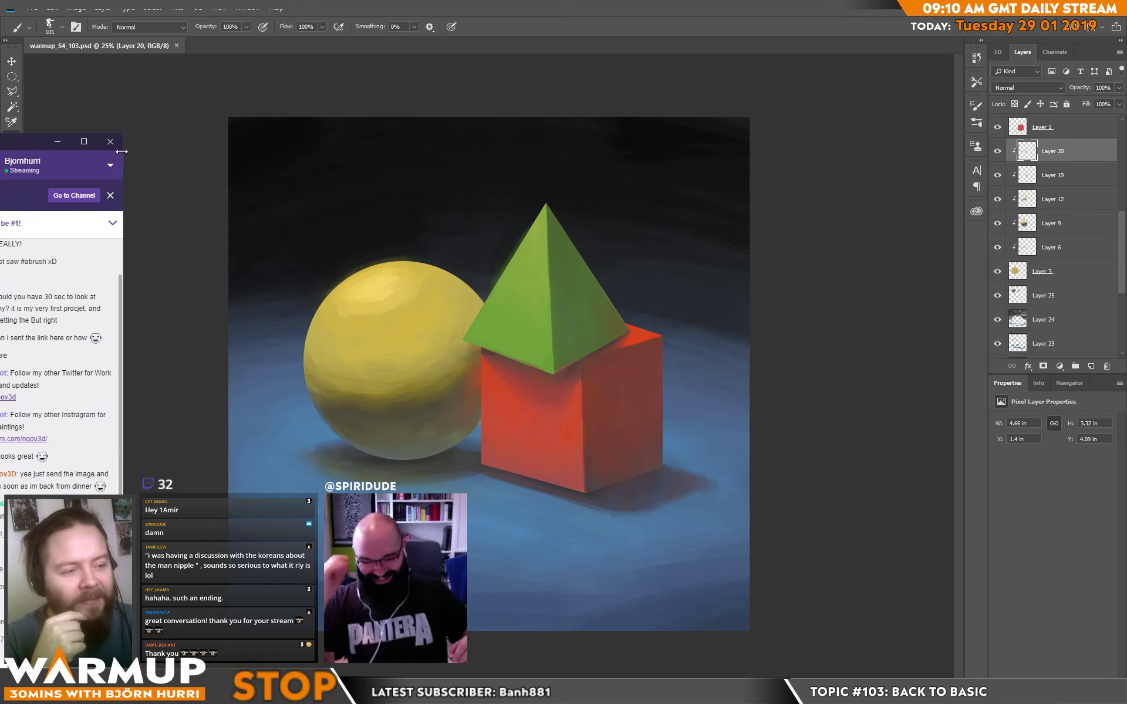
pyautogui.moveTo(122, 163); pyautogui.dragTo(0, 163)
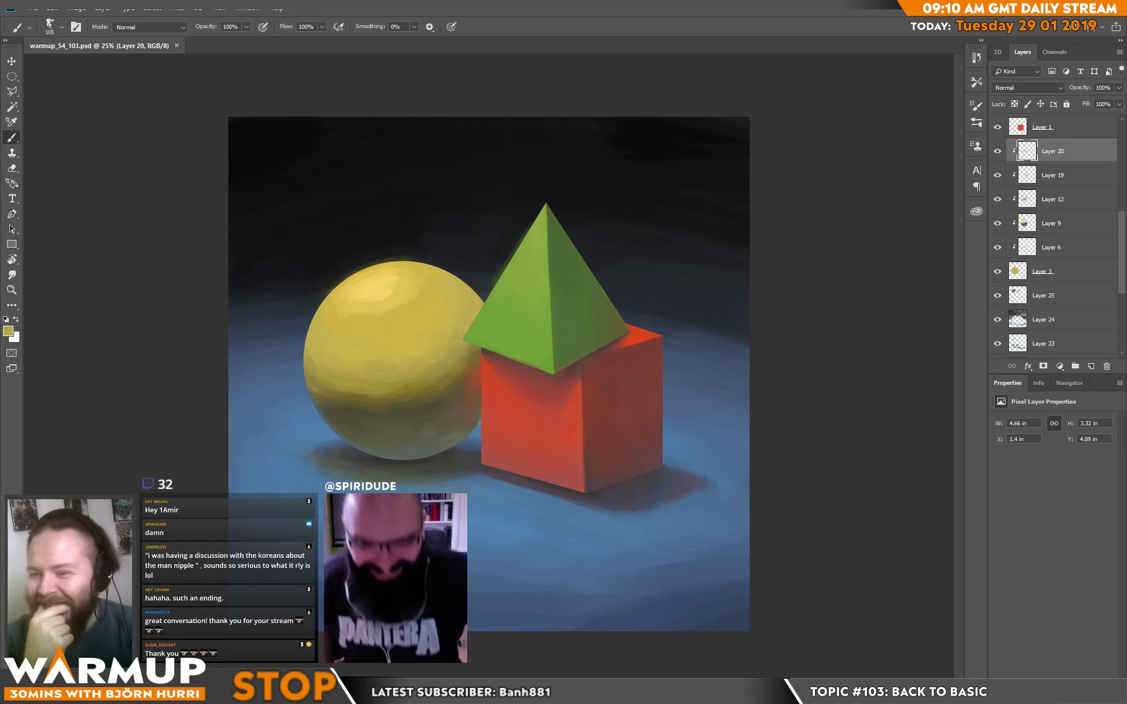